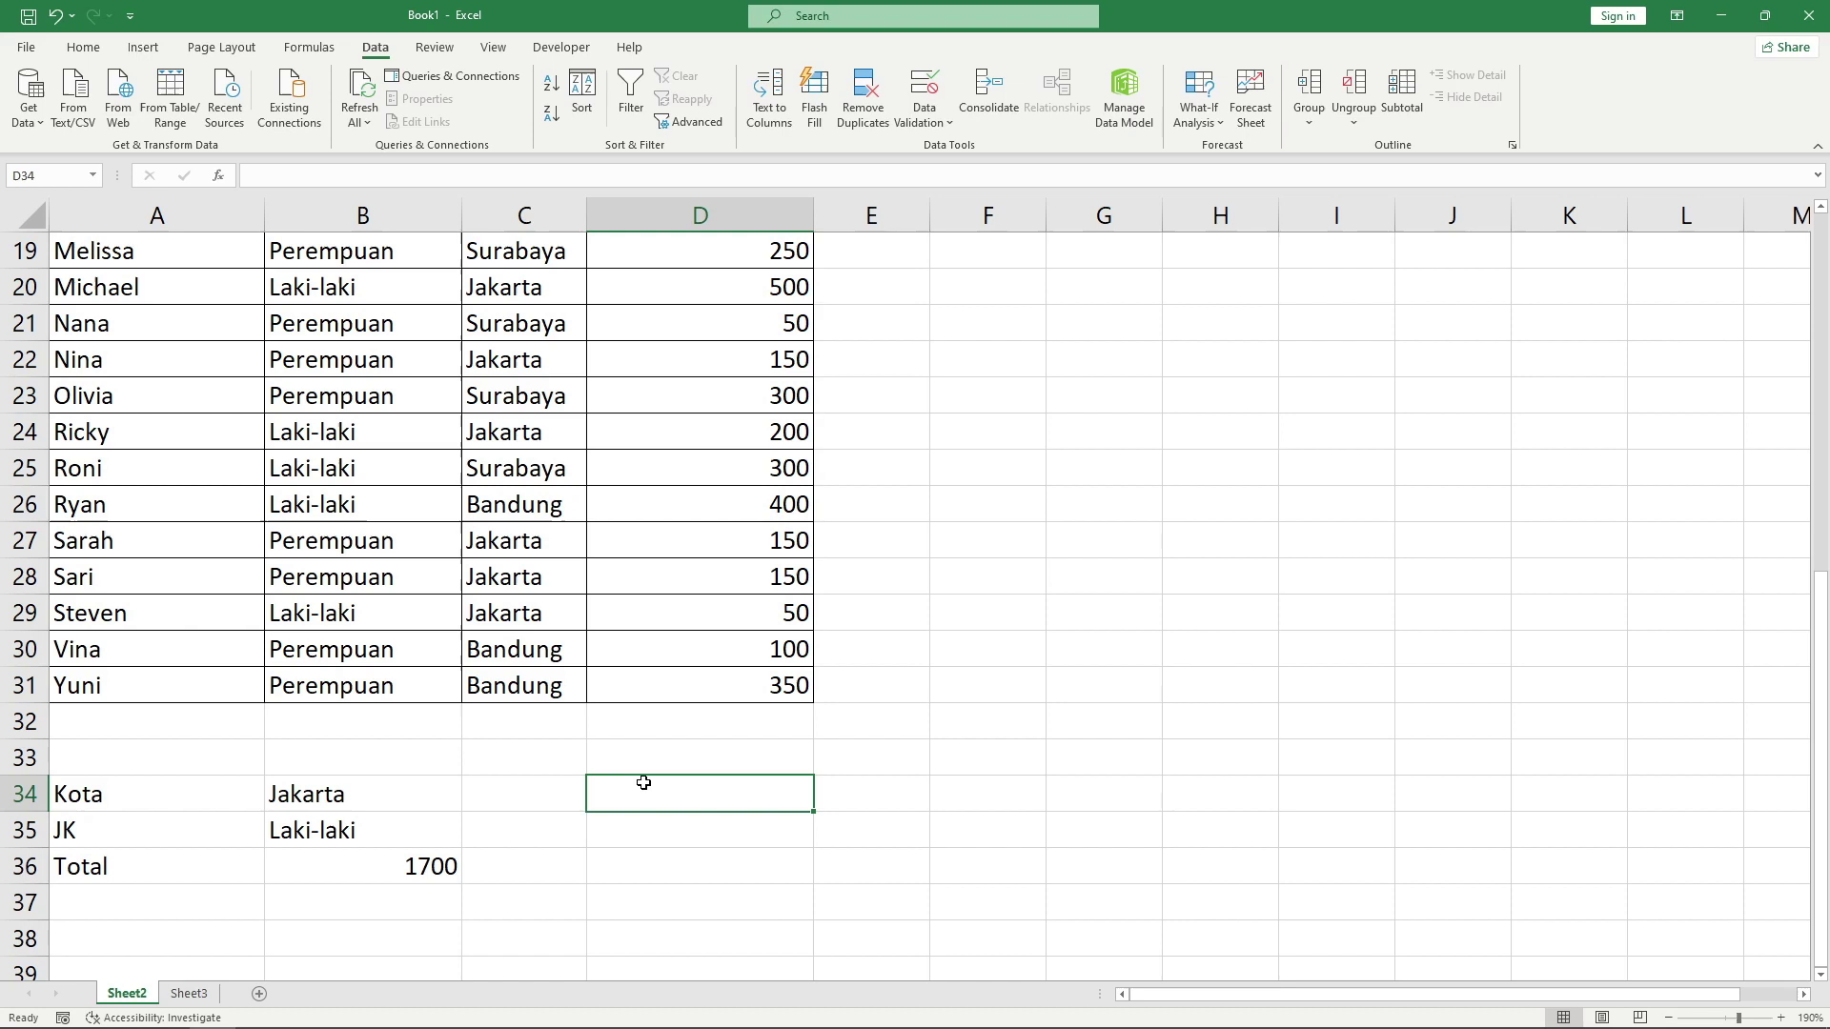
# Choose Bandung for Kota and Perempuan for JK, then inspect the Total formula.
pyautogui.click(404, 798)
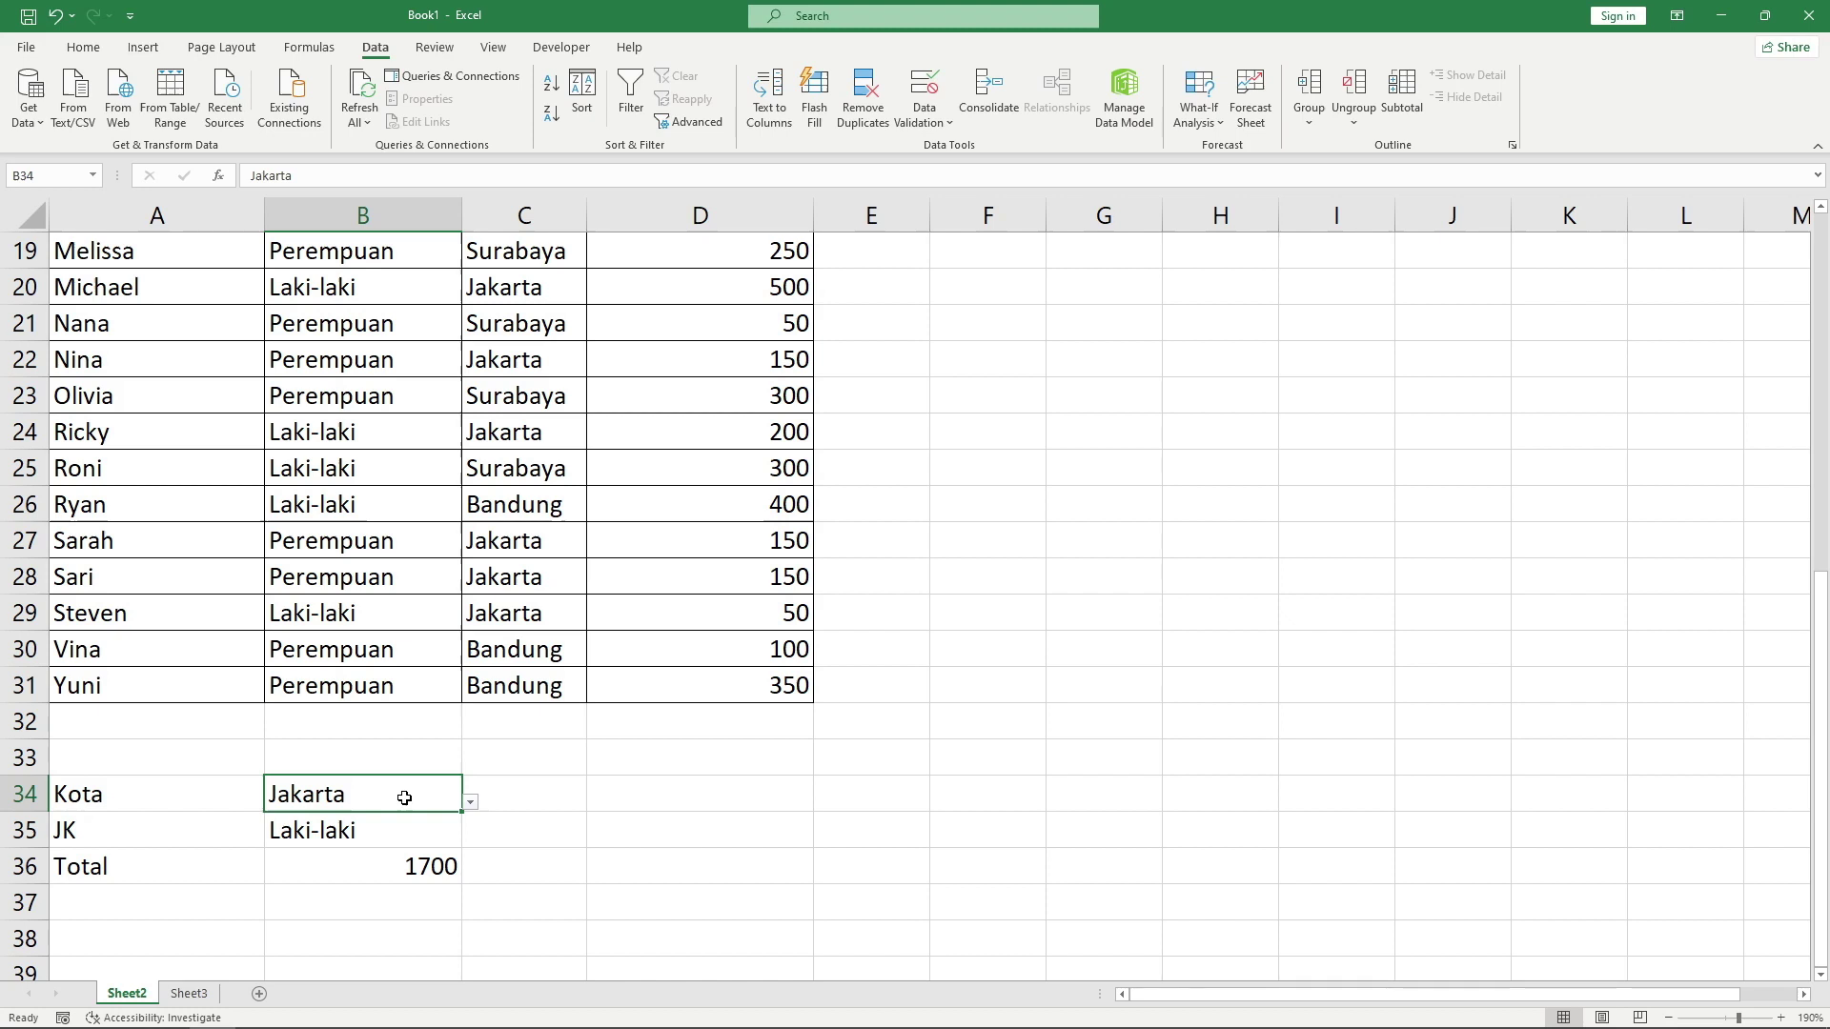
pyautogui.click(470, 804)
pyautogui.click(397, 847)
pyautogui.click(392, 834)
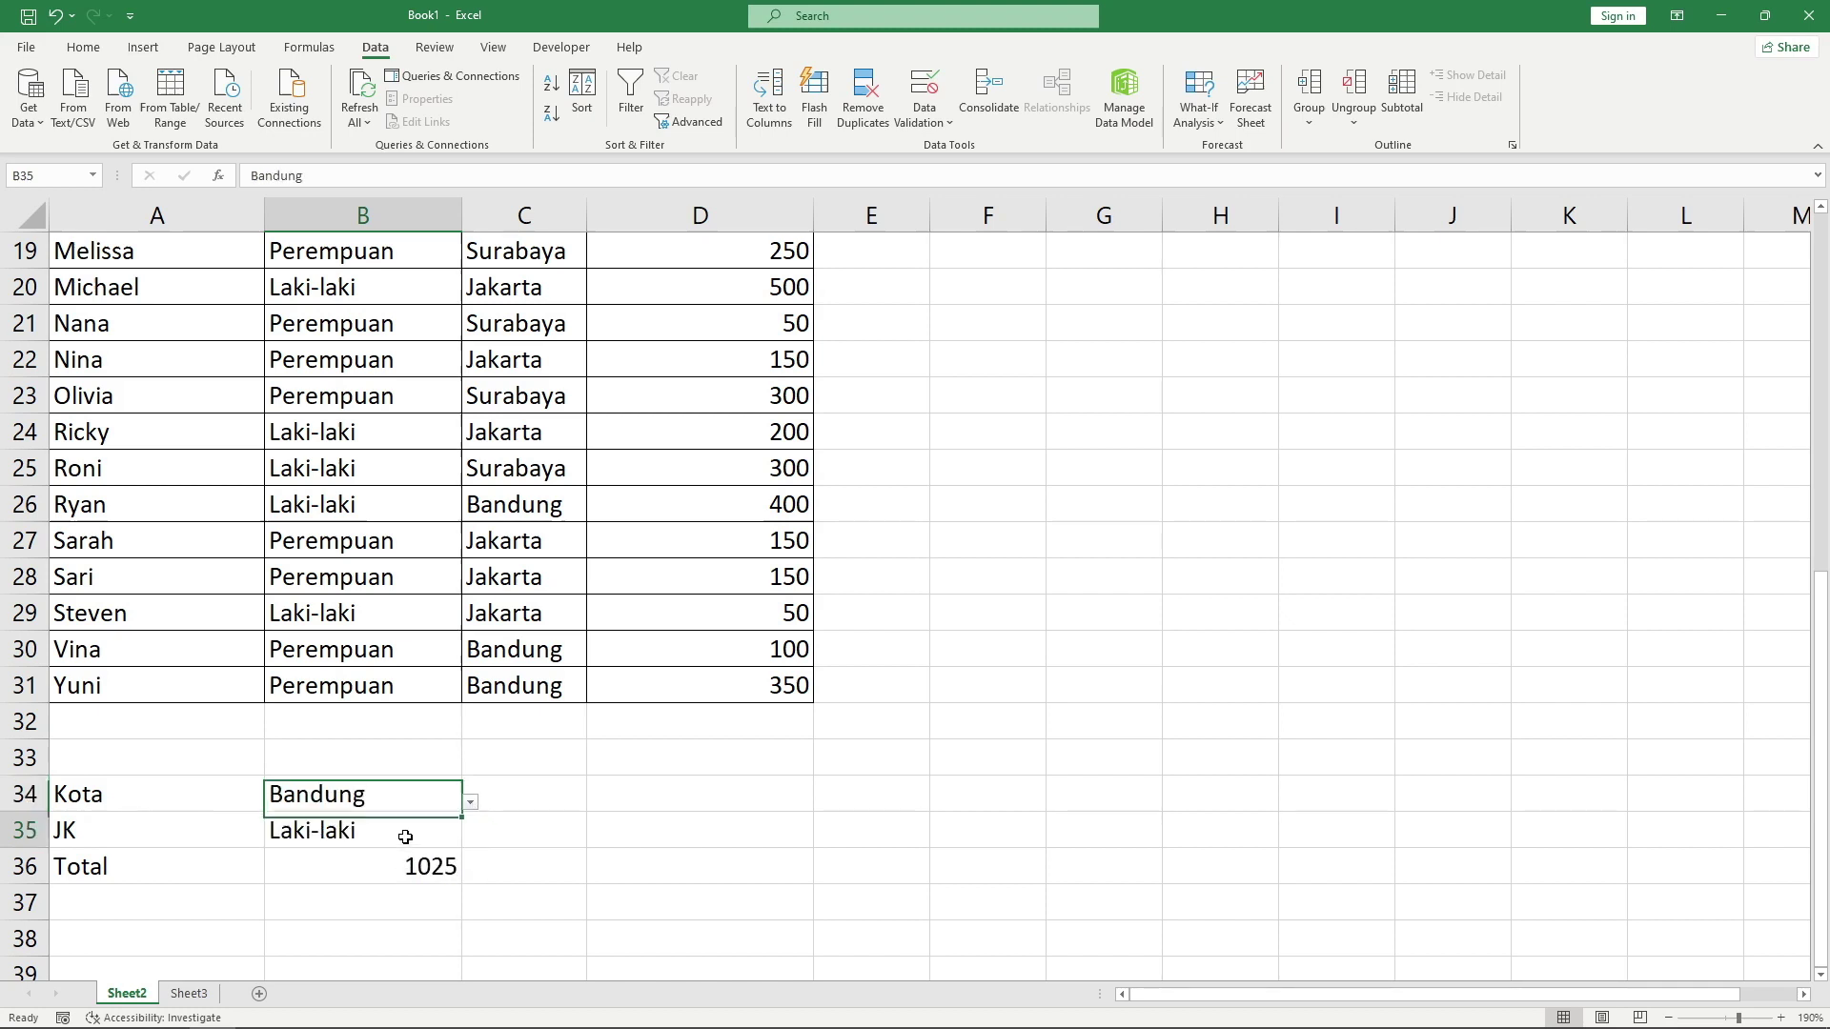
pyautogui.click(471, 837)
pyautogui.click(389, 886)
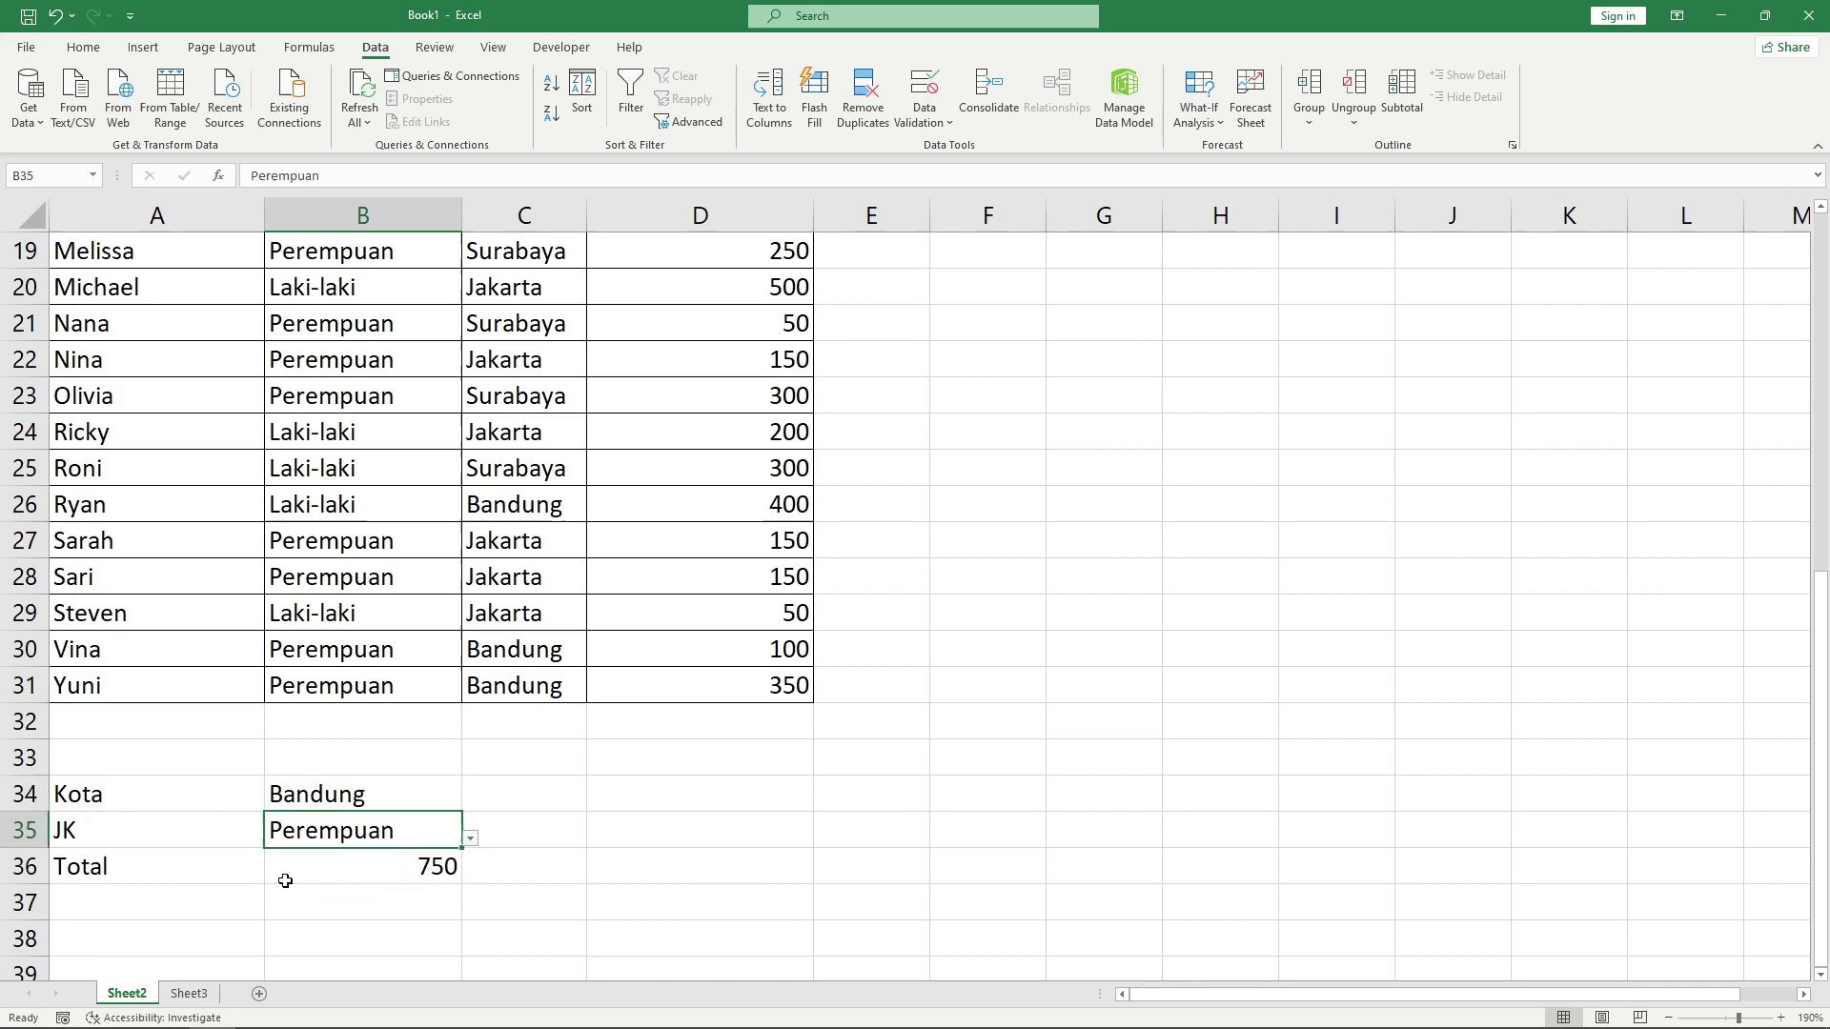
pyautogui.click(324, 875)
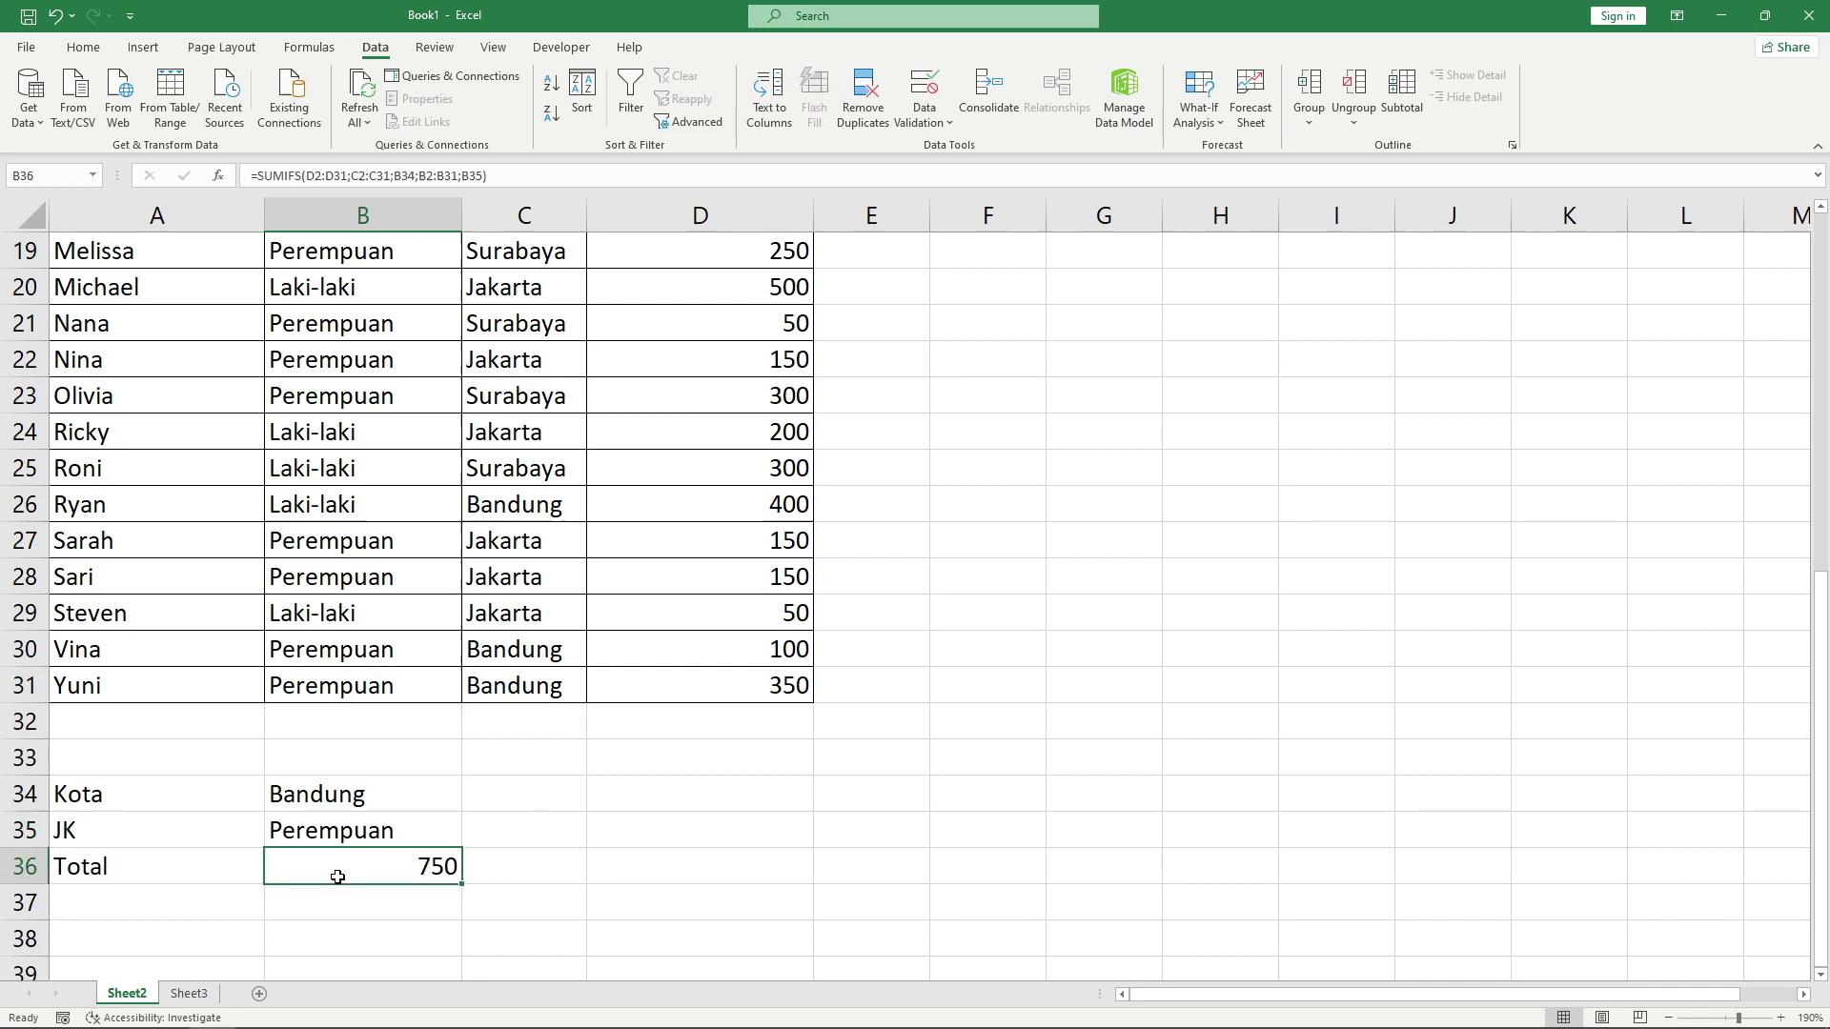
# Set the Kota dropdown back to Jakarta so the Total shows 675.
pyautogui.click(355, 791)
pyautogui.click(474, 800)
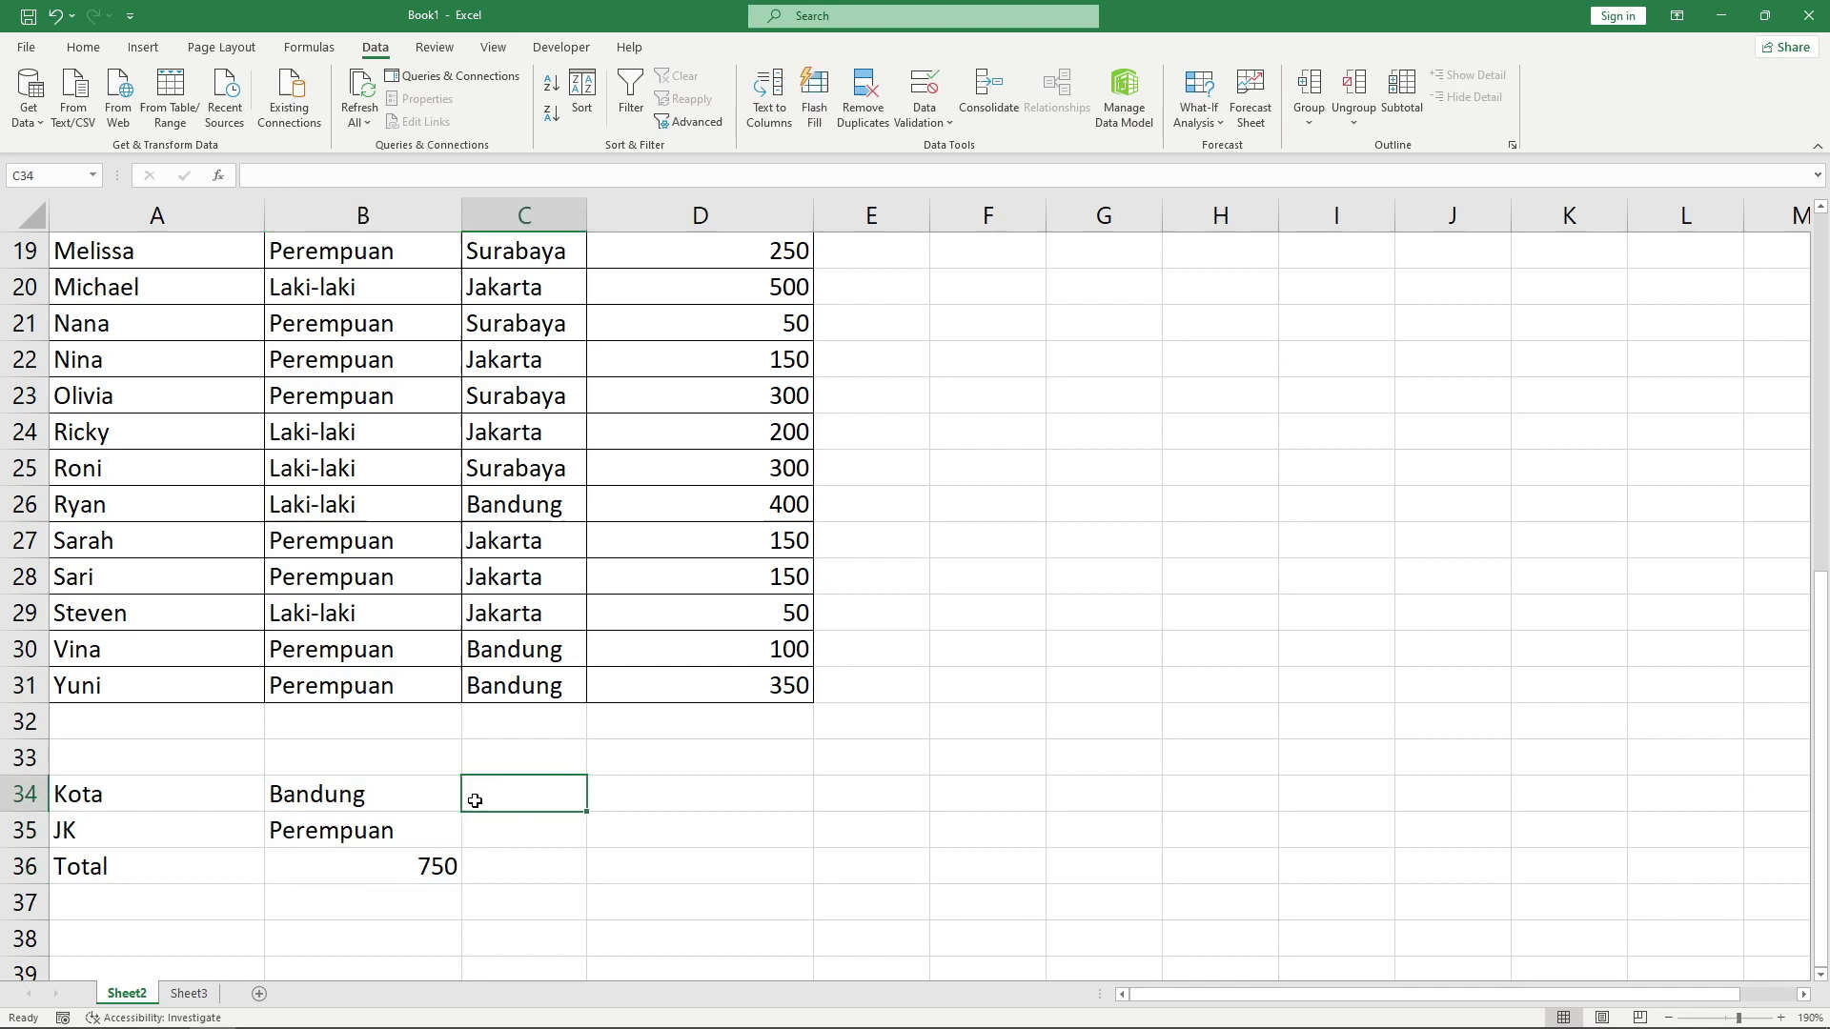
pyautogui.click(447, 796)
pyautogui.click(470, 802)
pyautogui.click(372, 825)
pyautogui.click(652, 821)
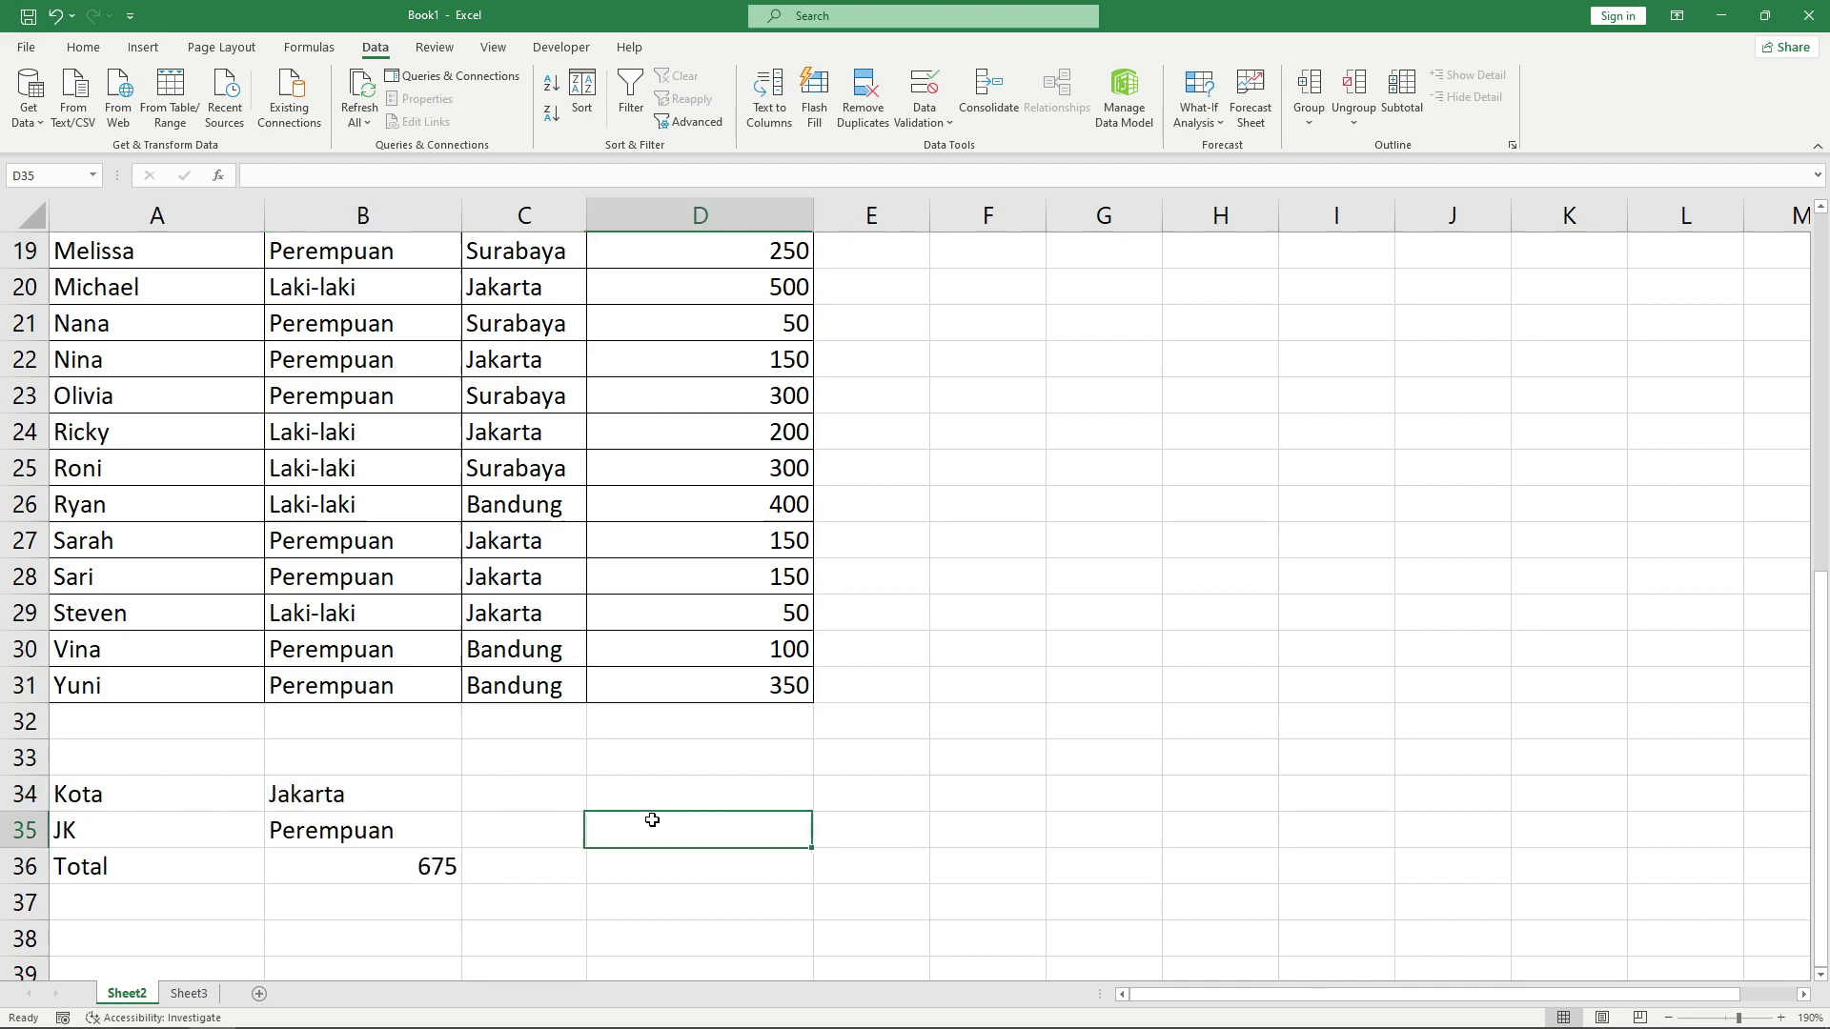
pyautogui.scroll(4, 652, 821)
# Scroll to the top, read the Bandung male-purchase question in F3, and select K3.
pyautogui.scroll(2, 652, 821)
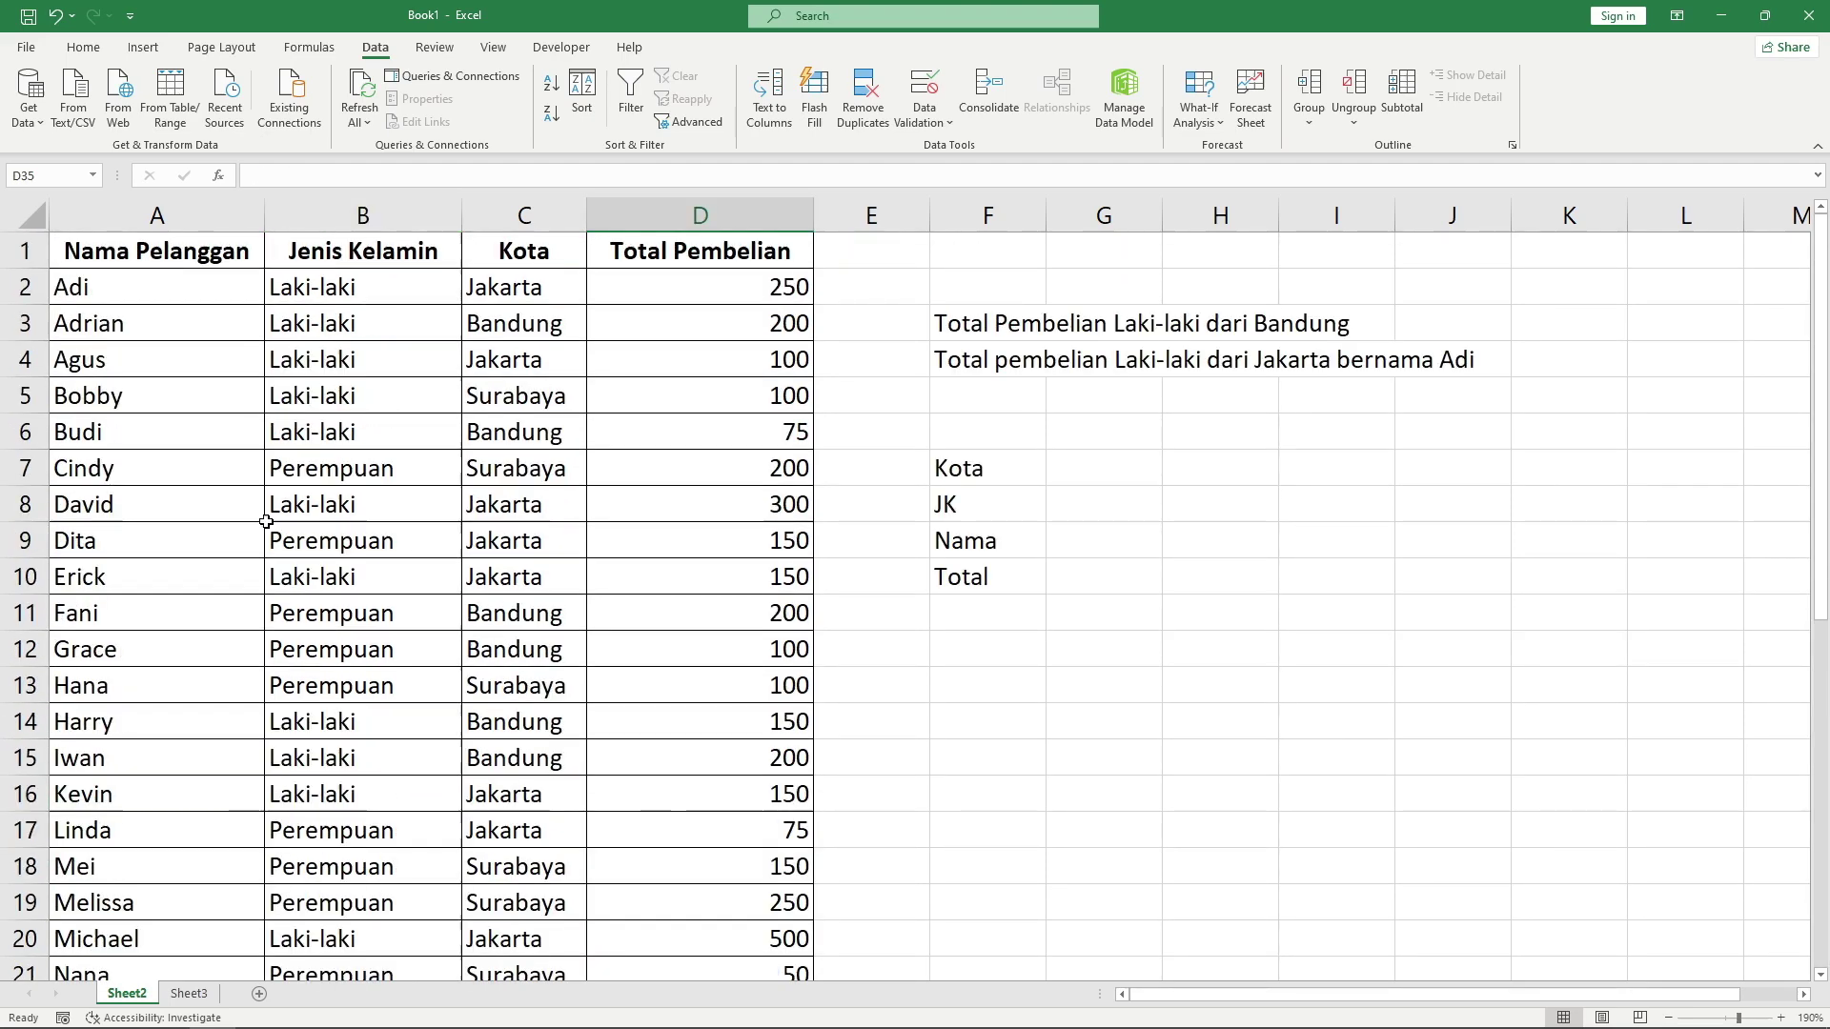
pyautogui.click(972, 336)
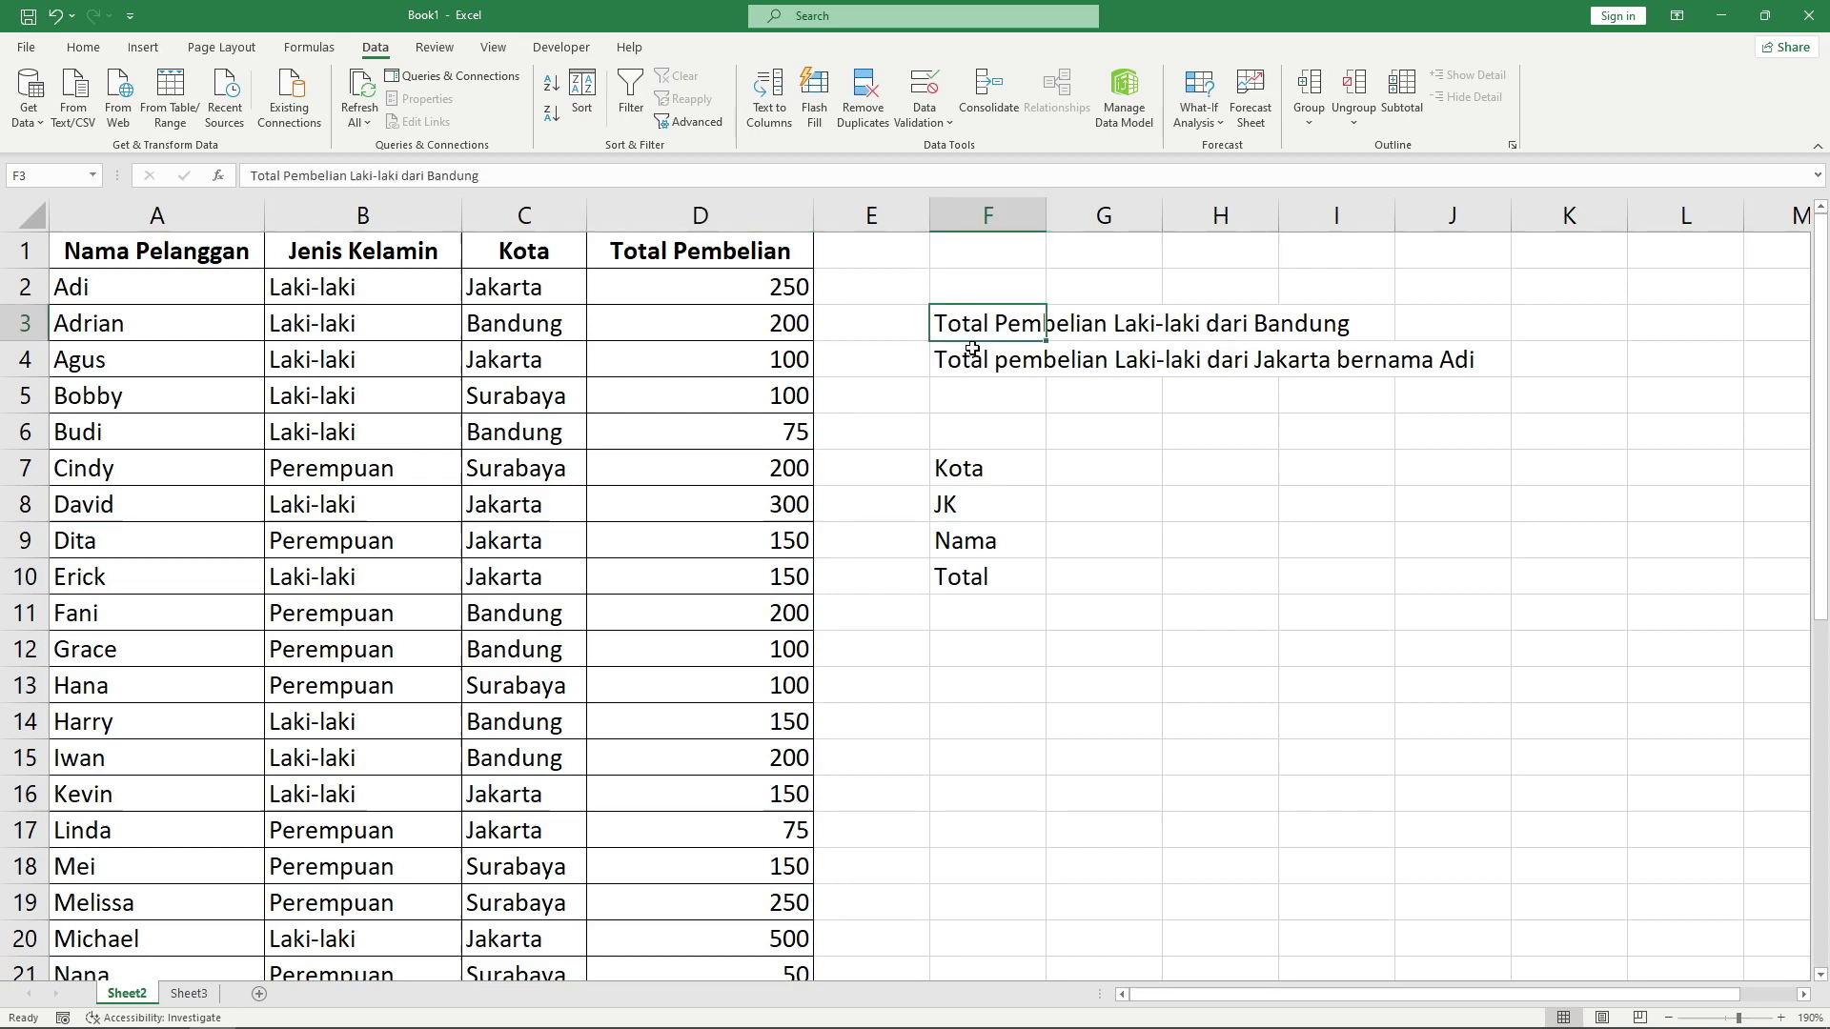
pyautogui.press('Down')
pyautogui.press('Down')
pyautogui.click(979, 332)
pyautogui.click(1557, 331)
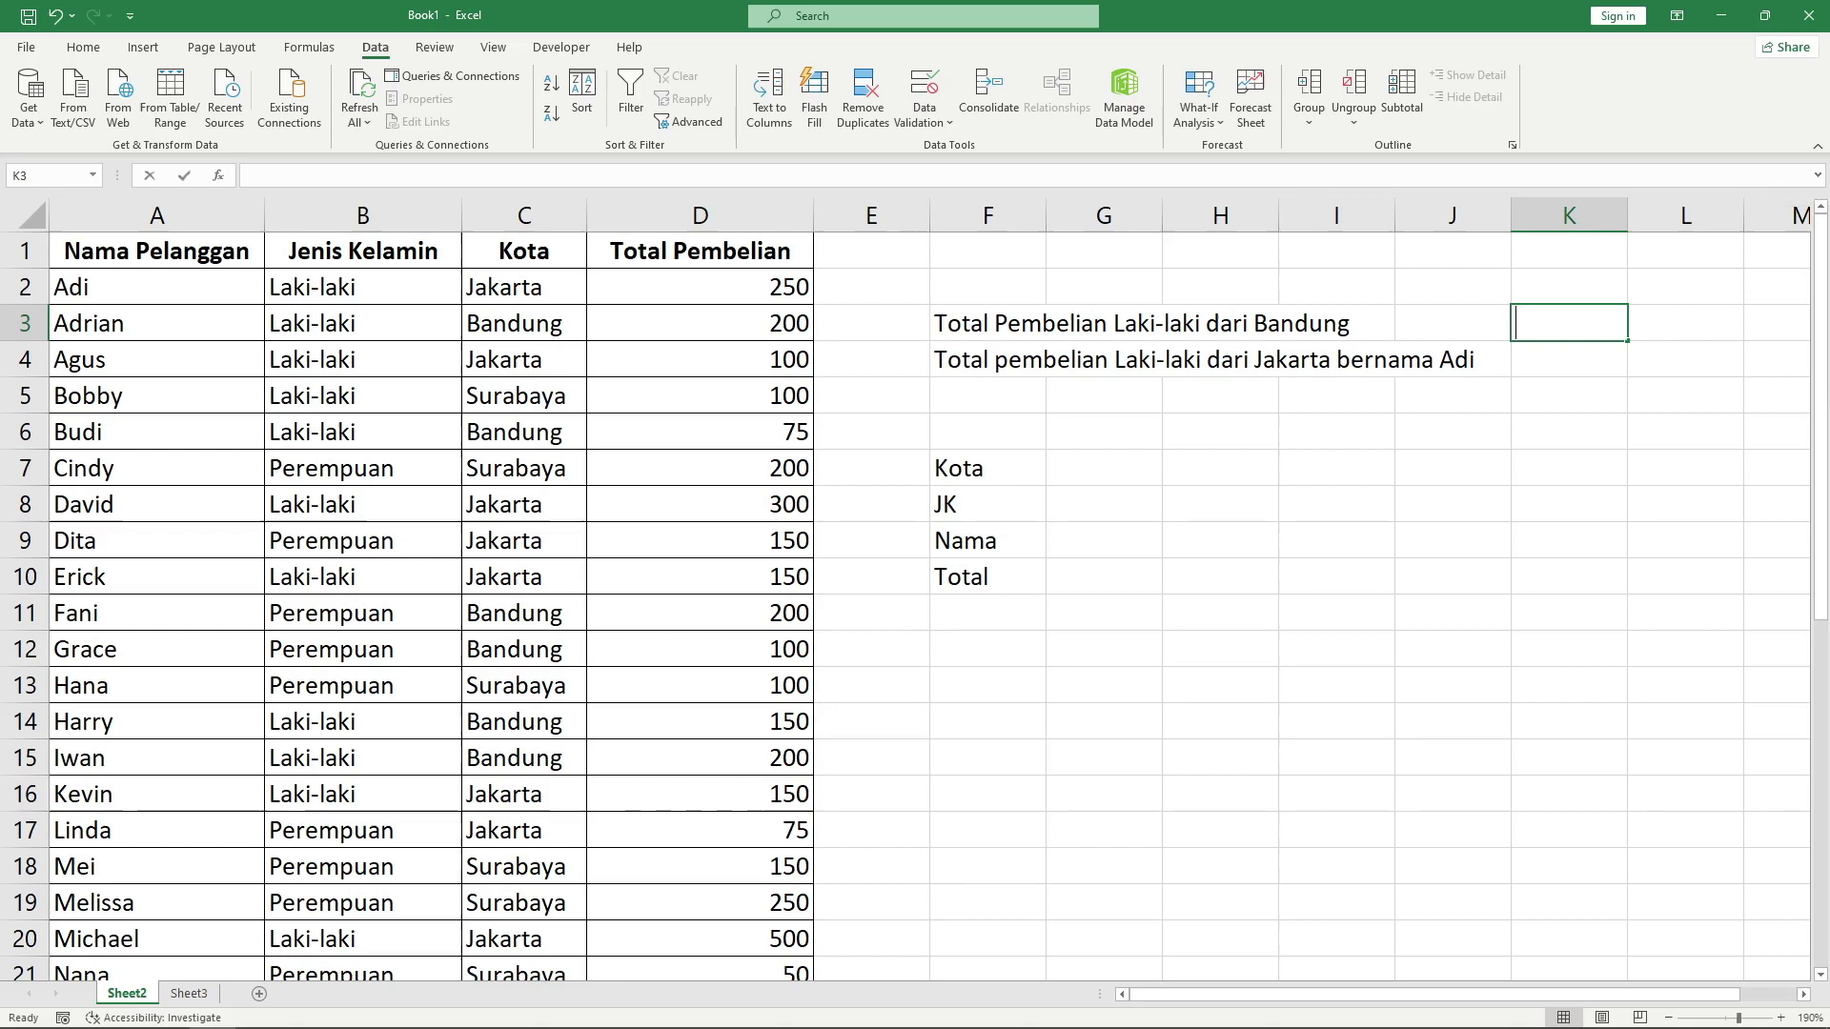
# Start =SUMIFS( in K3 with D2:D31 (Total Pembelian) as the sum range.
pyautogui.write('=sumifs')
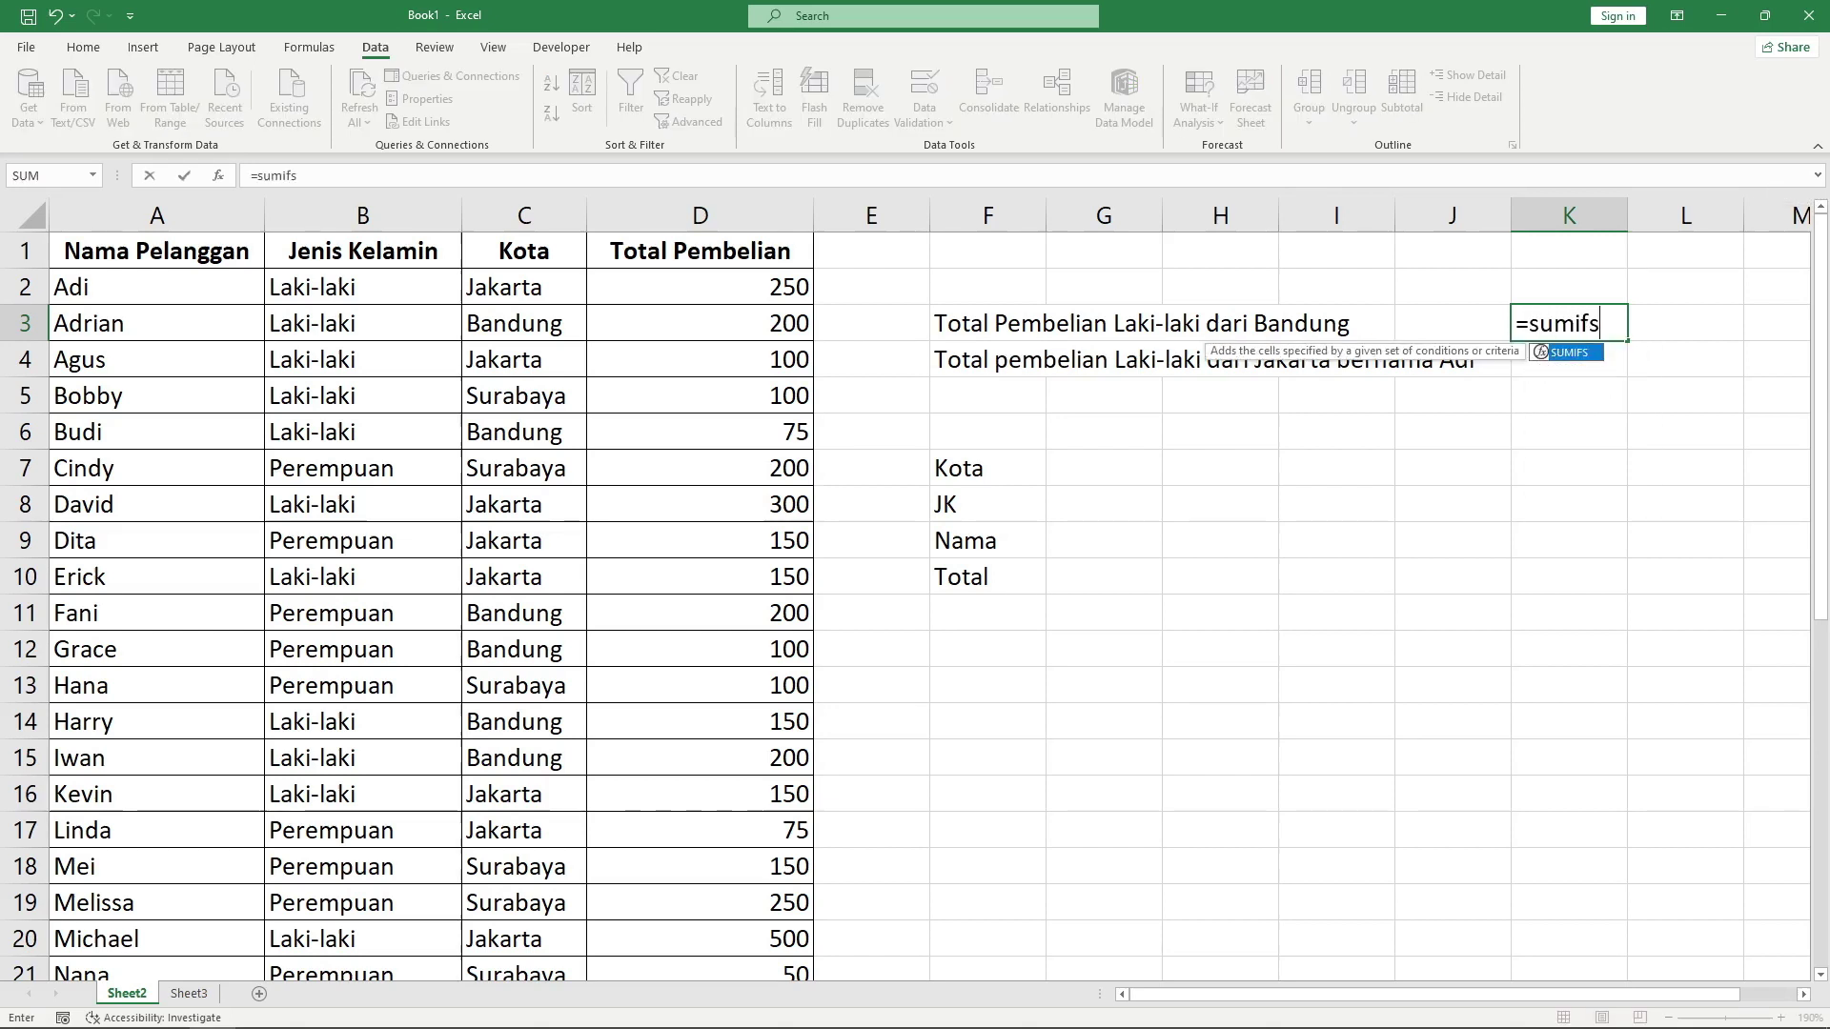
pyautogui.write('(')
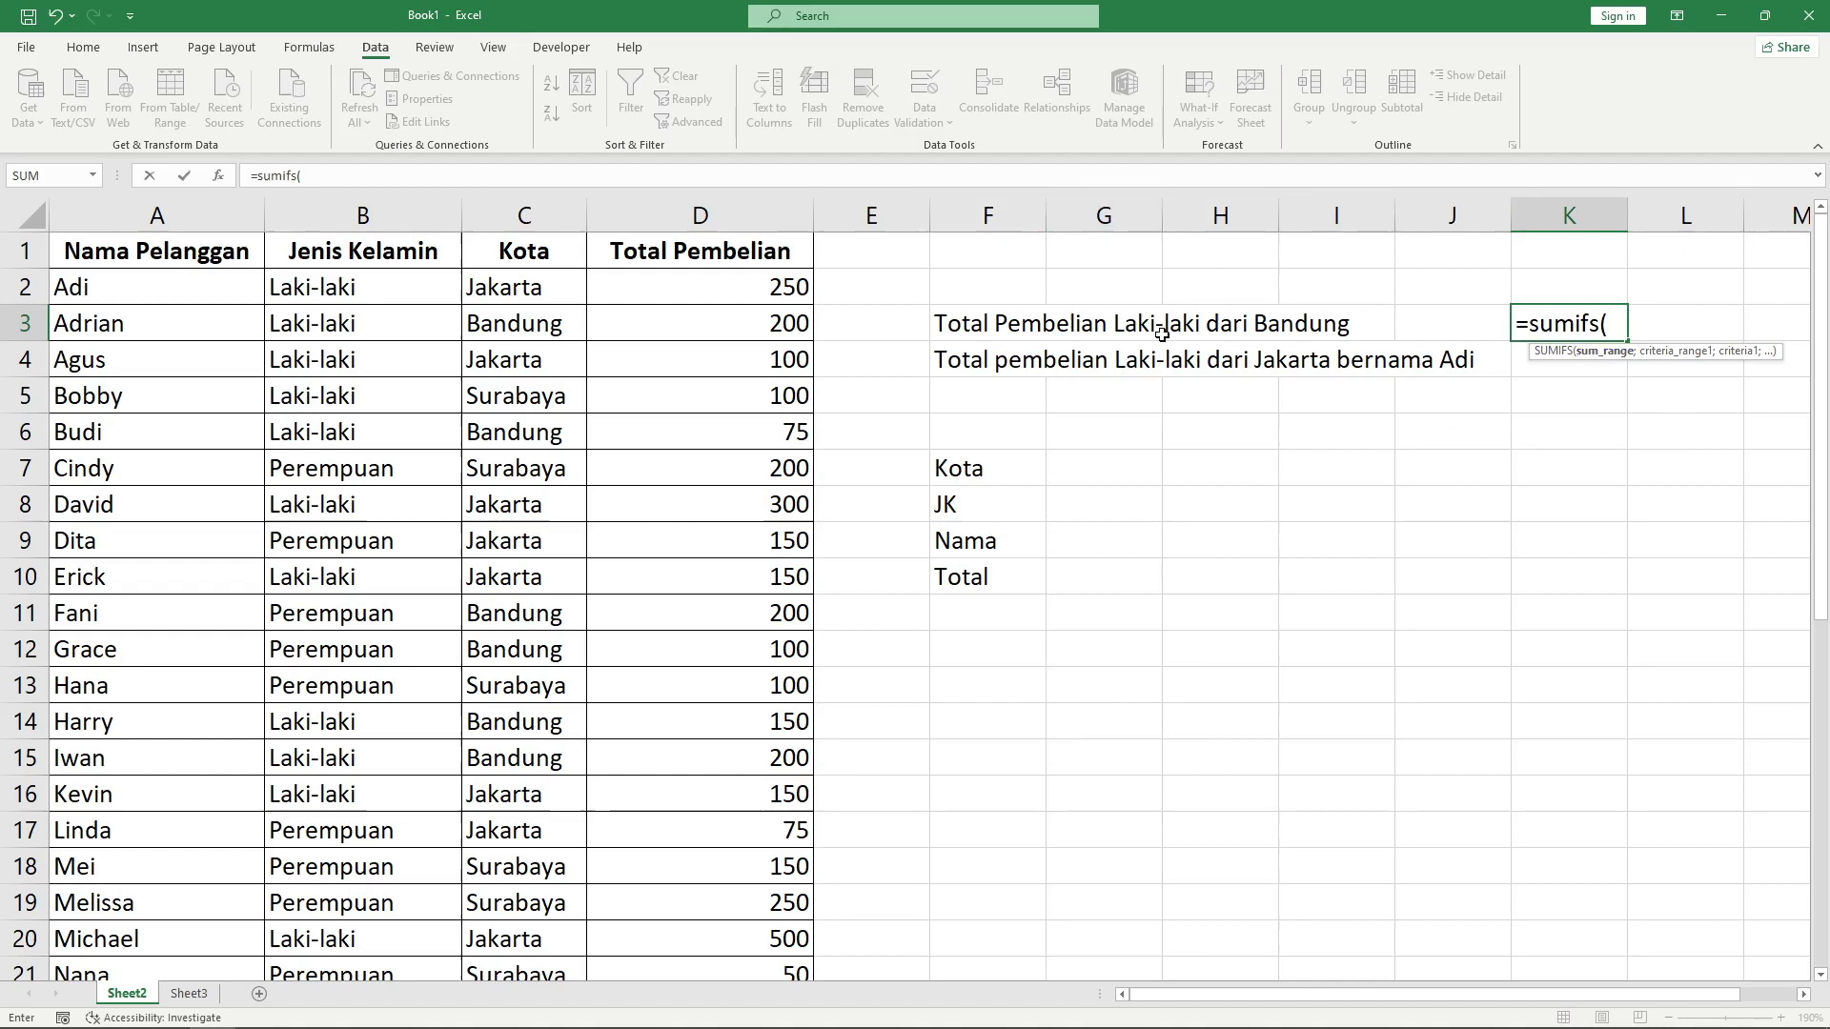
pyautogui.click(766, 281)
pyautogui.scroll(-1, 703, 529)
pyautogui.scroll(1, 702, 529)
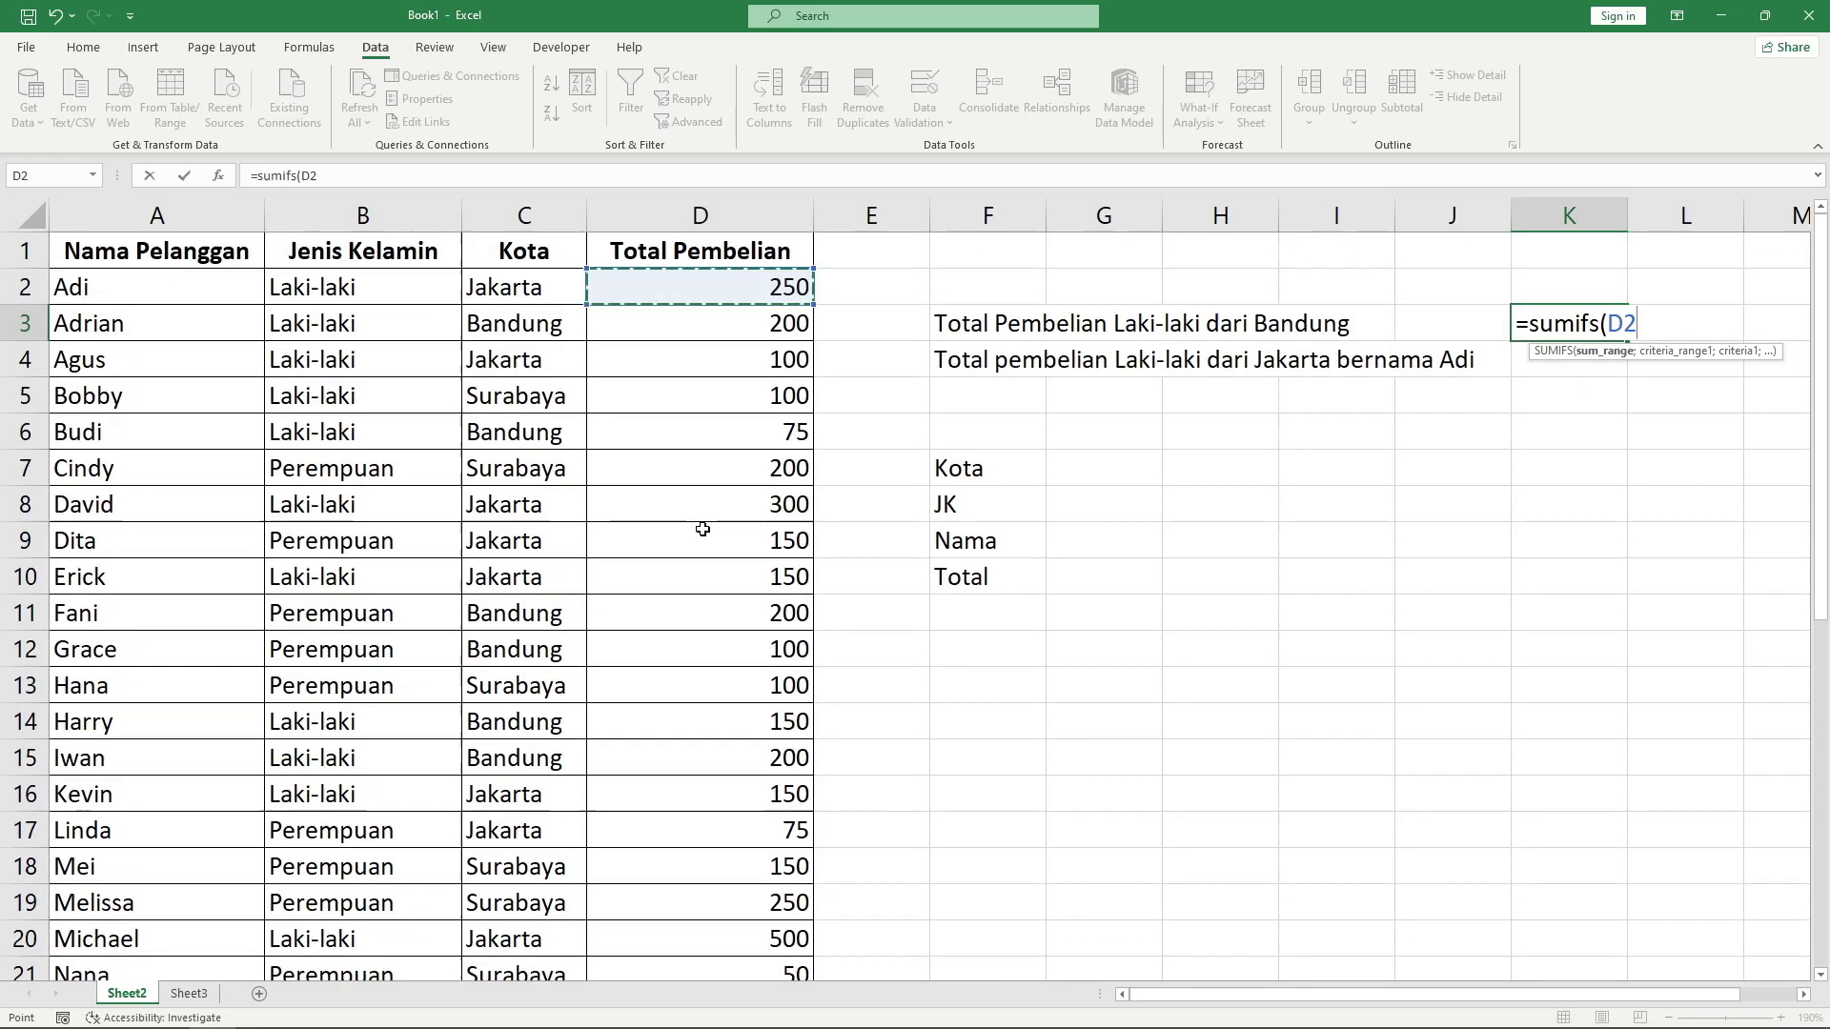
pyautogui.scroll(-4, 702, 529)
pyautogui.scroll(-4, 705, 529)
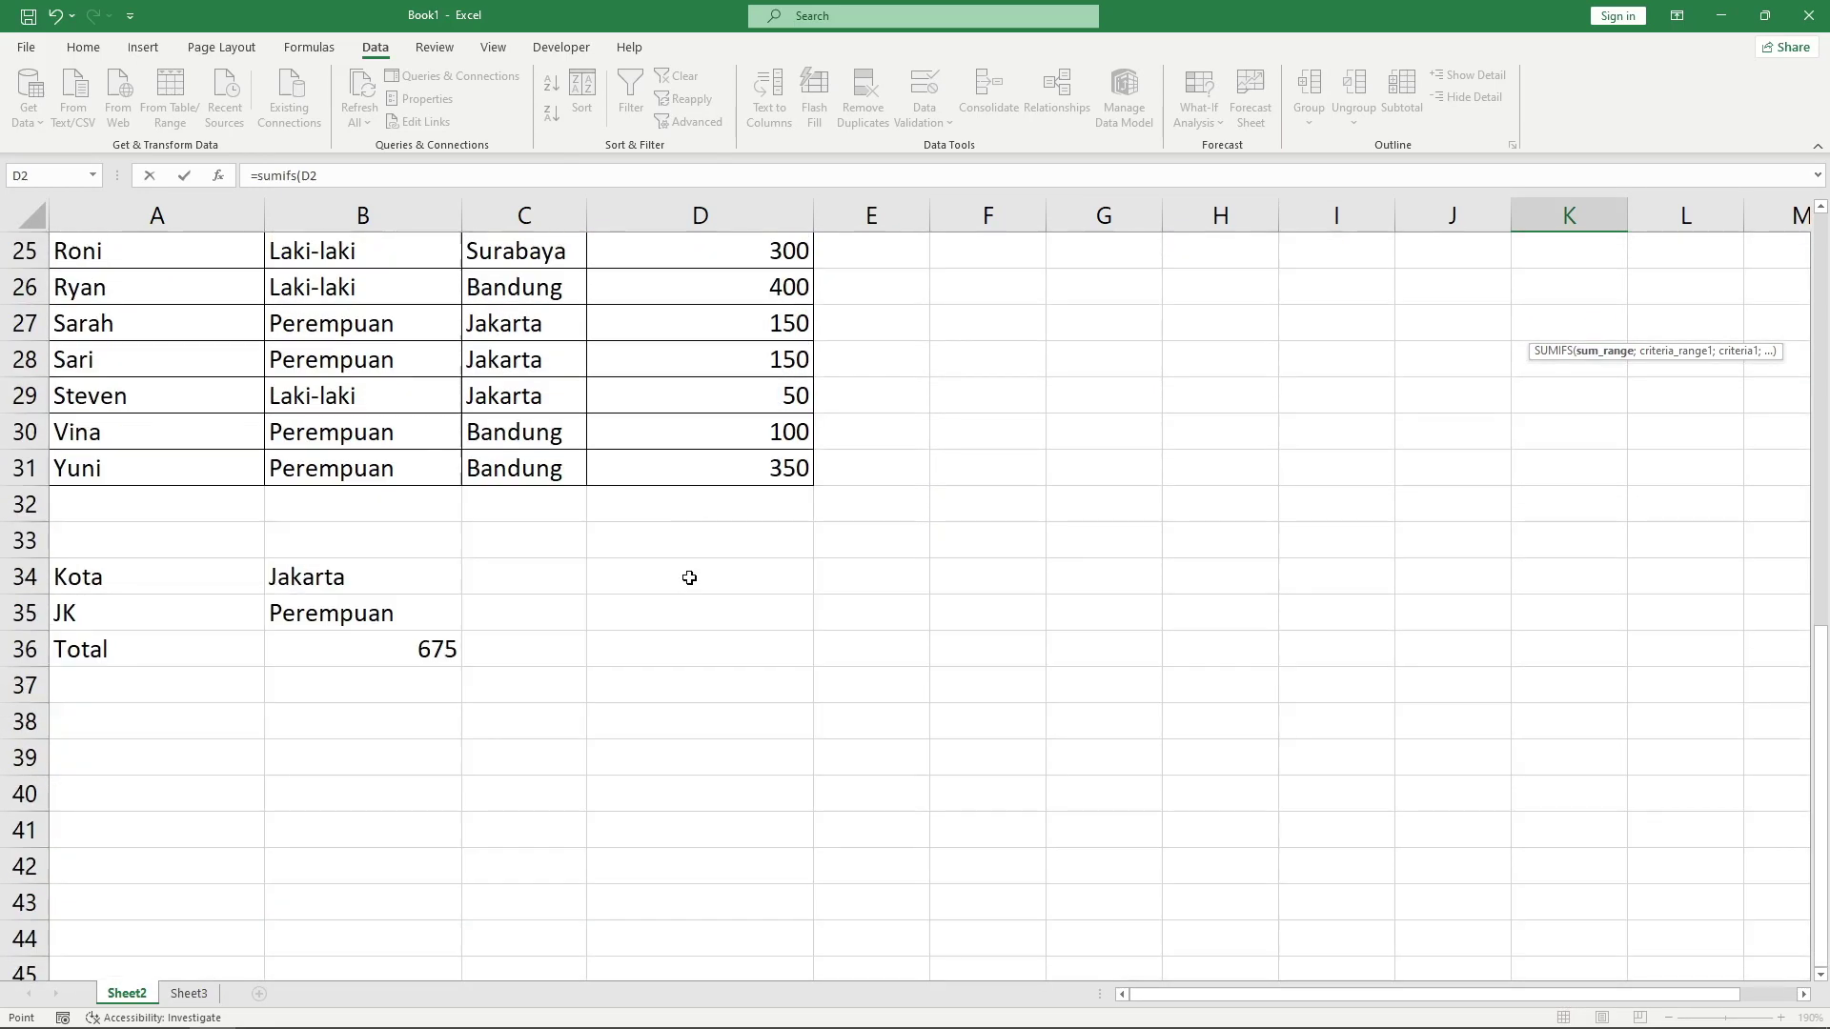
pyautogui.scroll(3, 689, 578)
pyautogui.keyDown('shift'); pyautogui.click(735, 793); pyautogui.keyUp('shift')
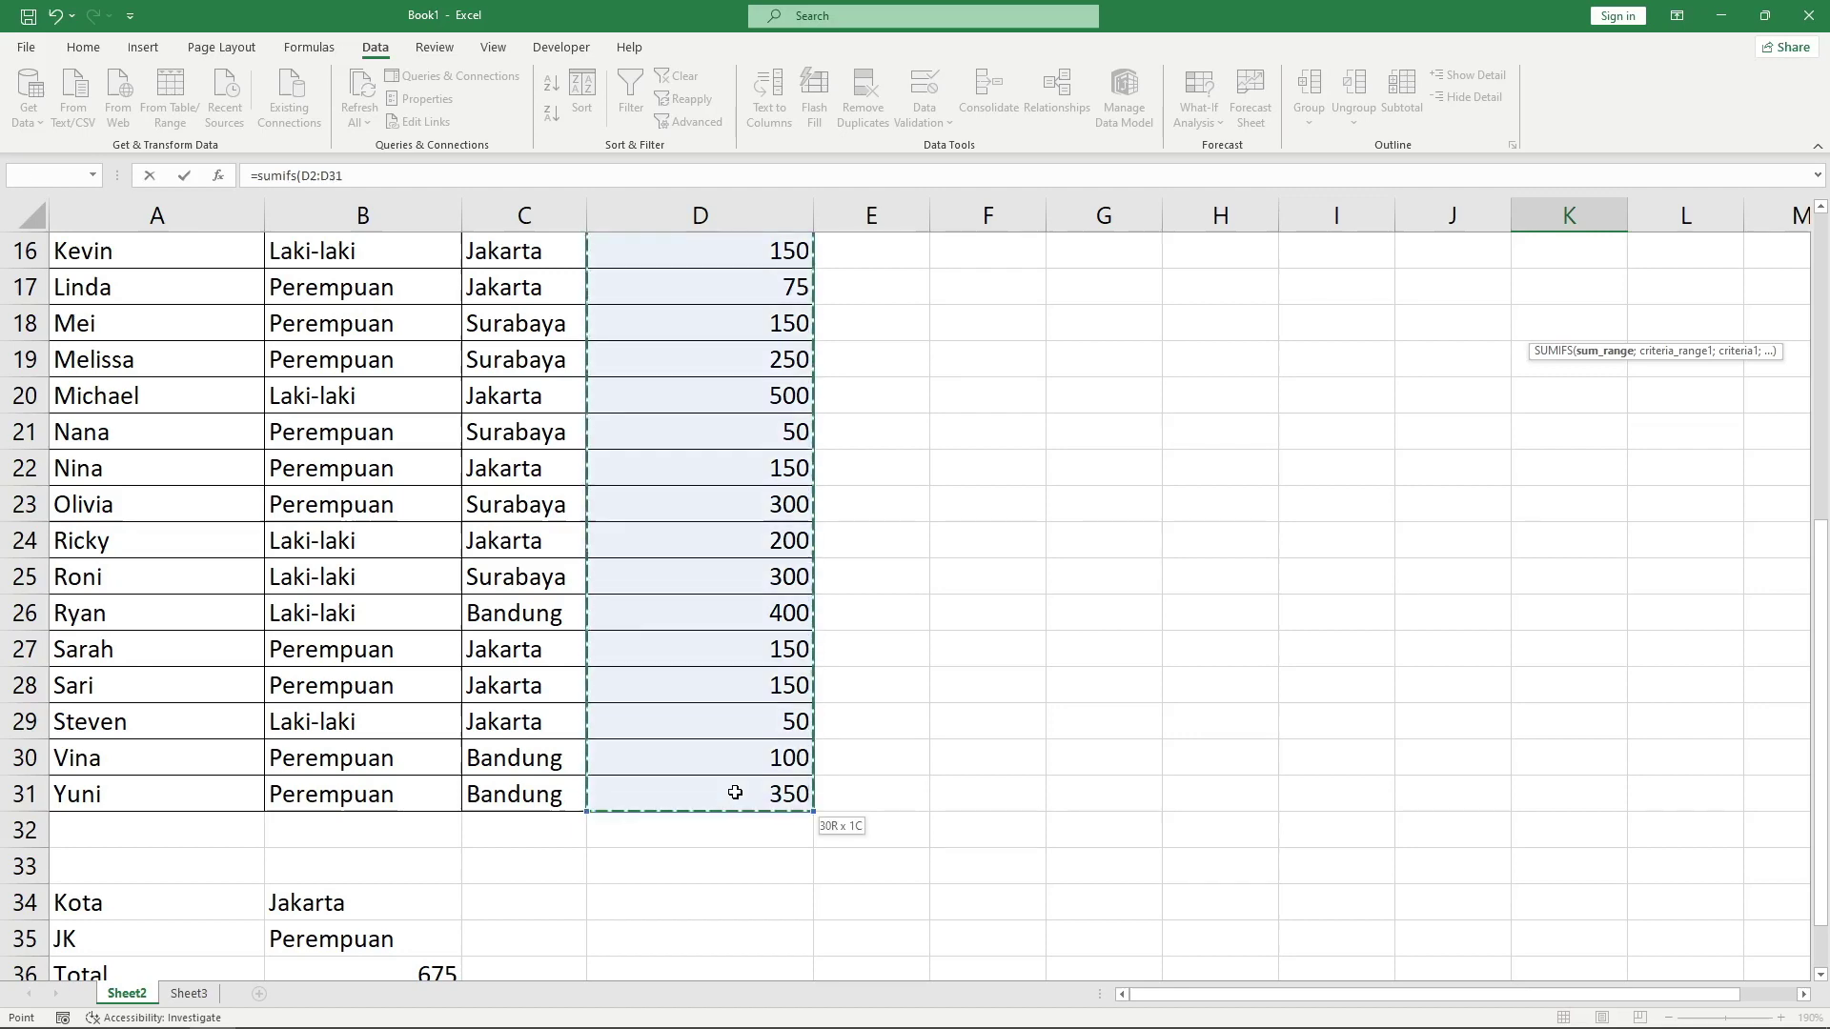
pyautogui.scroll(4, 731, 792)
pyautogui.scroll(1, 730, 792)
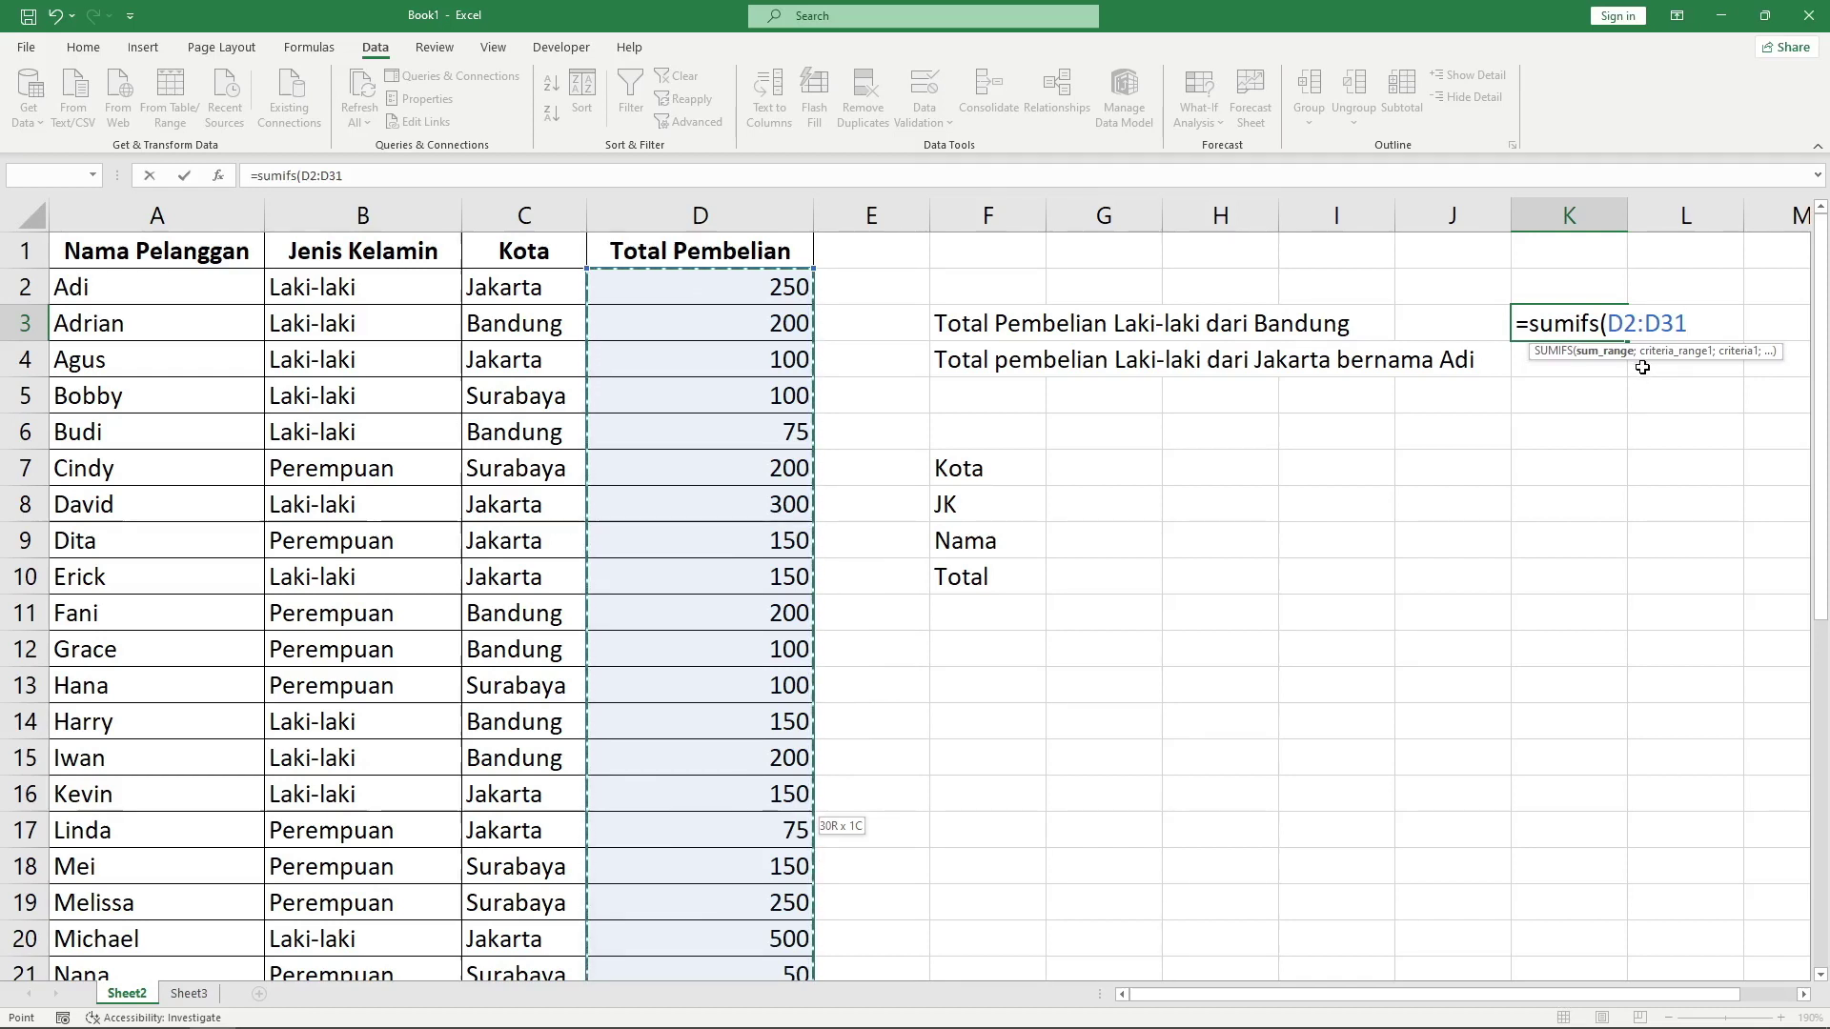
pyautogui.write(';')
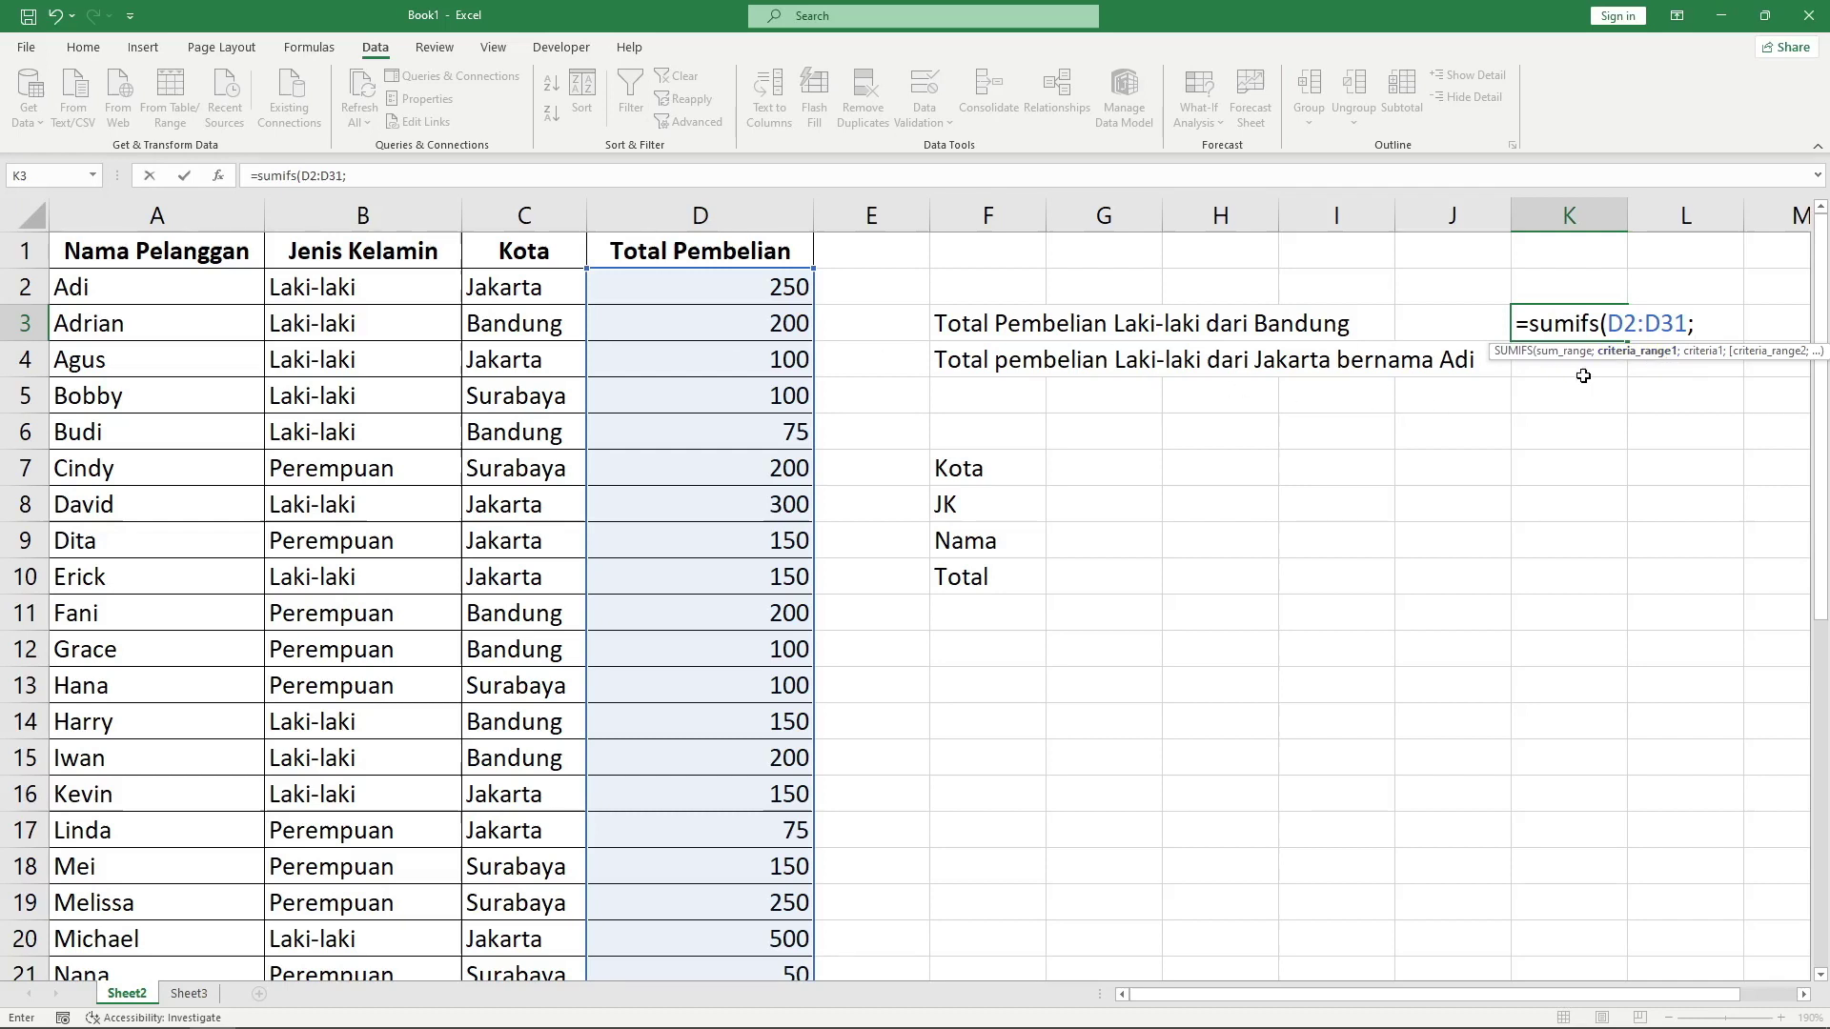
# Add the criteria pair B2:B31 matching "laki-laki" to the K3 formula.
pyautogui.click(326, 285)
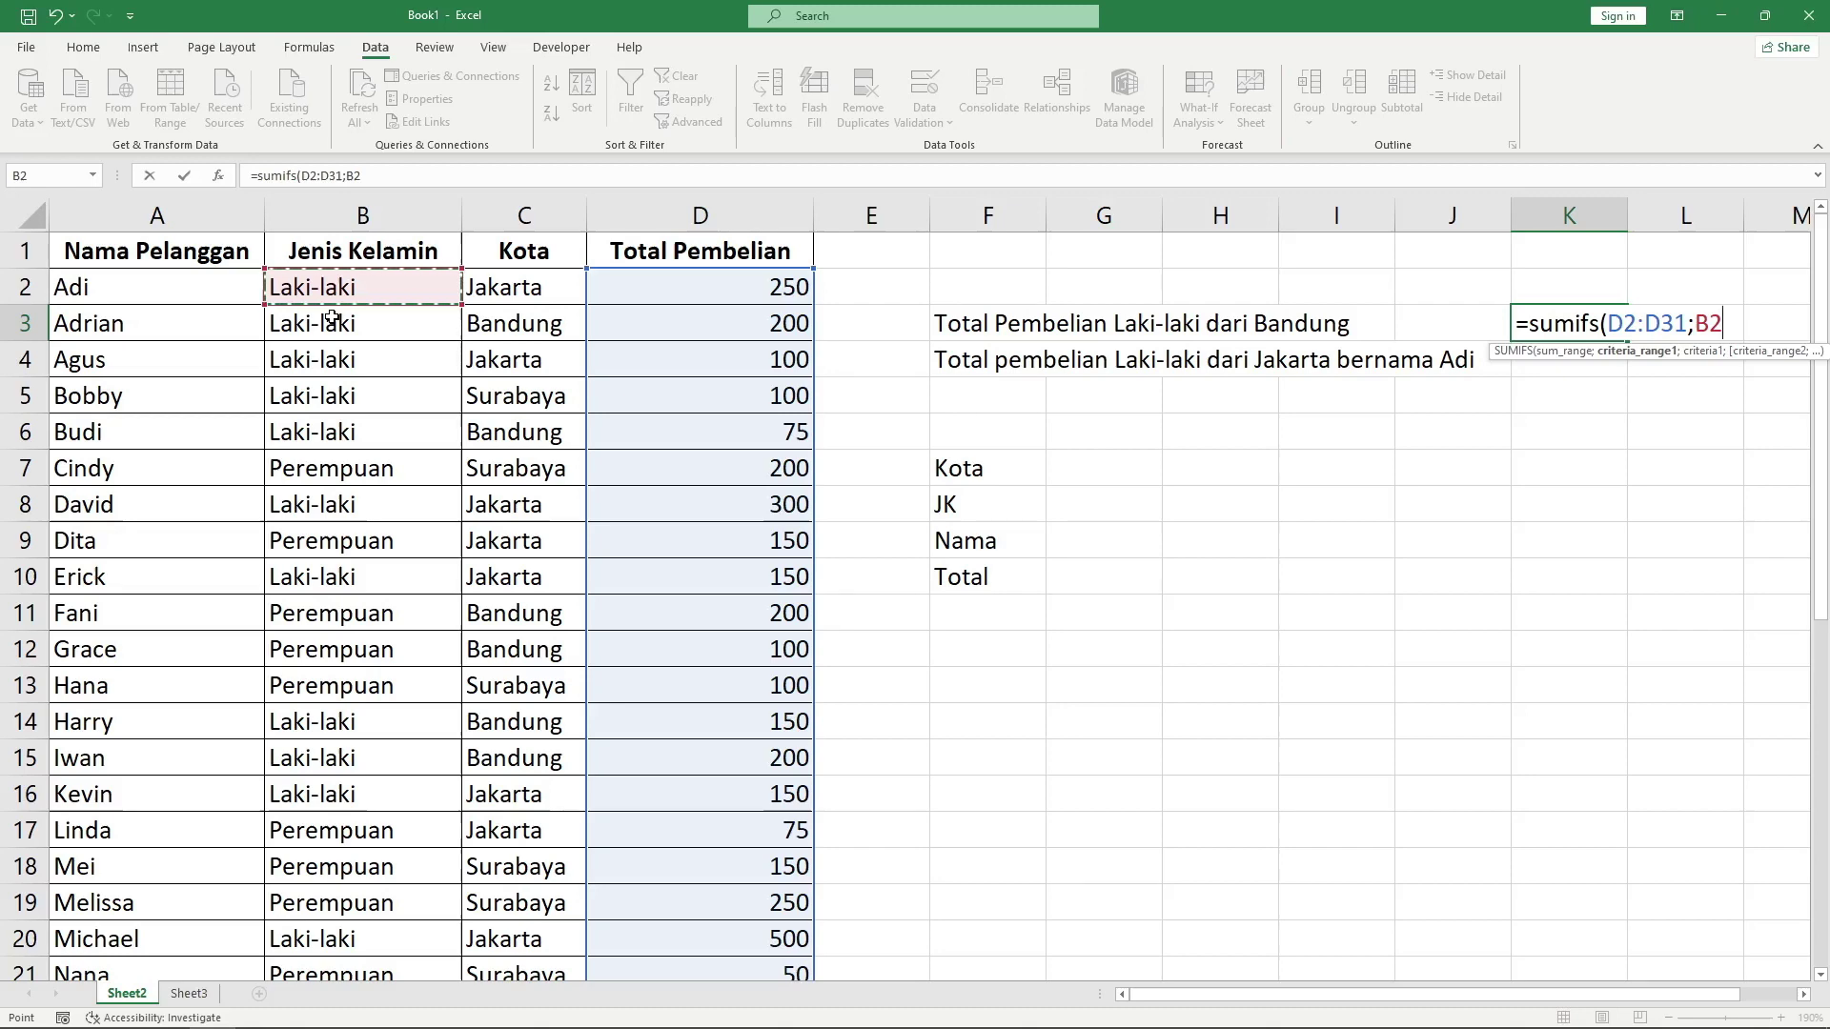
pyautogui.hotkey('ctrl', 'shift', 'Down')
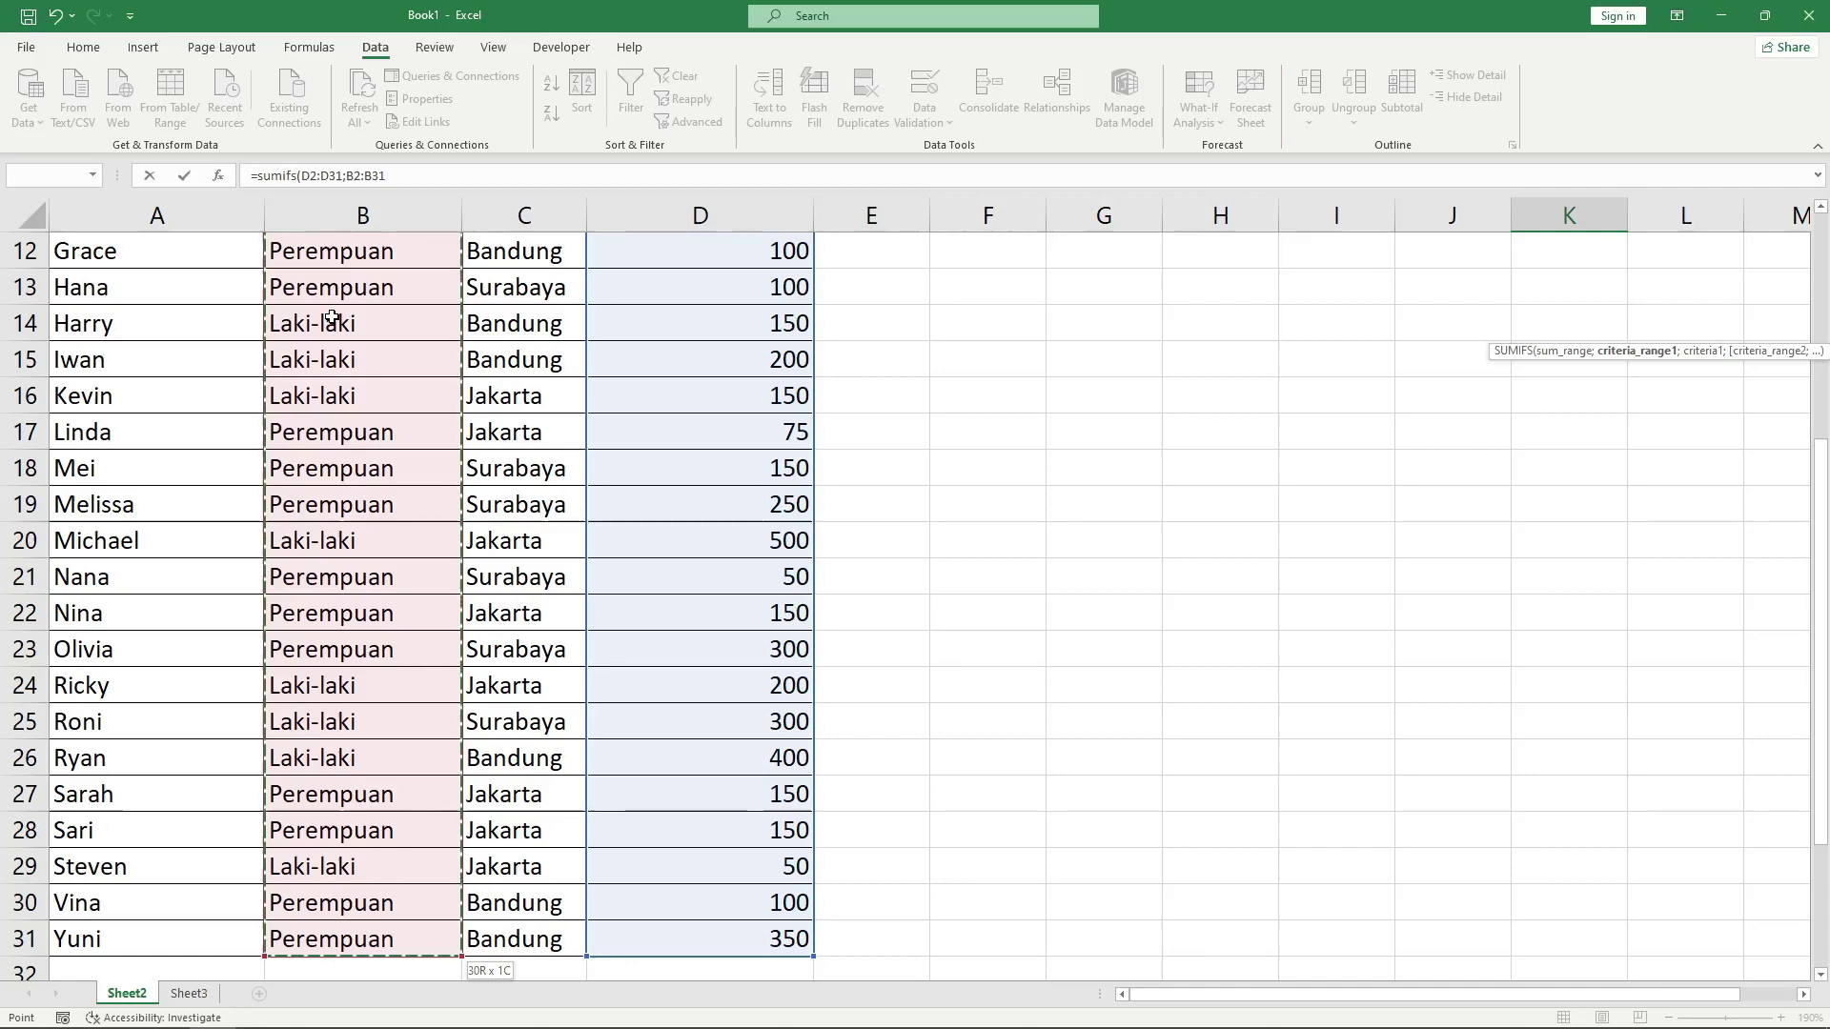
pyautogui.write(';')
pyautogui.scroll(4, 1111, 409)
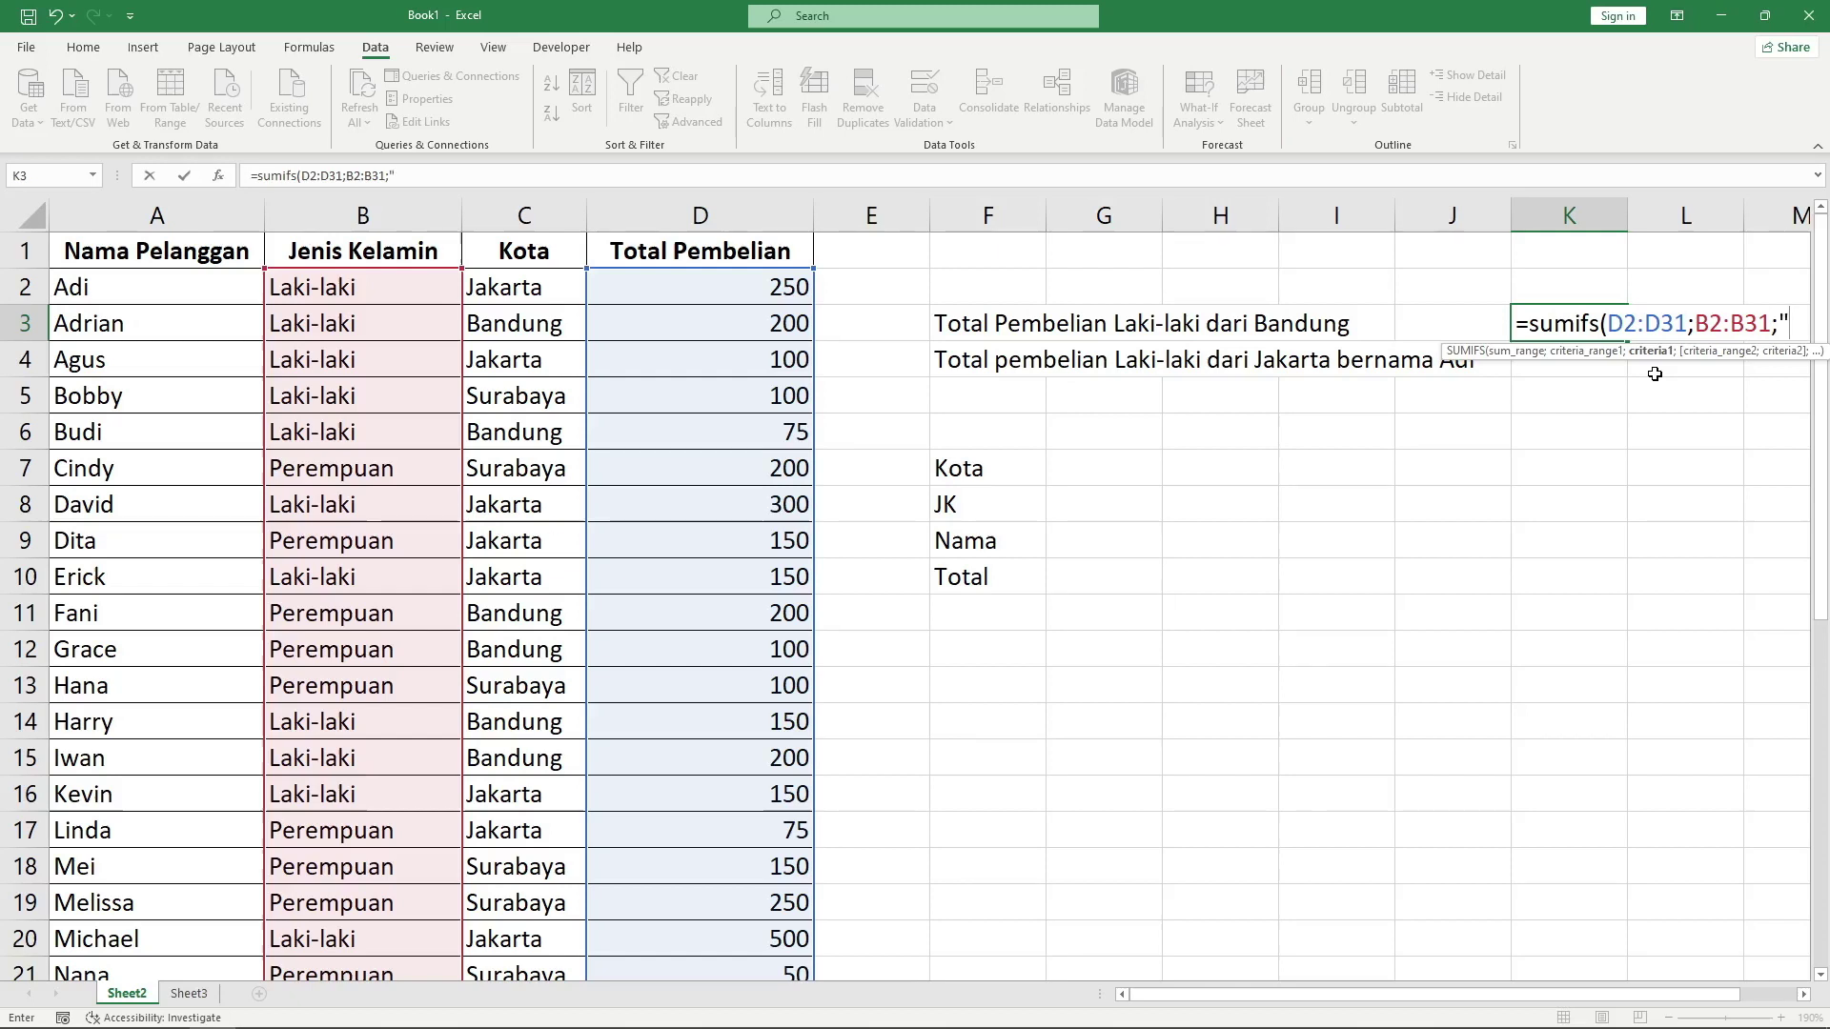
pyautogui.write('laki-laki')
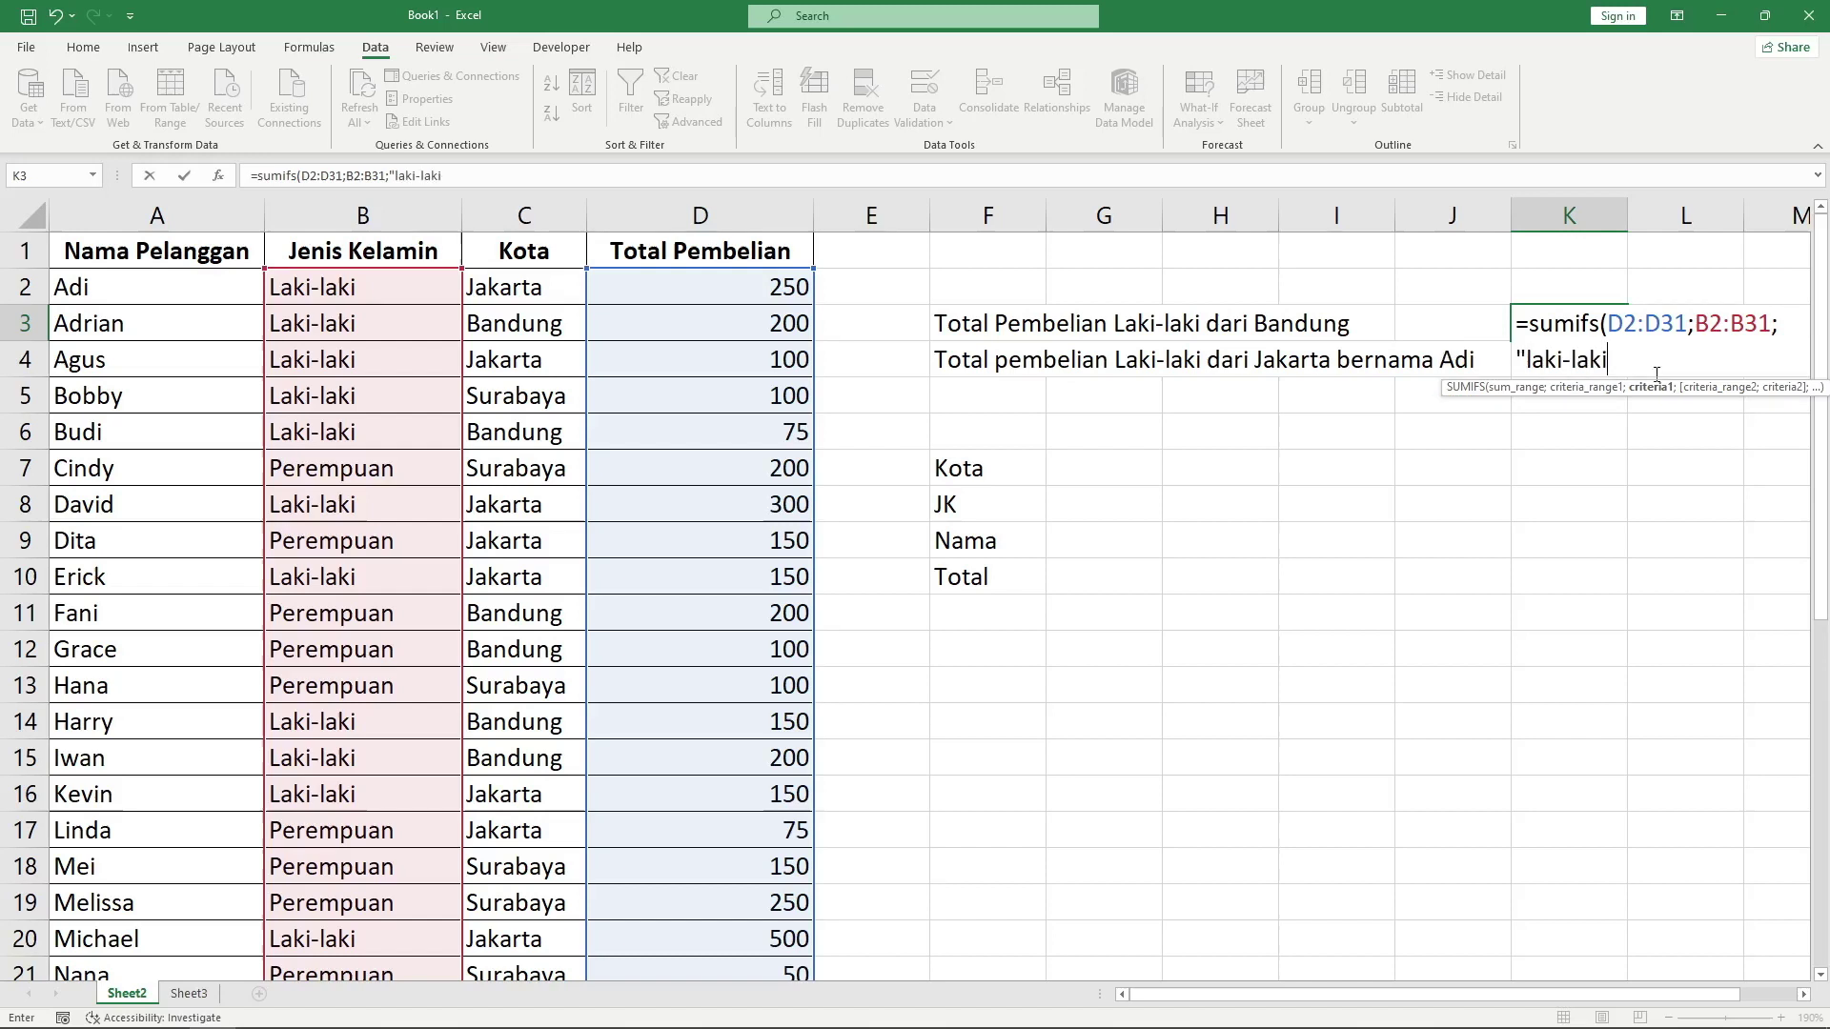
pyautogui.write('"')
pyautogui.write(';')
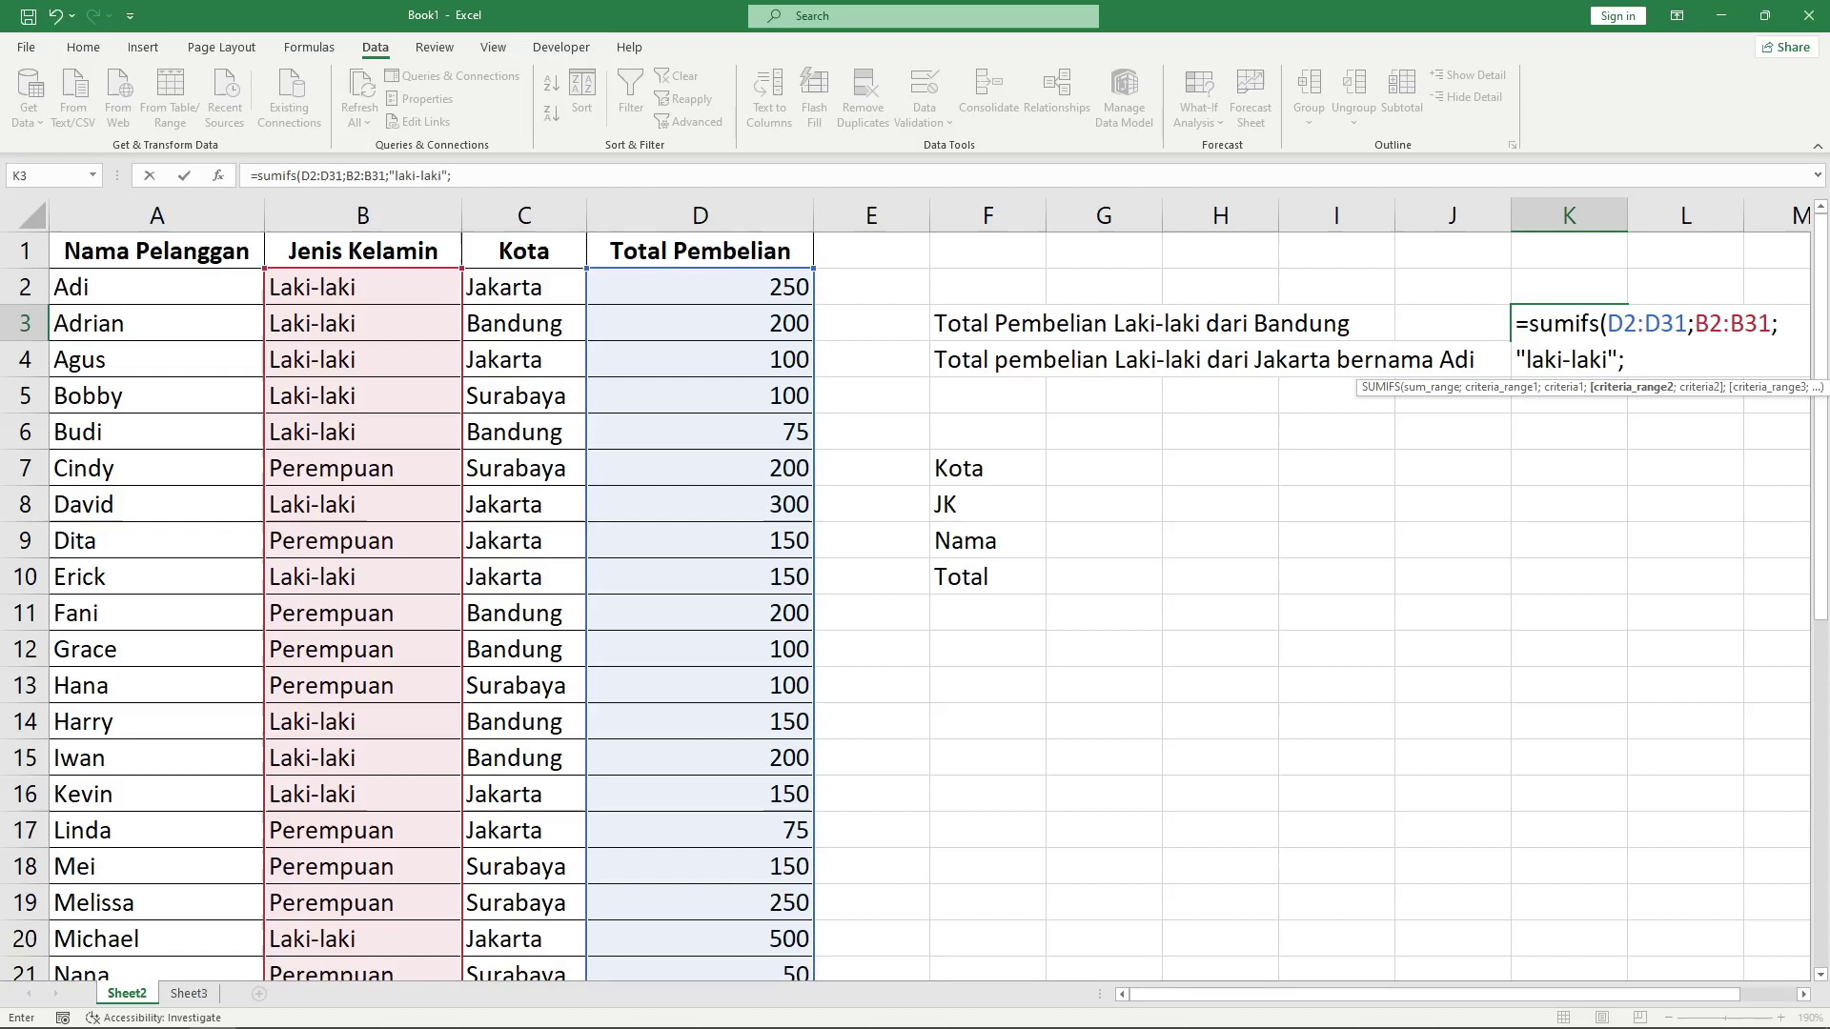
# Add the C2:C31 "Bandung" criterion and commit the formula, giving 1025 in K3.
pyautogui.click(499, 287)
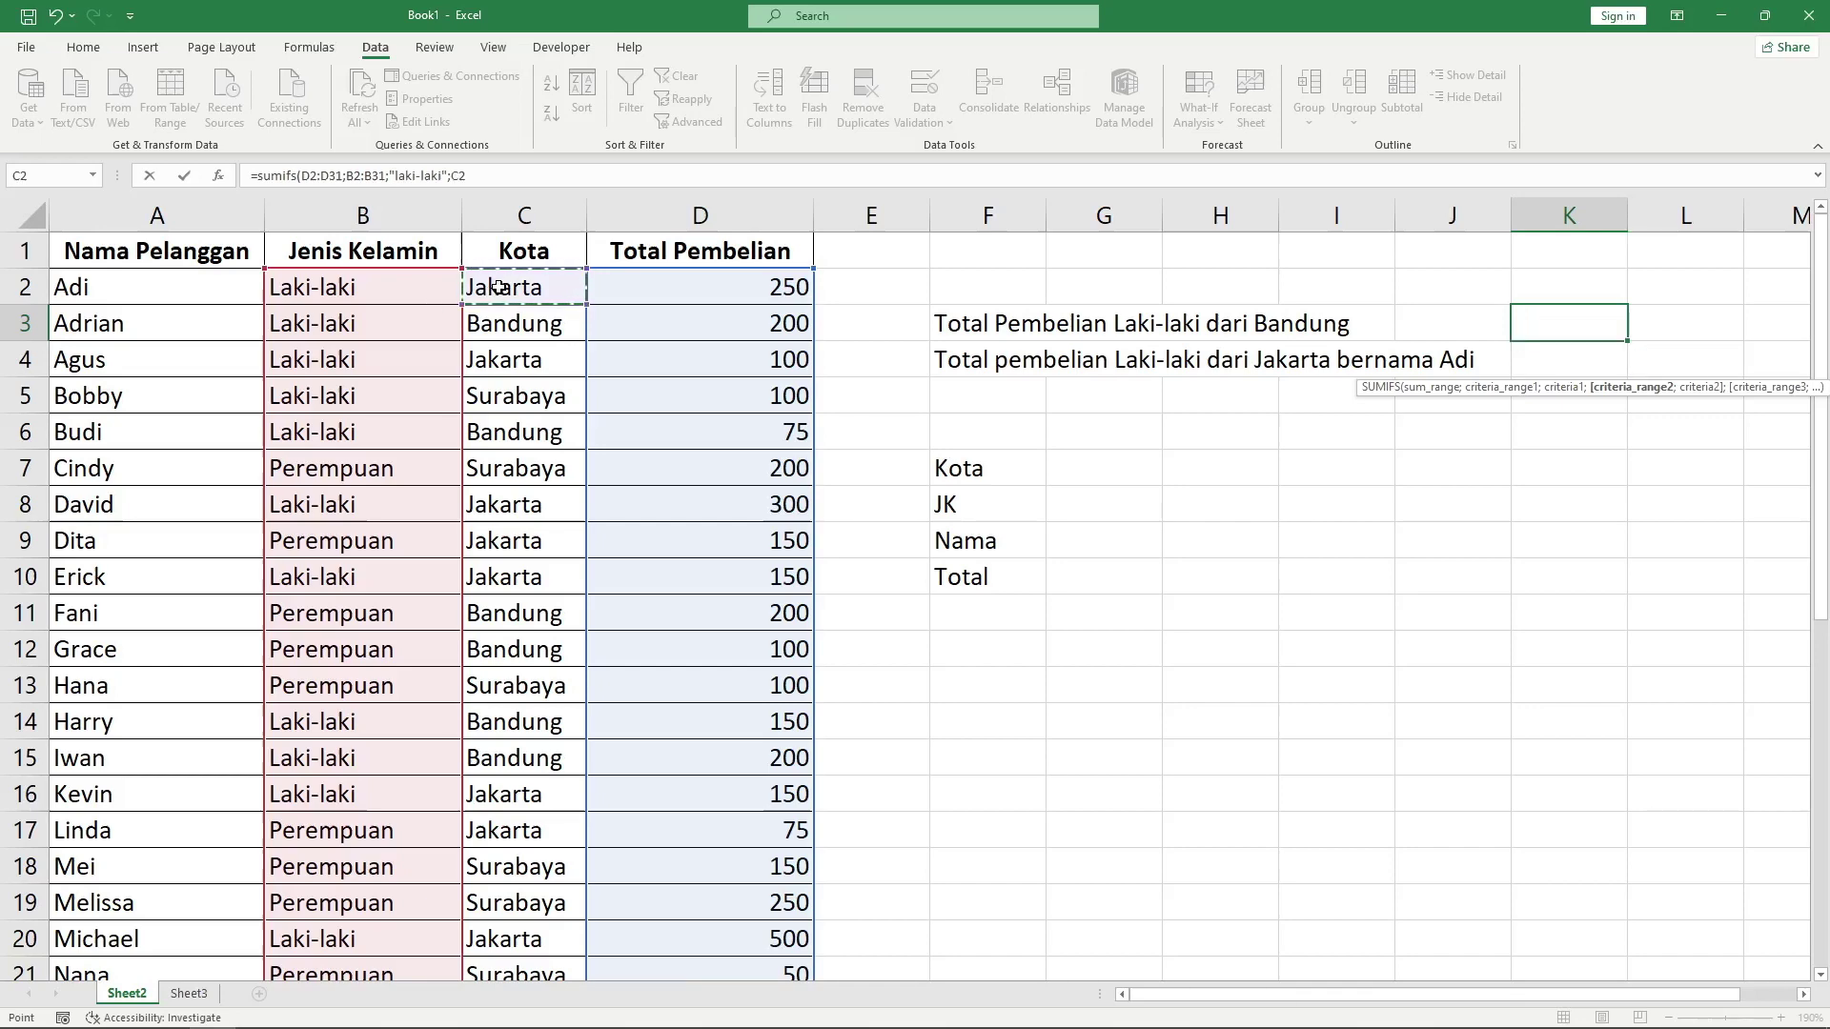
pyautogui.hotkey('ctrl', 'shift', 'Down')
pyautogui.scroll(4, 499, 287)
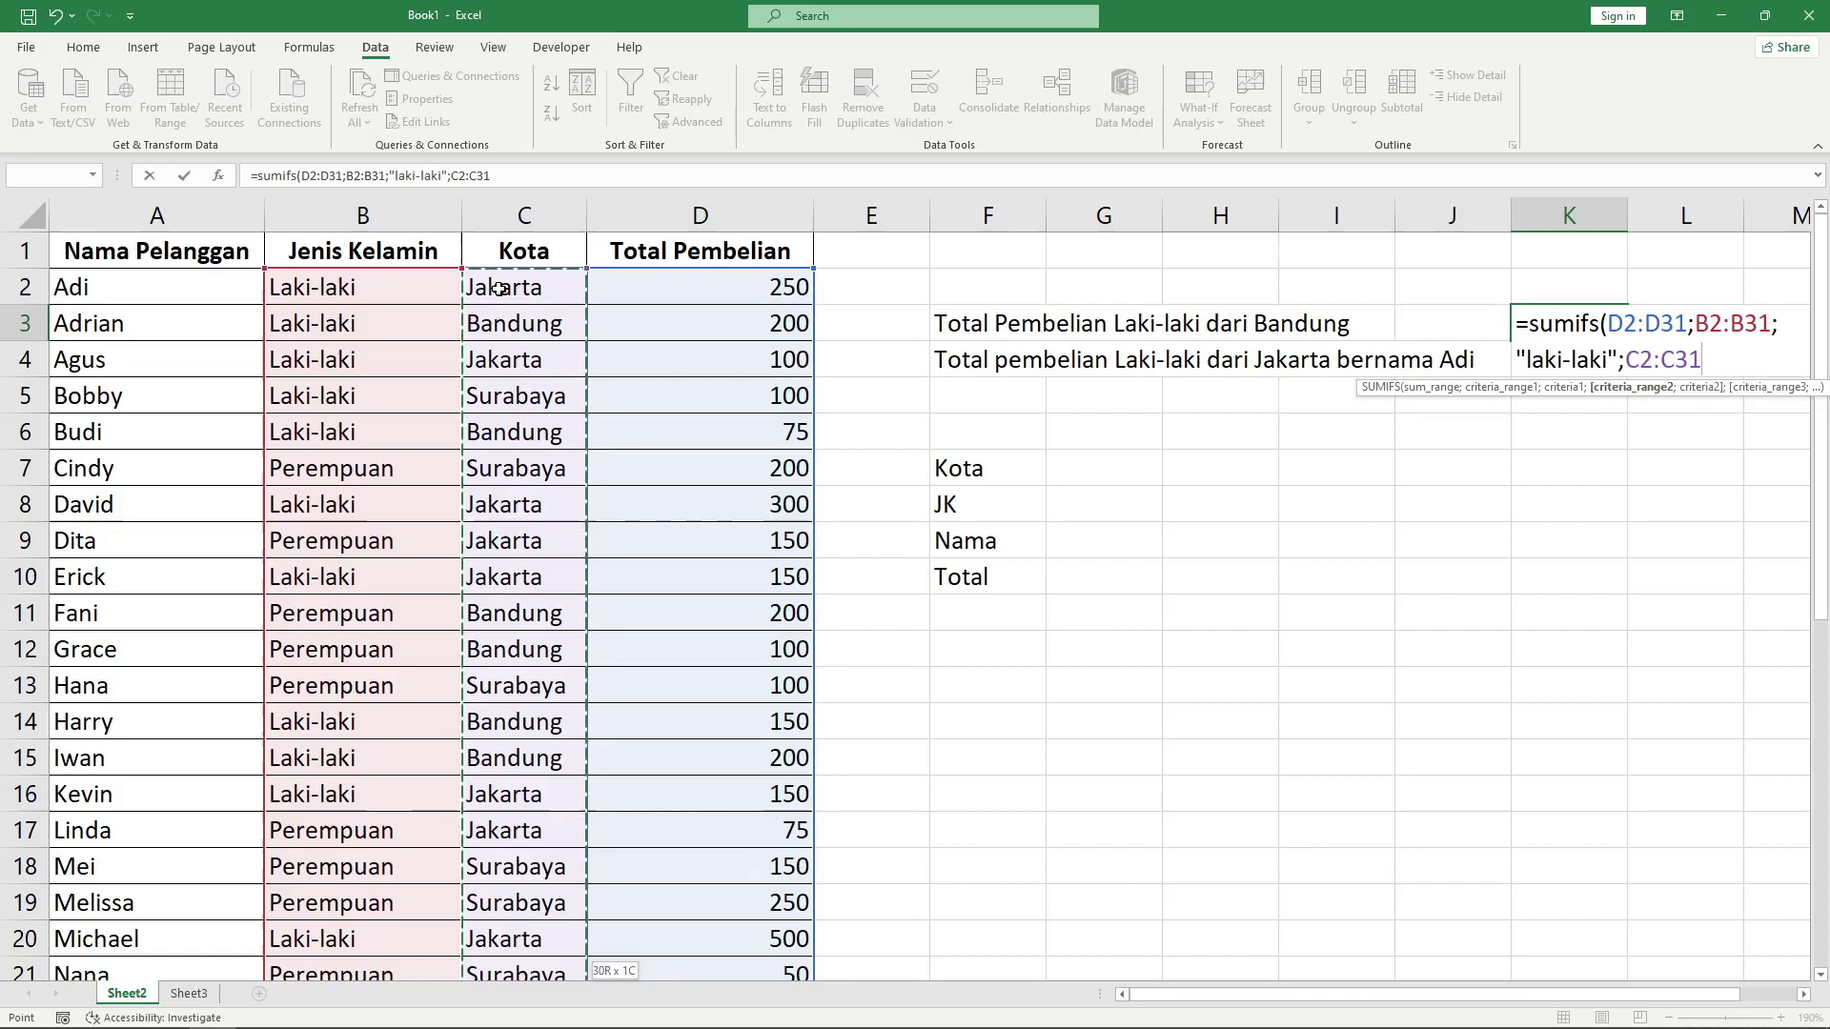
pyautogui.write(';')
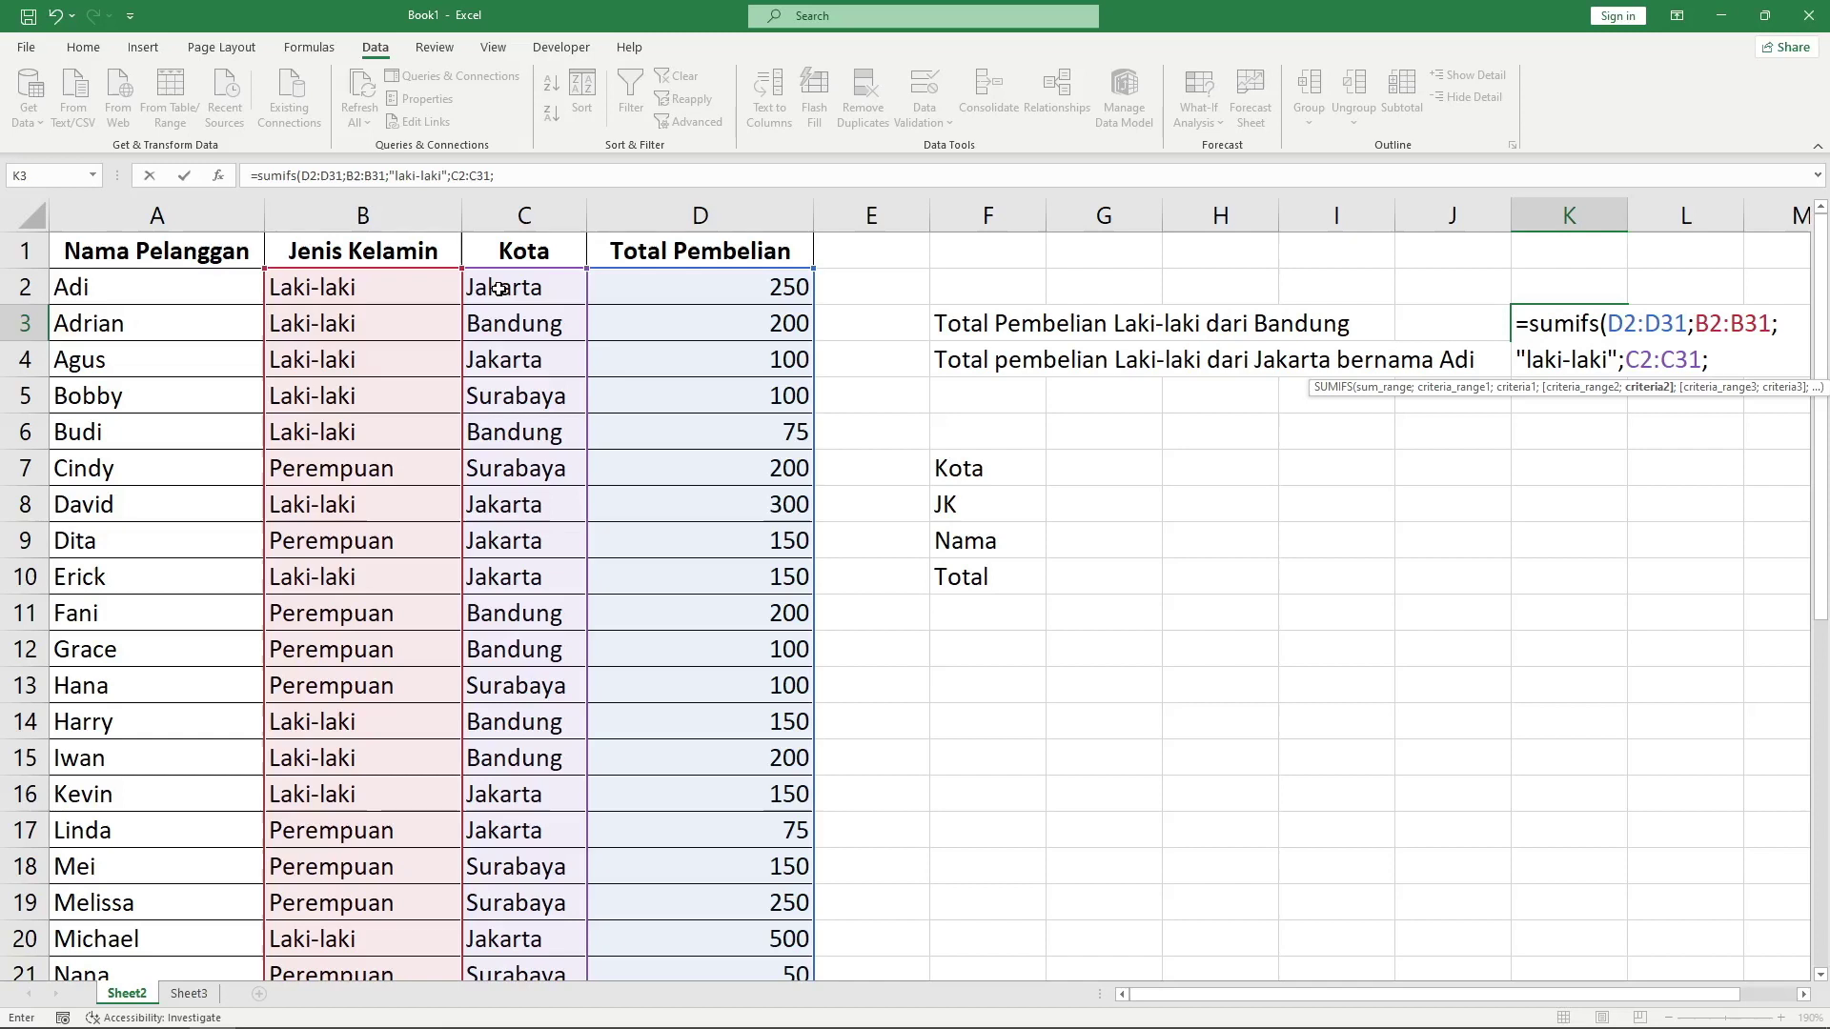
pyautogui.write('"Ban')
pyautogui.write('drun')
pyautogui.press('BackSpace')
pyautogui.press('BackSpace')
pyautogui.press('BackSpace')
pyautogui.write('ung")')
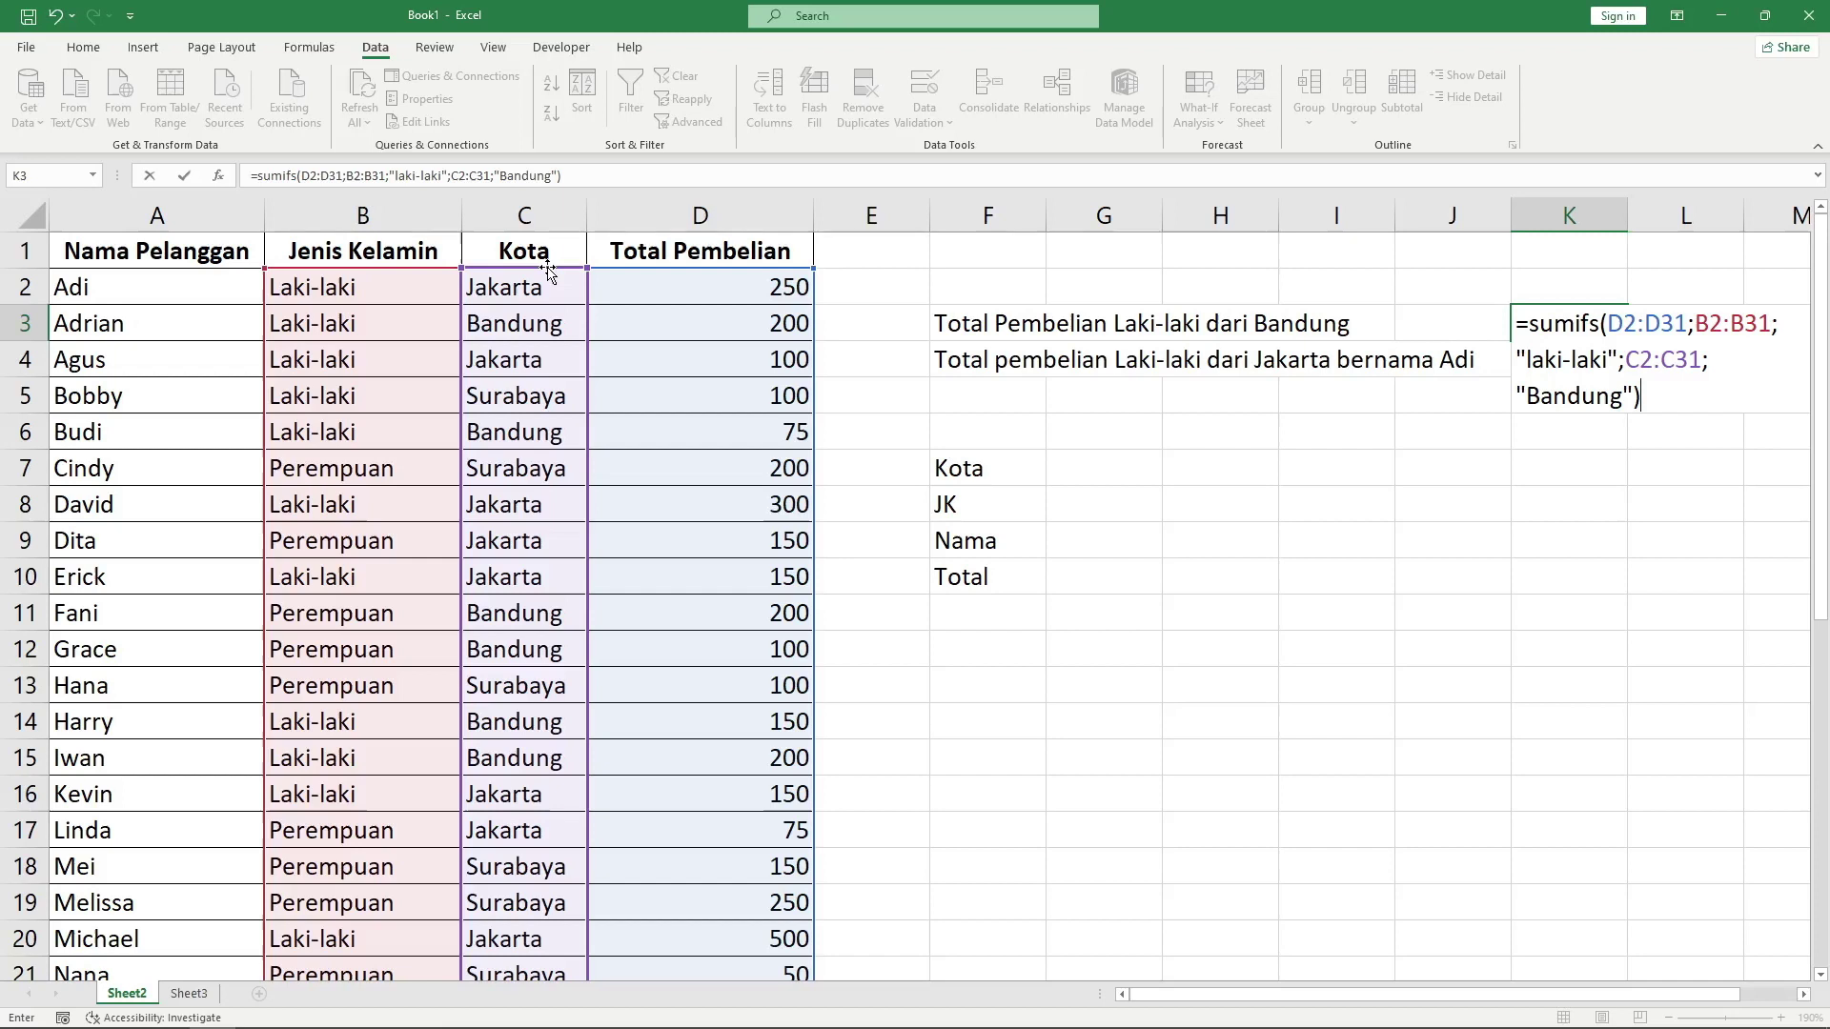
pyautogui.press('Return')
pyautogui.click(1615, 319)
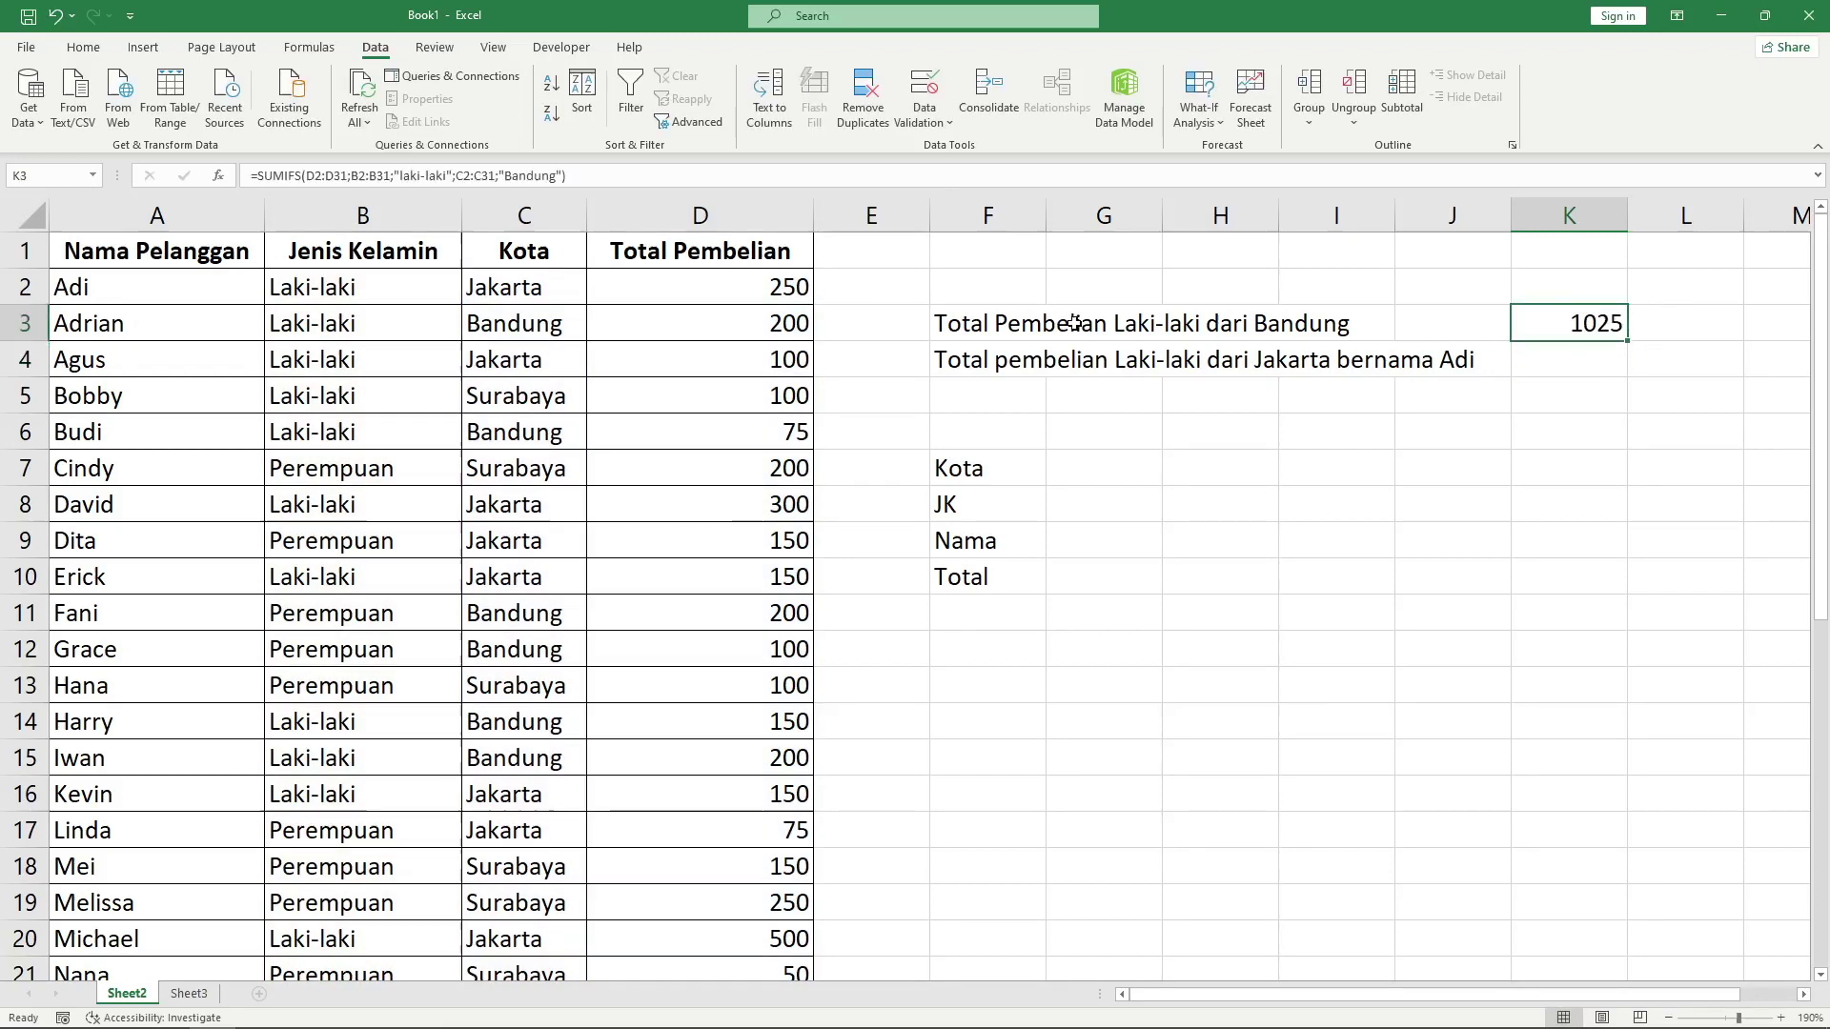
pyautogui.click(1556, 354)
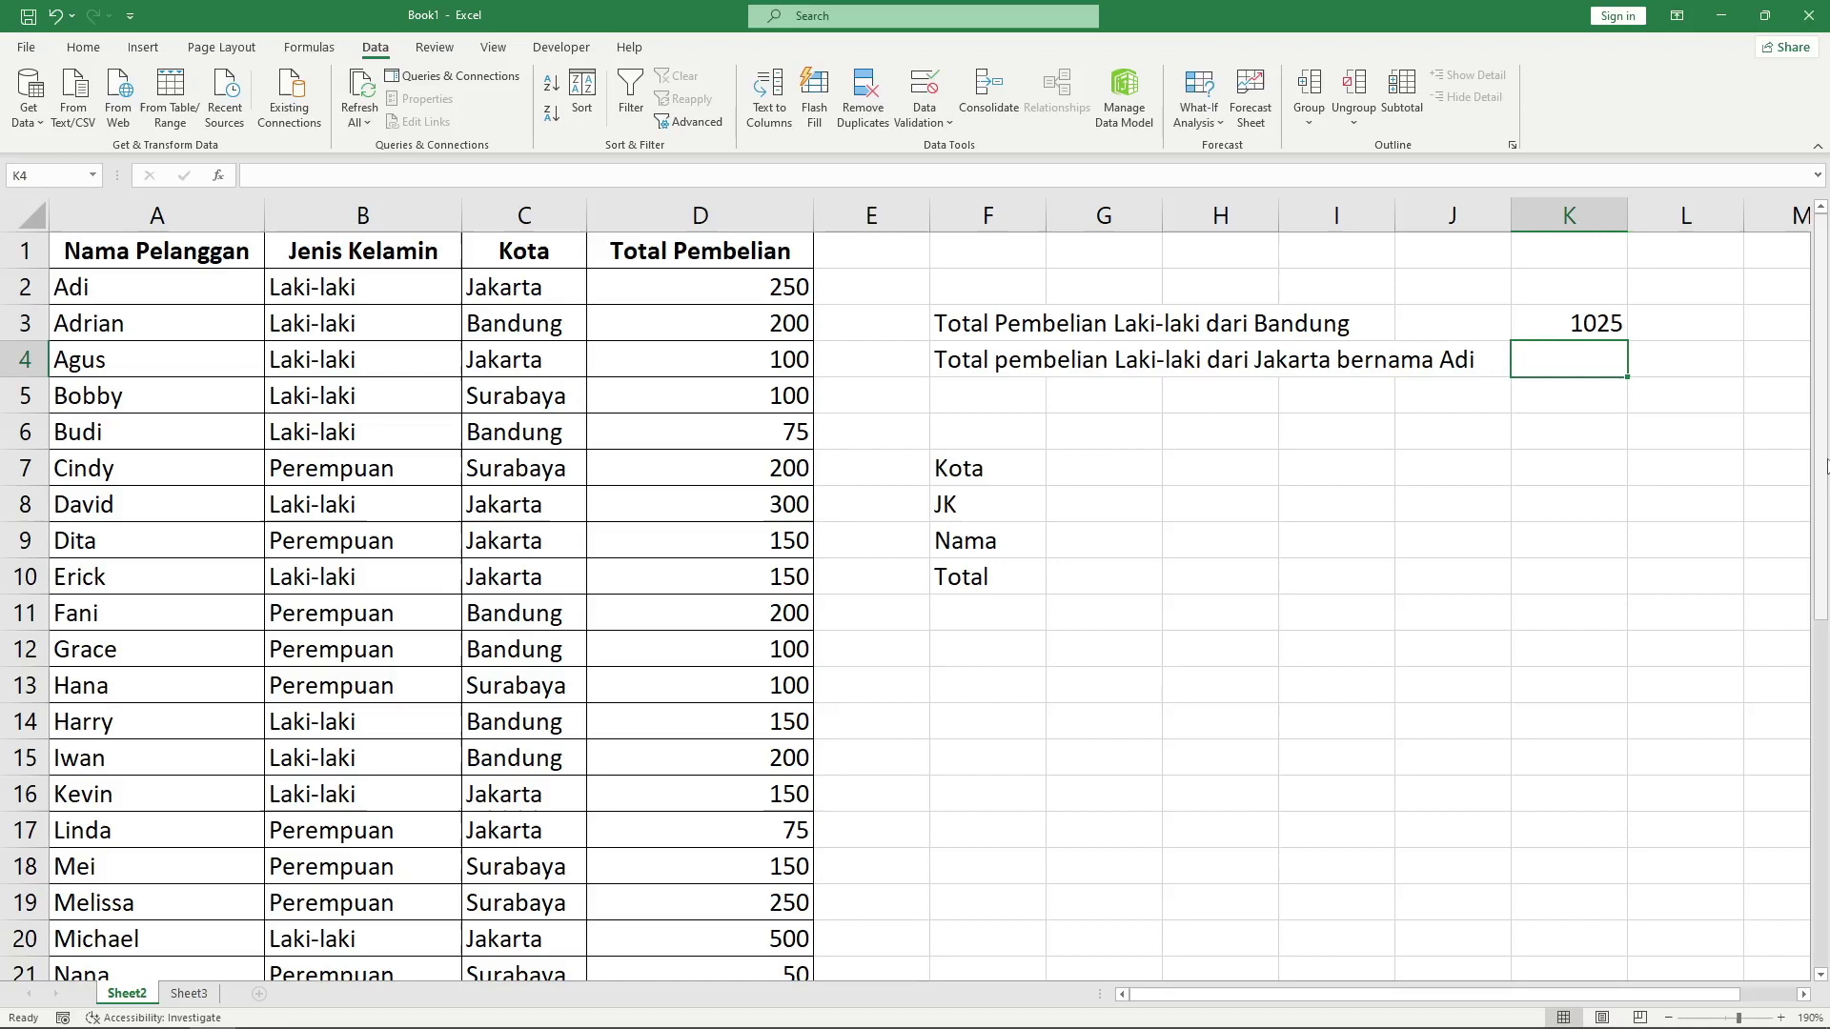
# In K4 start =SUMIFS with sum range D2:D31 and B2:B31 matching "laki-laki".
pyautogui.write('=sum')
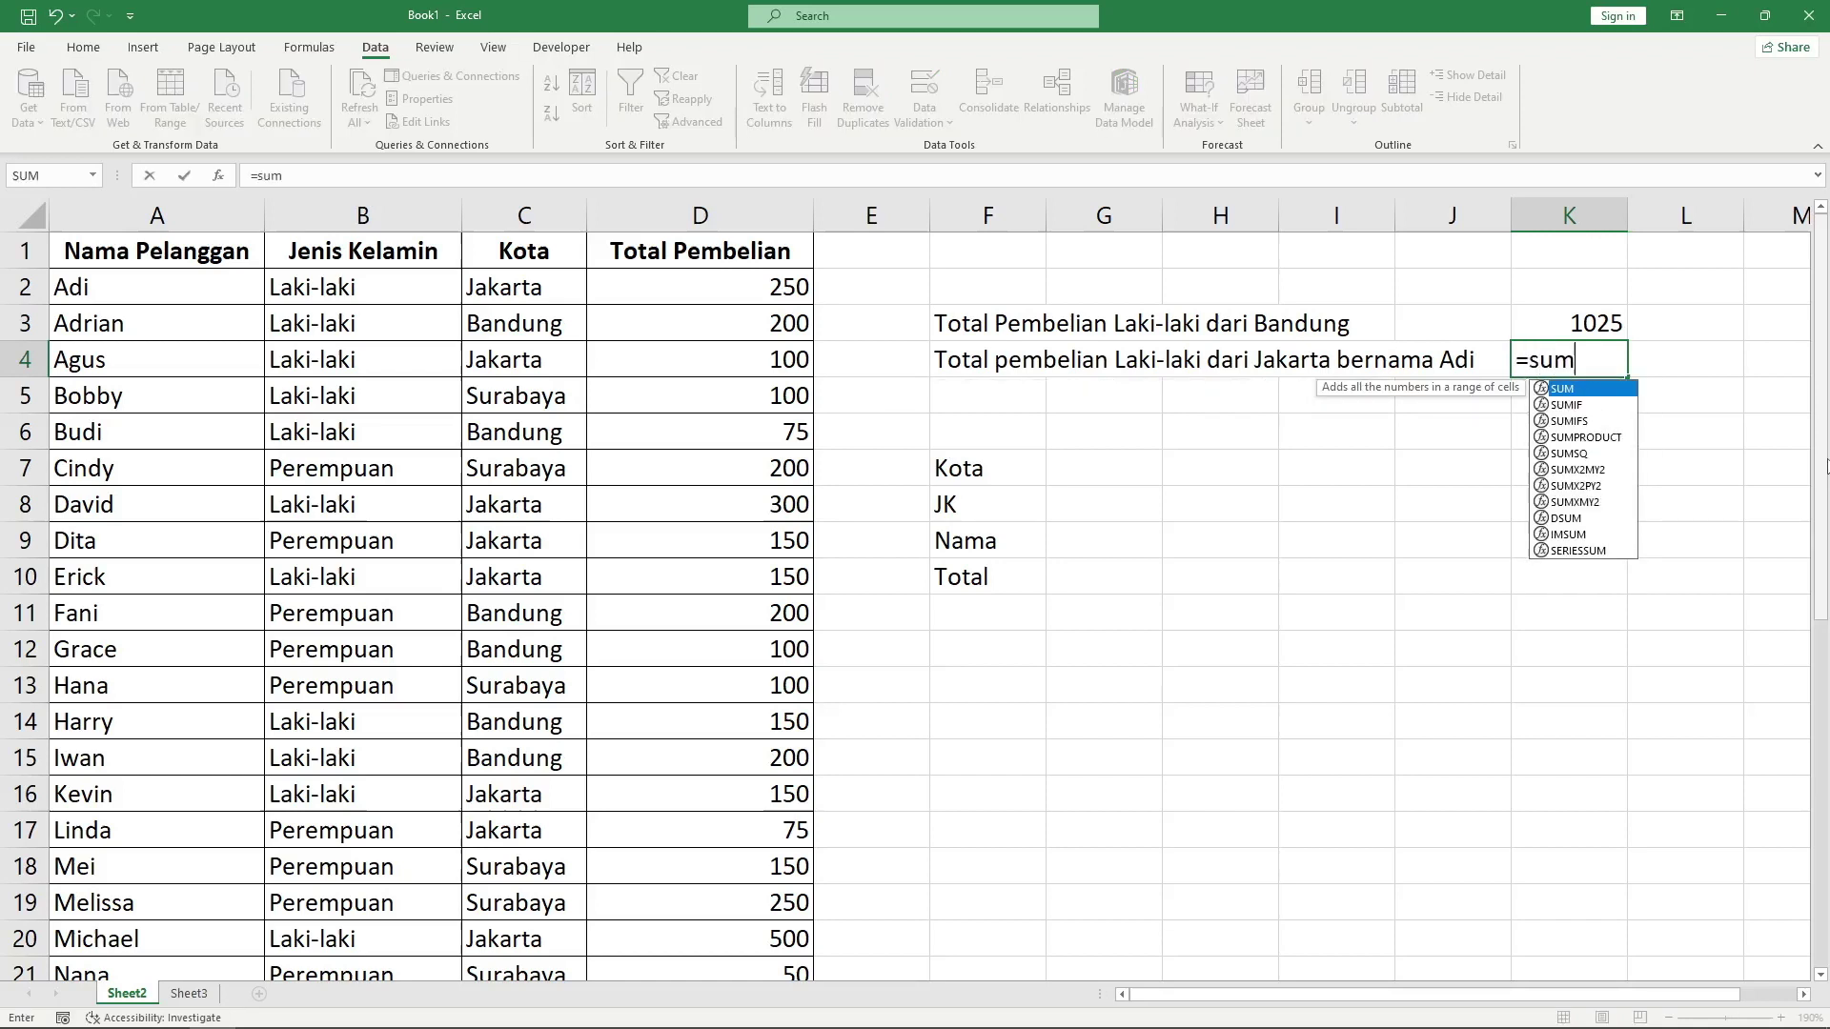
pyautogui.write('ifs(')
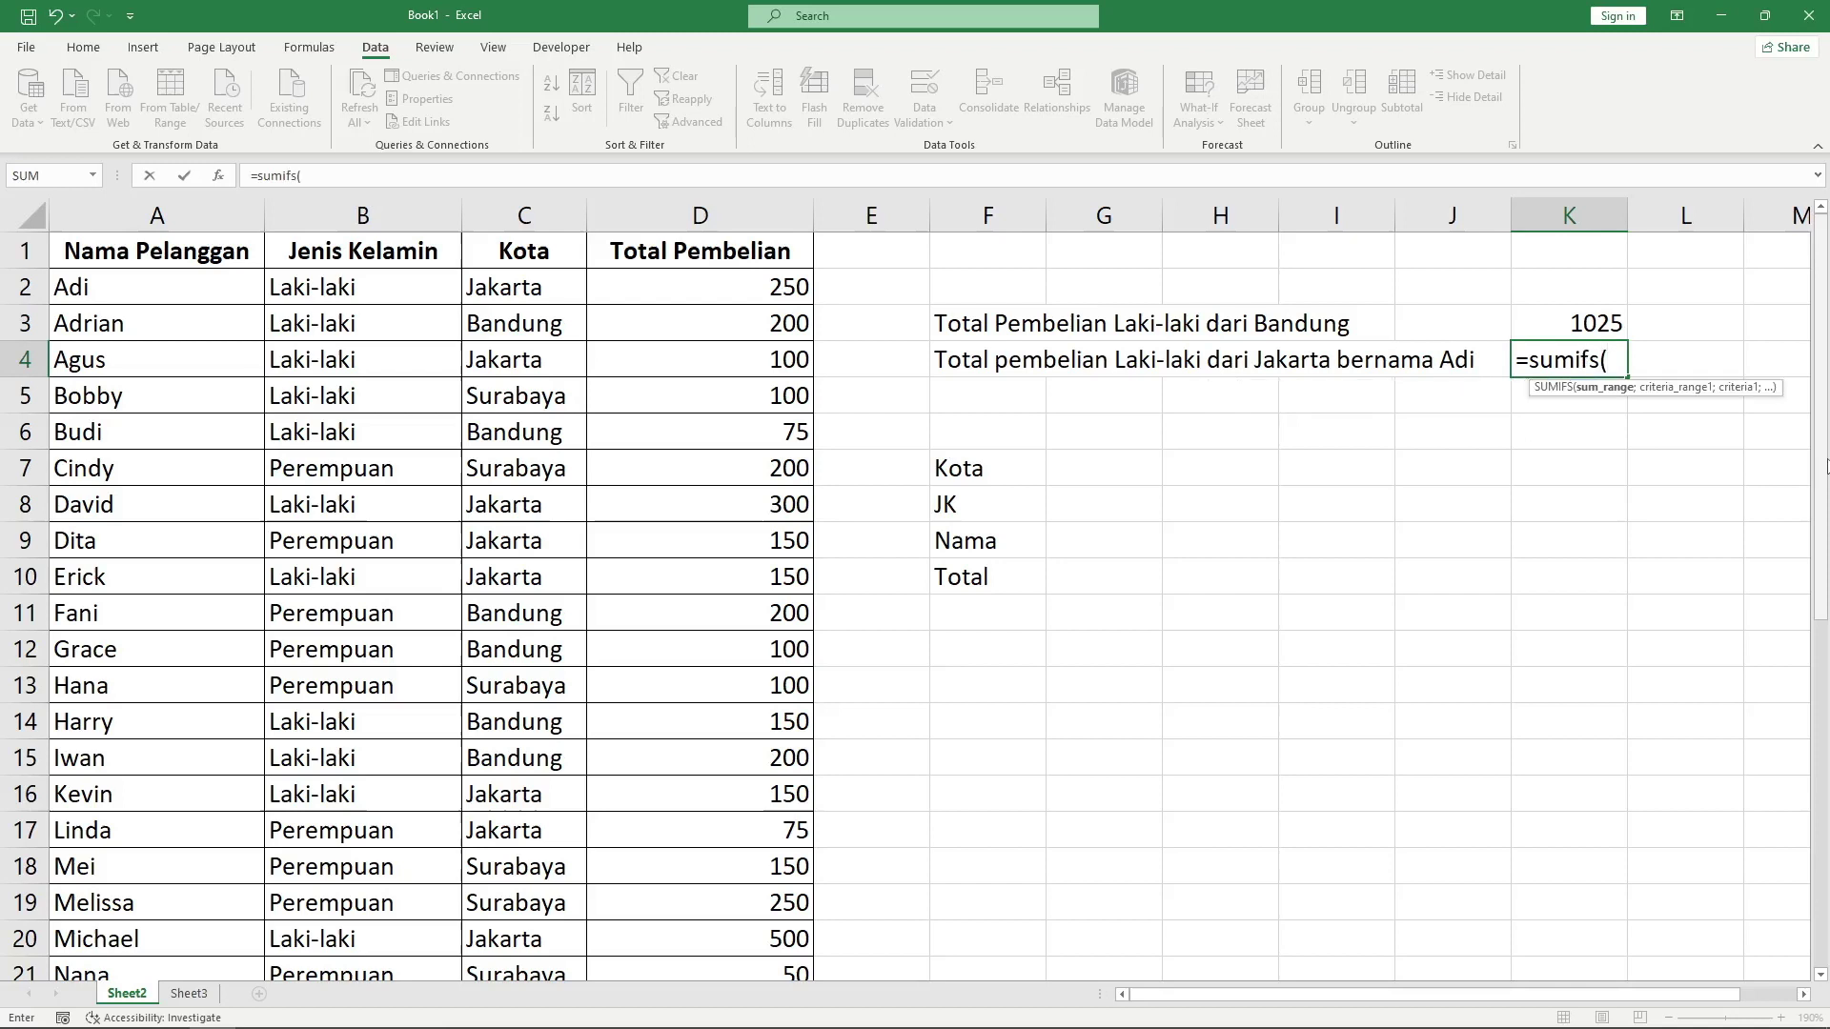
pyautogui.click(797, 303)
pyautogui.hotkey('ctrl', 'shift', 'Down')
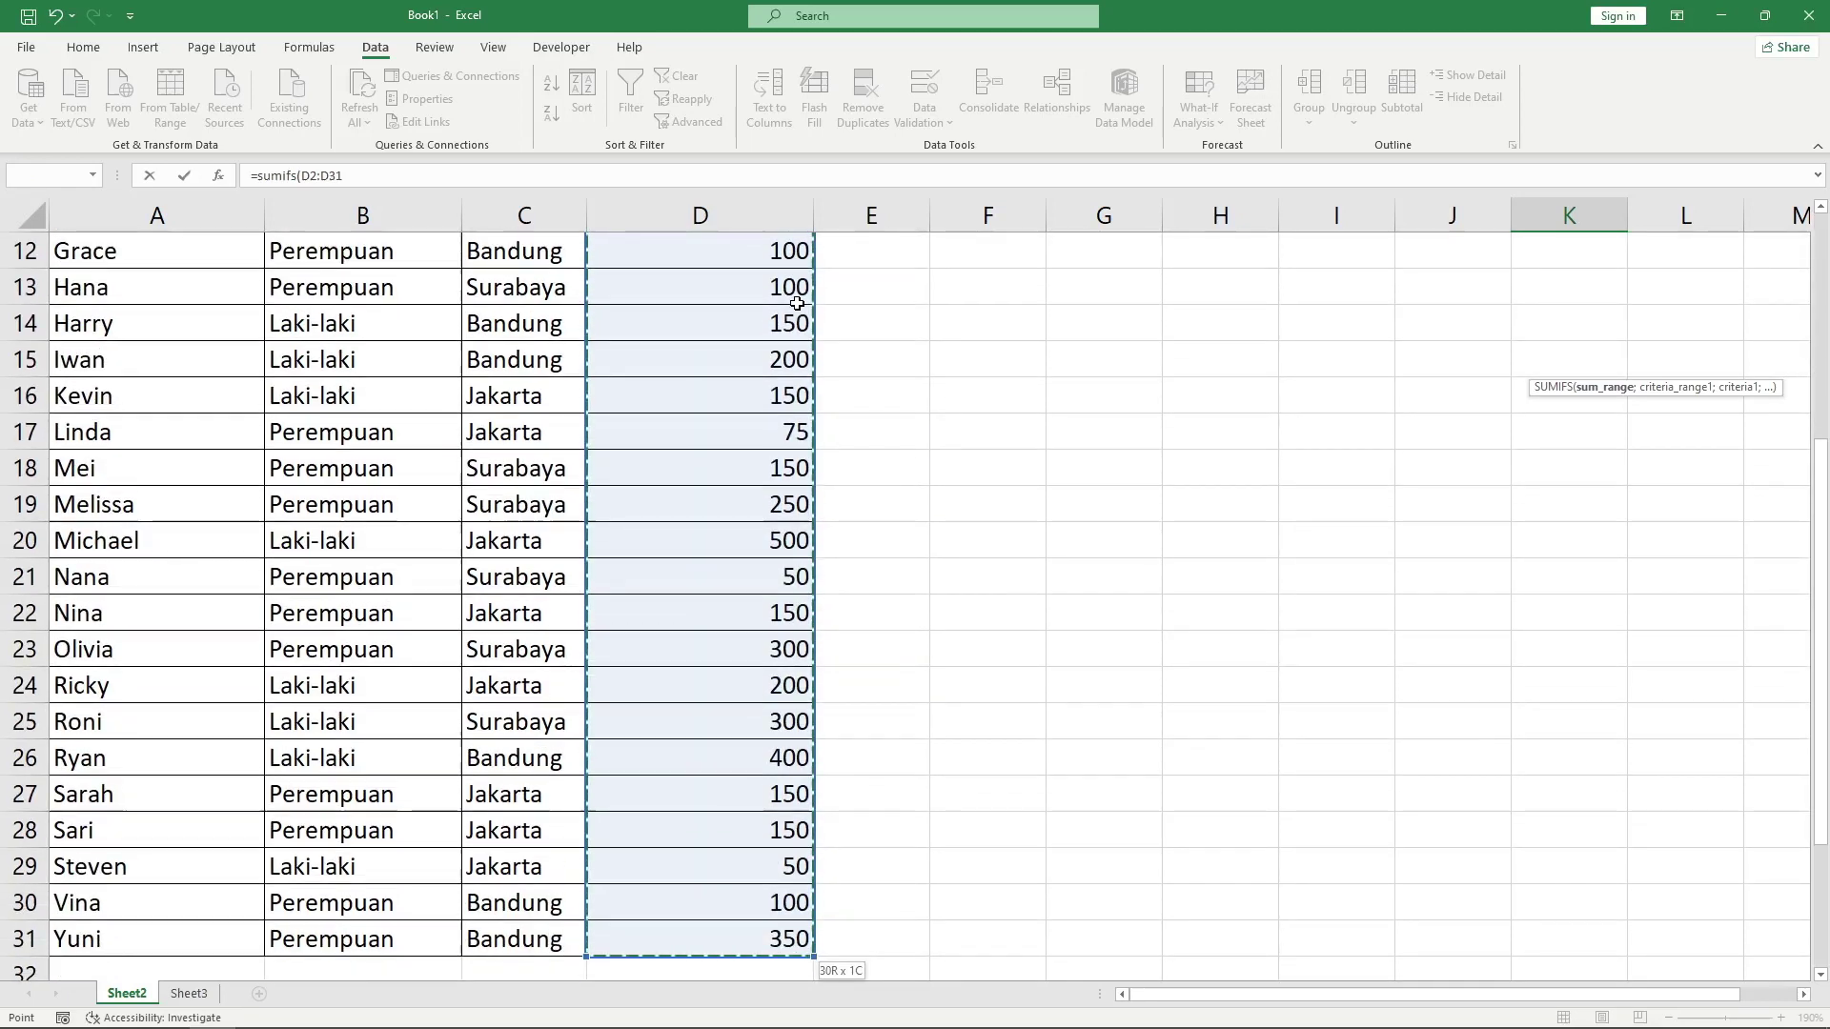
pyautogui.write(';')
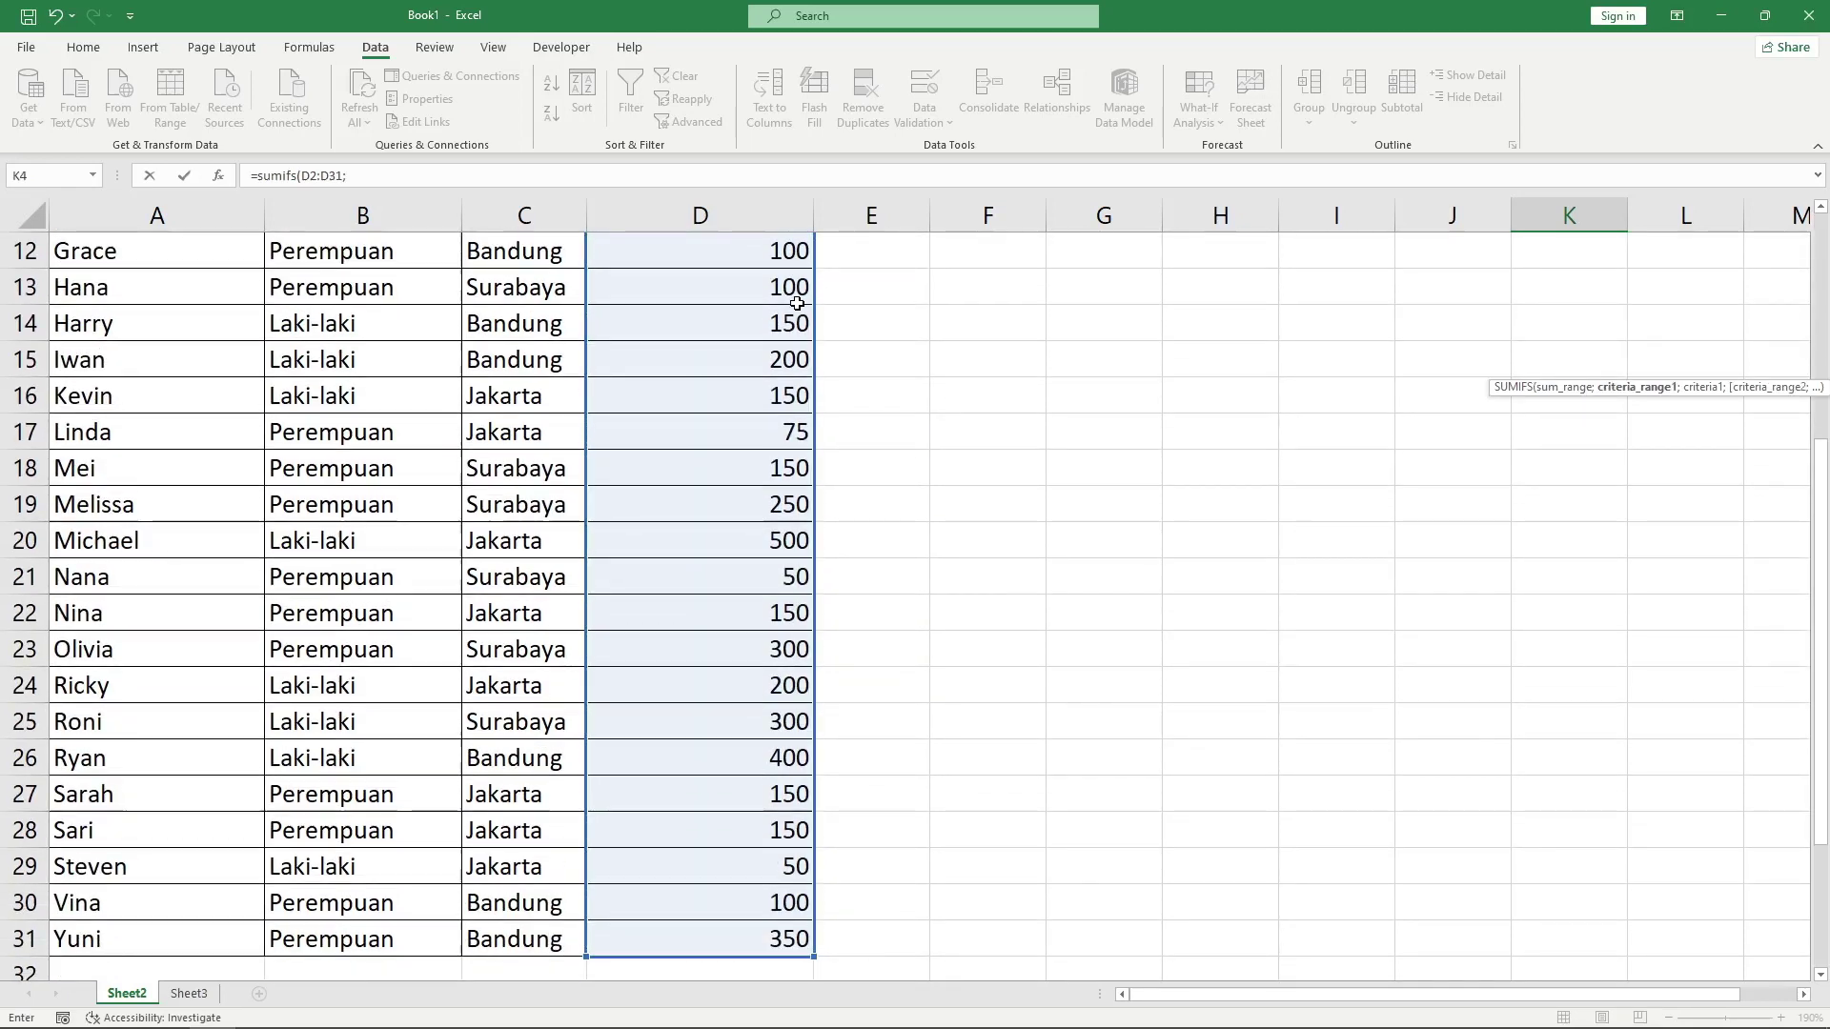
pyautogui.scroll(4, 797, 303)
pyautogui.click(388, 294)
pyautogui.scroll(-5, 391, 481)
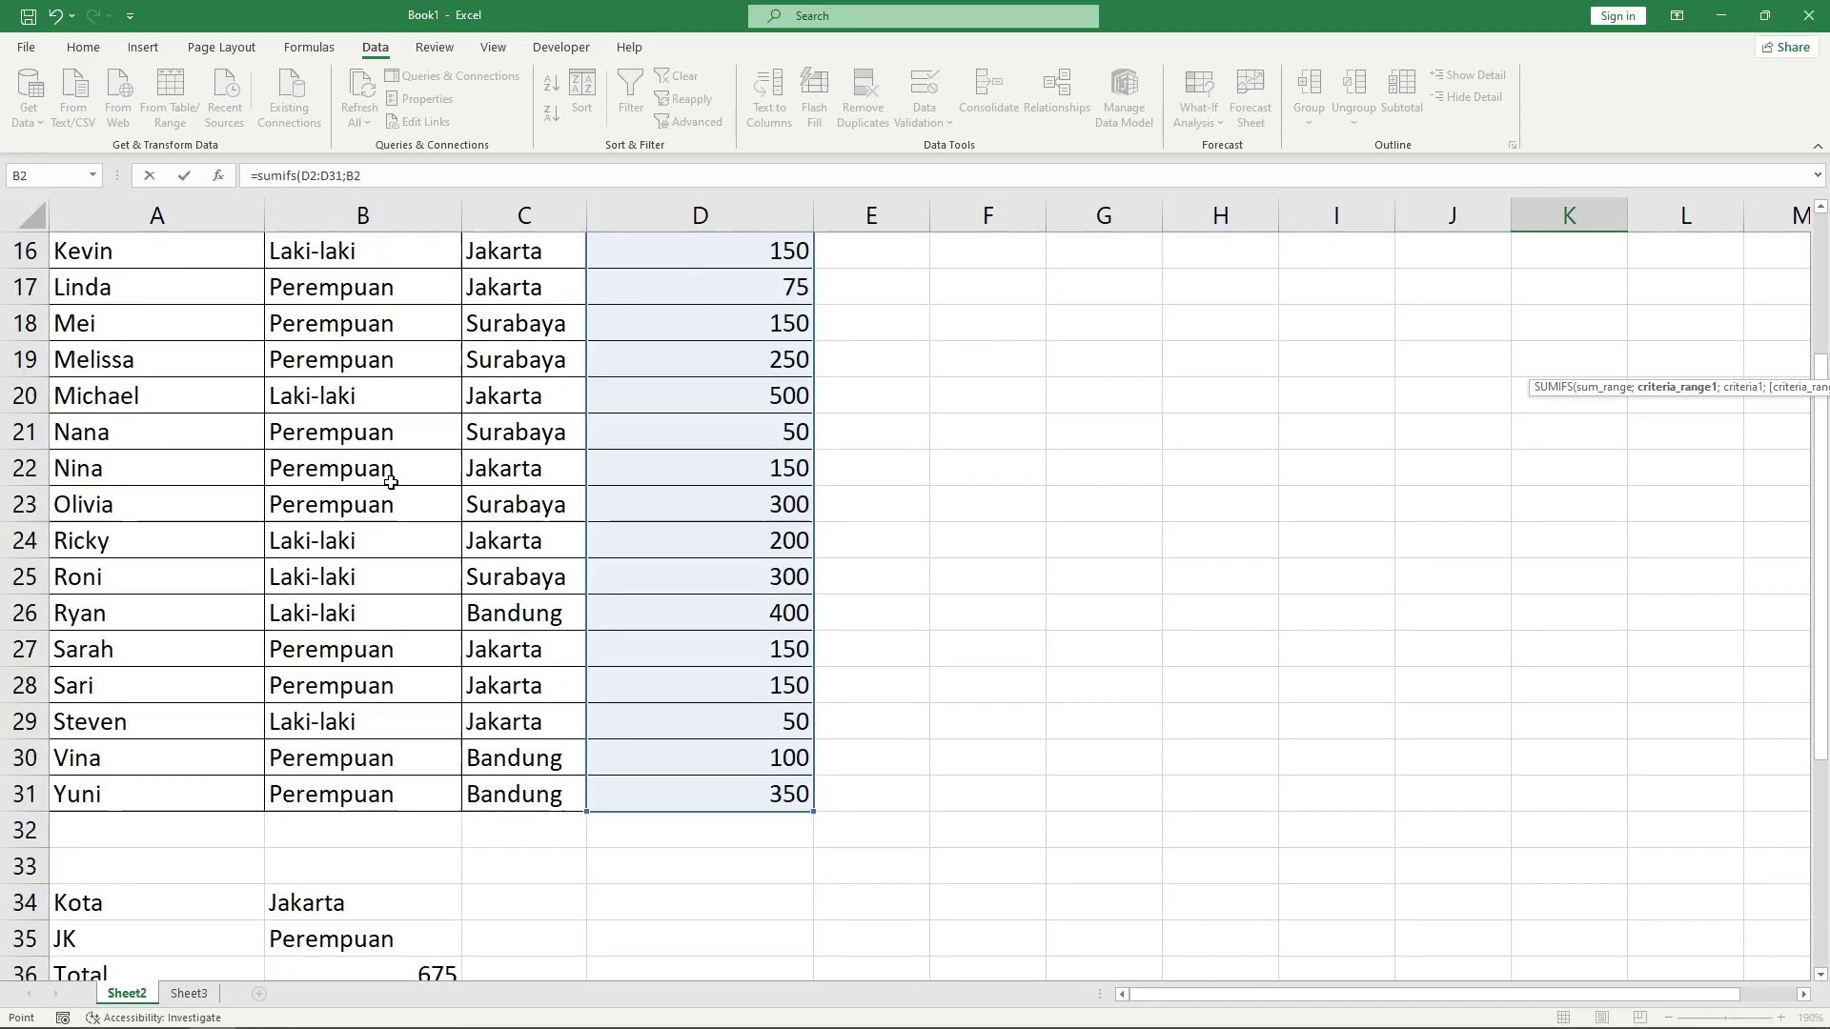
pyautogui.scroll(-5, 391, 481)
pyautogui.keyDown('shift'); pyautogui.click(412, 259); pyautogui.keyUp('shift')
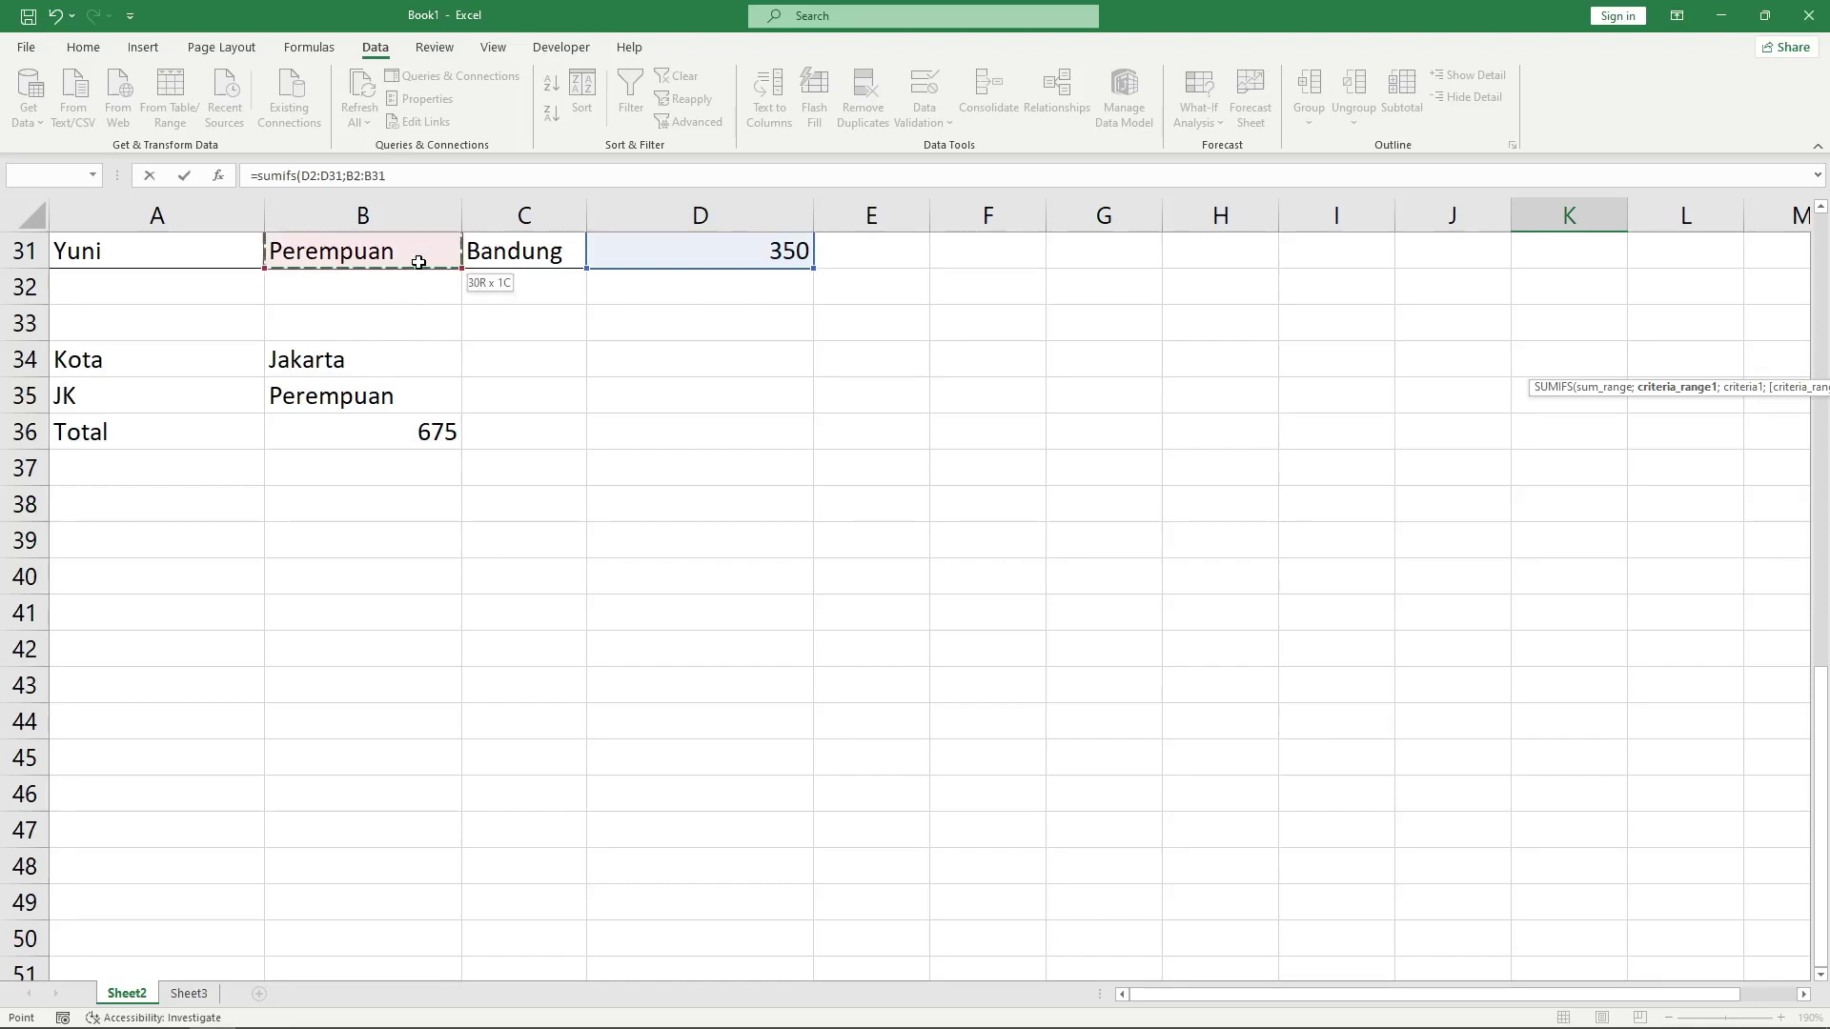
pyautogui.write(';')
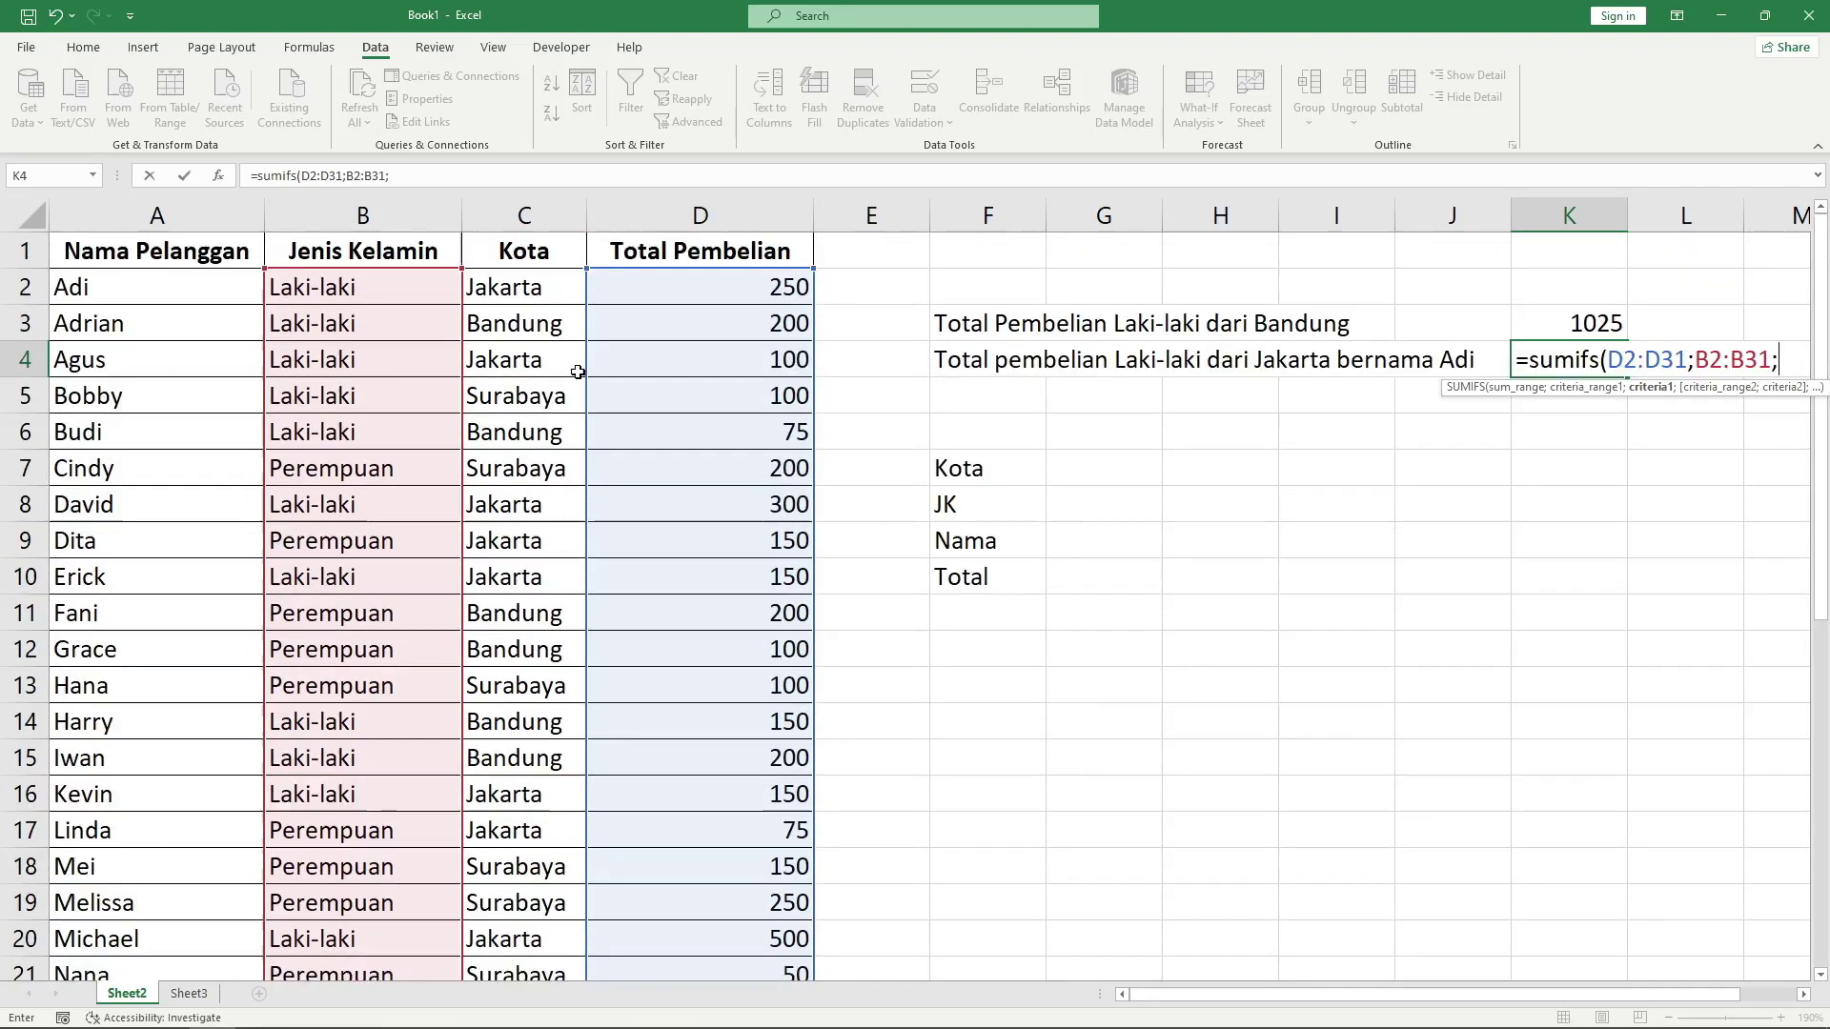
pyautogui.write('"')
pyautogui.write('laki-laki')
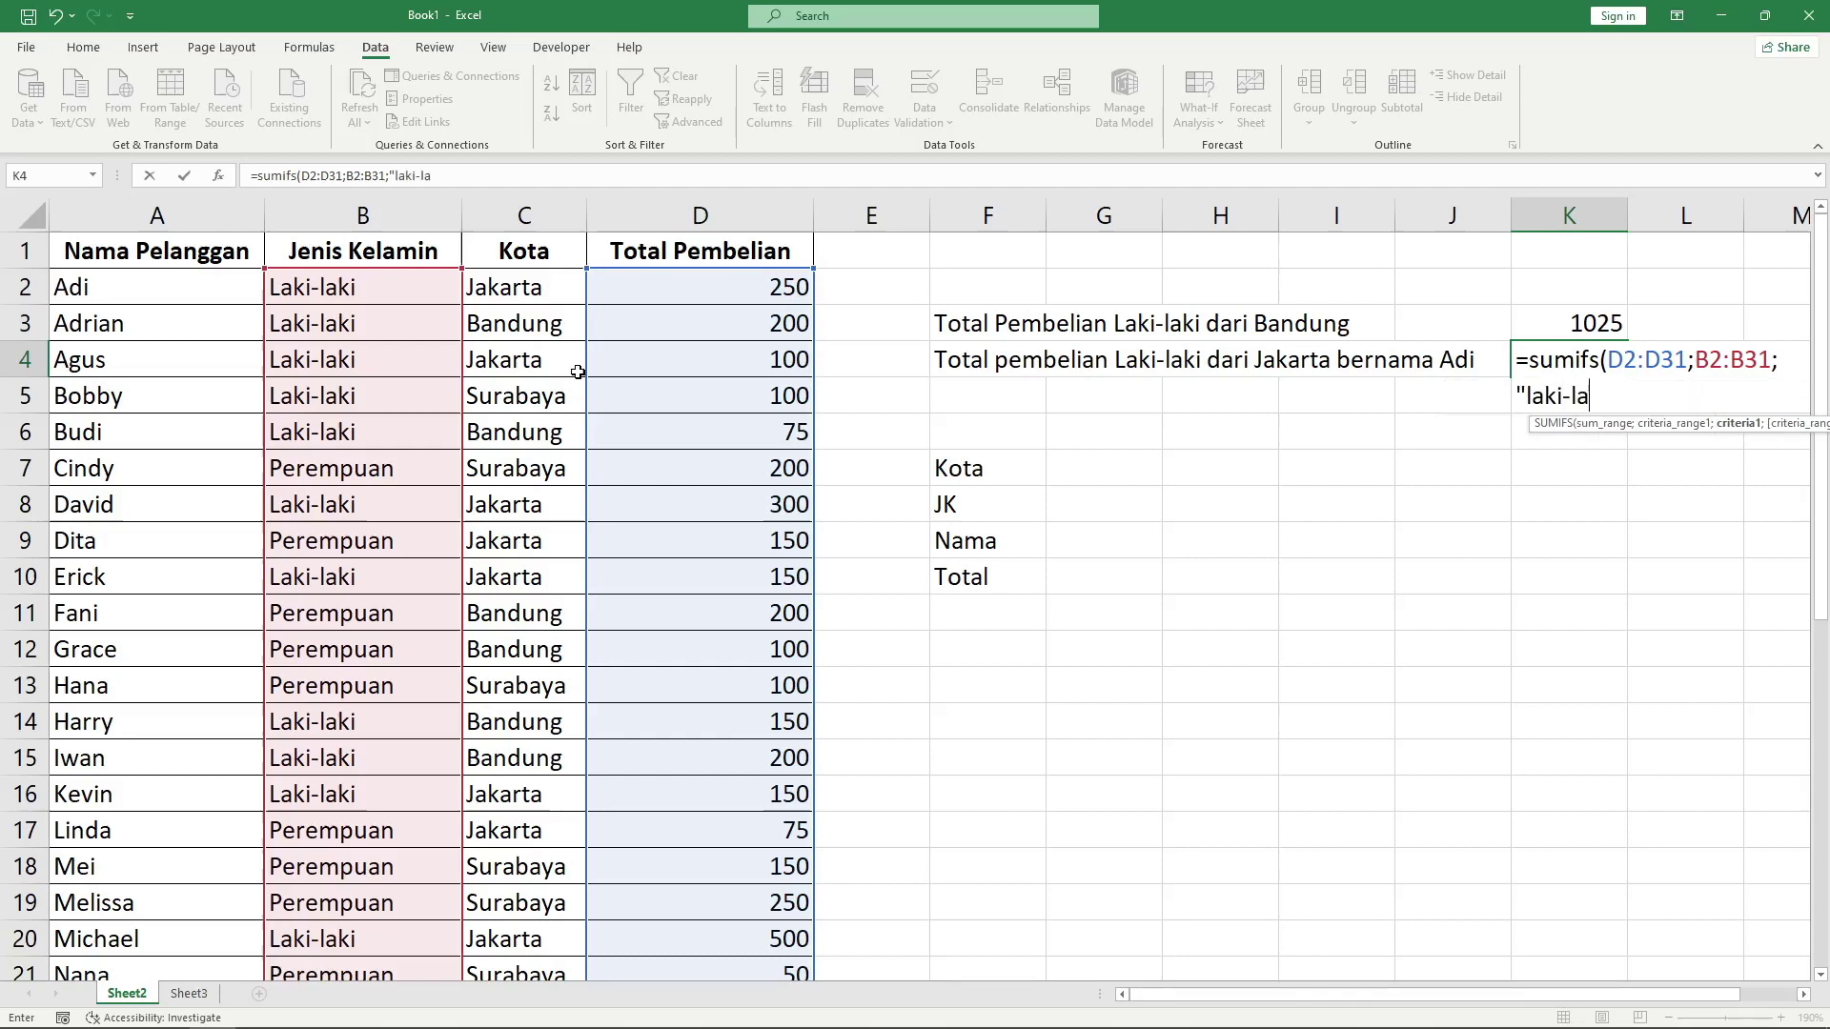
pyautogui.write('"')
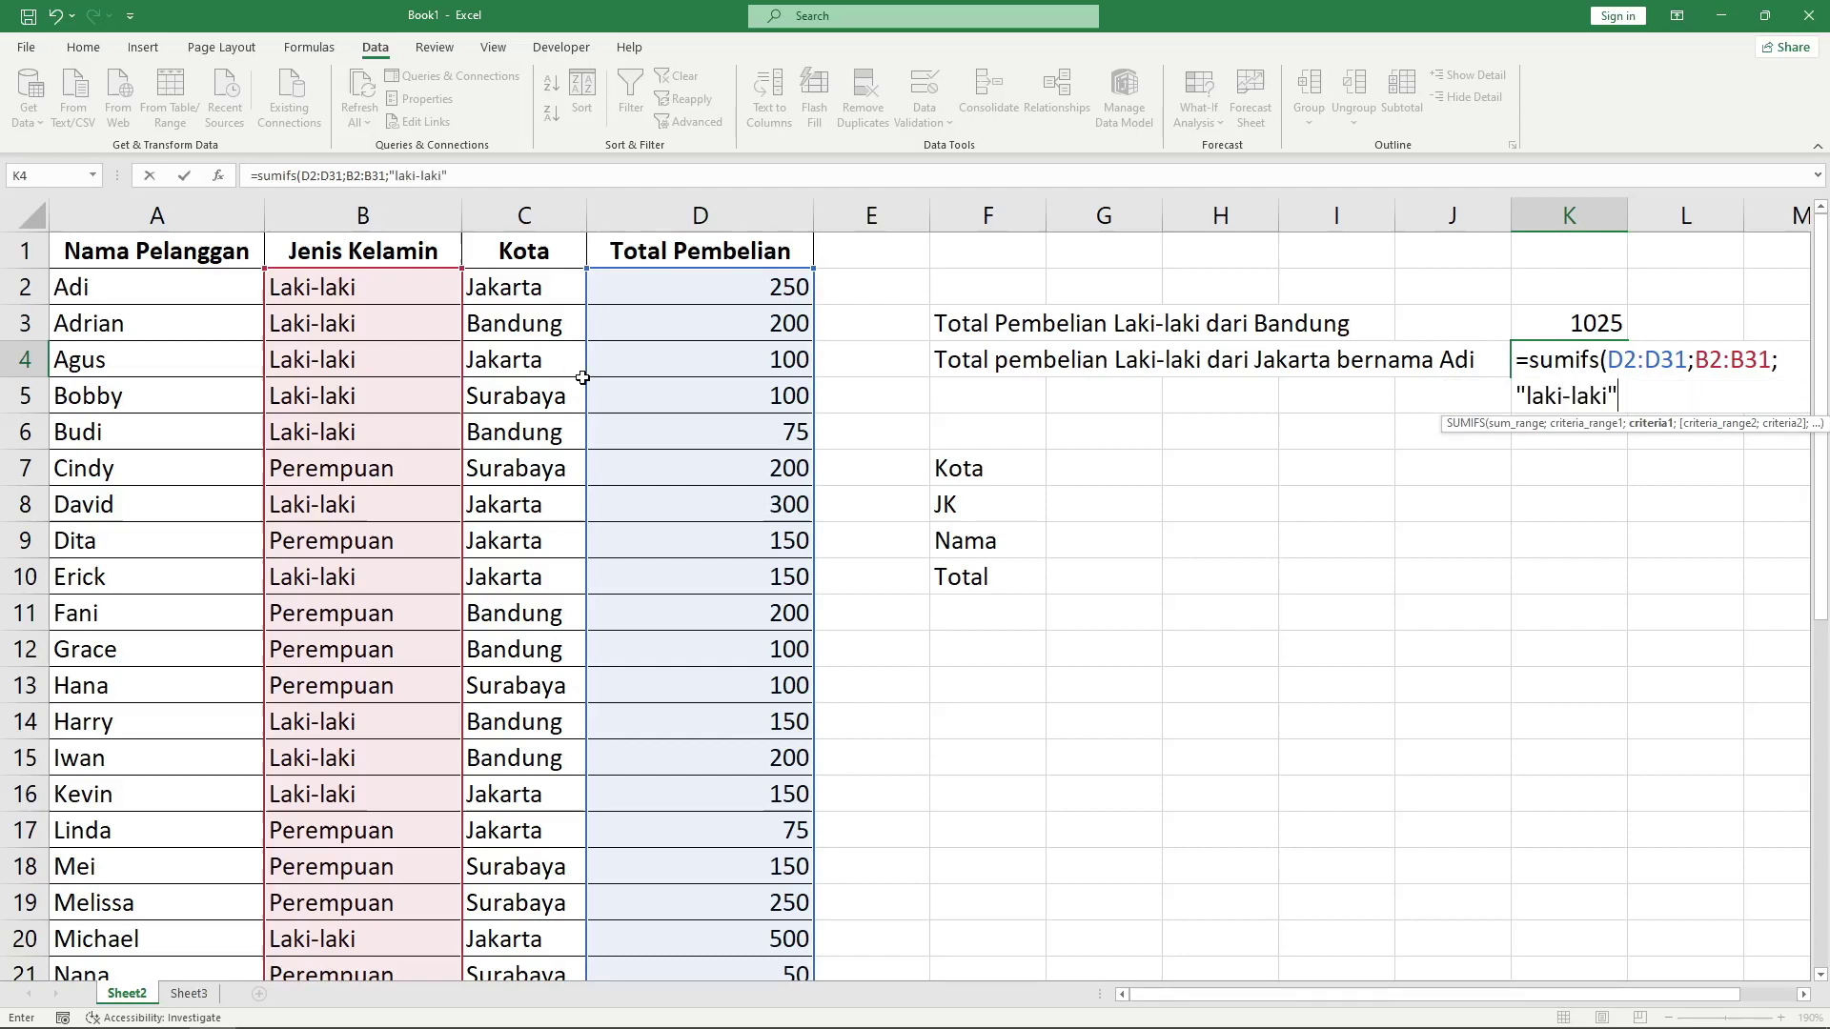
pyautogui.write(';')
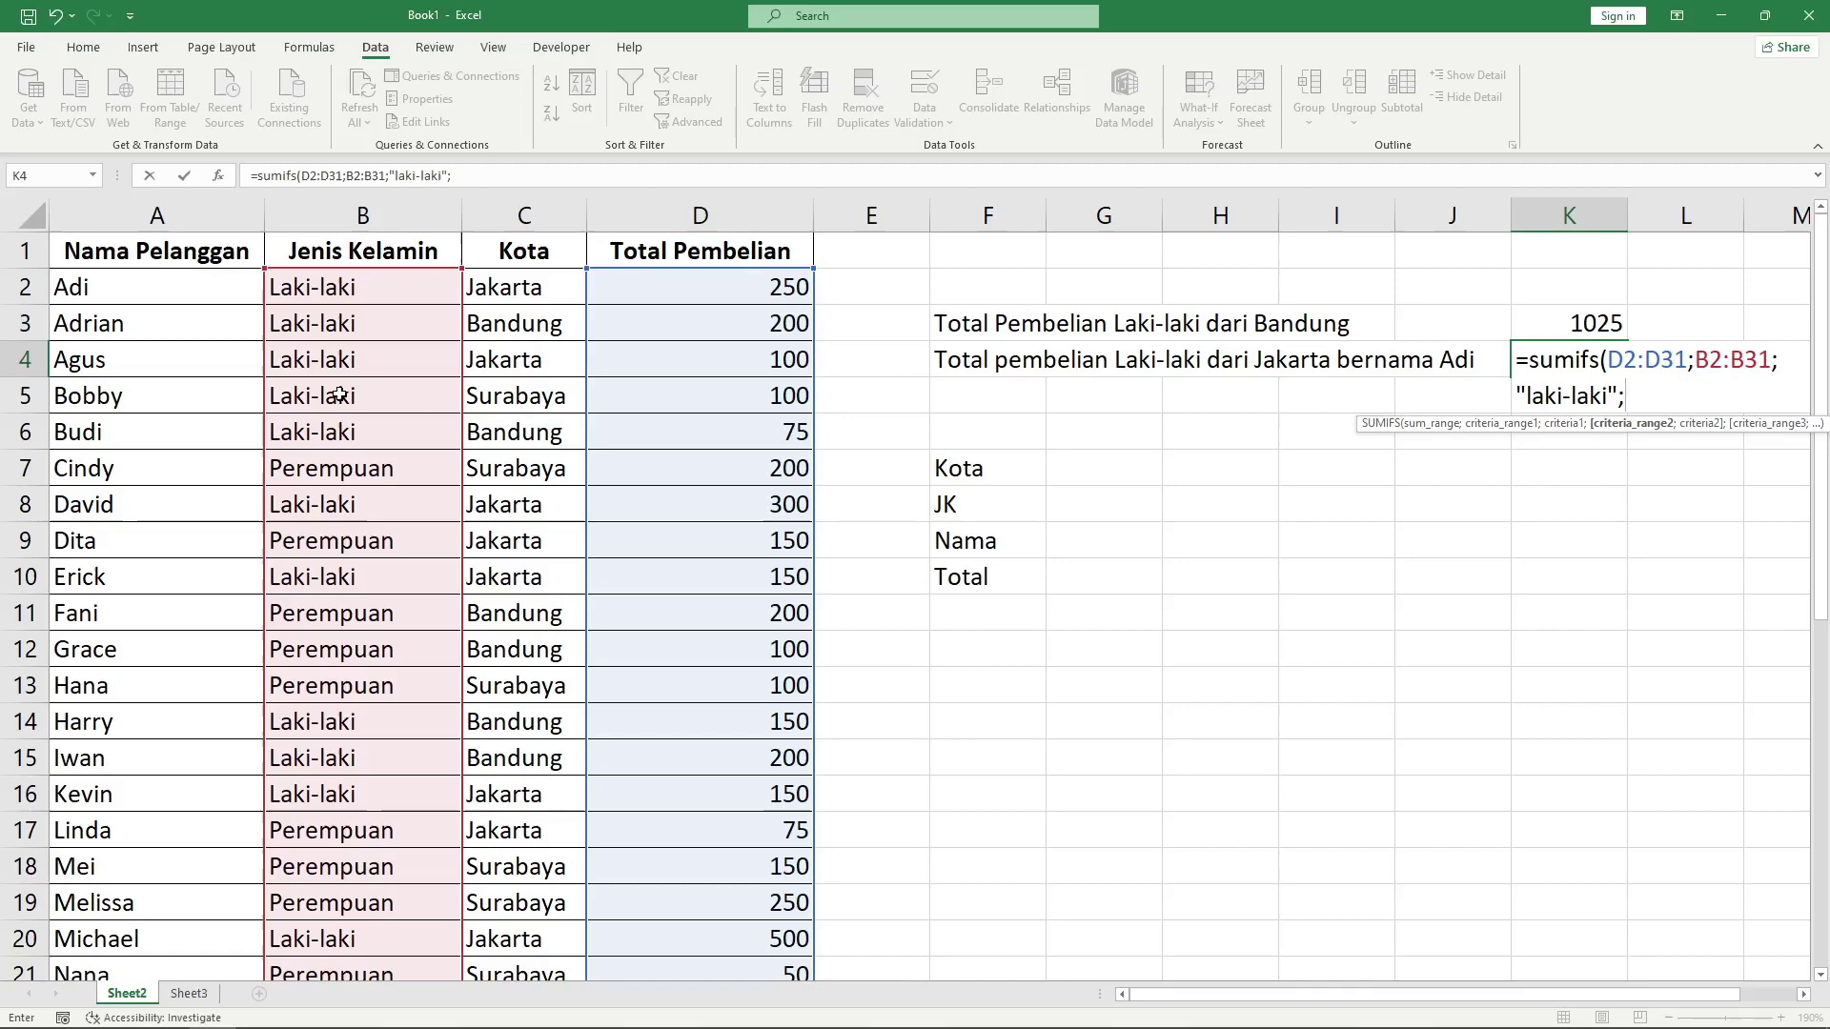
# Add criteria C2:C31 "Jakarta" and A2:A31 "Adi" and commit, returning 250.
pyautogui.click(526, 290)
pyautogui.hotkey('ctrl', 'shift', 'Down')
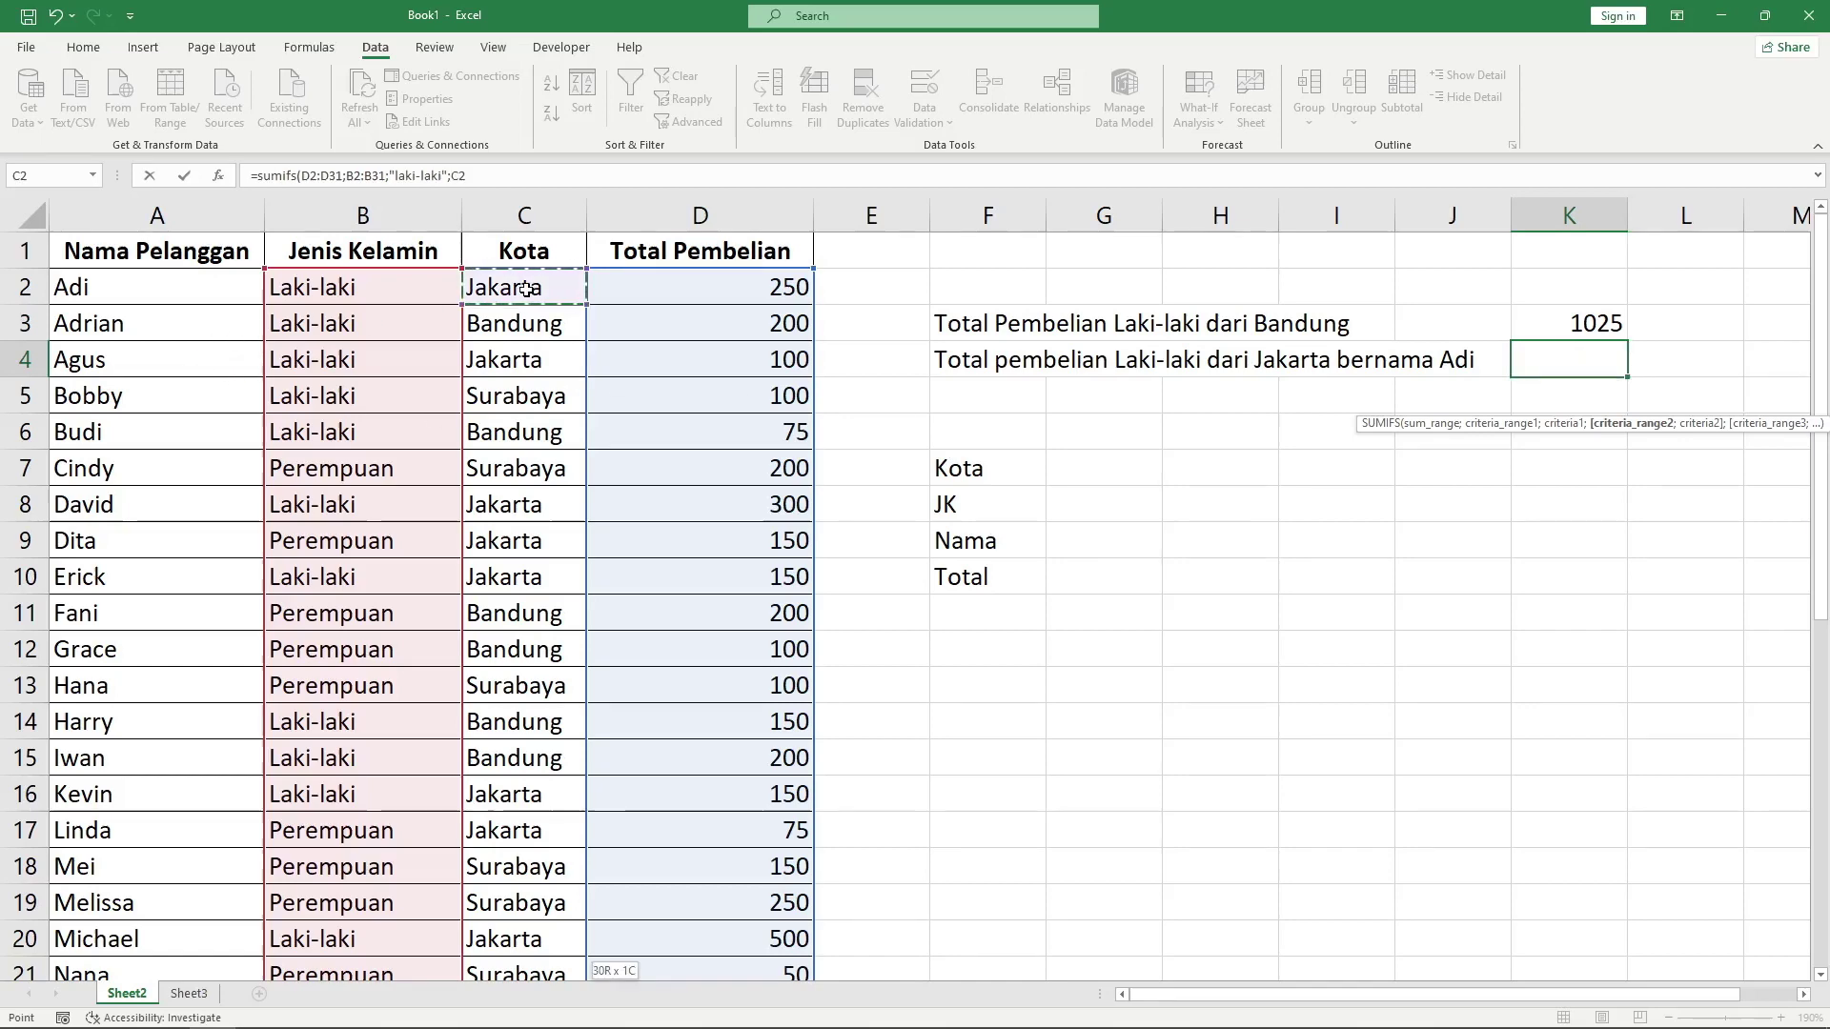
pyautogui.write(':C31;')
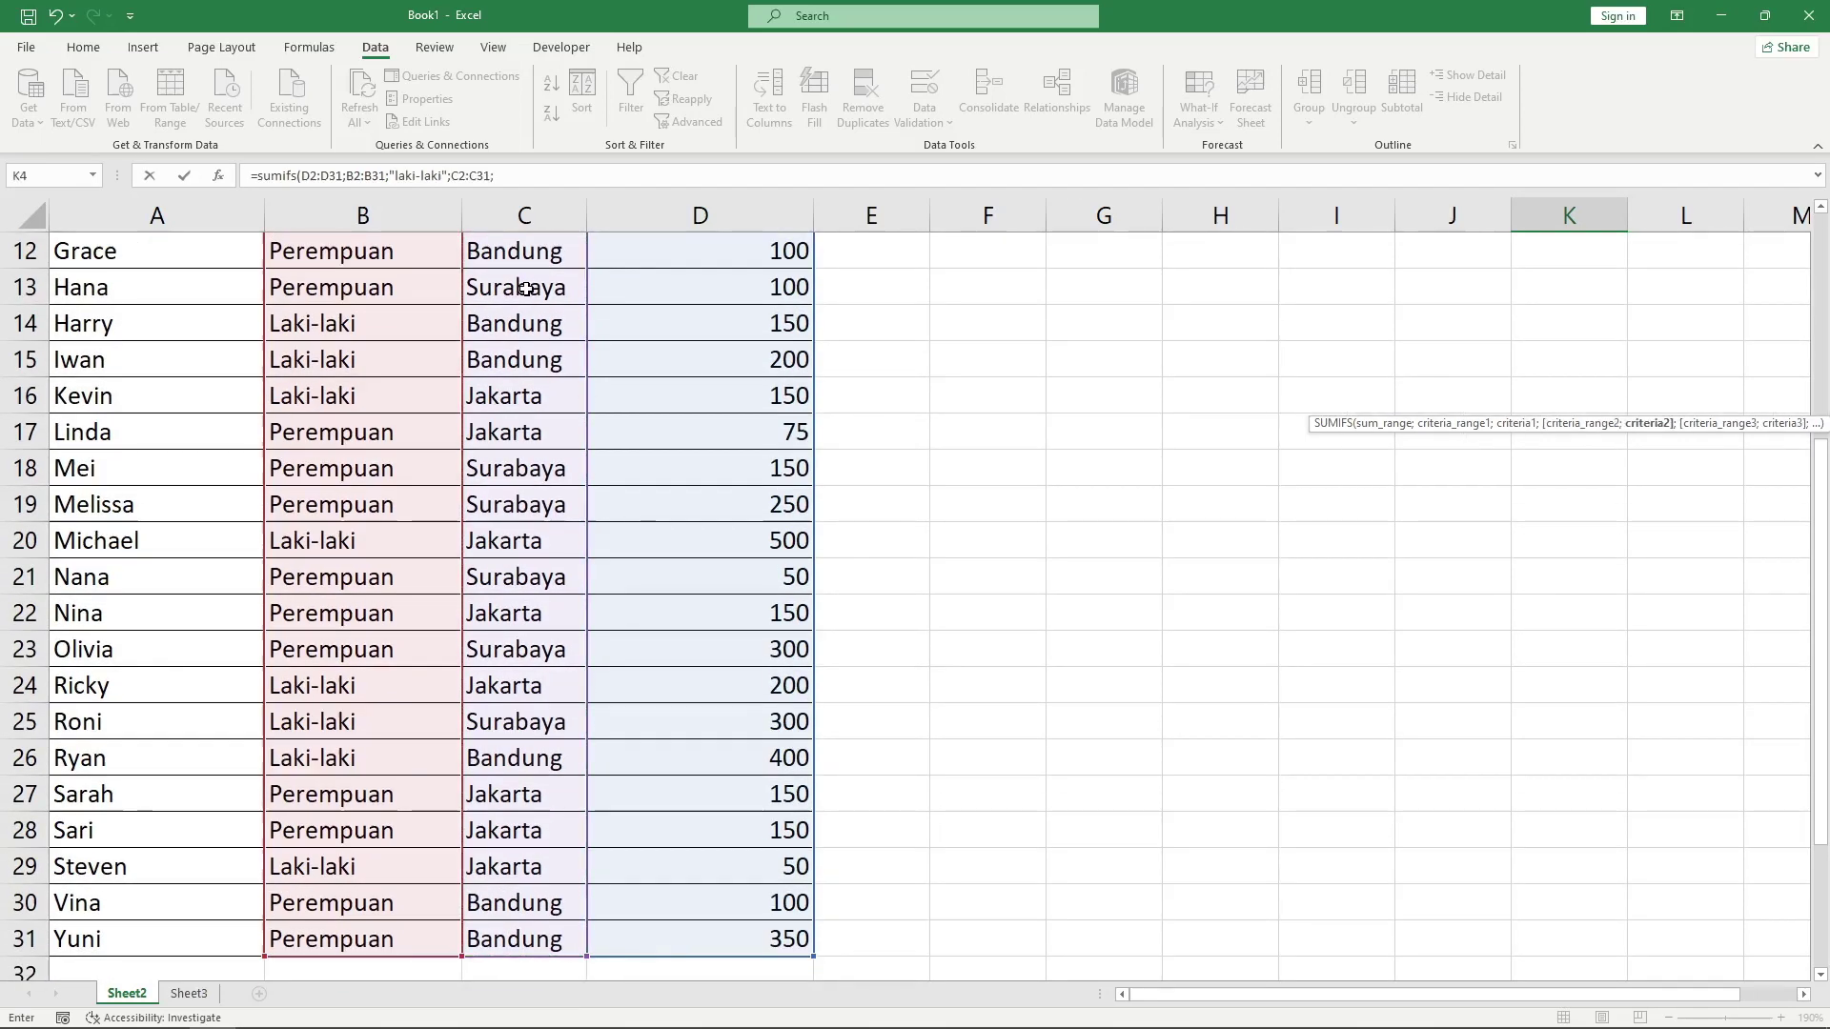
pyautogui.scroll(4, 533, 295)
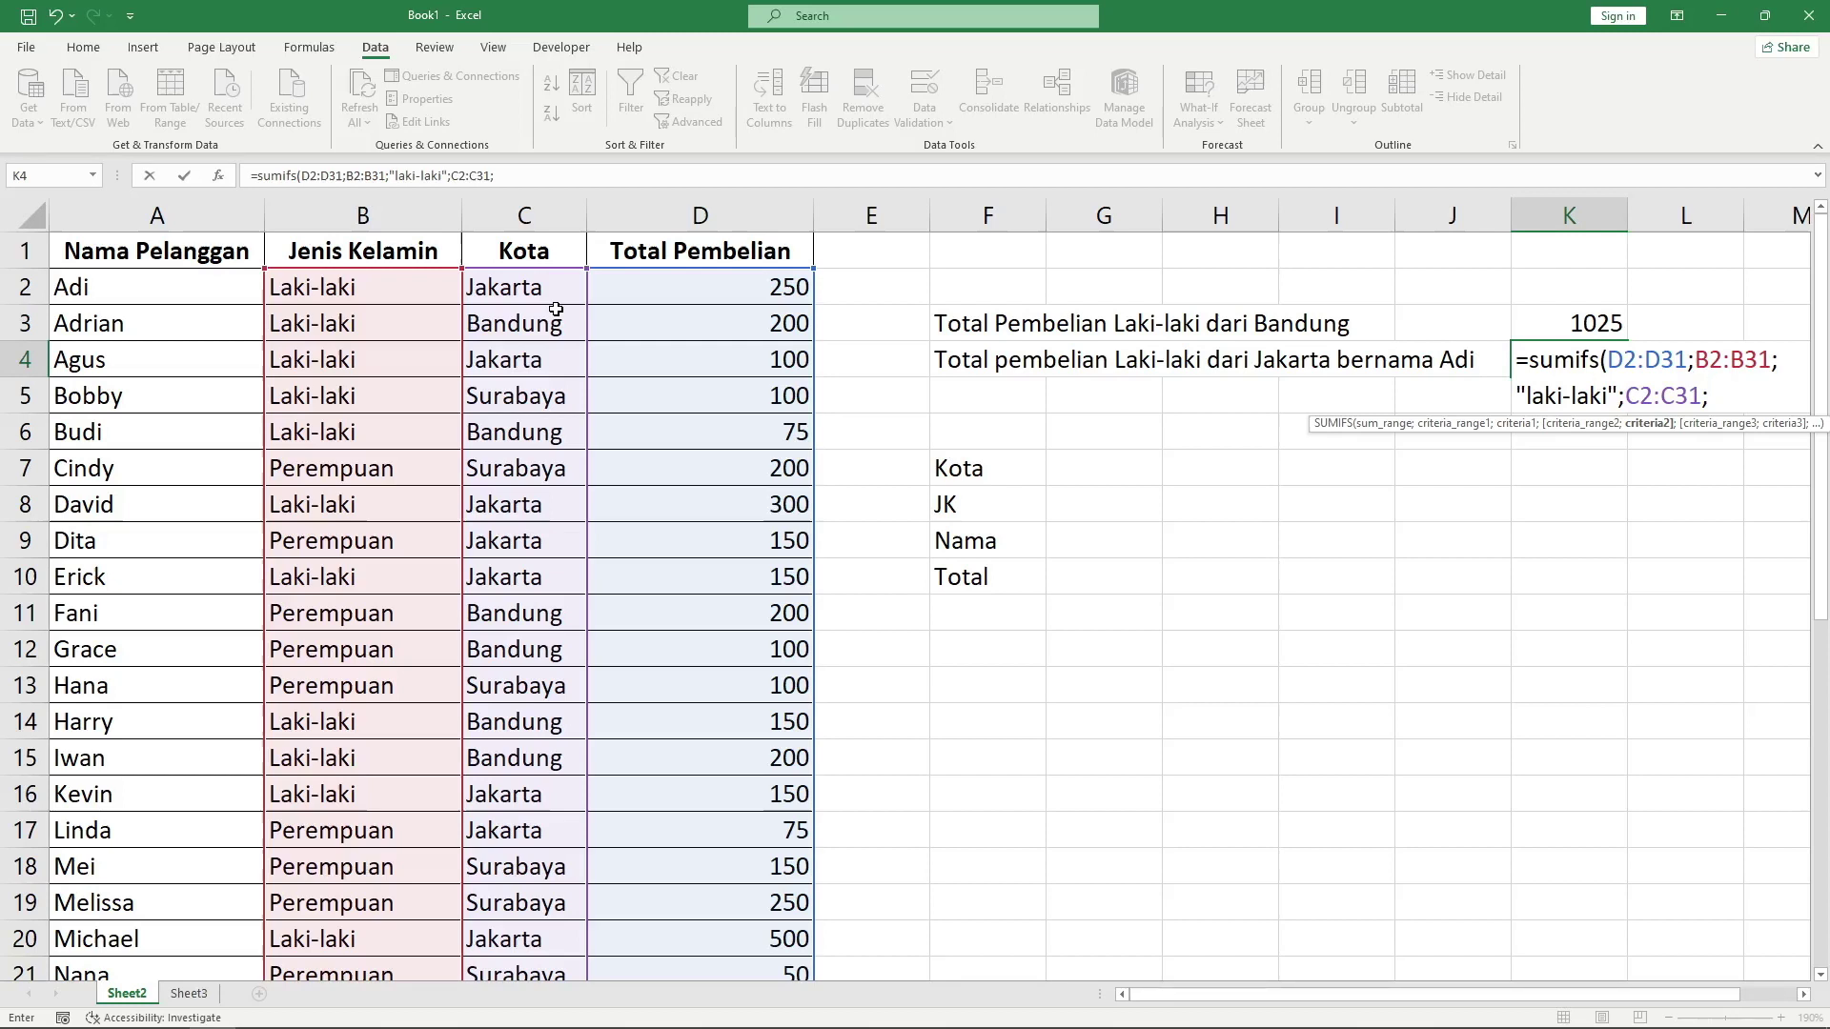
pyautogui.write('Jakarta";')
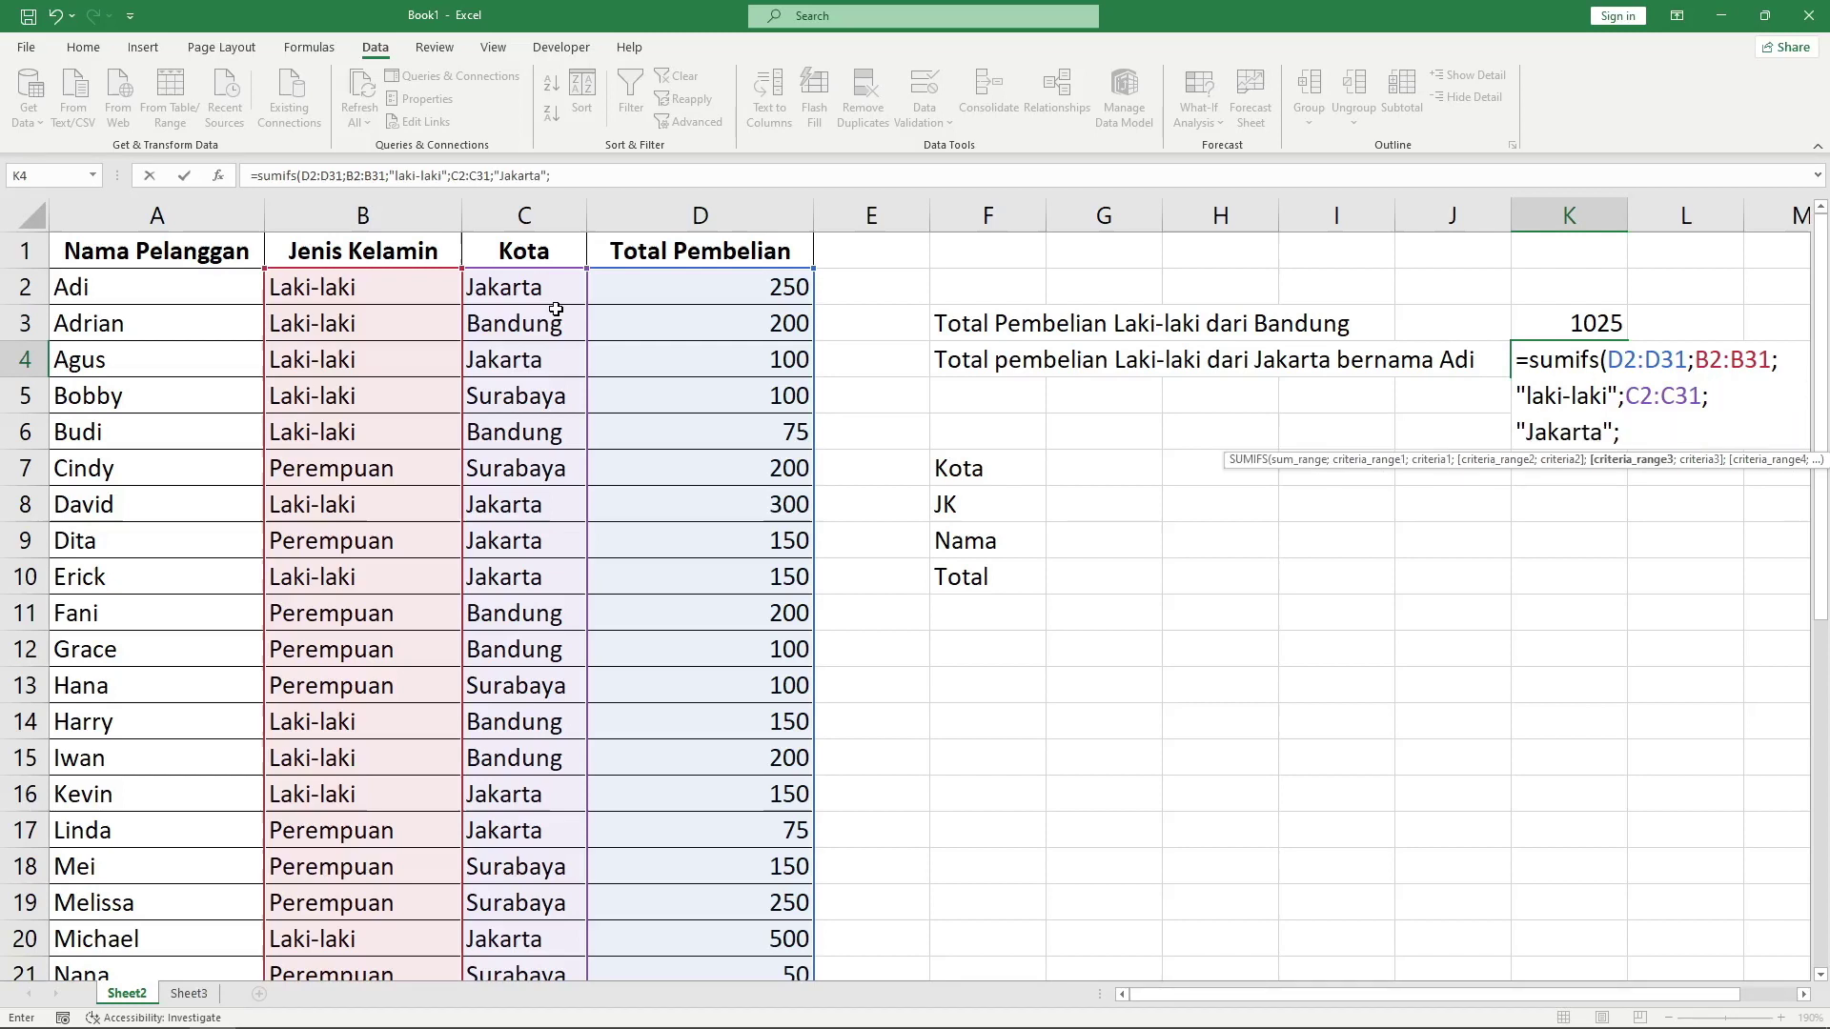
pyautogui.click(121, 277)
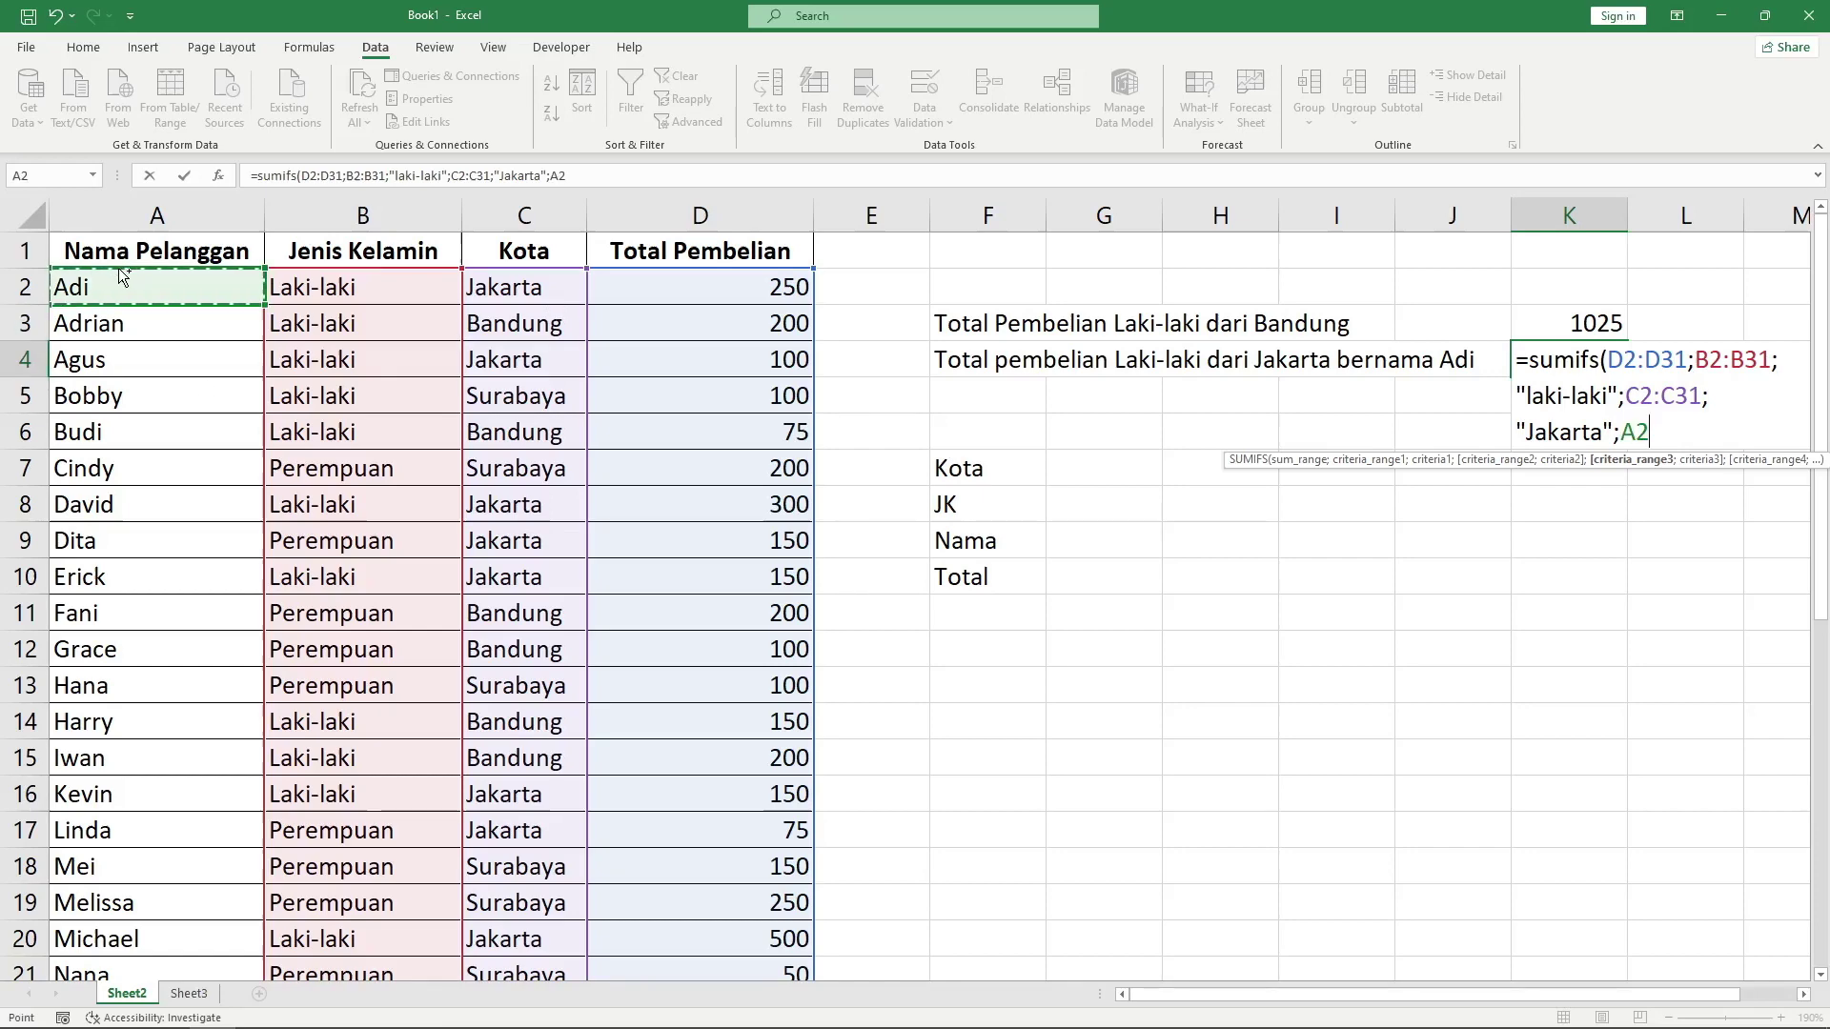
pyautogui.hotkey('ctrl', 'shift', 'Down')
pyautogui.write(':A31;')
pyautogui.scroll(4, 143, 300)
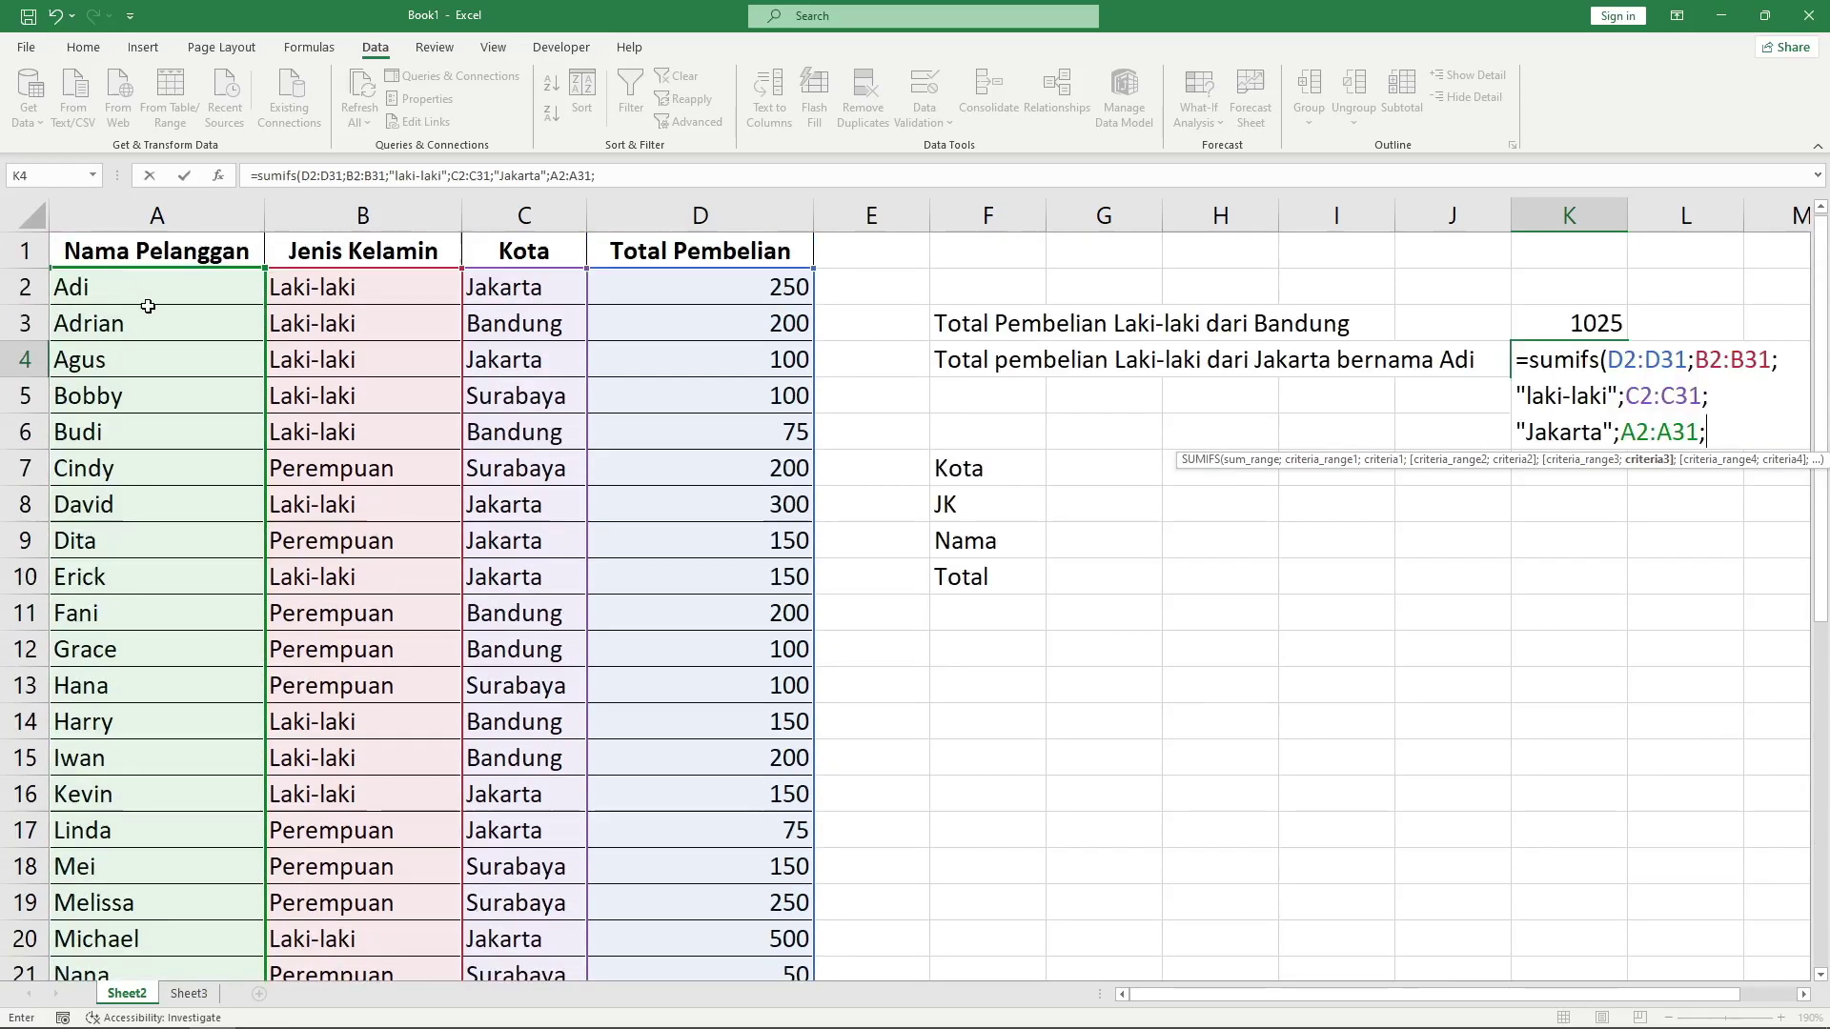
pyautogui.write('"Adi')
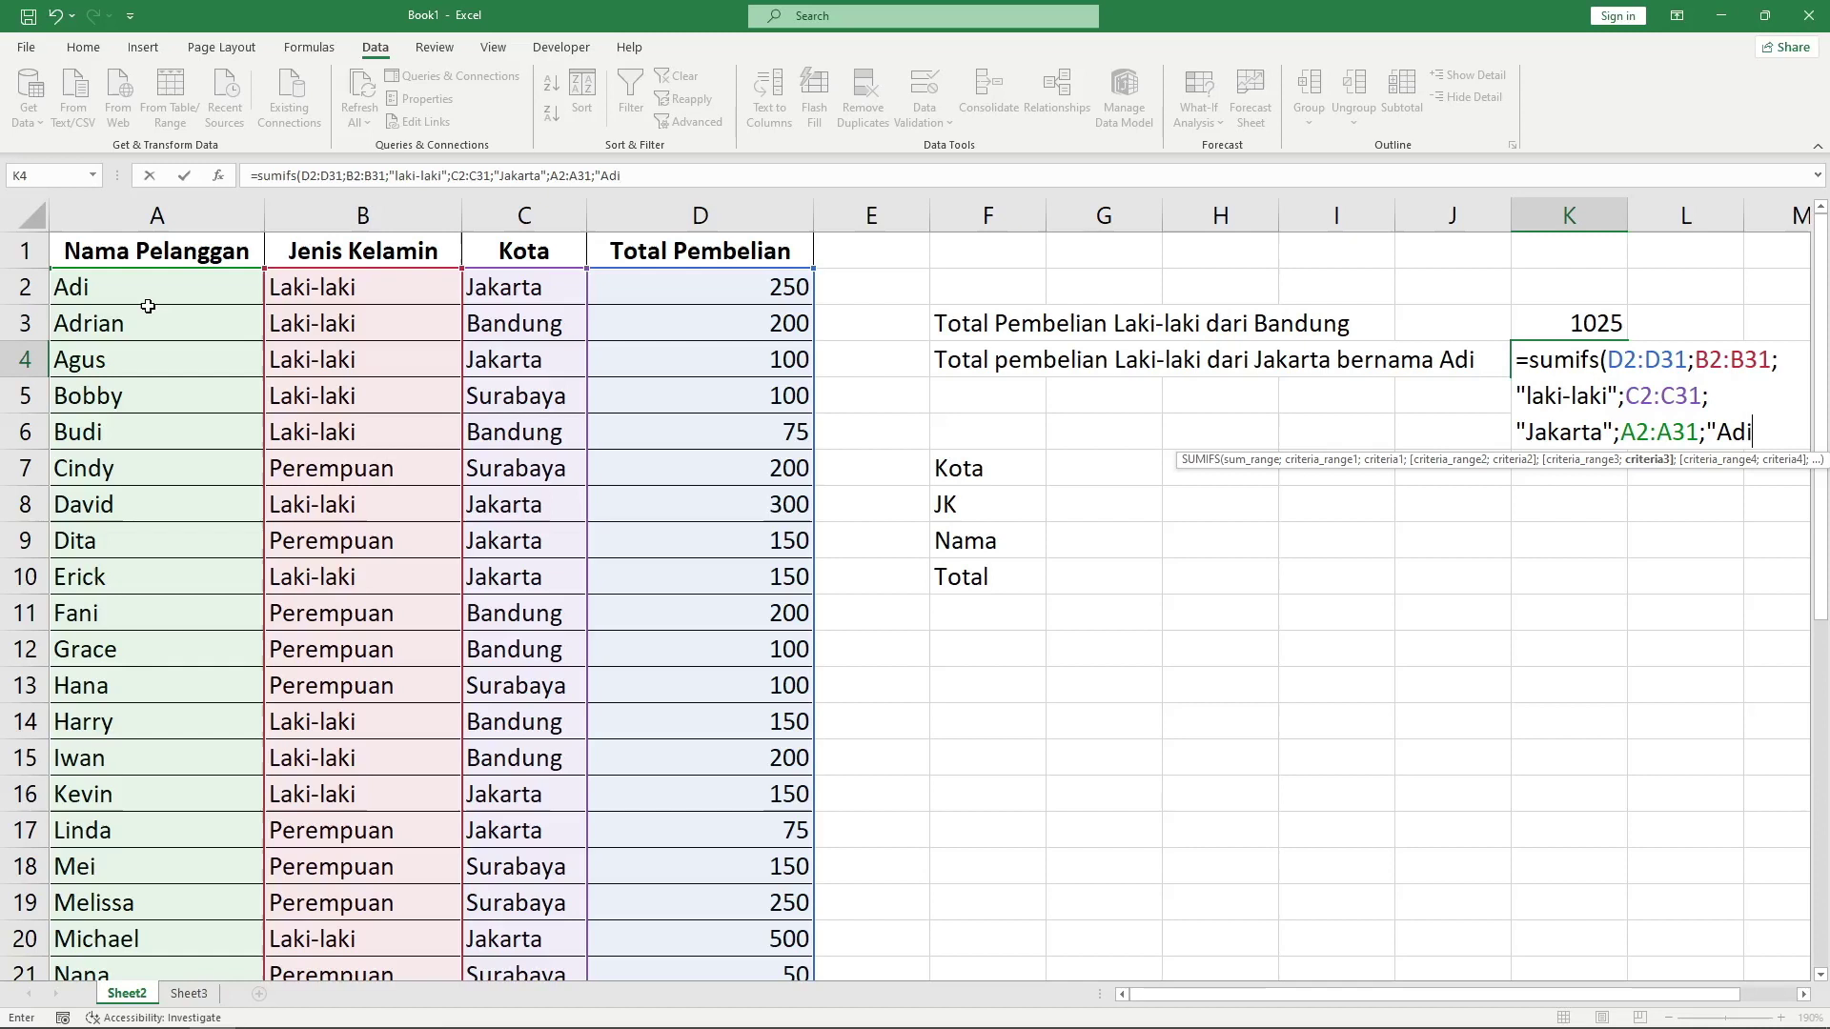
pyautogui.write('")')
pyautogui.press('Return')
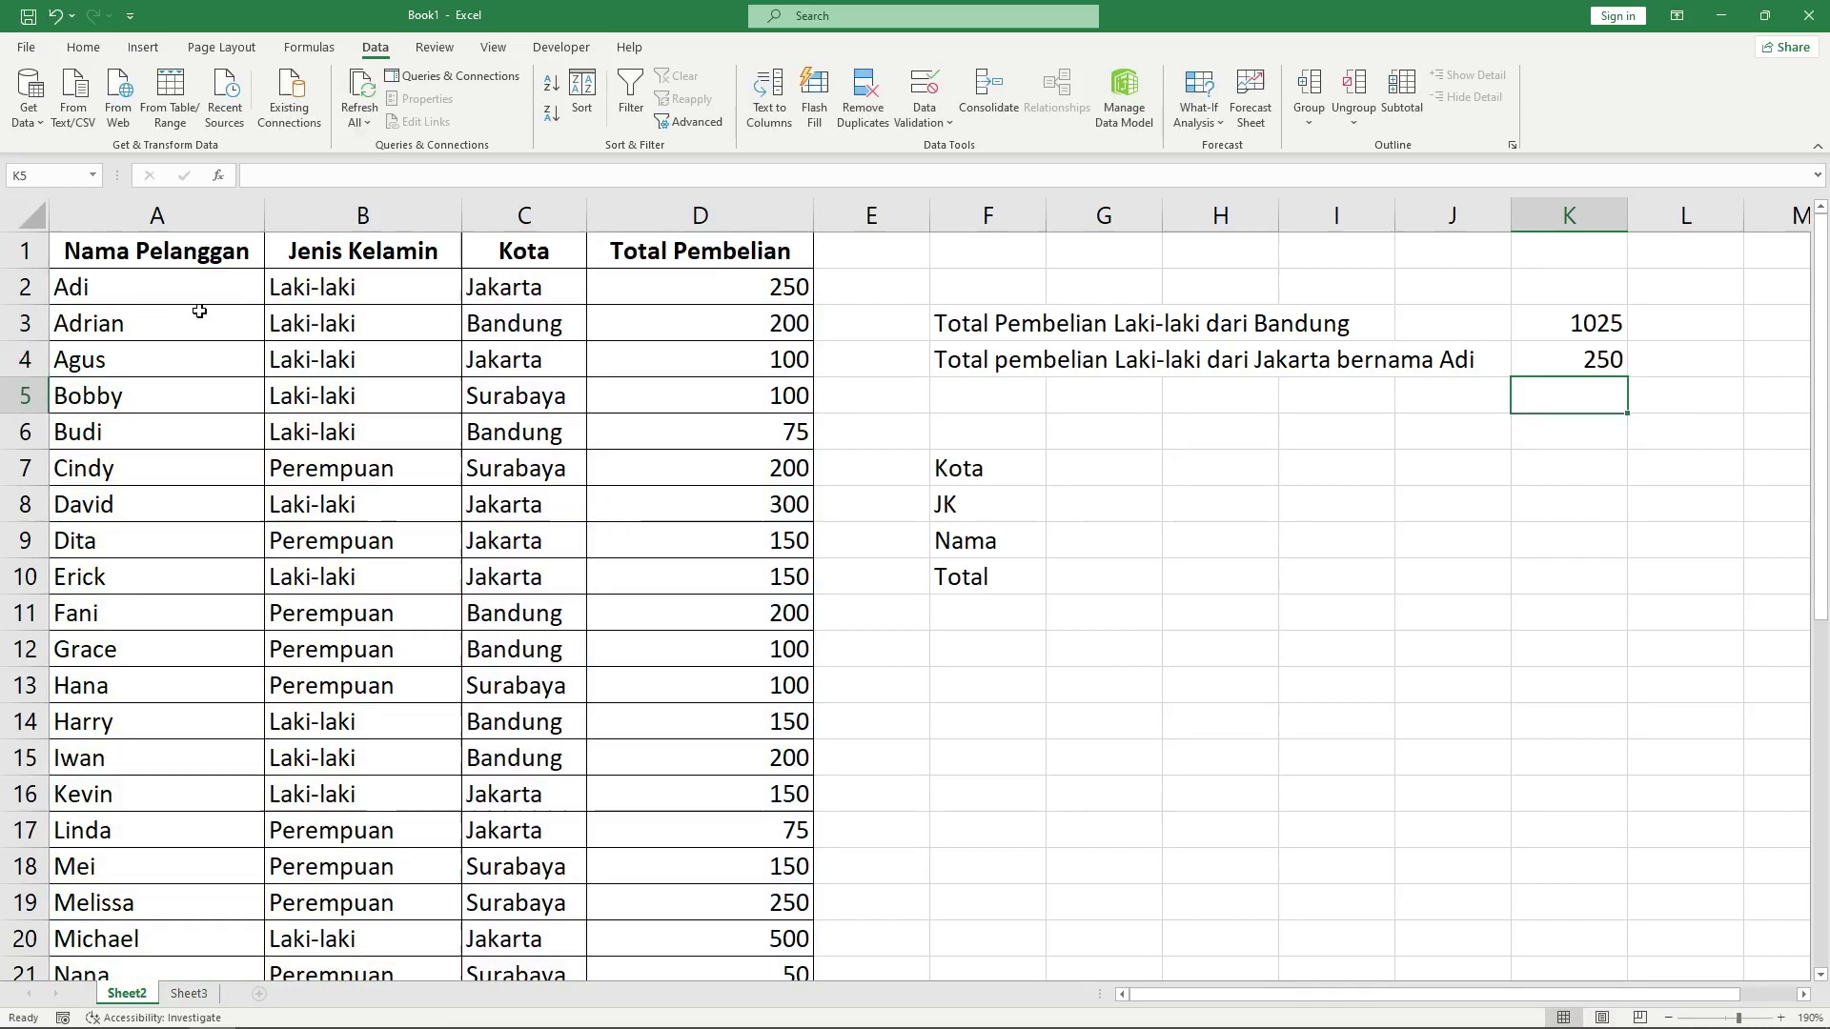
# Check Adi's 250 purchase in the table and preview the Kota dropdown choices.
pyautogui.click(223, 287)
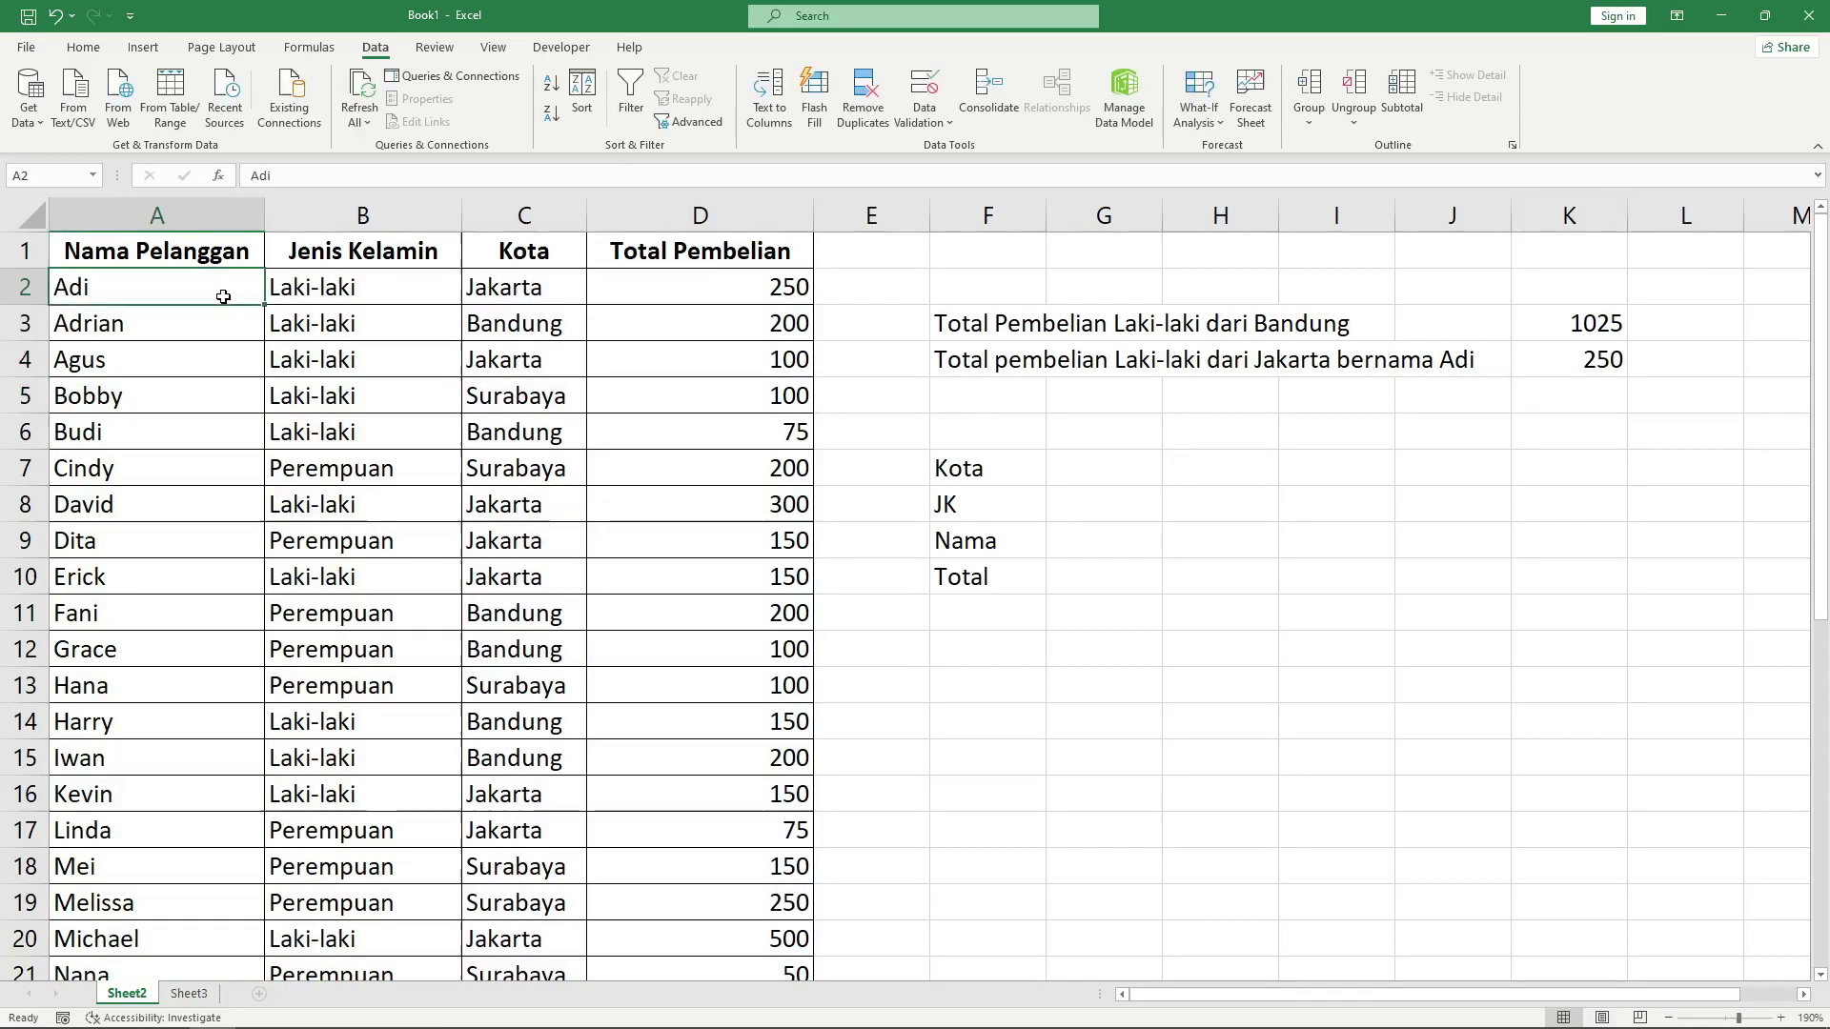
pyautogui.click(643, 291)
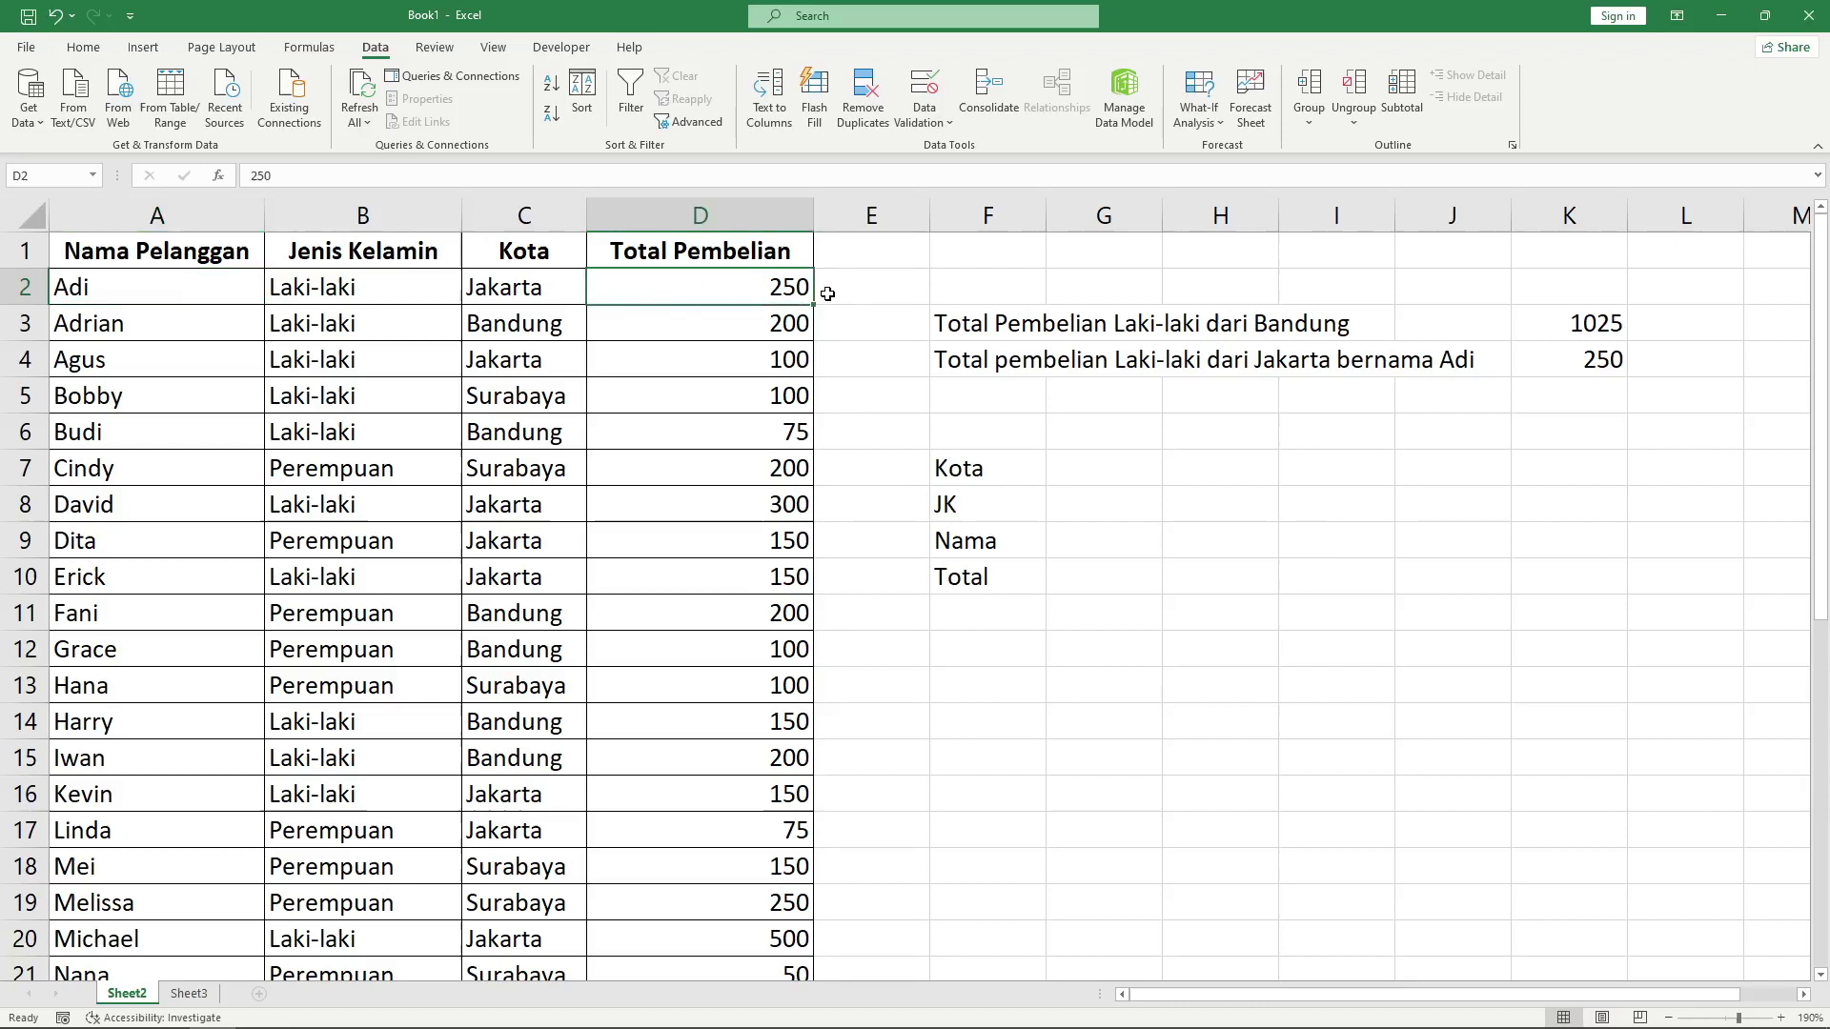
pyautogui.click(1018, 552)
pyautogui.press('Down')
pyautogui.press('Down')
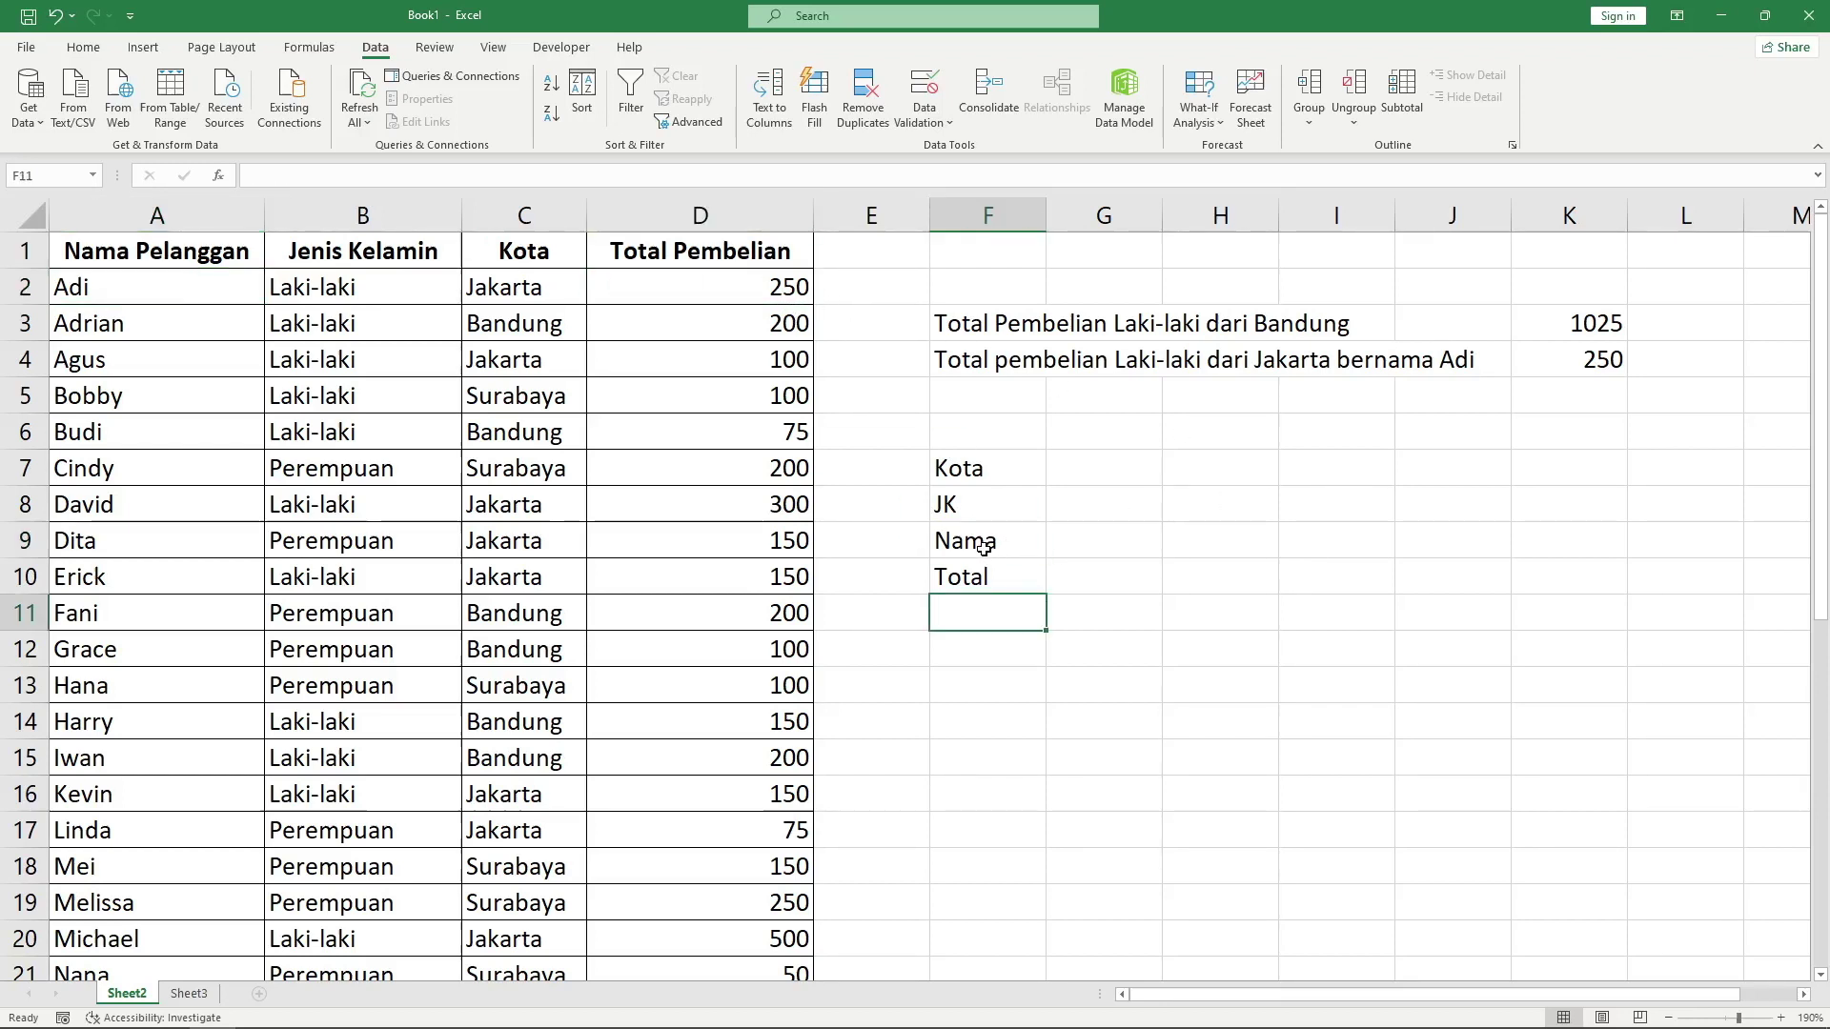
pyautogui.click(1056, 469)
pyautogui.scroll(-3, 876, 617)
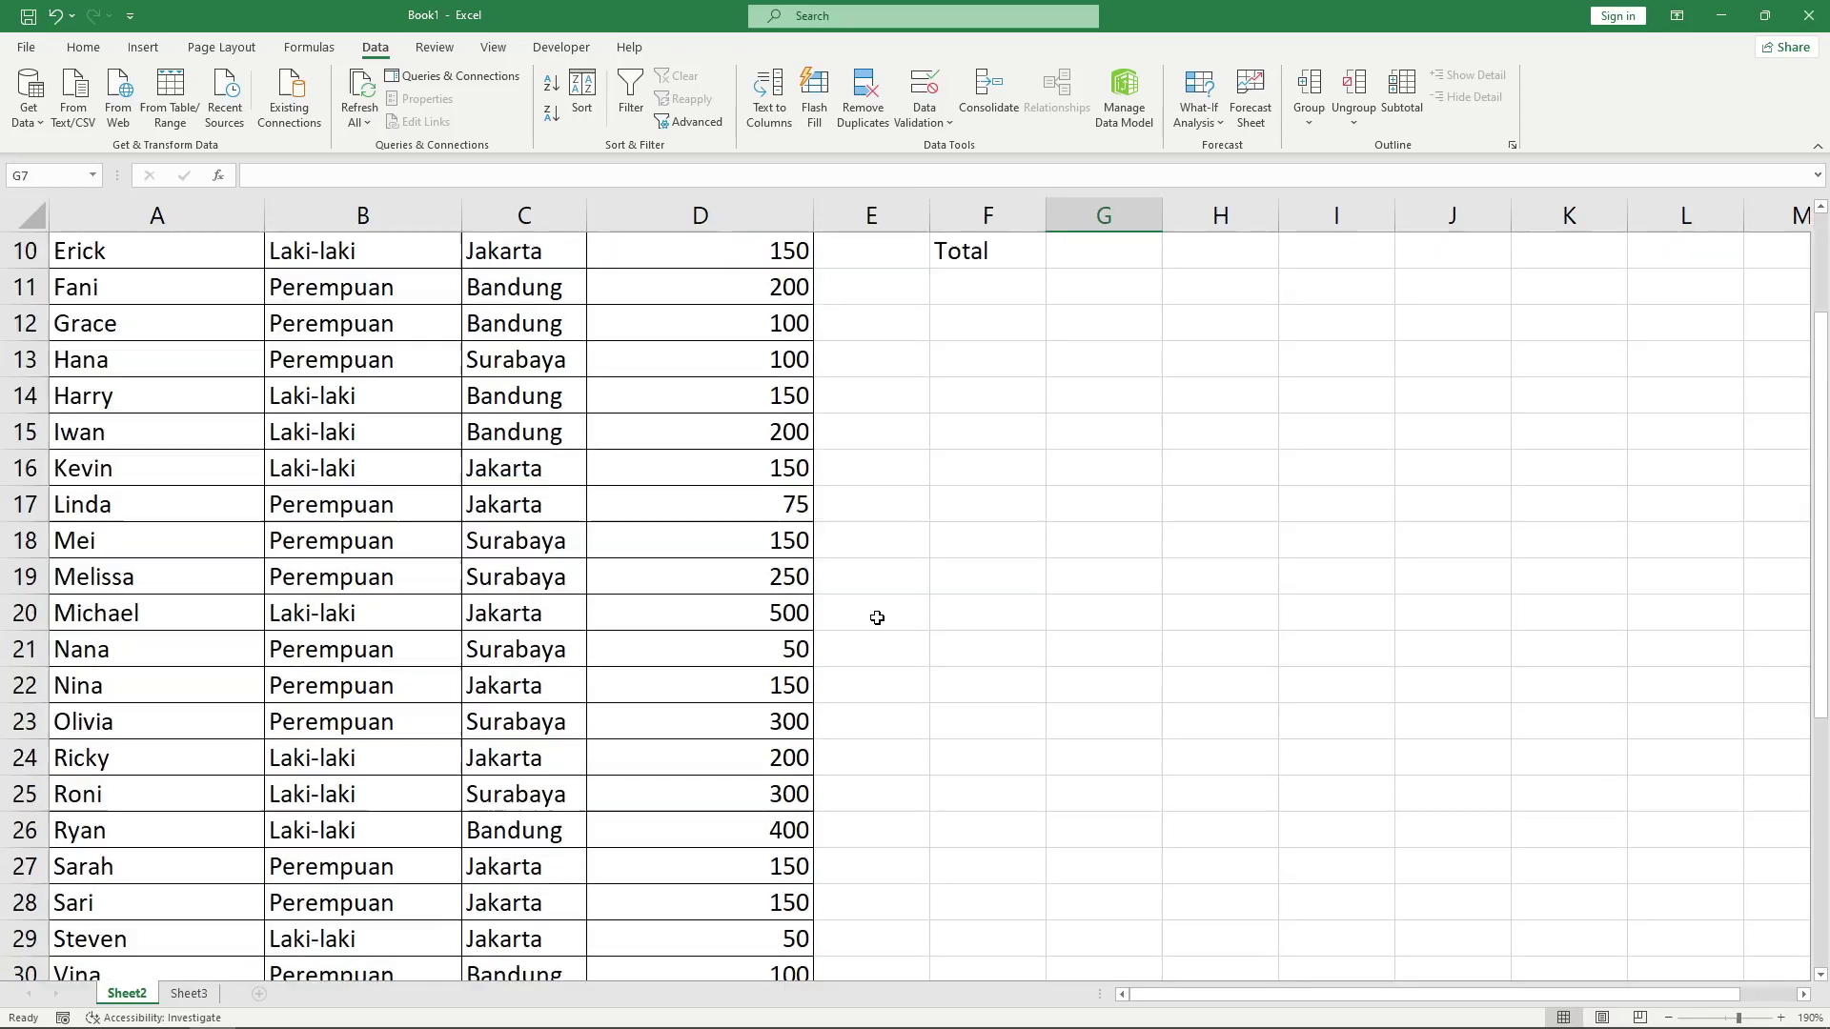
pyautogui.scroll(-4, 876, 618)
pyautogui.click(346, 679)
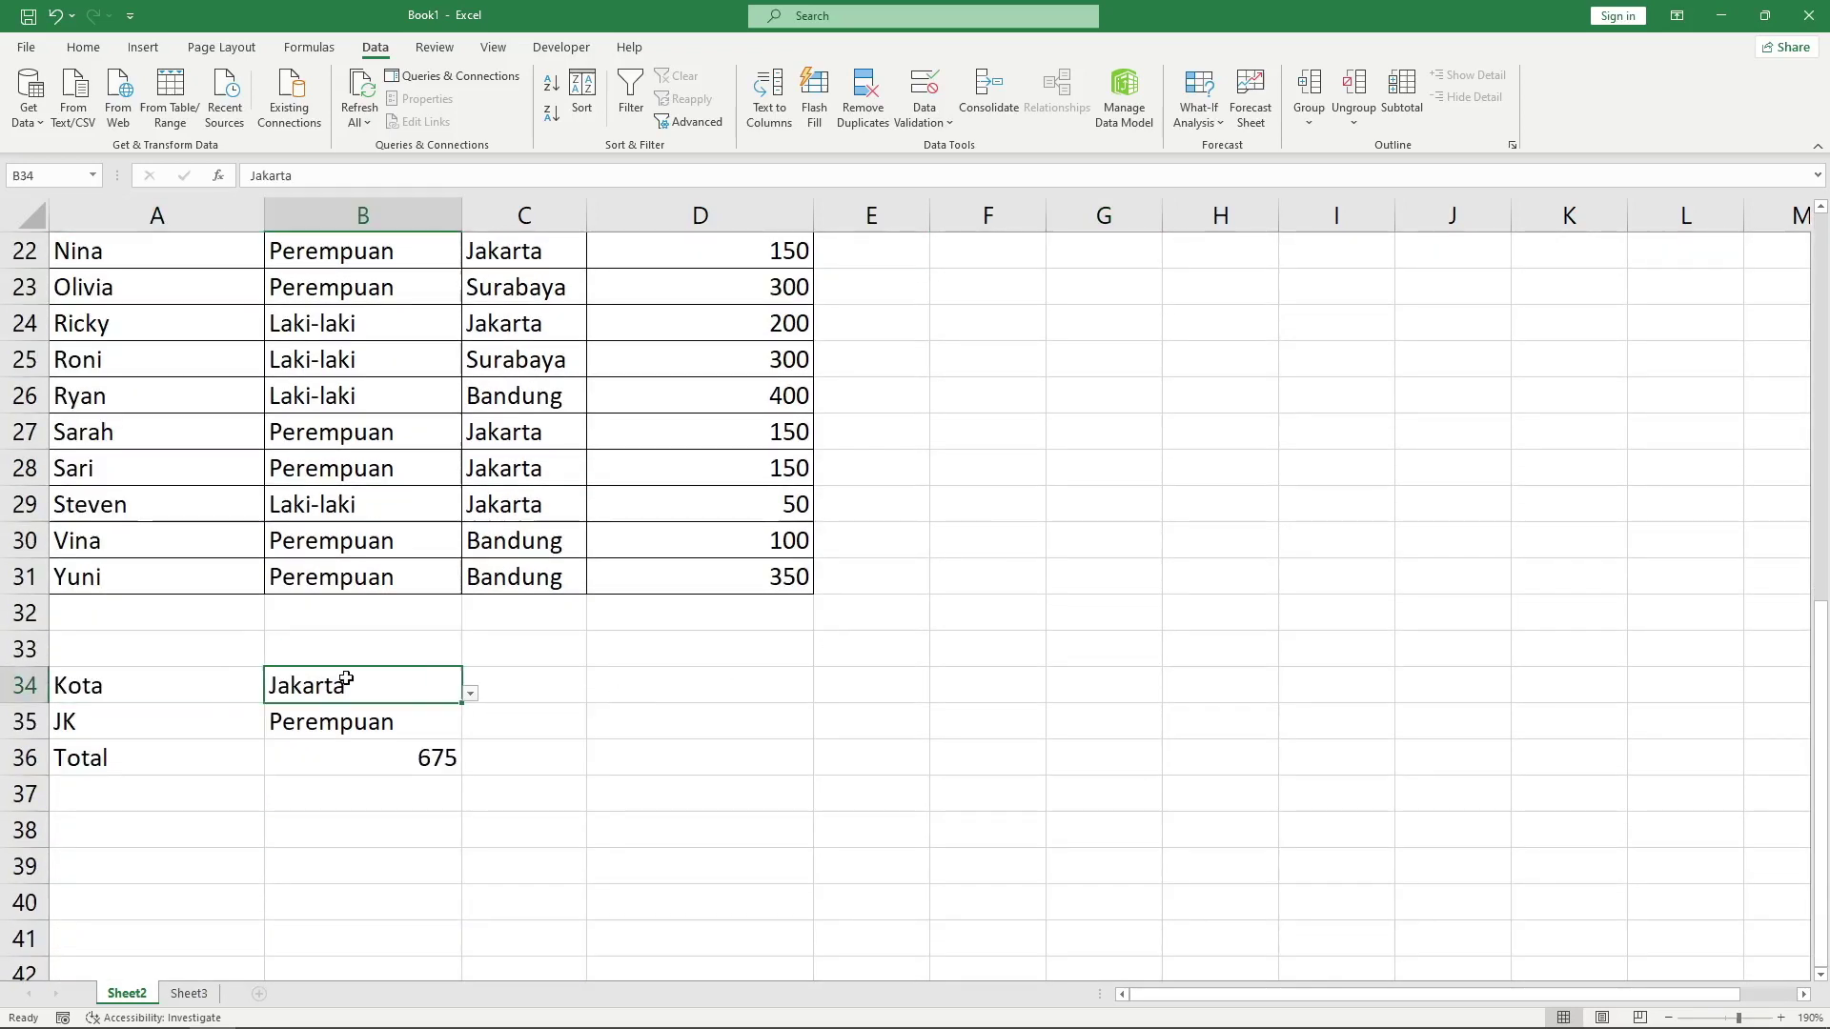
pyautogui.click(471, 693)
pyautogui.scroll(3, 600, 709)
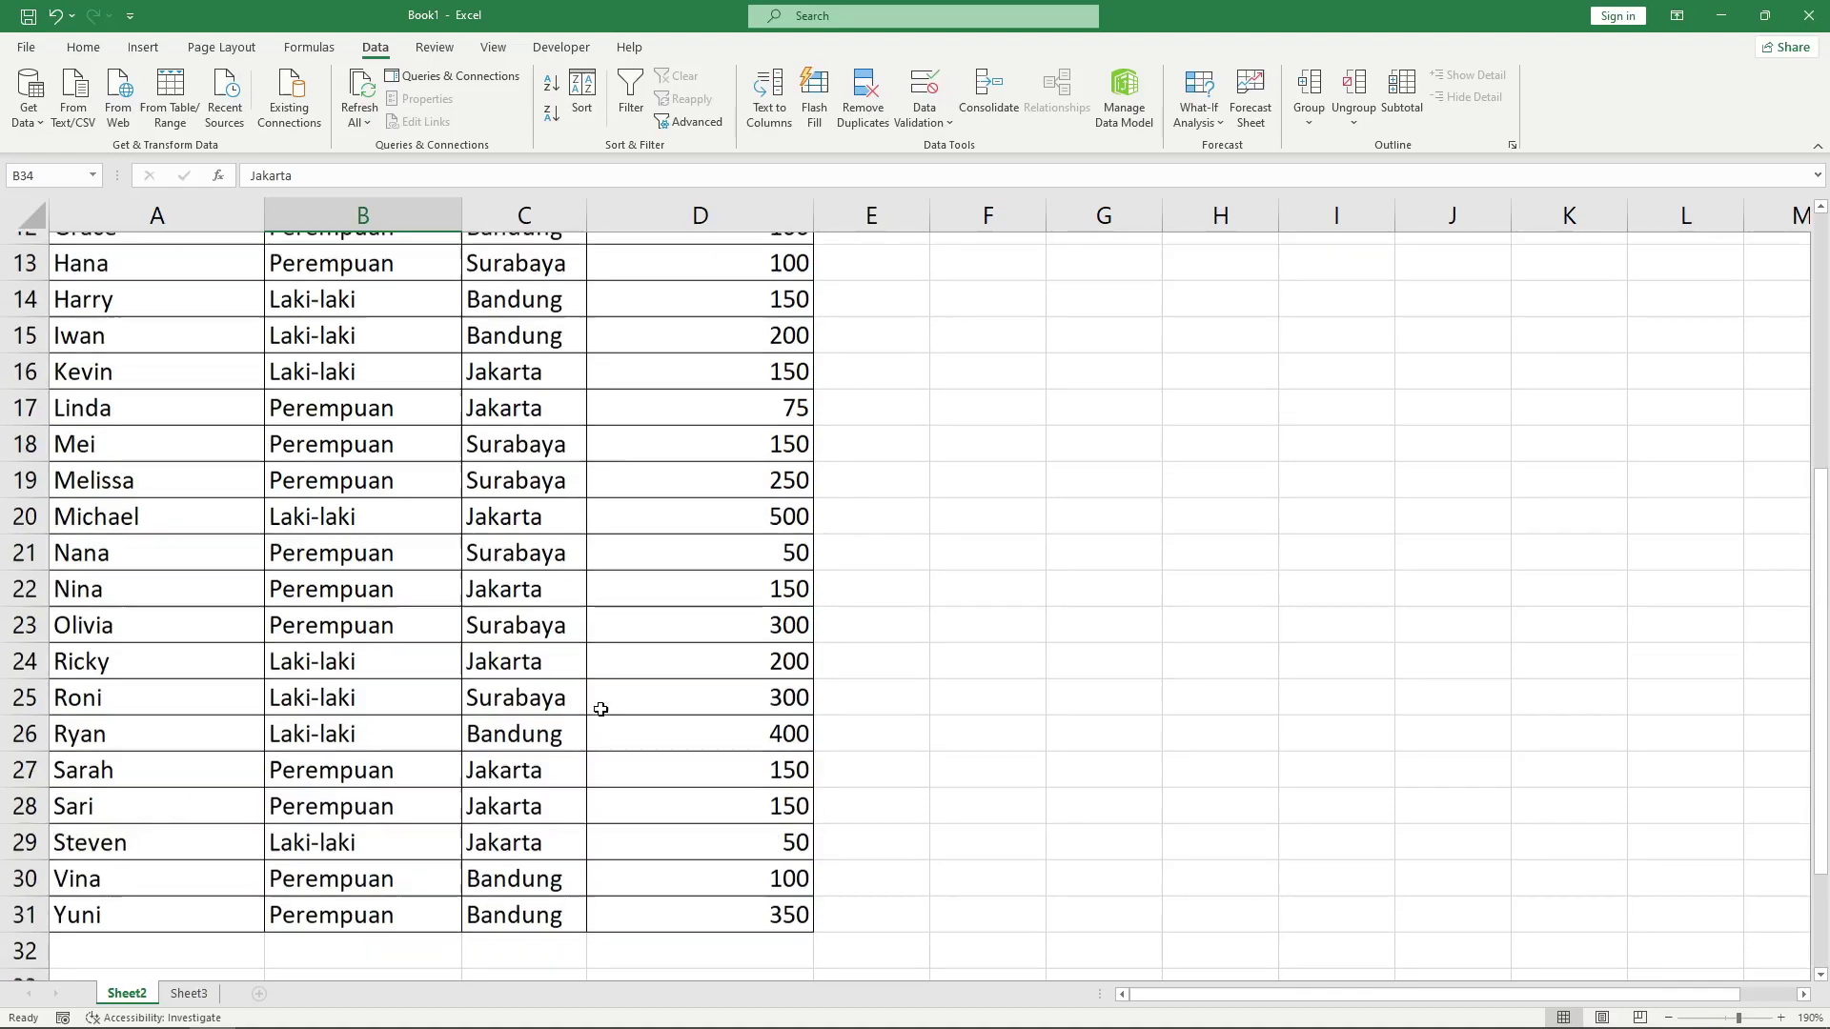
pyautogui.scroll(4, 600, 709)
# Clear the 'Nama' label in F9 and recheck the Jakarta, Bandung, Surabaya Kota choices.
pyautogui.click(994, 542)
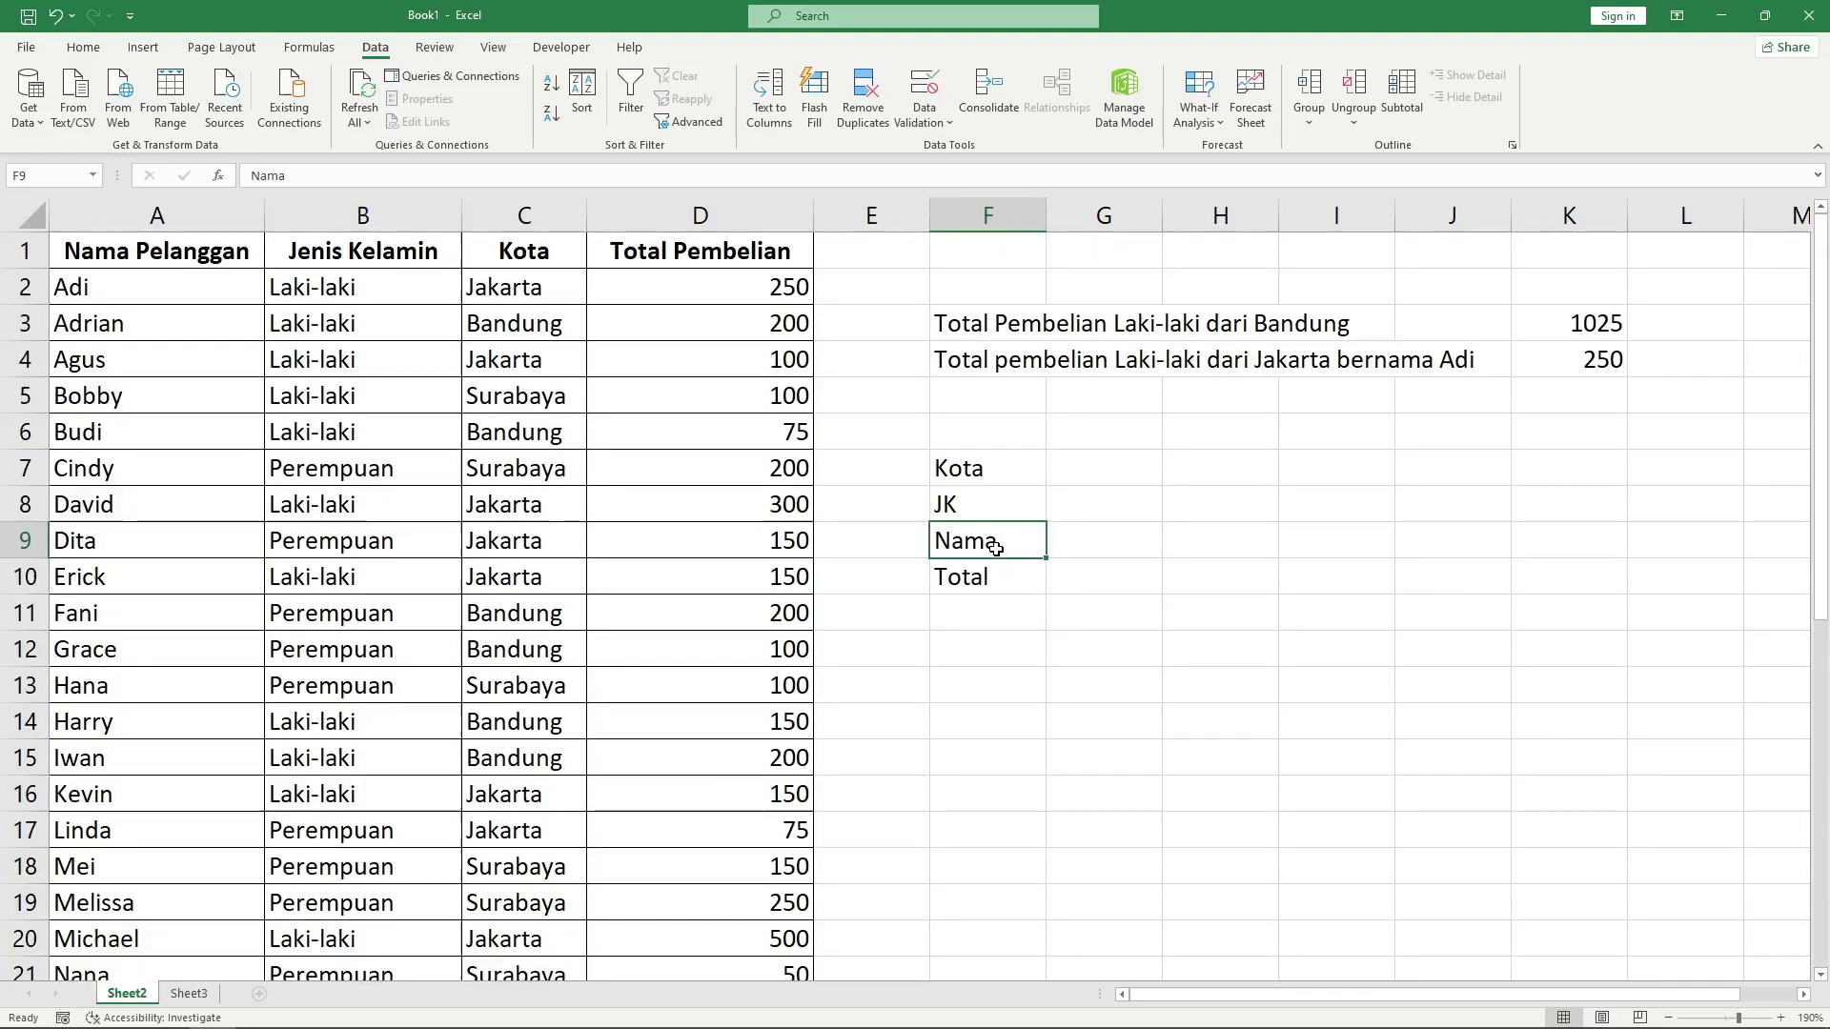
pyautogui.press('Delete')
pyautogui.click(997, 576)
pyautogui.click(1069, 532)
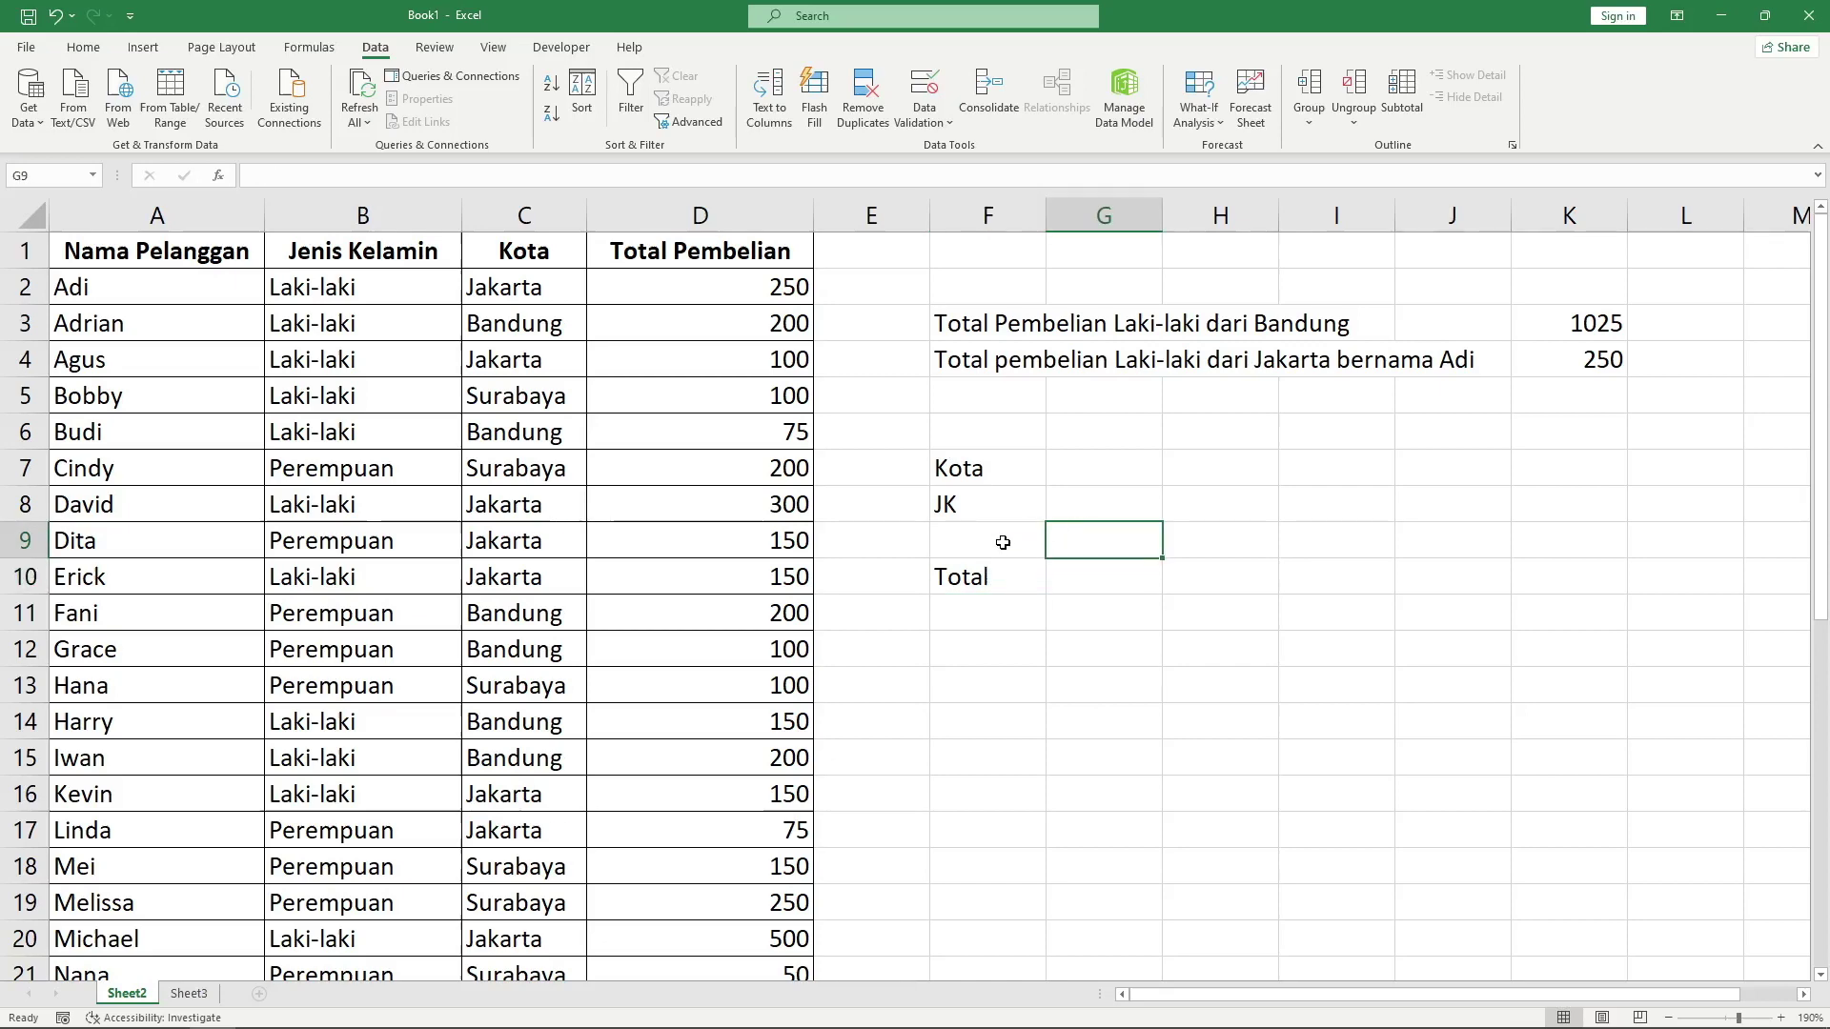
pyautogui.press('Up')
pyautogui.press('Up')
pyautogui.scroll(-8, 667, 724)
pyautogui.scroll(-1, 534, 715)
pyautogui.scroll(3, 448, 648)
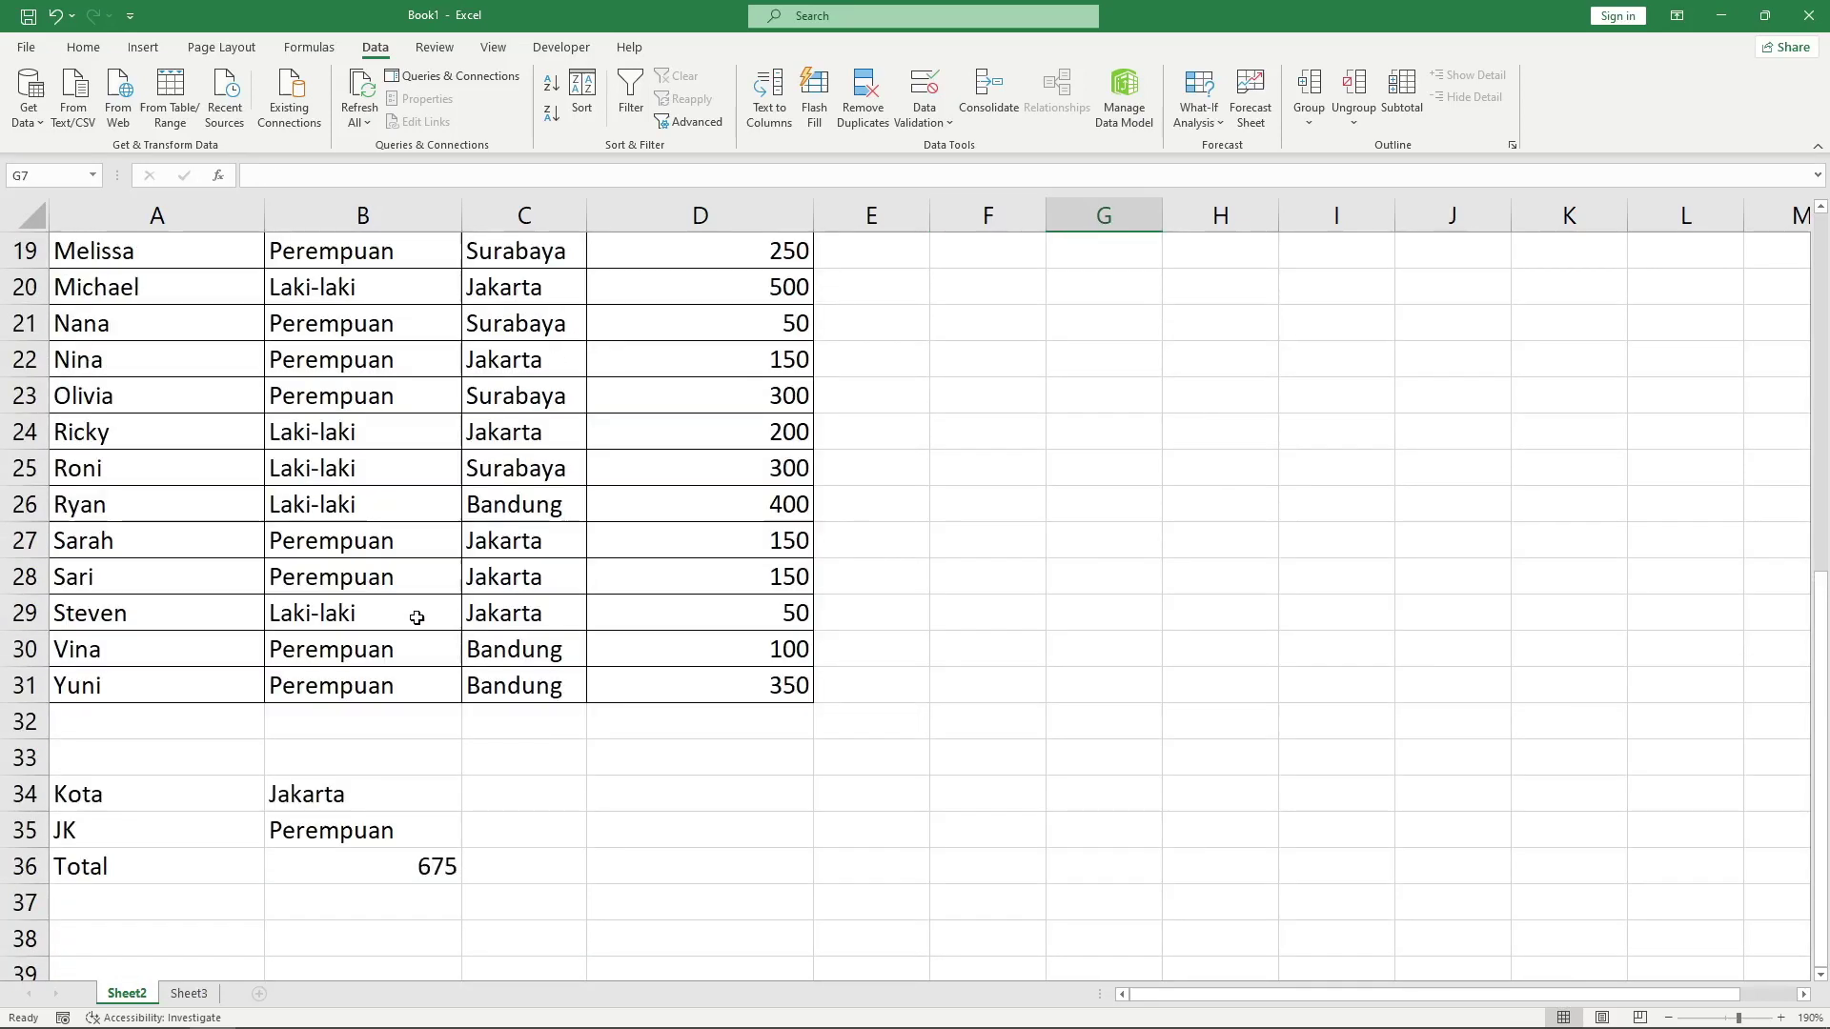
pyautogui.click(371, 767)
pyautogui.click(397, 801)
pyautogui.click(470, 802)
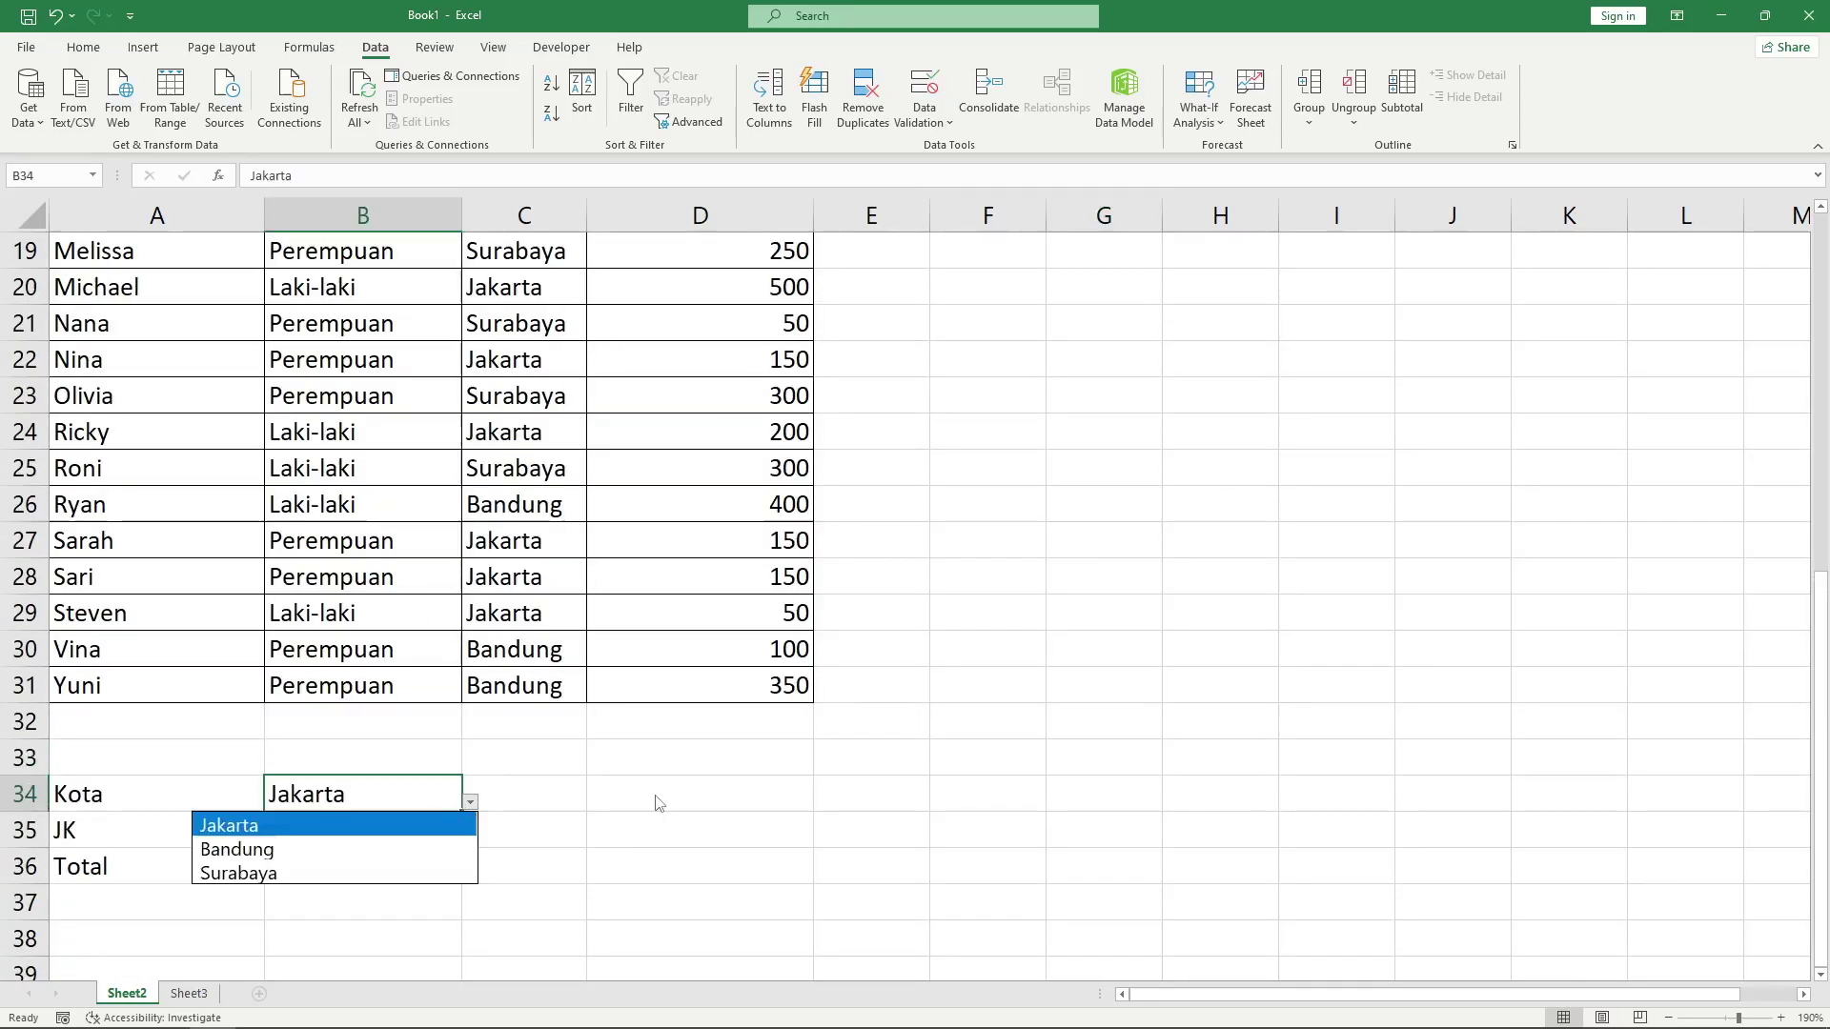
pyautogui.scroll(6, 693, 810)
pyautogui.click(1097, 469)
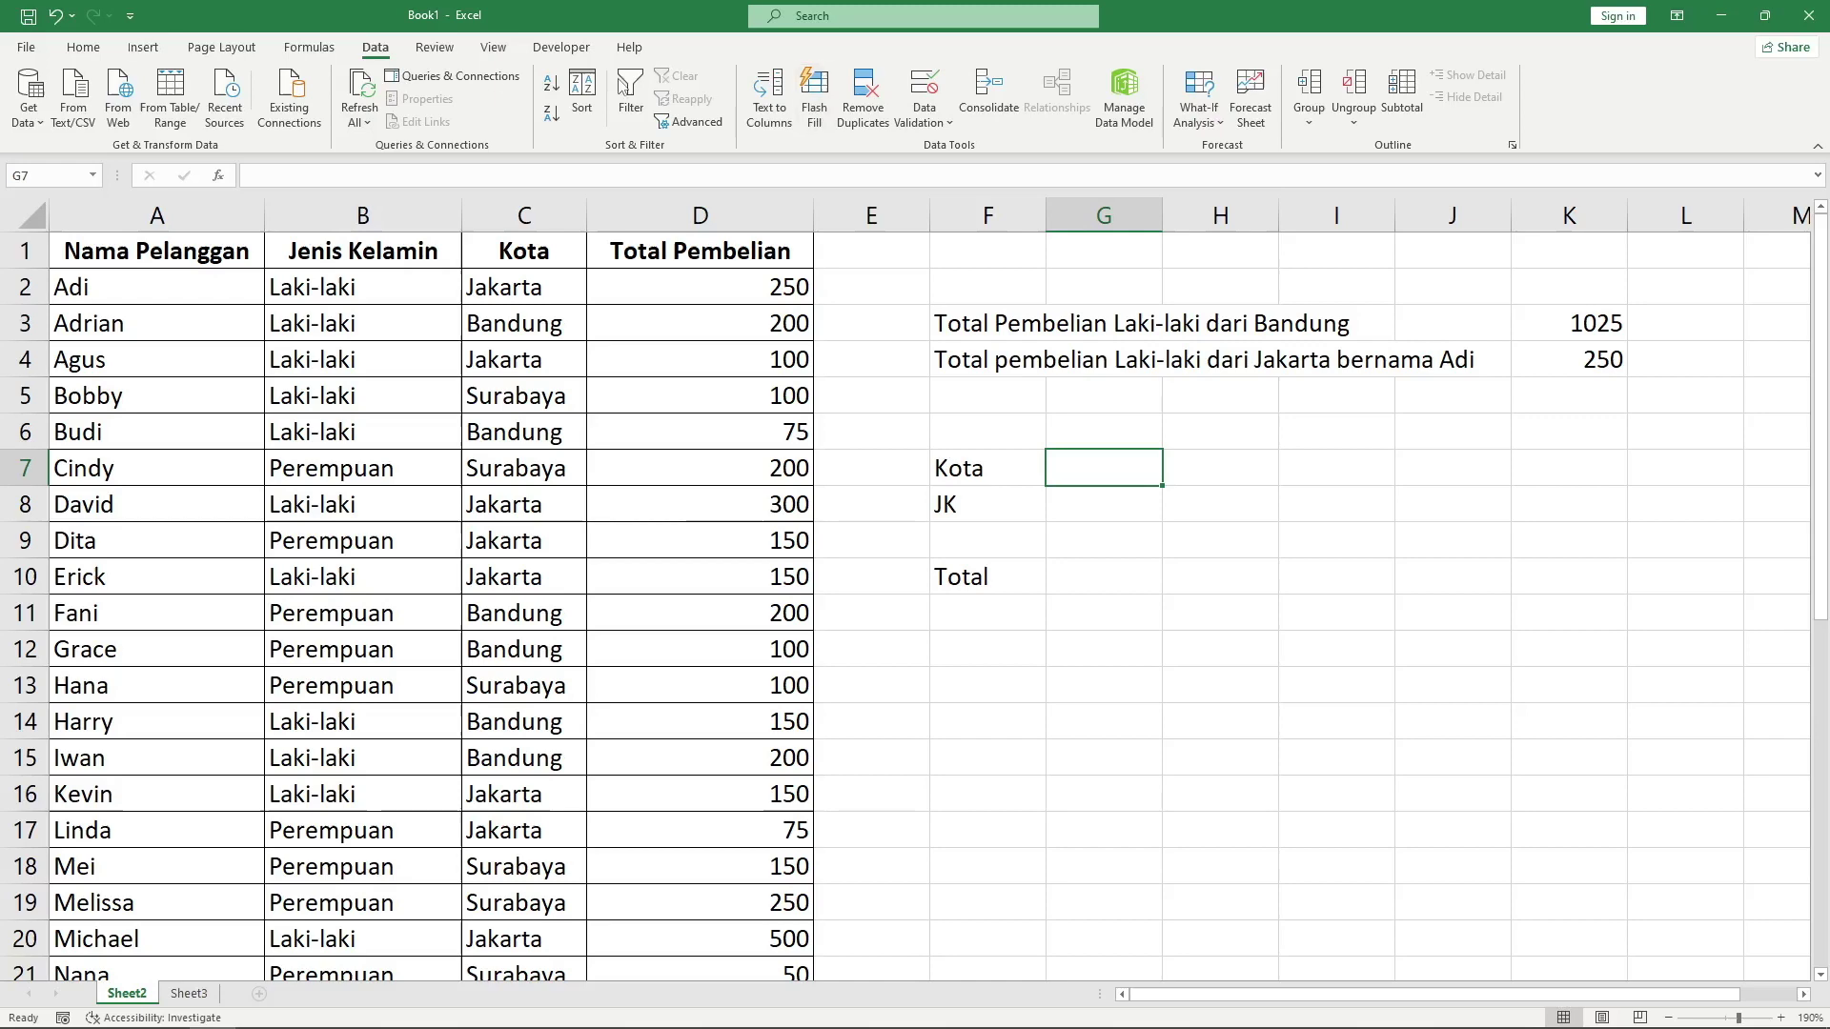
# Look at the Data Validation options without changes, then select city entries C2 to C7.
pyautogui.click(83, 46)
pyautogui.click(382, 49)
pyautogui.click(939, 124)
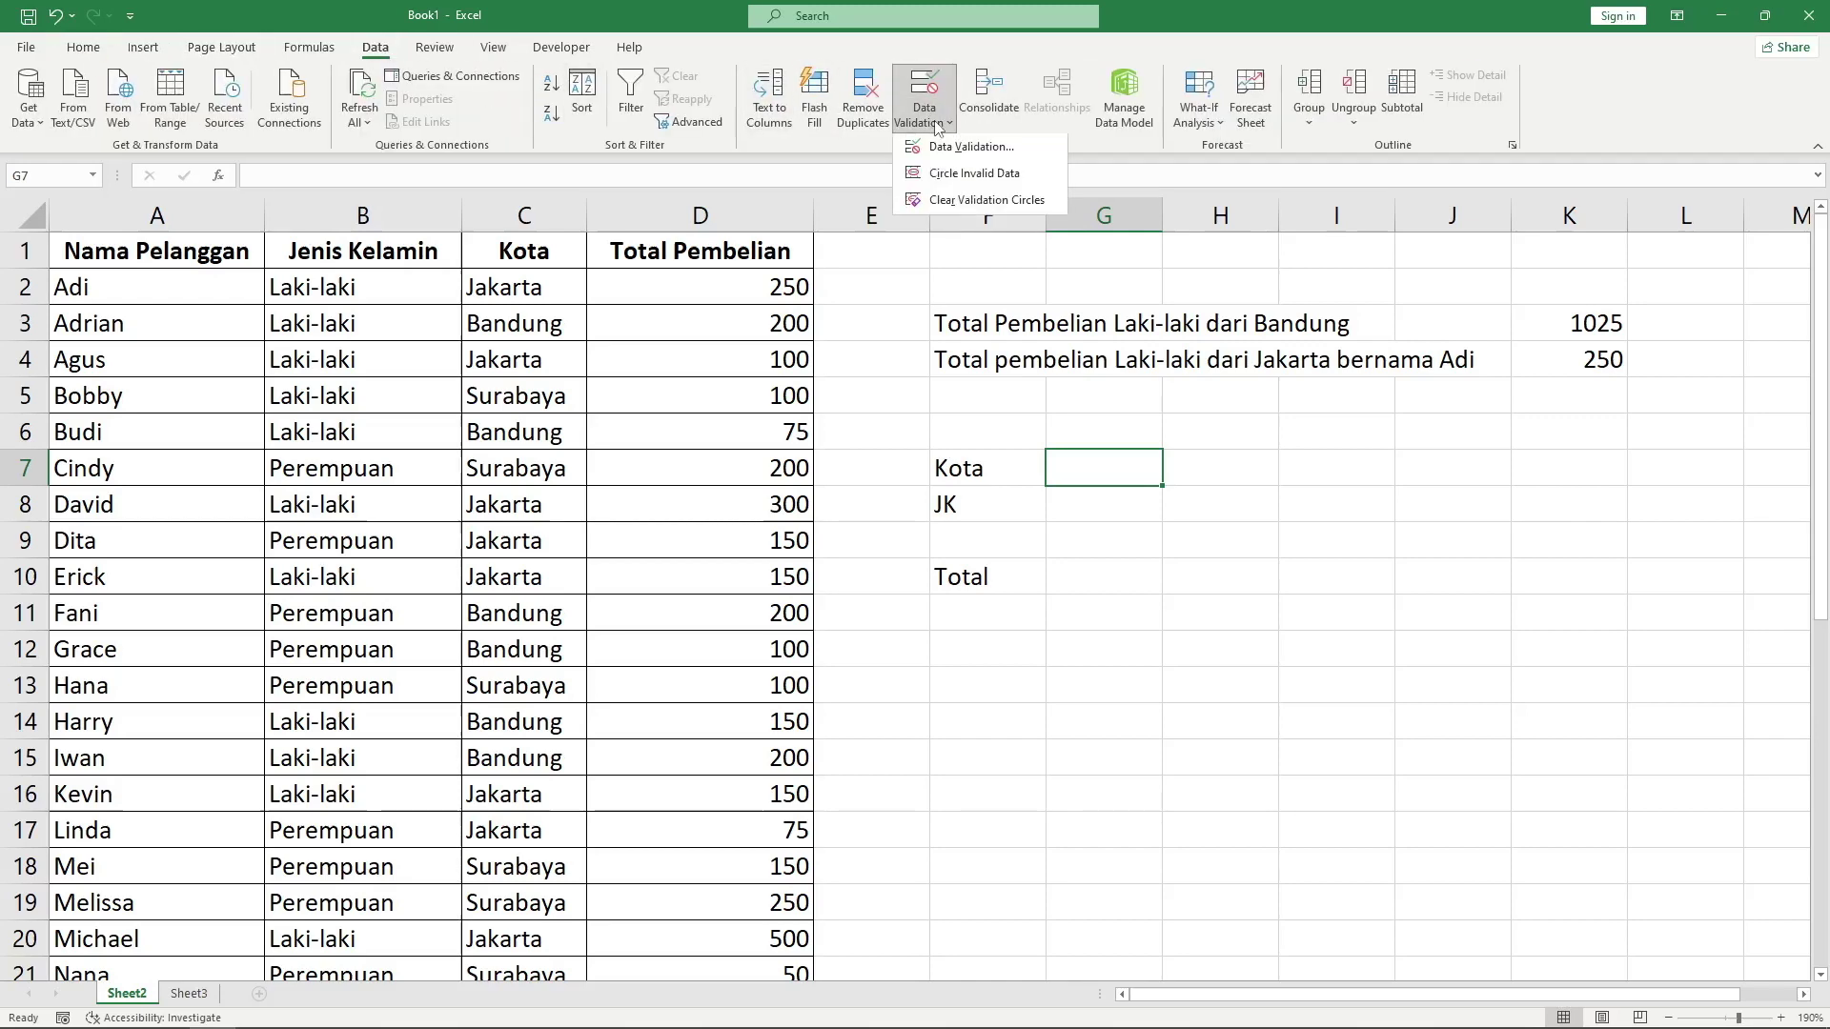
pyautogui.click(1013, 487)
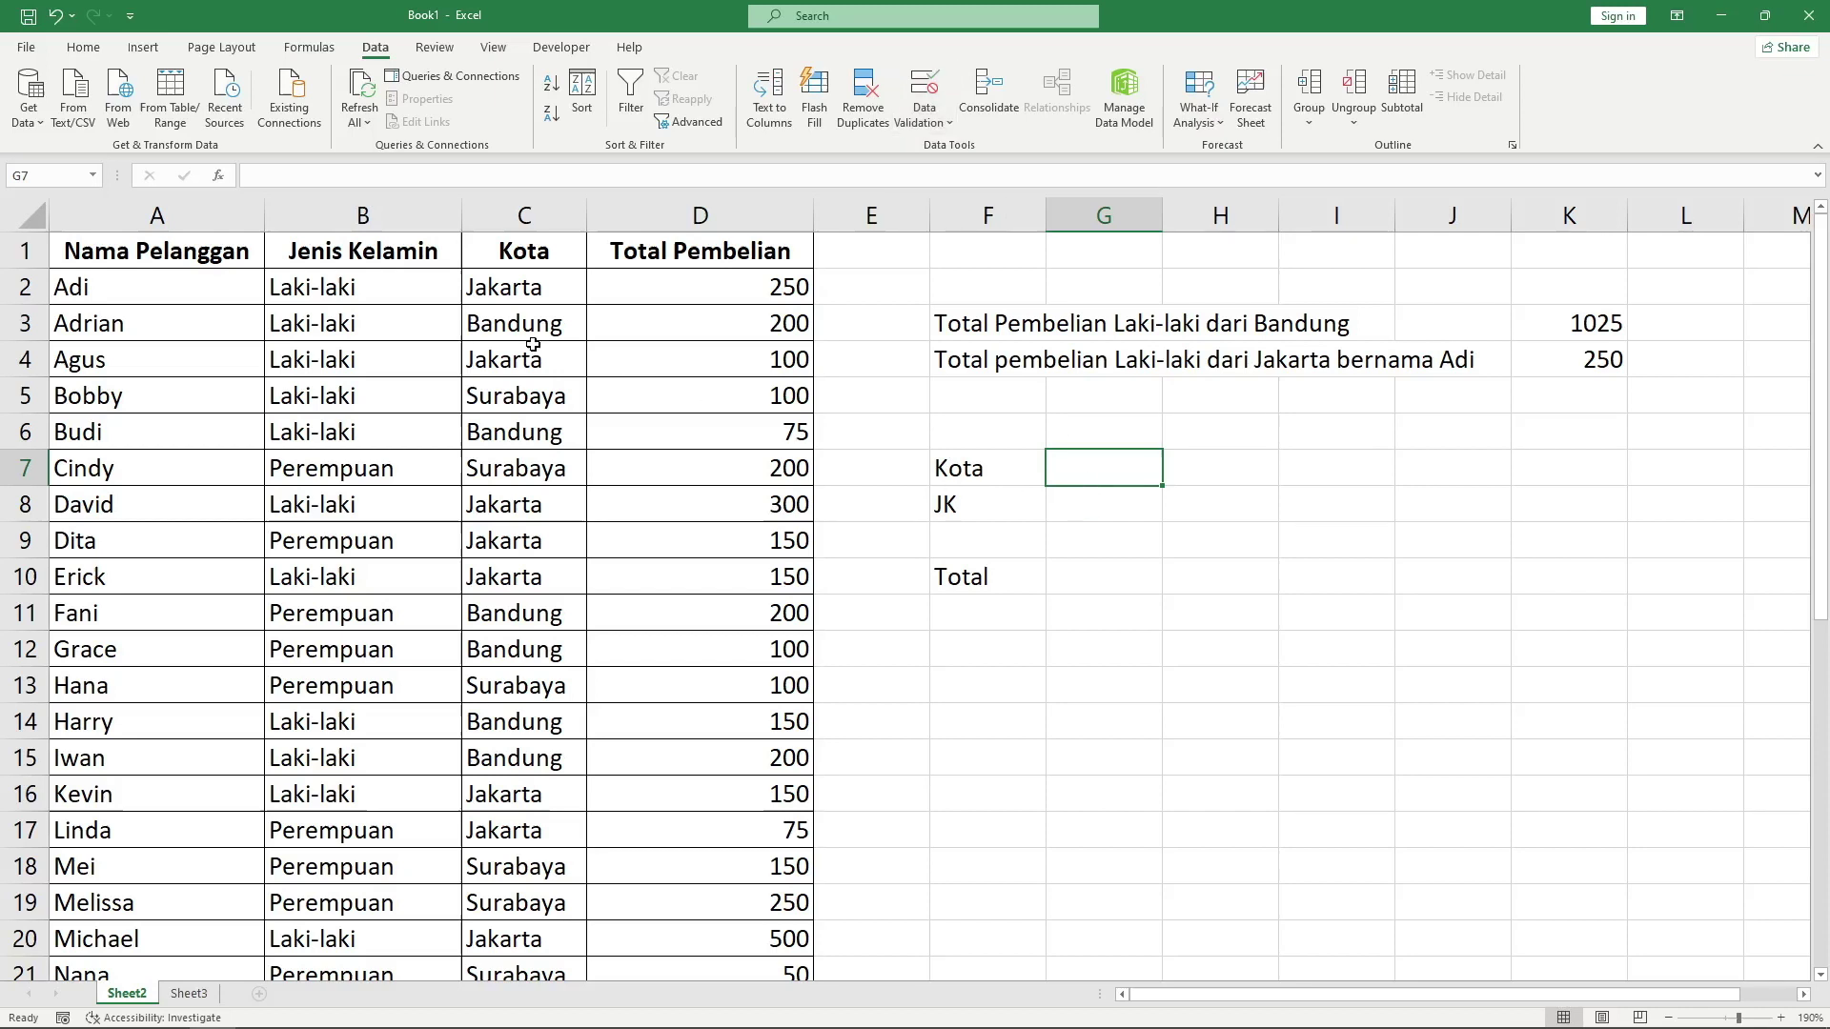
pyautogui.moveTo(498, 285); pyautogui.dragTo(510, 400)
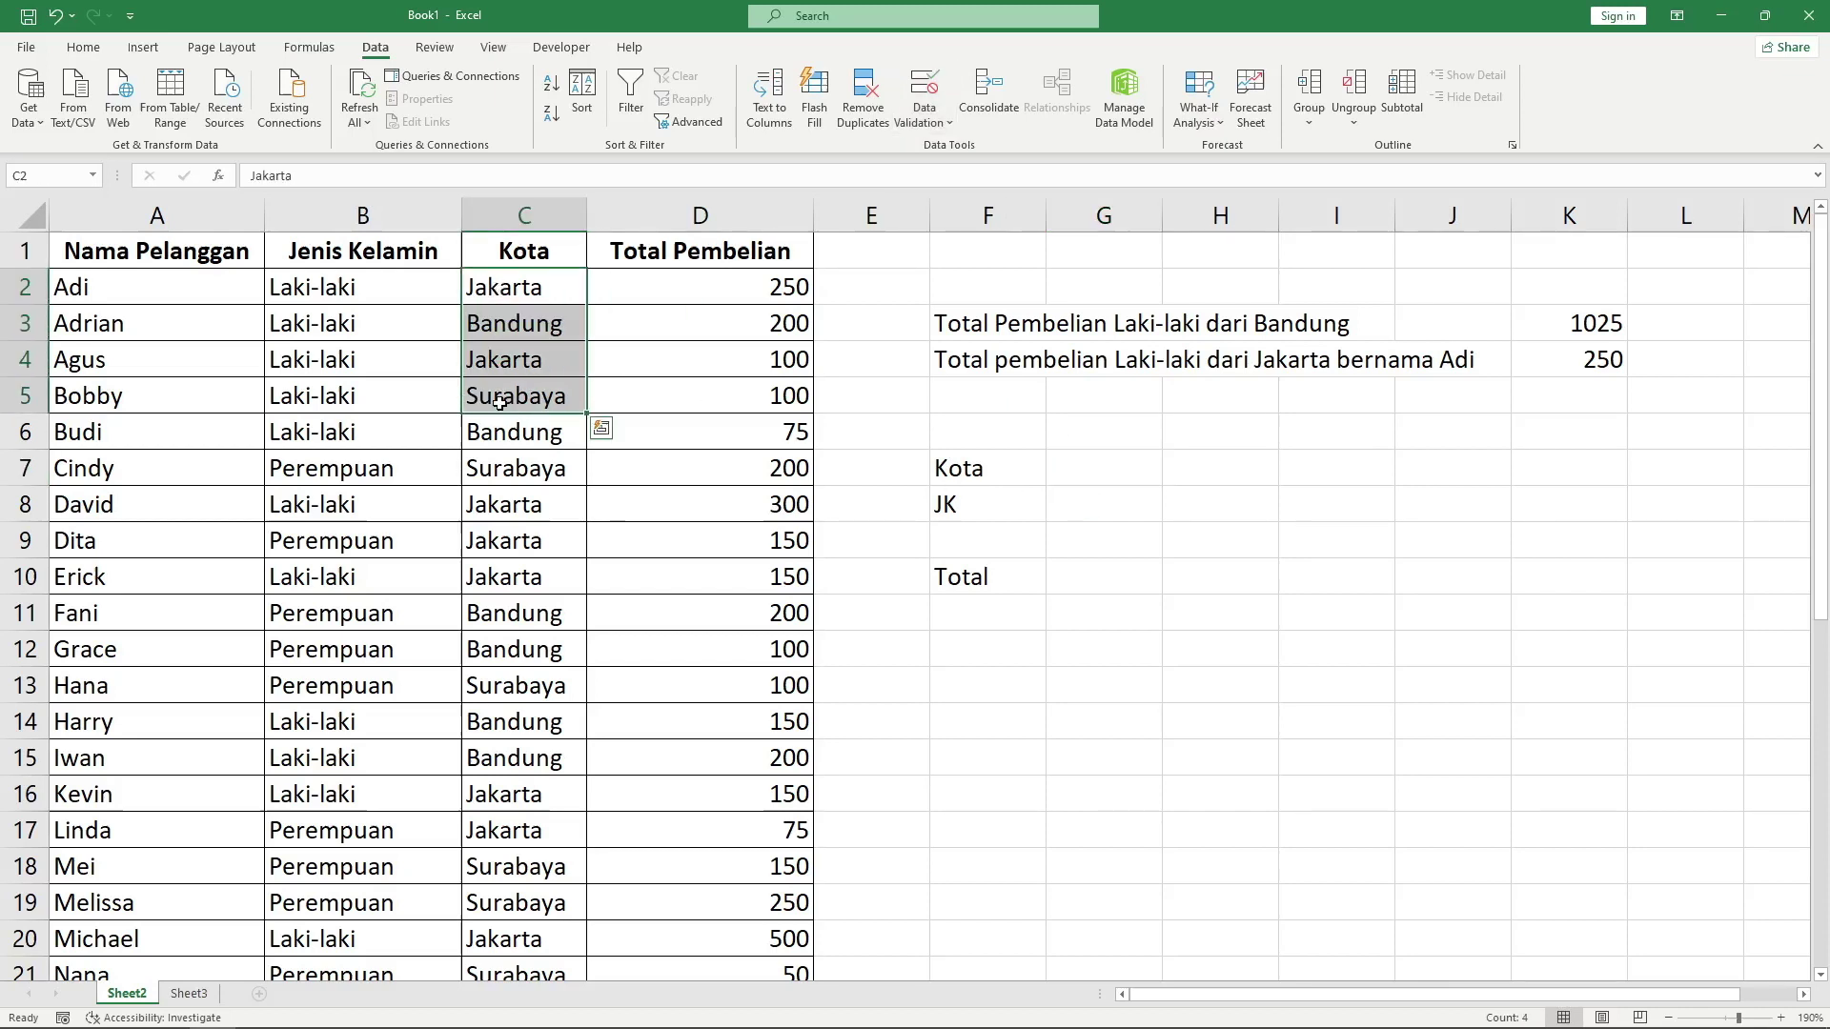
pyautogui.click(540, 295)
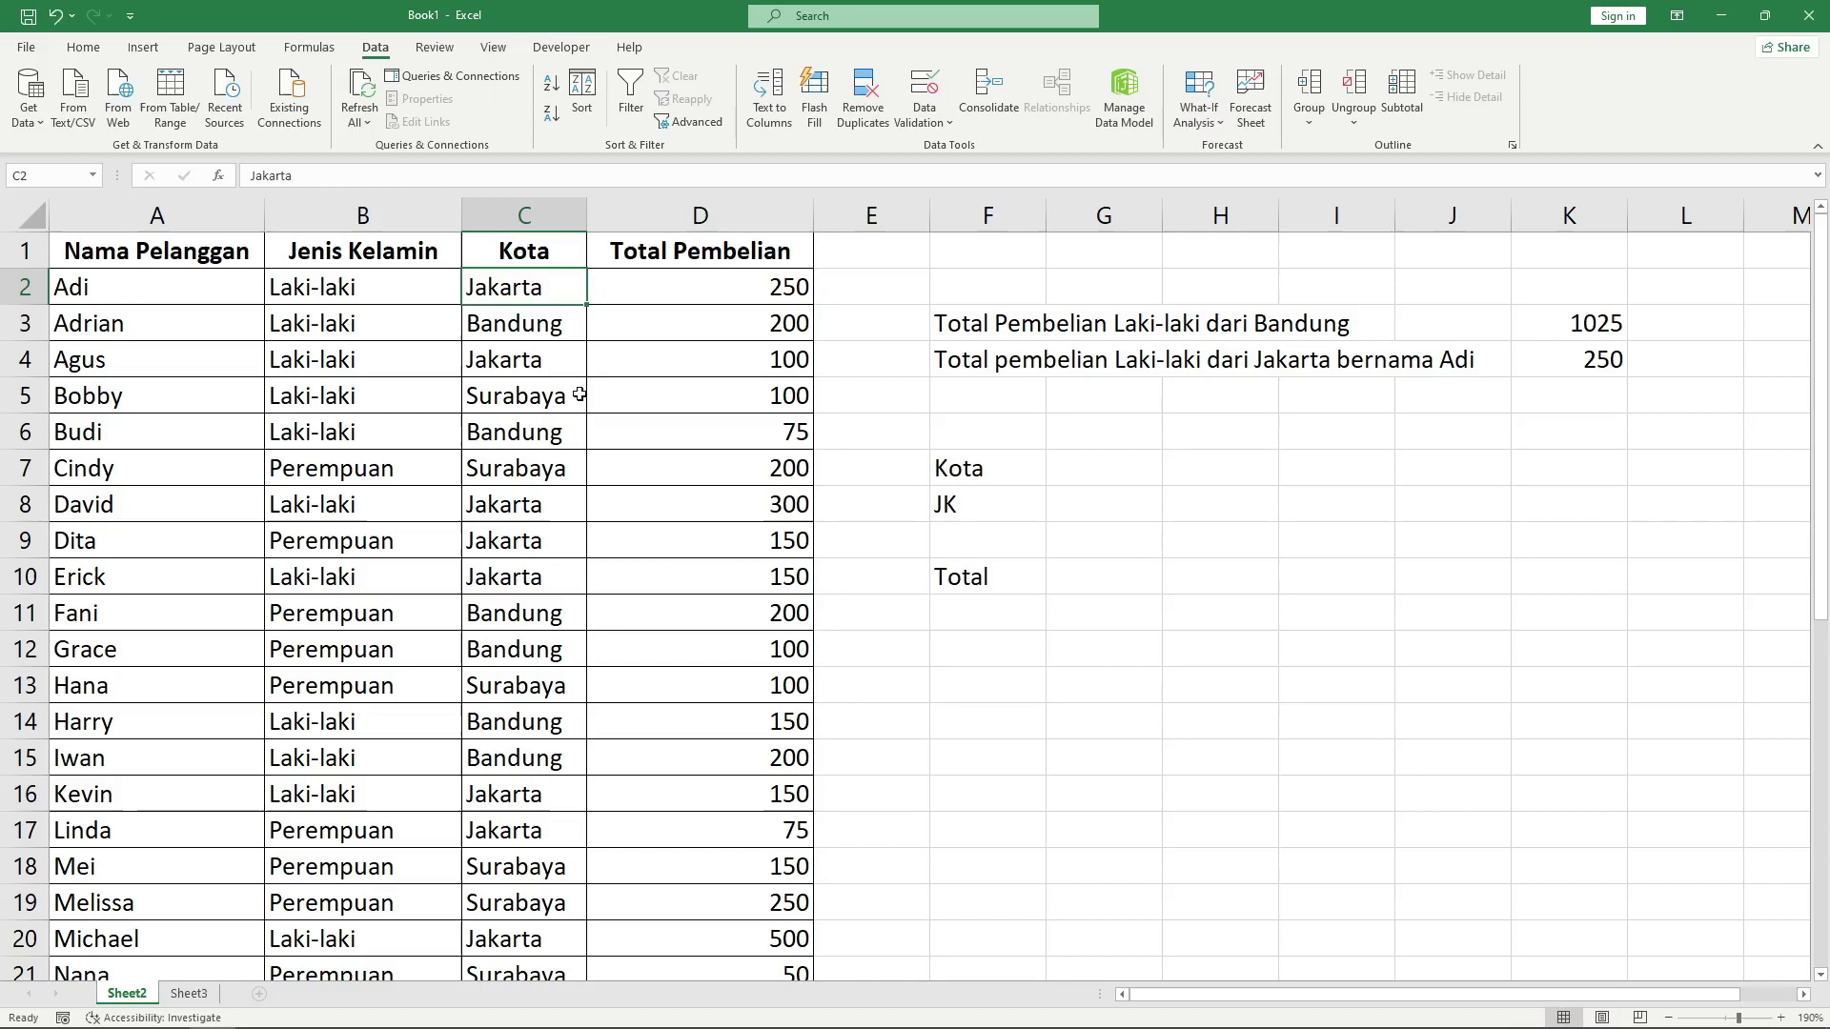
pyautogui.moveTo(539, 298); pyautogui.dragTo(532, 479)
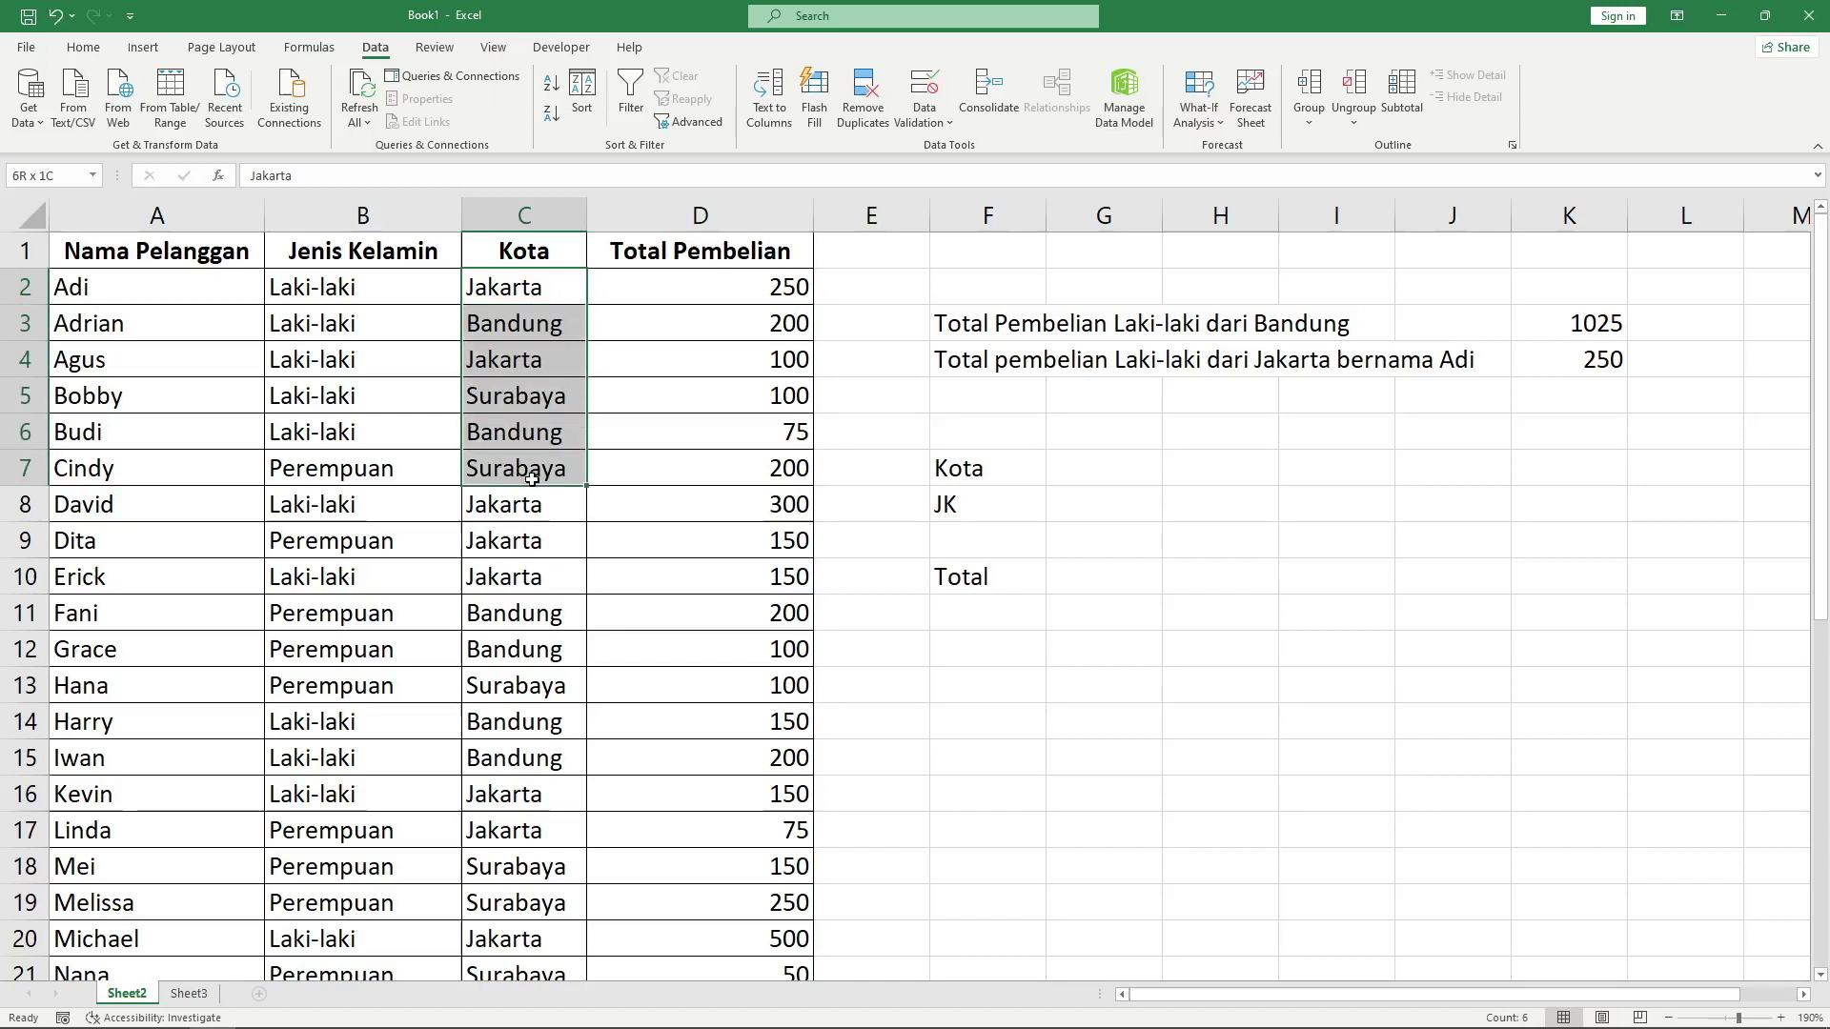
# Check the Kota and JK dropdown choices, keeping Jakarta as the Kota.
pyautogui.click(1150, 464)
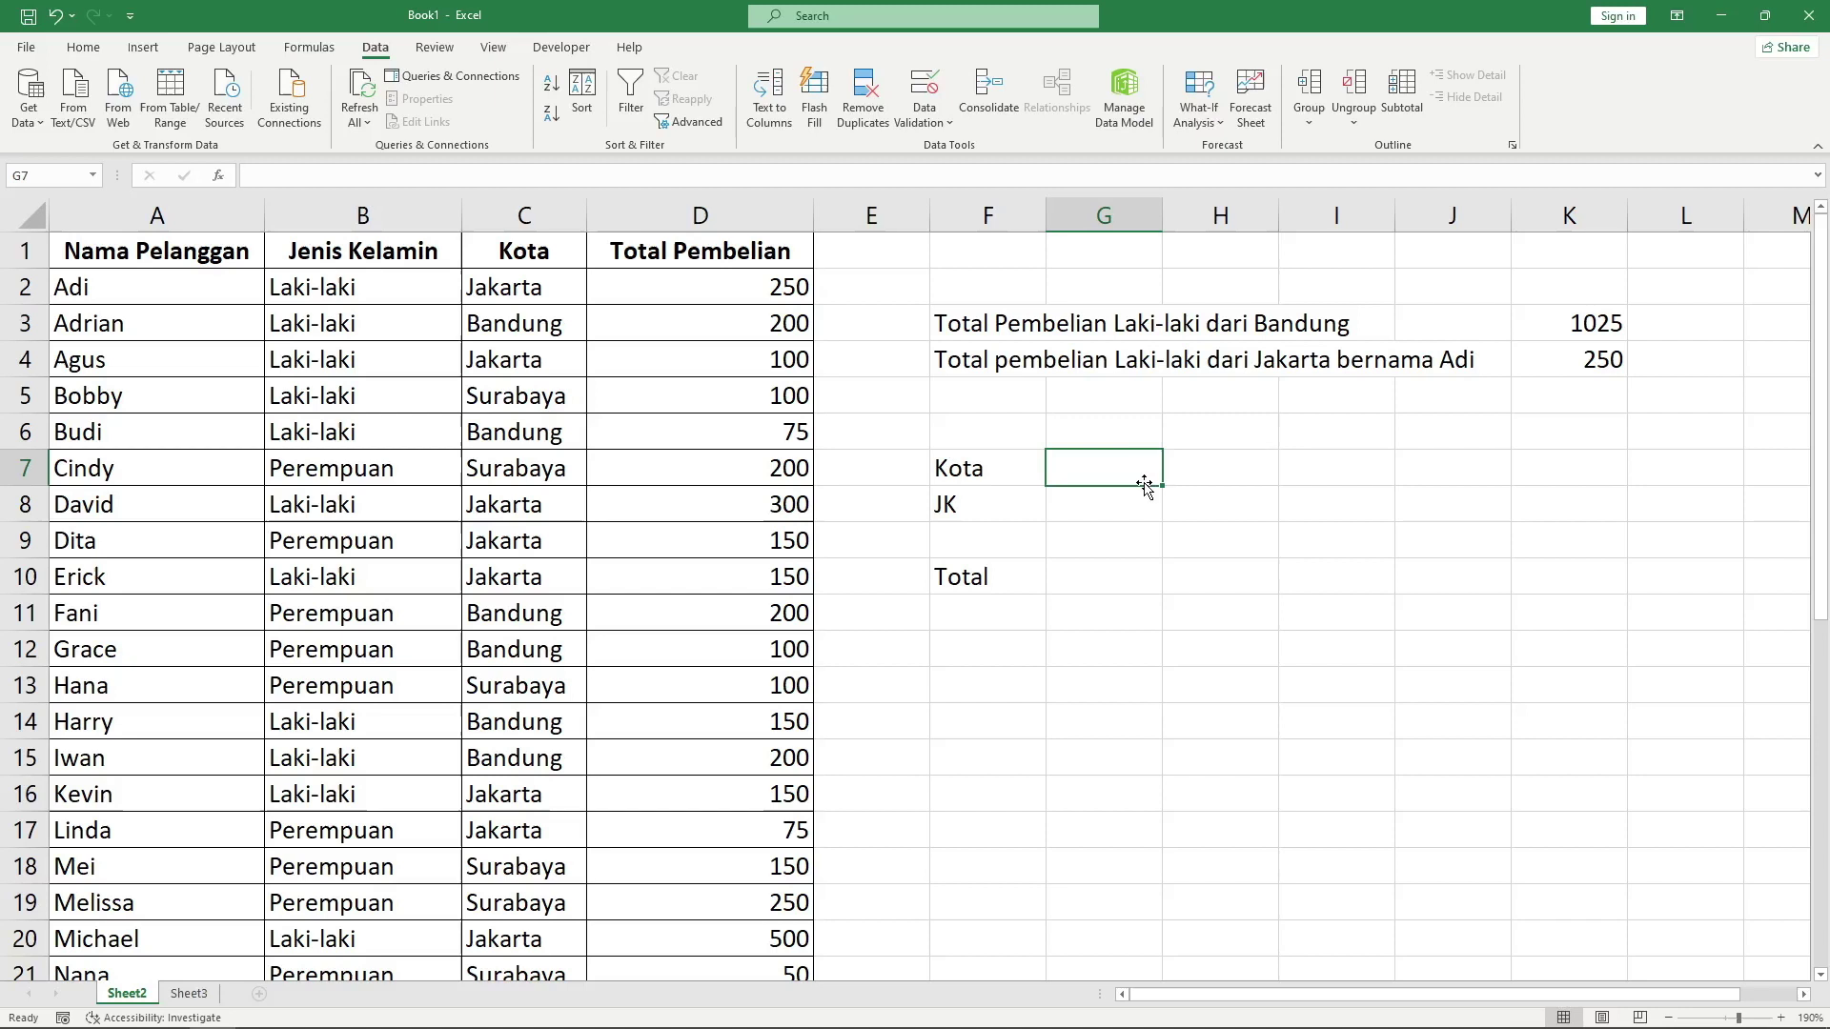
pyautogui.scroll(-7, 353, 772)
pyautogui.click(376, 686)
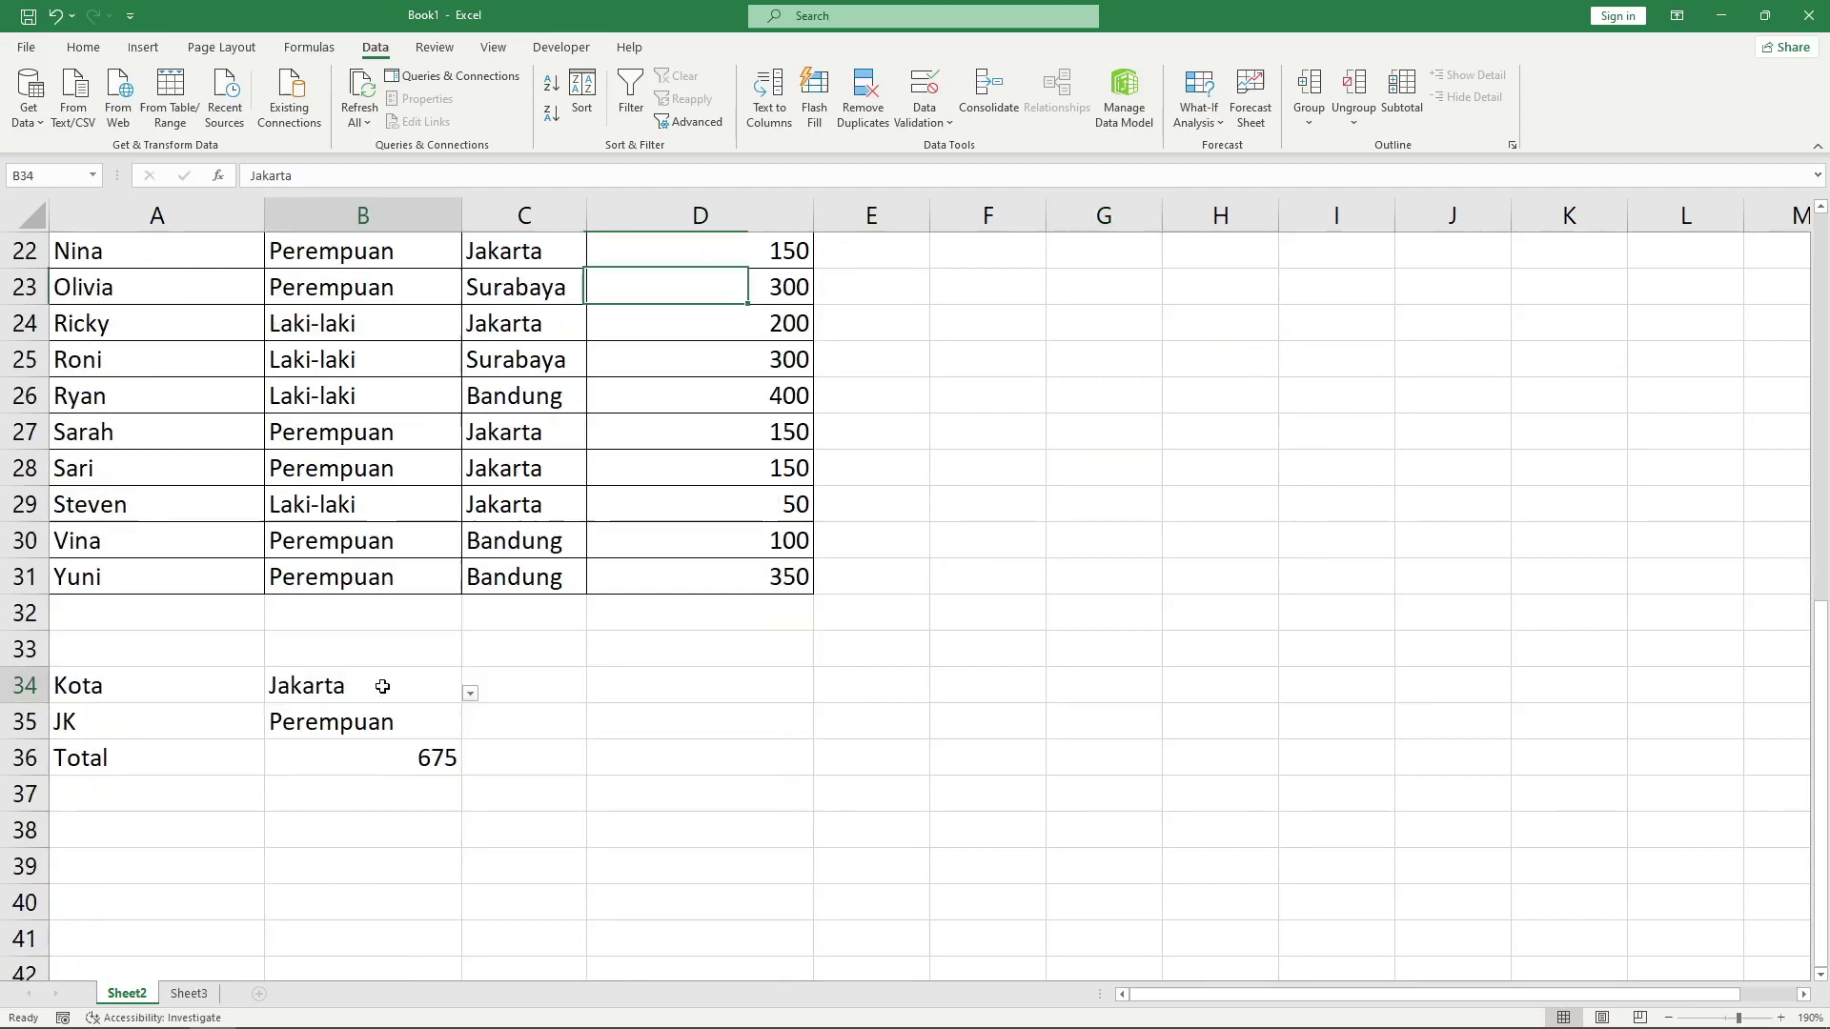
pyautogui.click(470, 693)
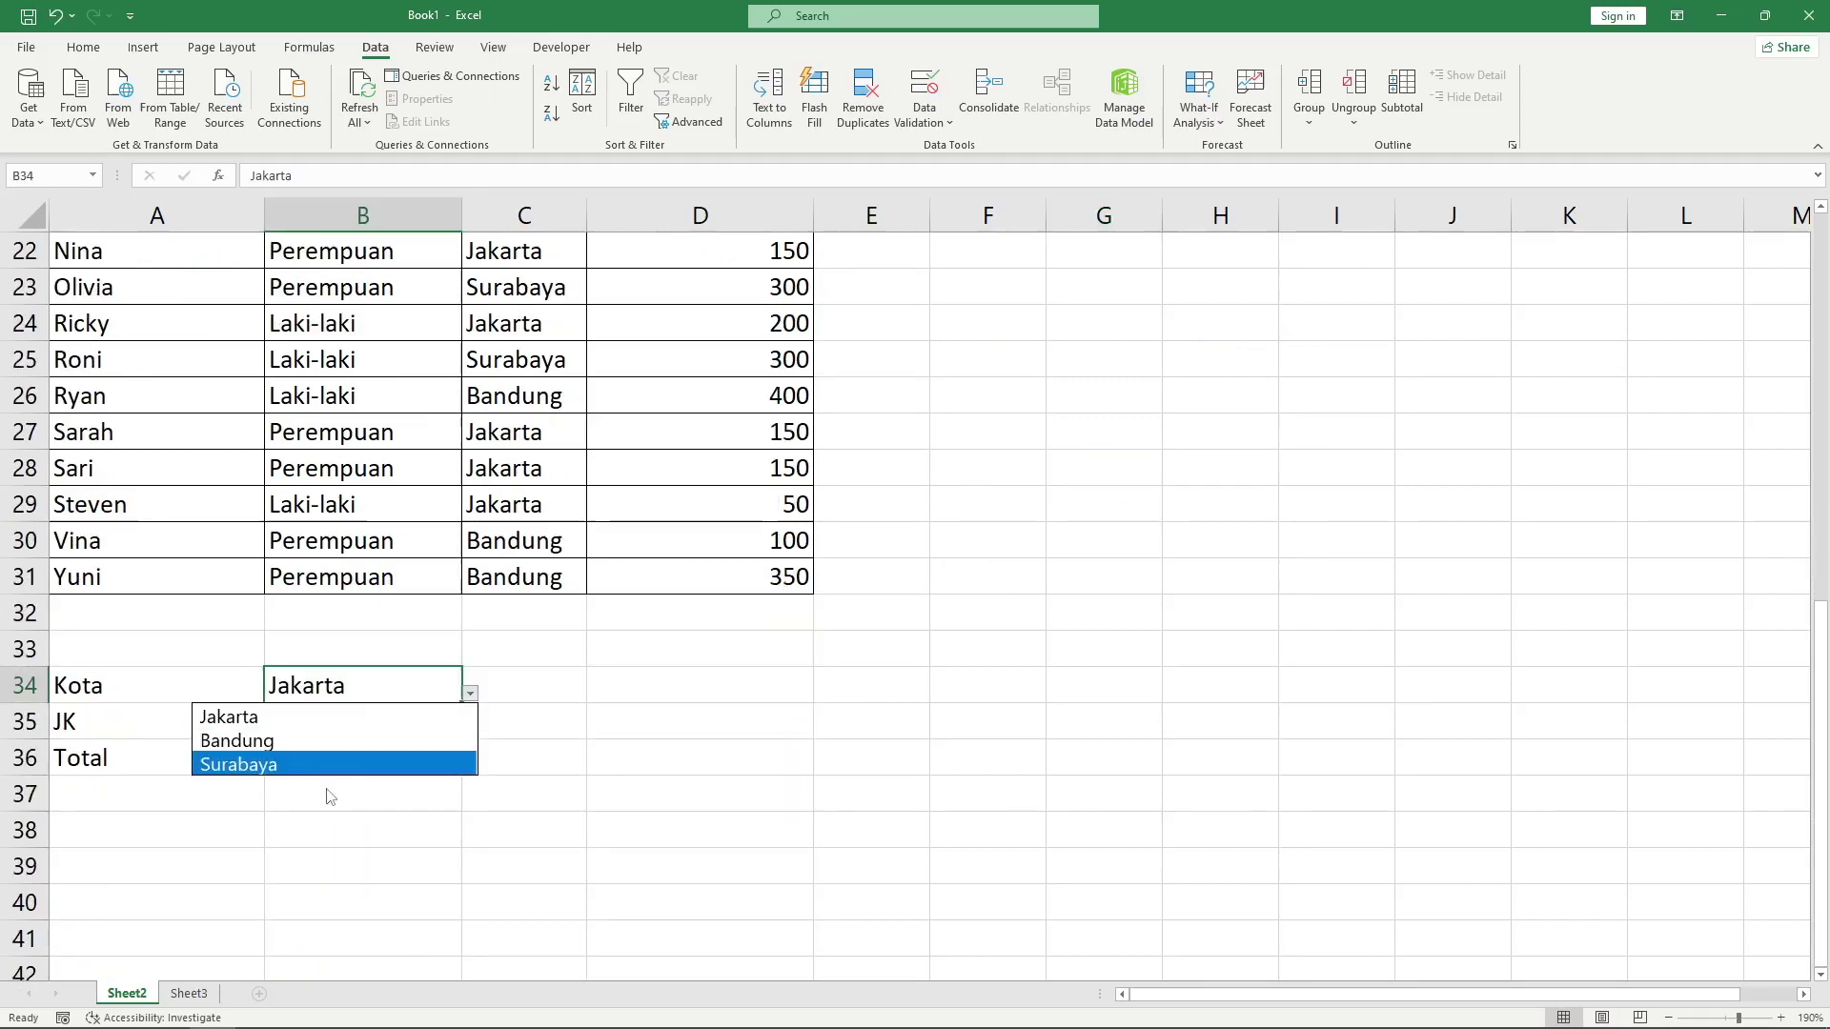
pyautogui.click(428, 723)
pyautogui.click(470, 729)
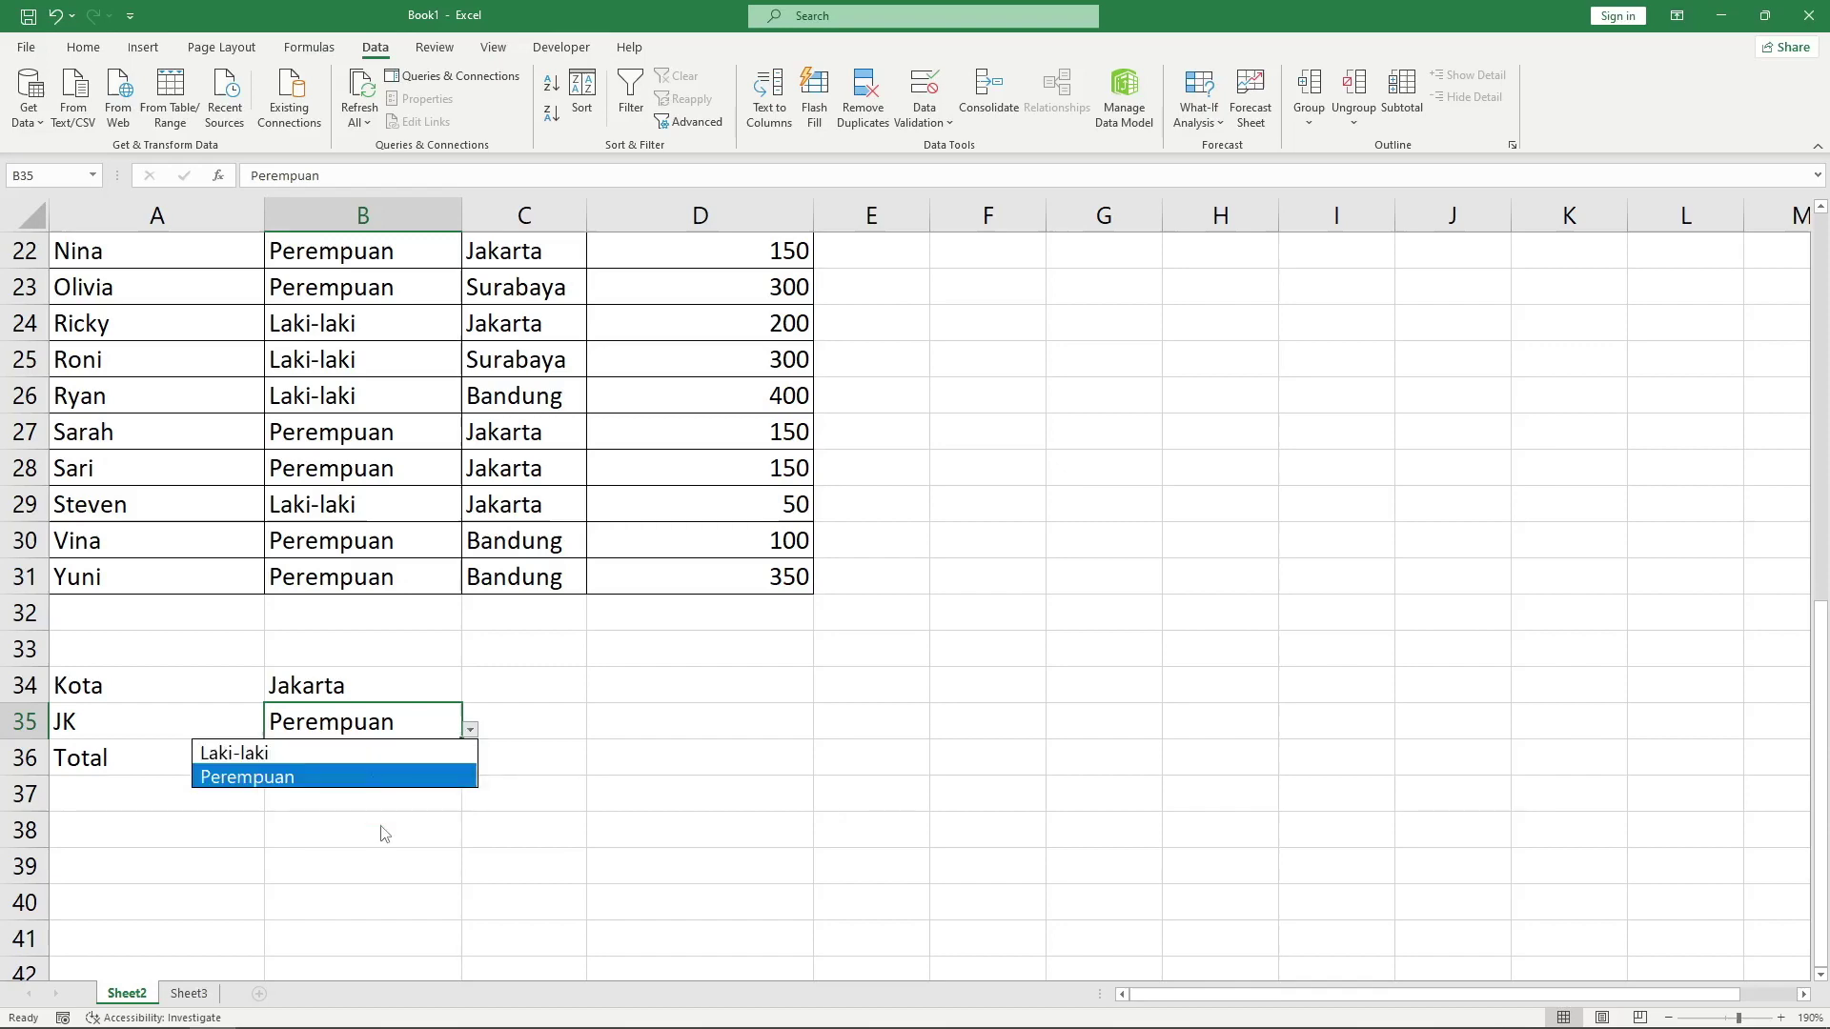
# Select the name, gender and city data A1:C31.
pyautogui.scroll(7, 356, 565)
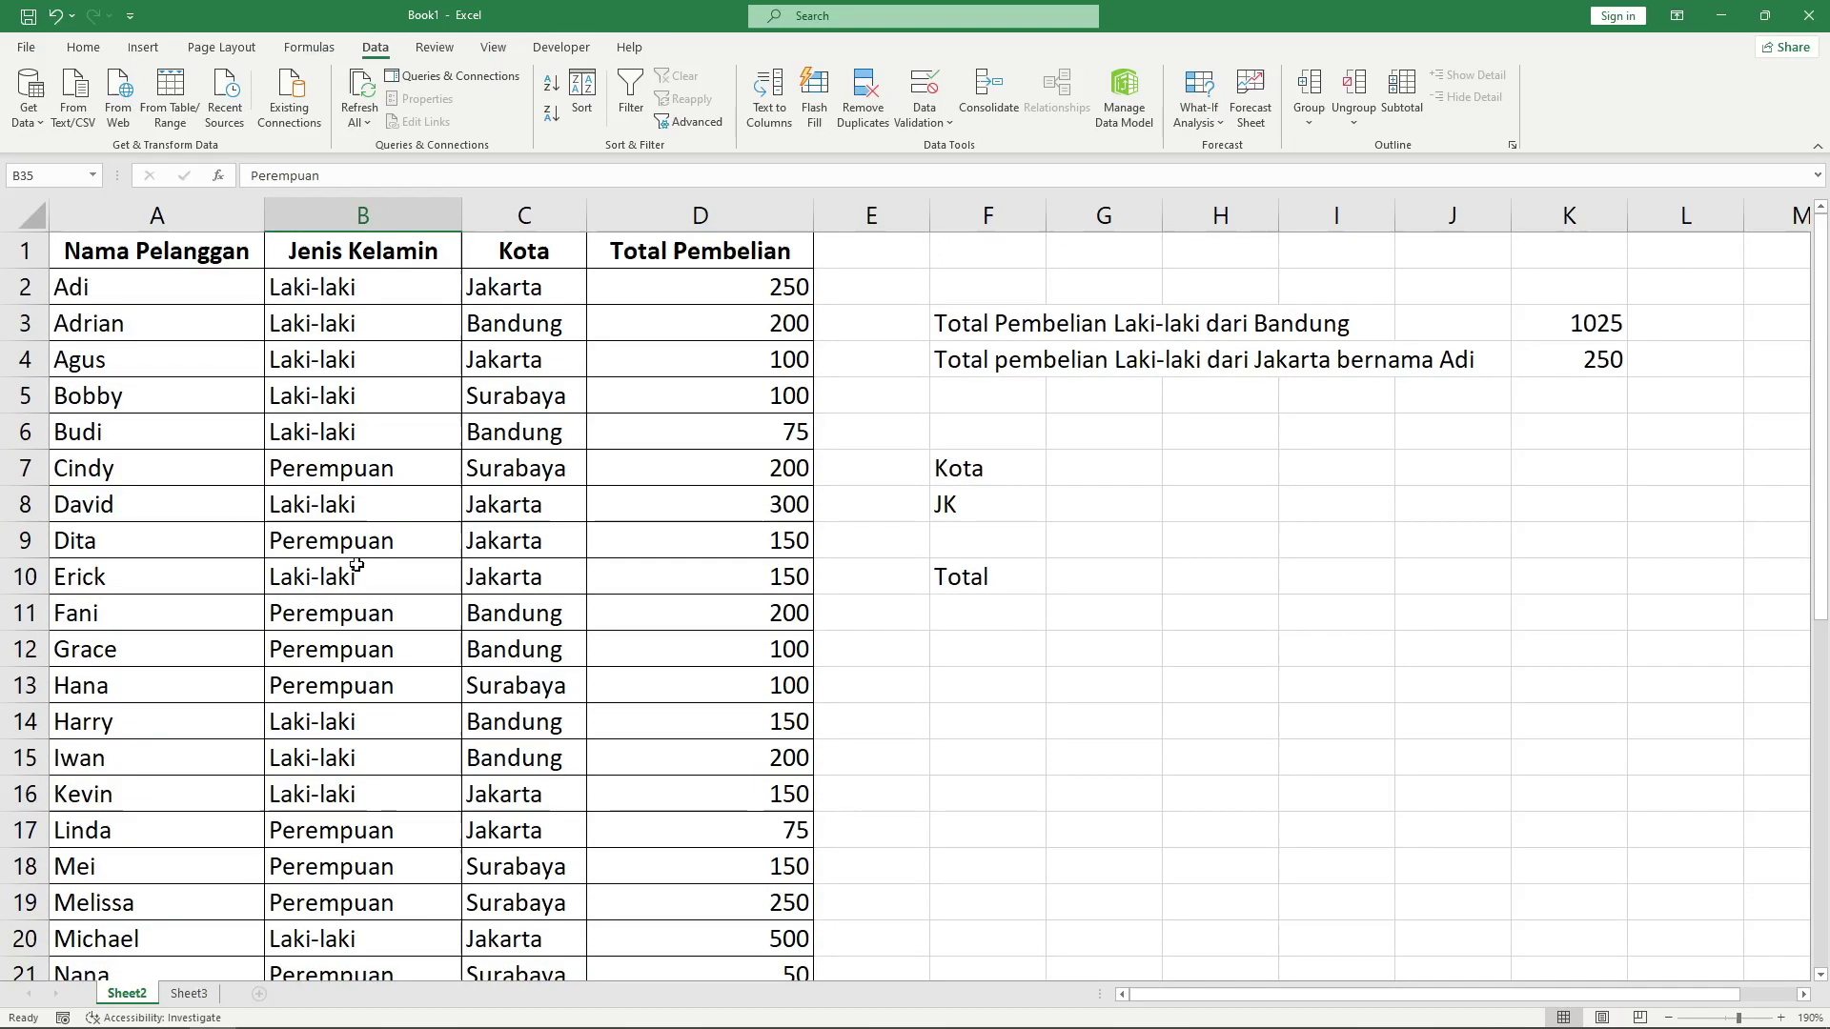
pyautogui.click(183, 260)
pyautogui.scroll(-4, 284, 577)
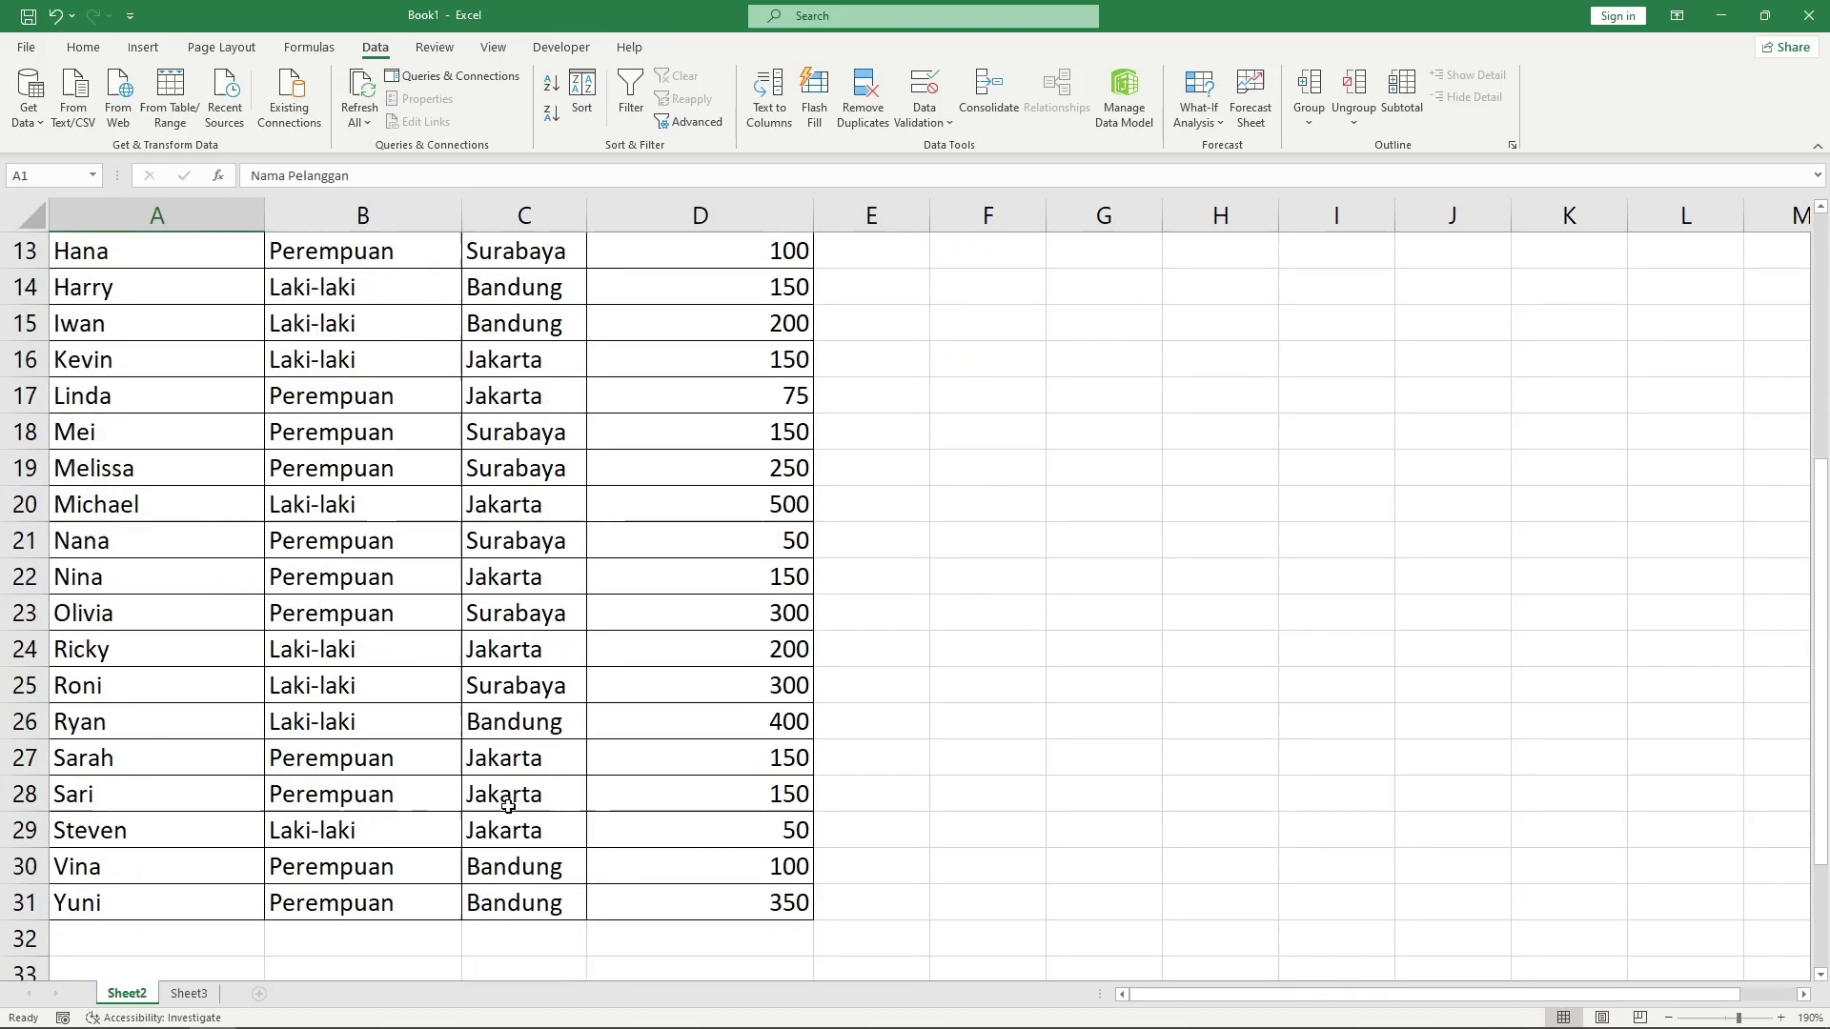
pyautogui.keyDown('shift'); pyautogui.click(542, 905); pyautogui.keyUp('shift')
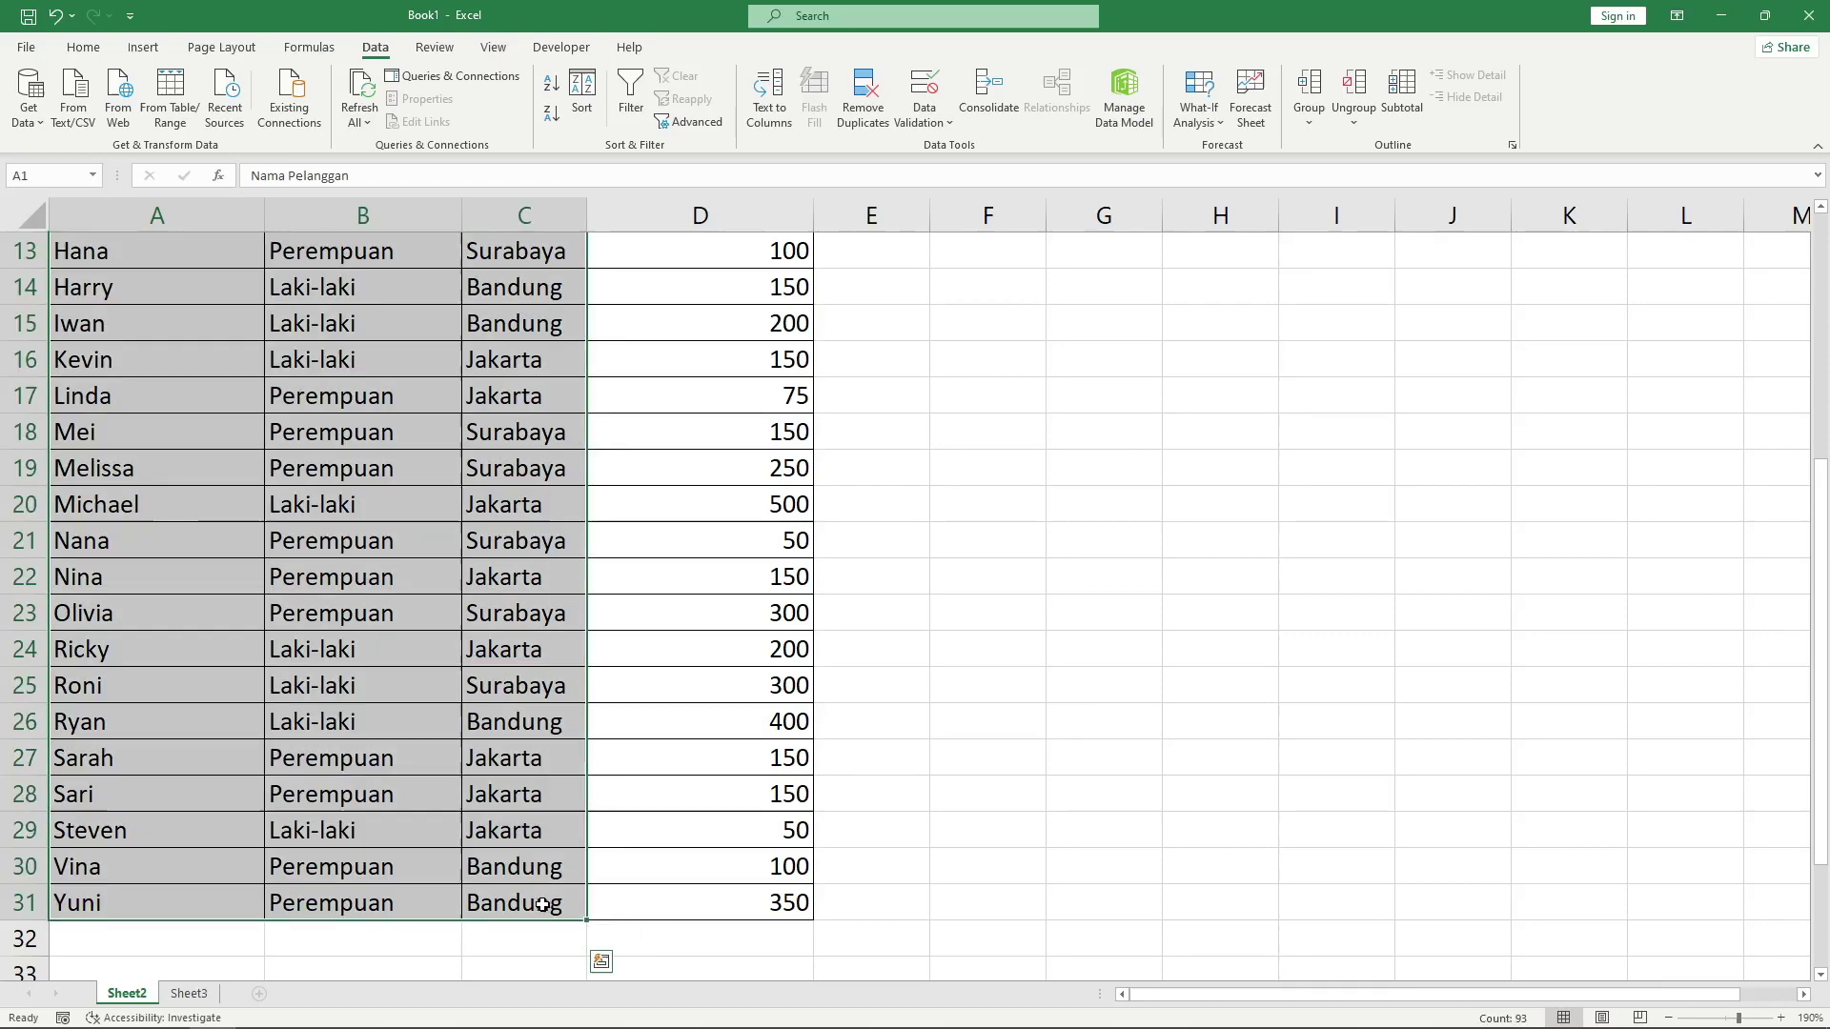
# Copy A1:C31 into a new Sheet4 and autofit columns A to C.
pyautogui.hotkey('ctrl', 'c')
pyautogui.click(258, 993)
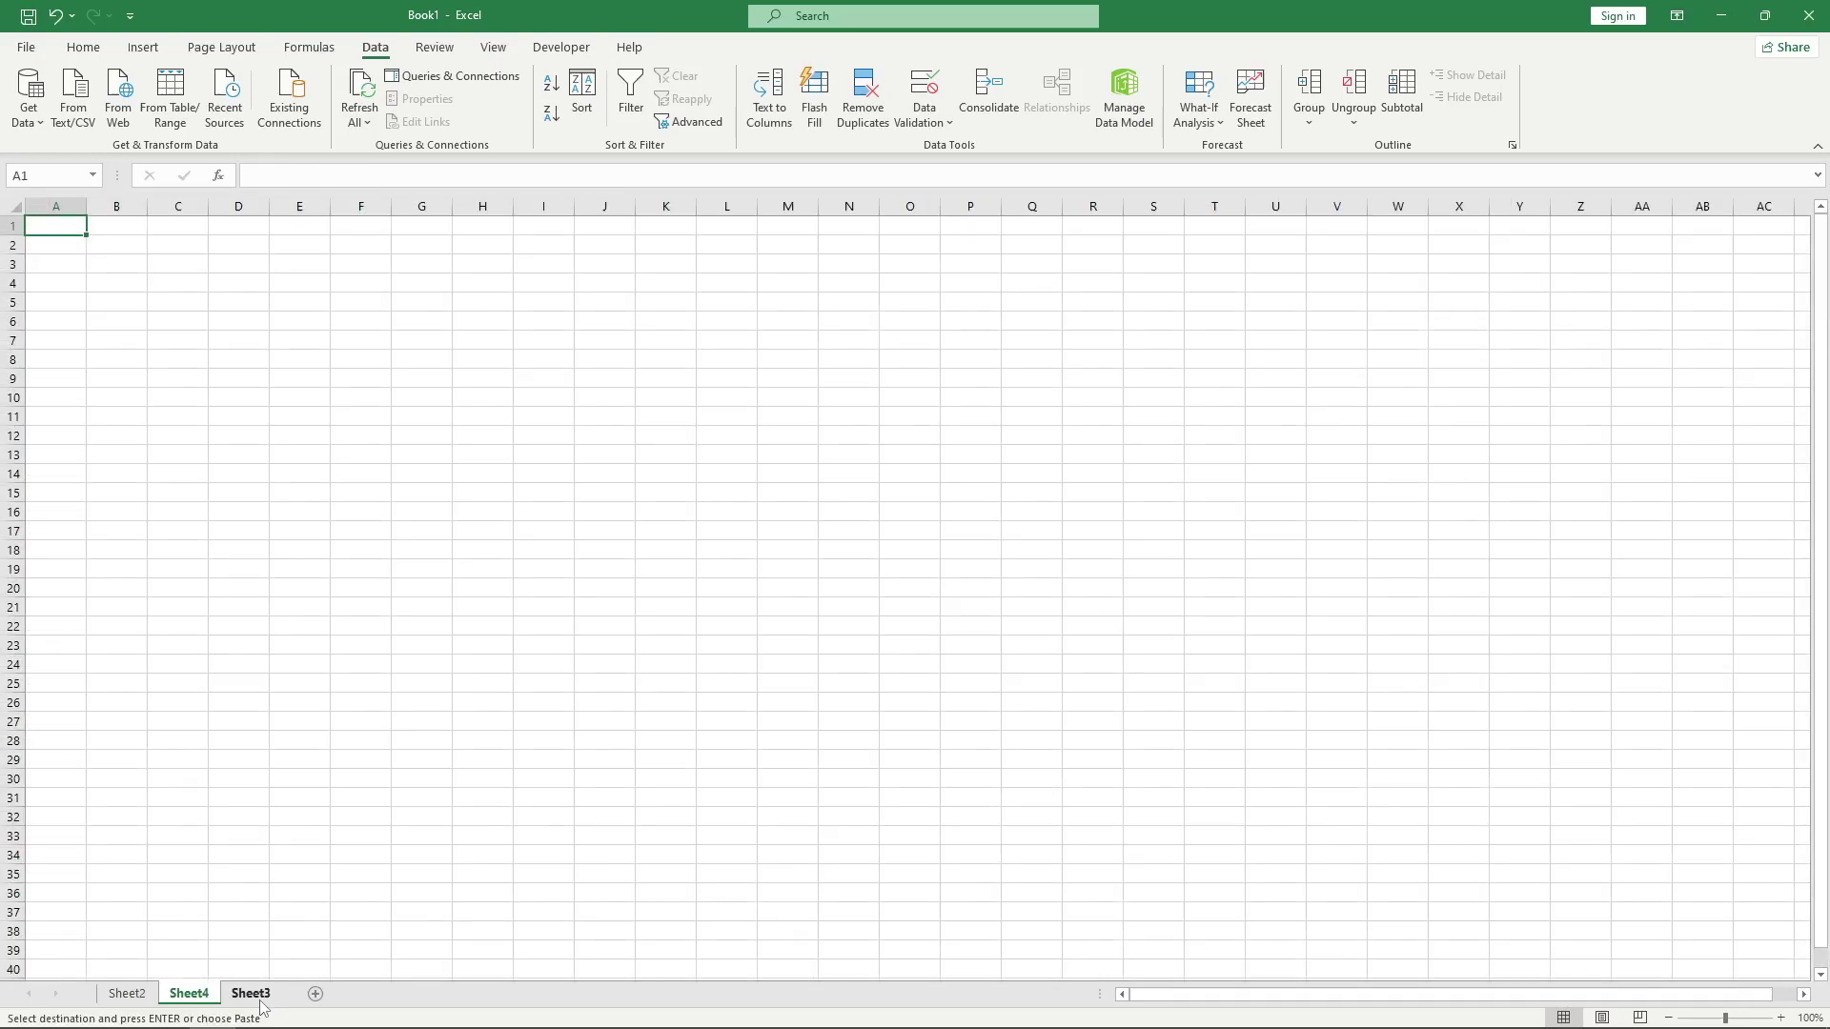
pyautogui.hotkey('ctrl', 'v')
pyautogui.moveTo(65, 206); pyautogui.dragTo(172, 206)
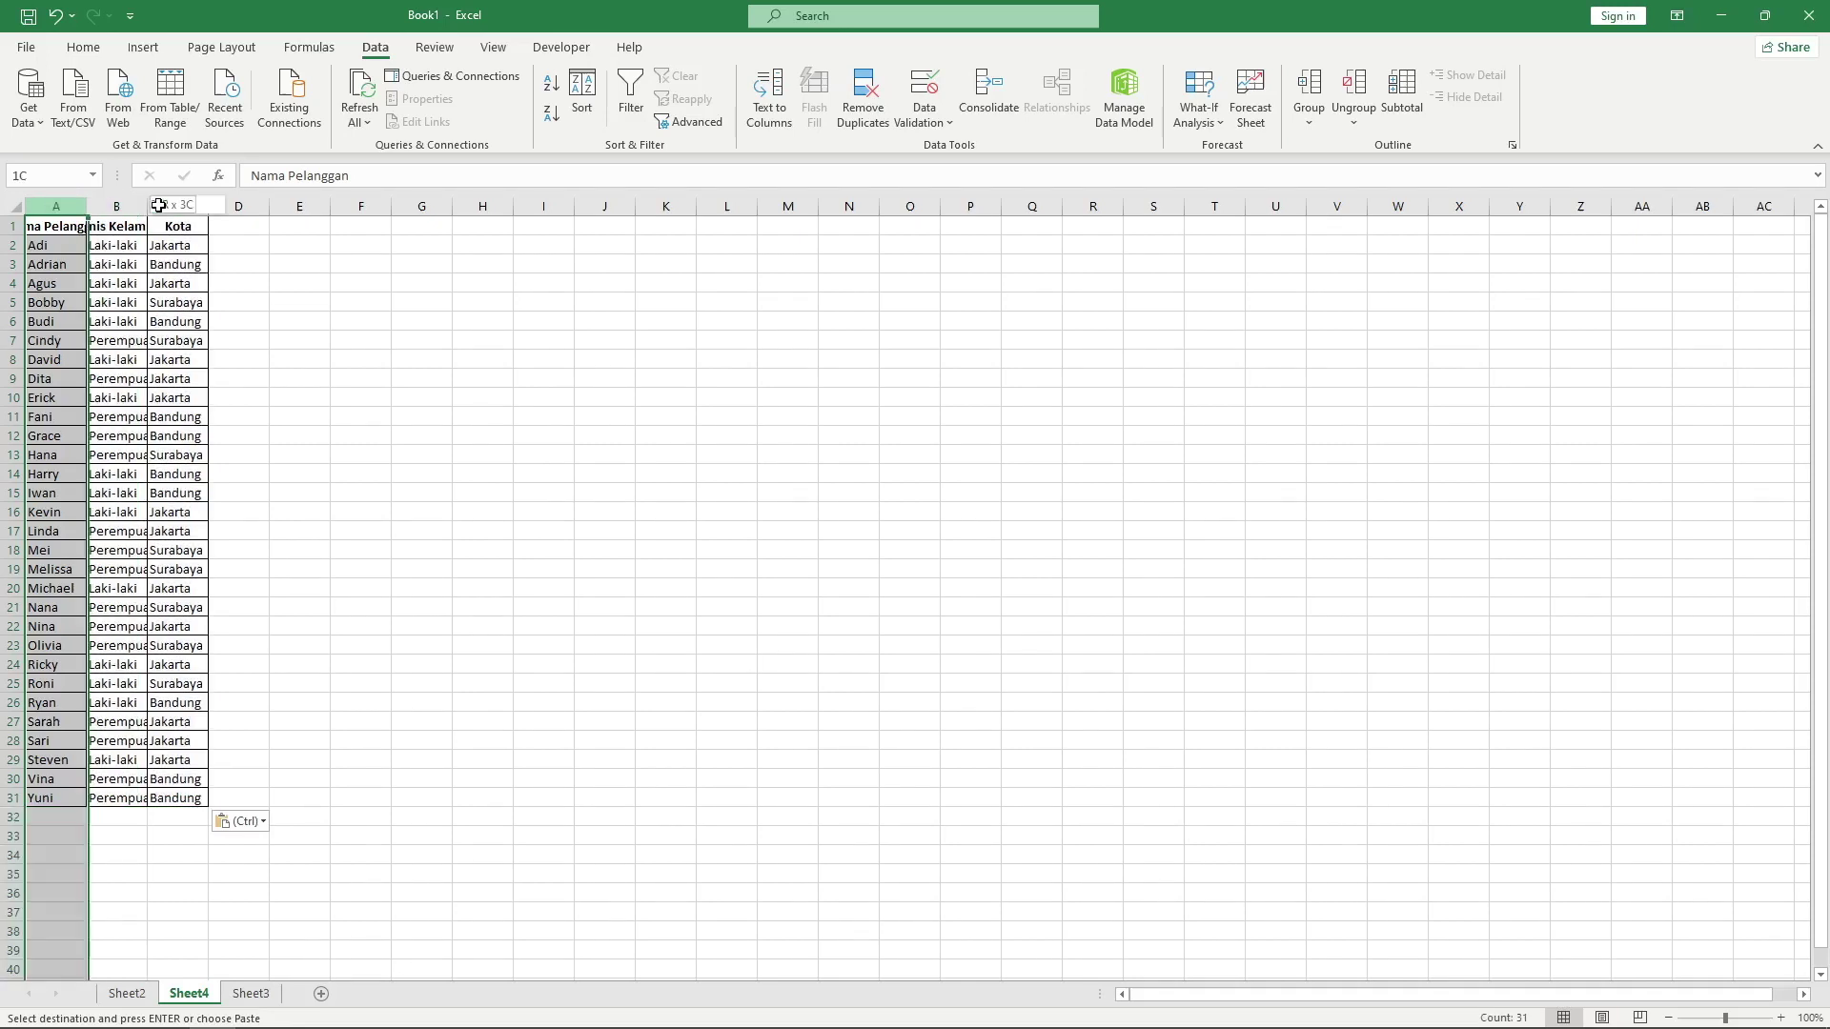
pyautogui.doubleClick(84, 207)
# Run Remove Duplicates on the Nama Pelanggan column alone; no duplicates are found.
pyautogui.click(66, 206)
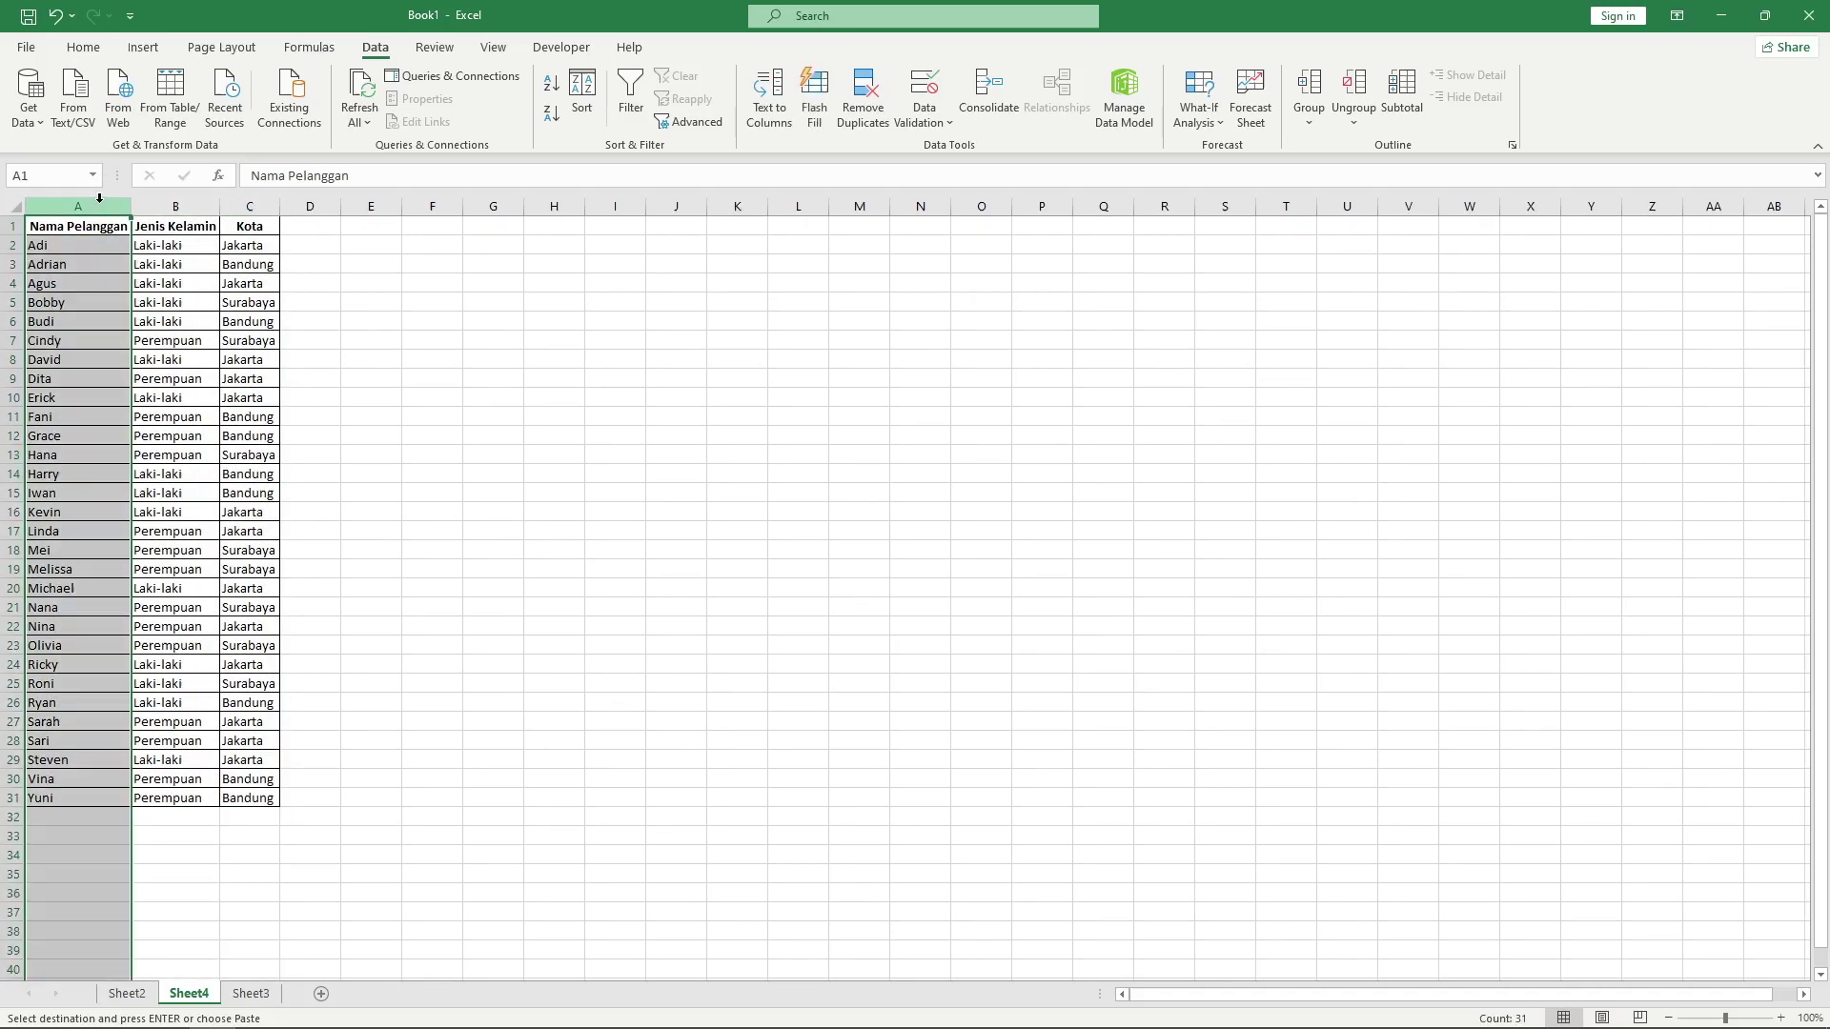
pyautogui.click(863, 96)
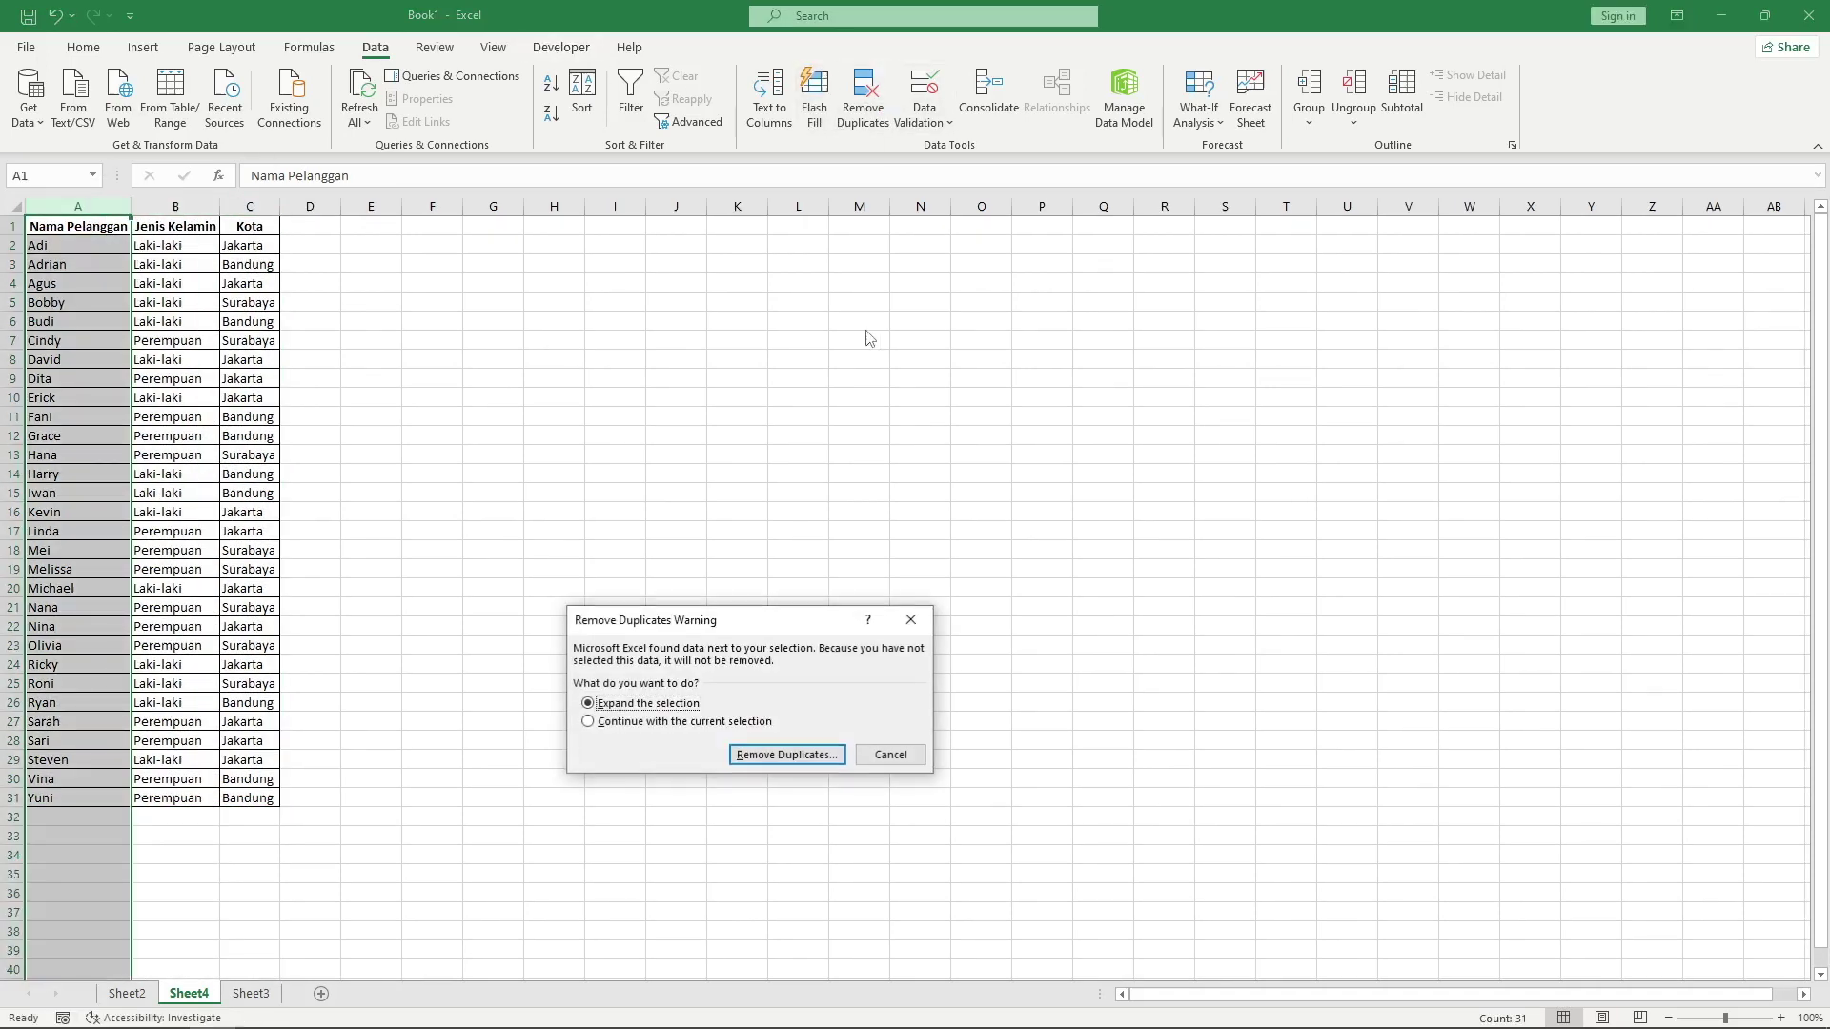
pyautogui.click(682, 722)
pyautogui.click(779, 758)
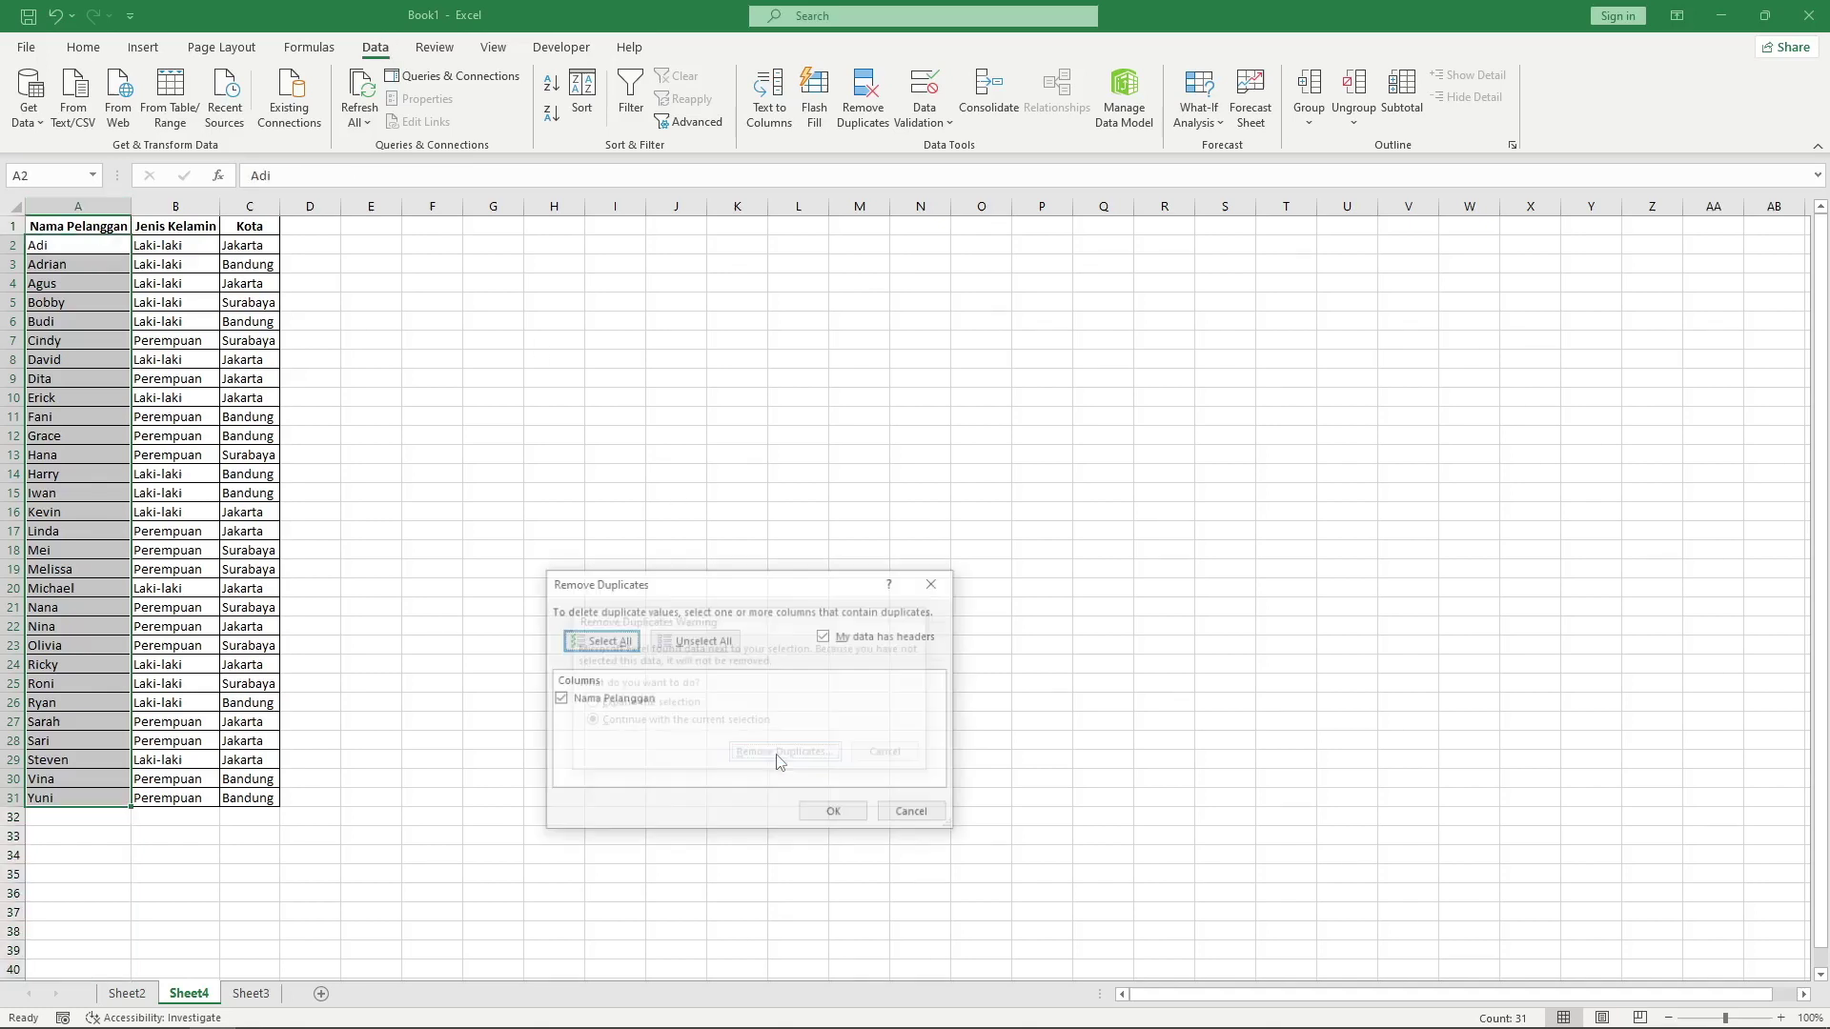
pyautogui.click(923, 576)
pyautogui.click(78, 206)
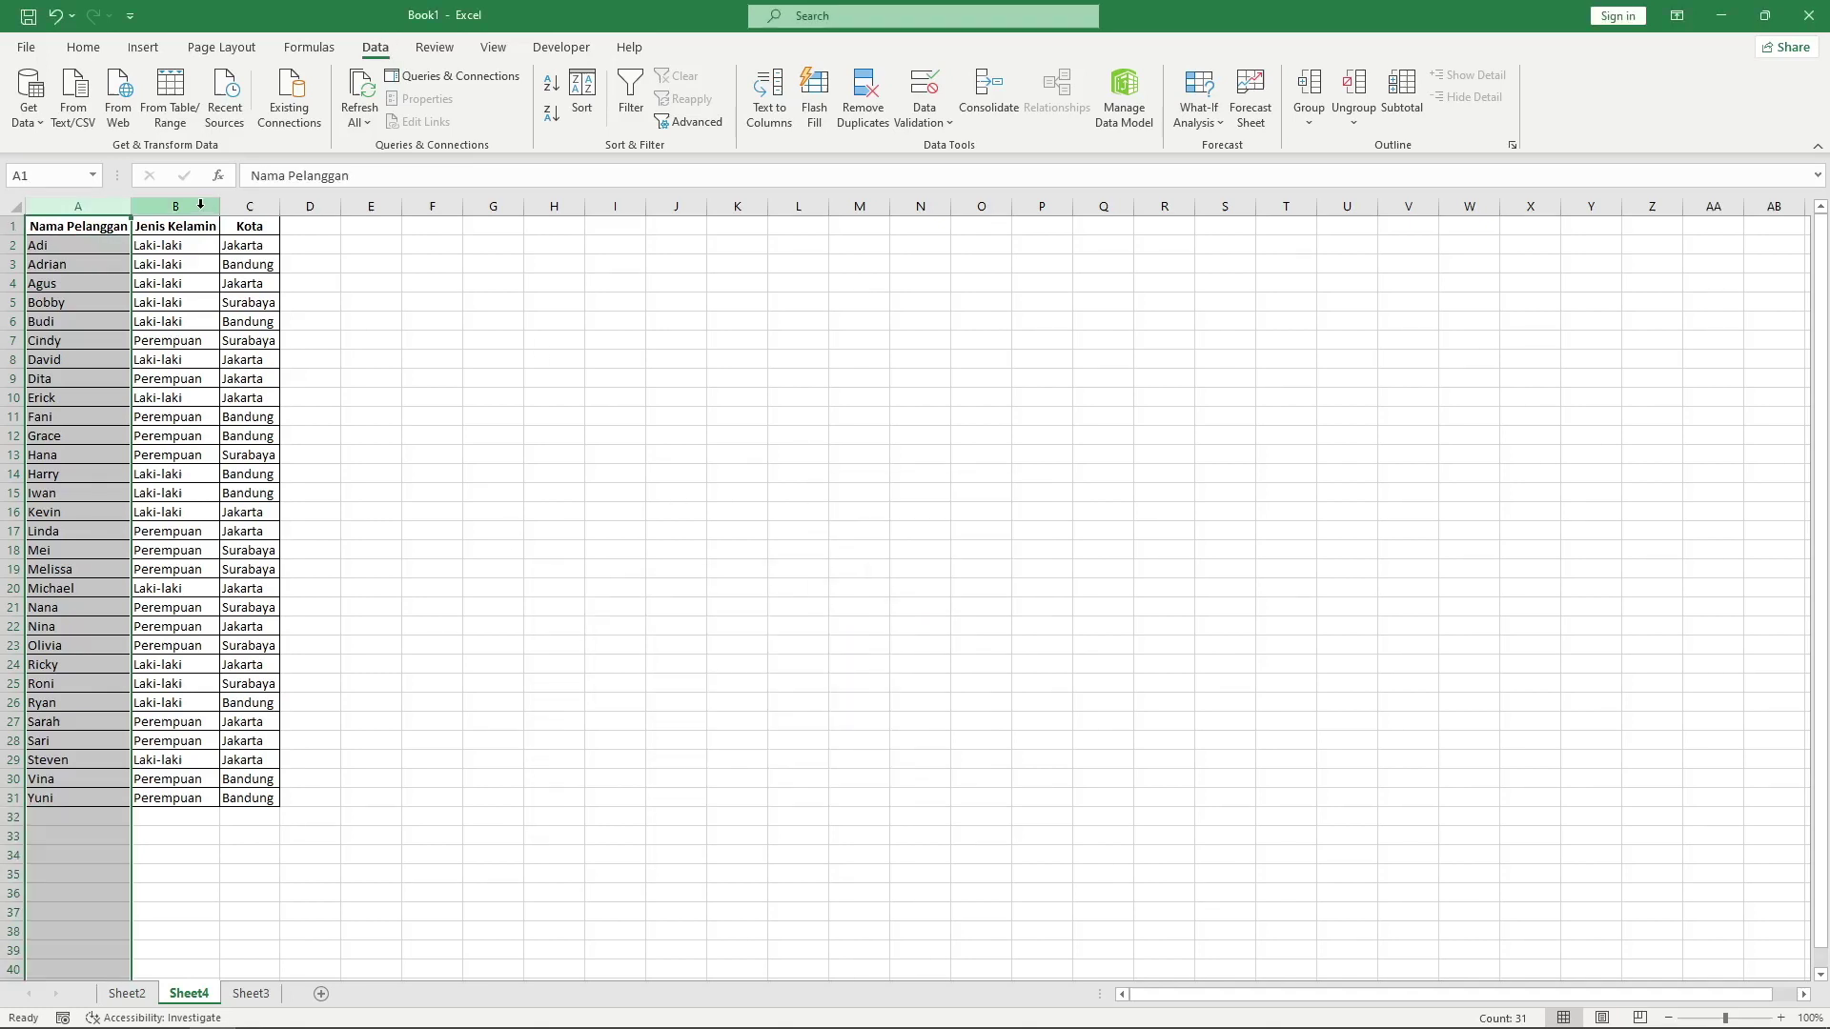
# Remove duplicates from Jenis Kelamin, leaving Laki-laki and Perempuan.
pyautogui.click(200, 206)
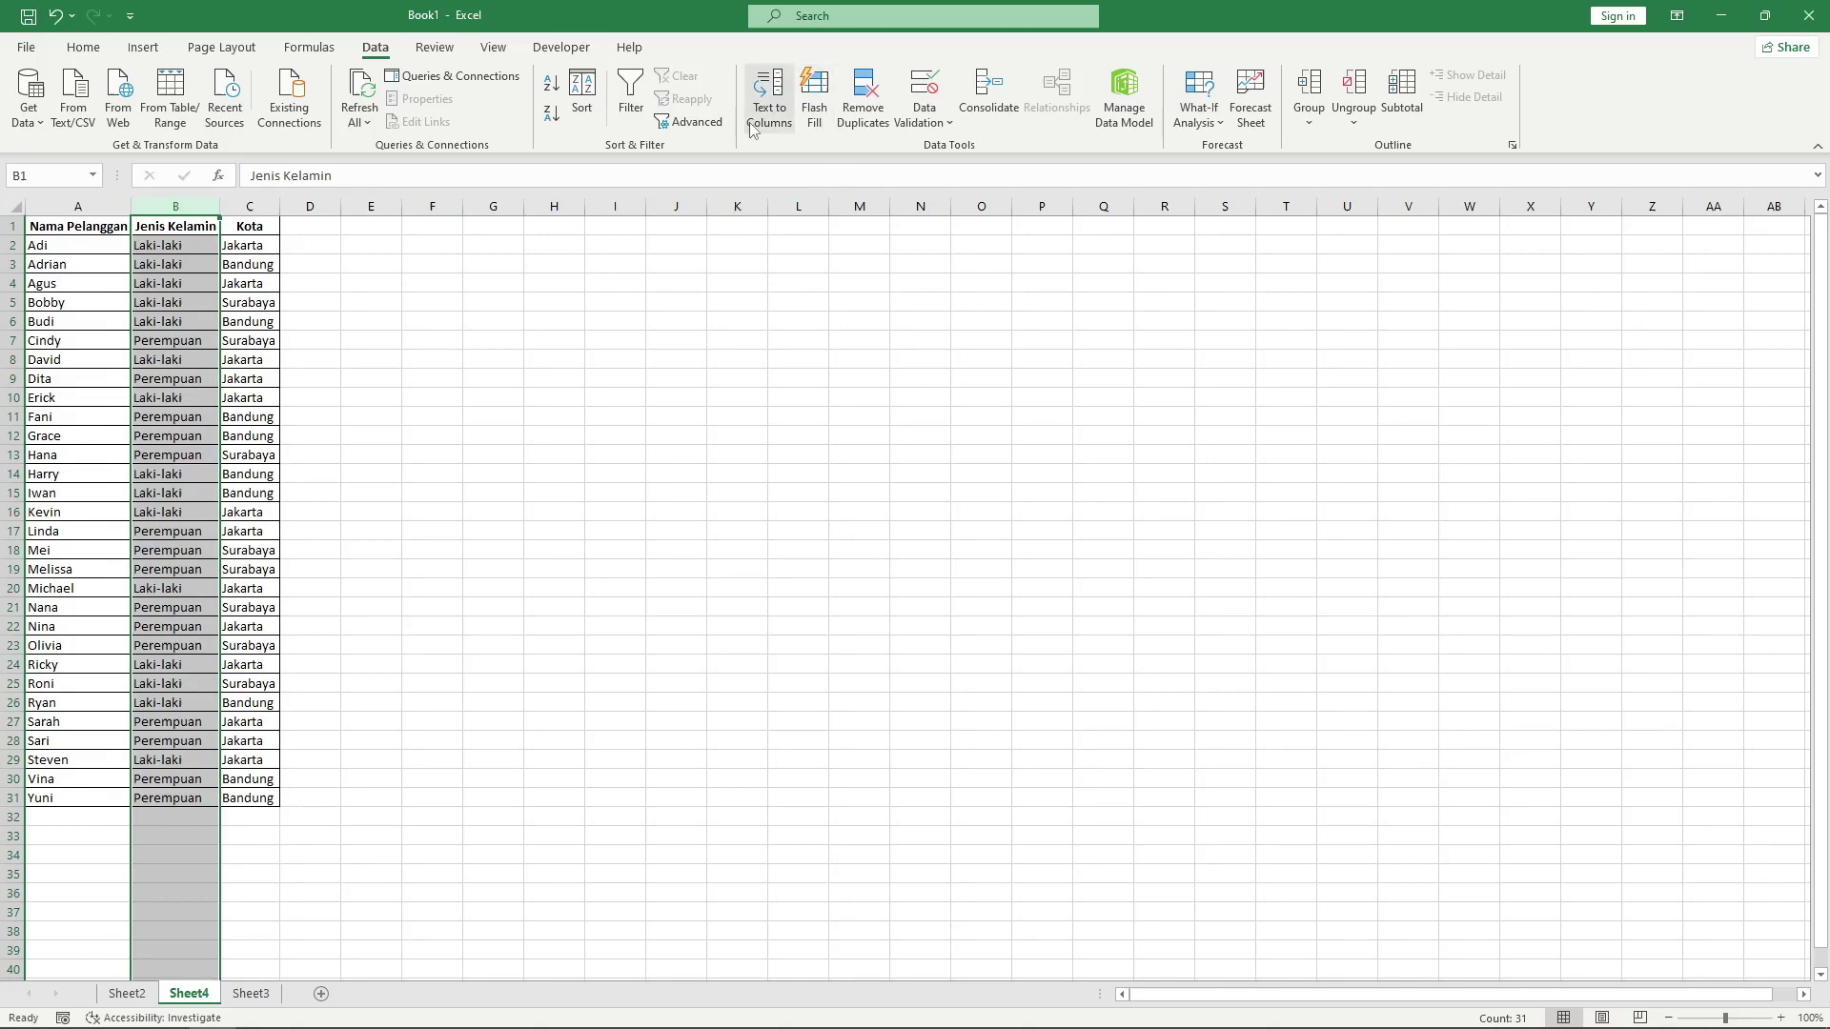
pyautogui.click(862, 96)
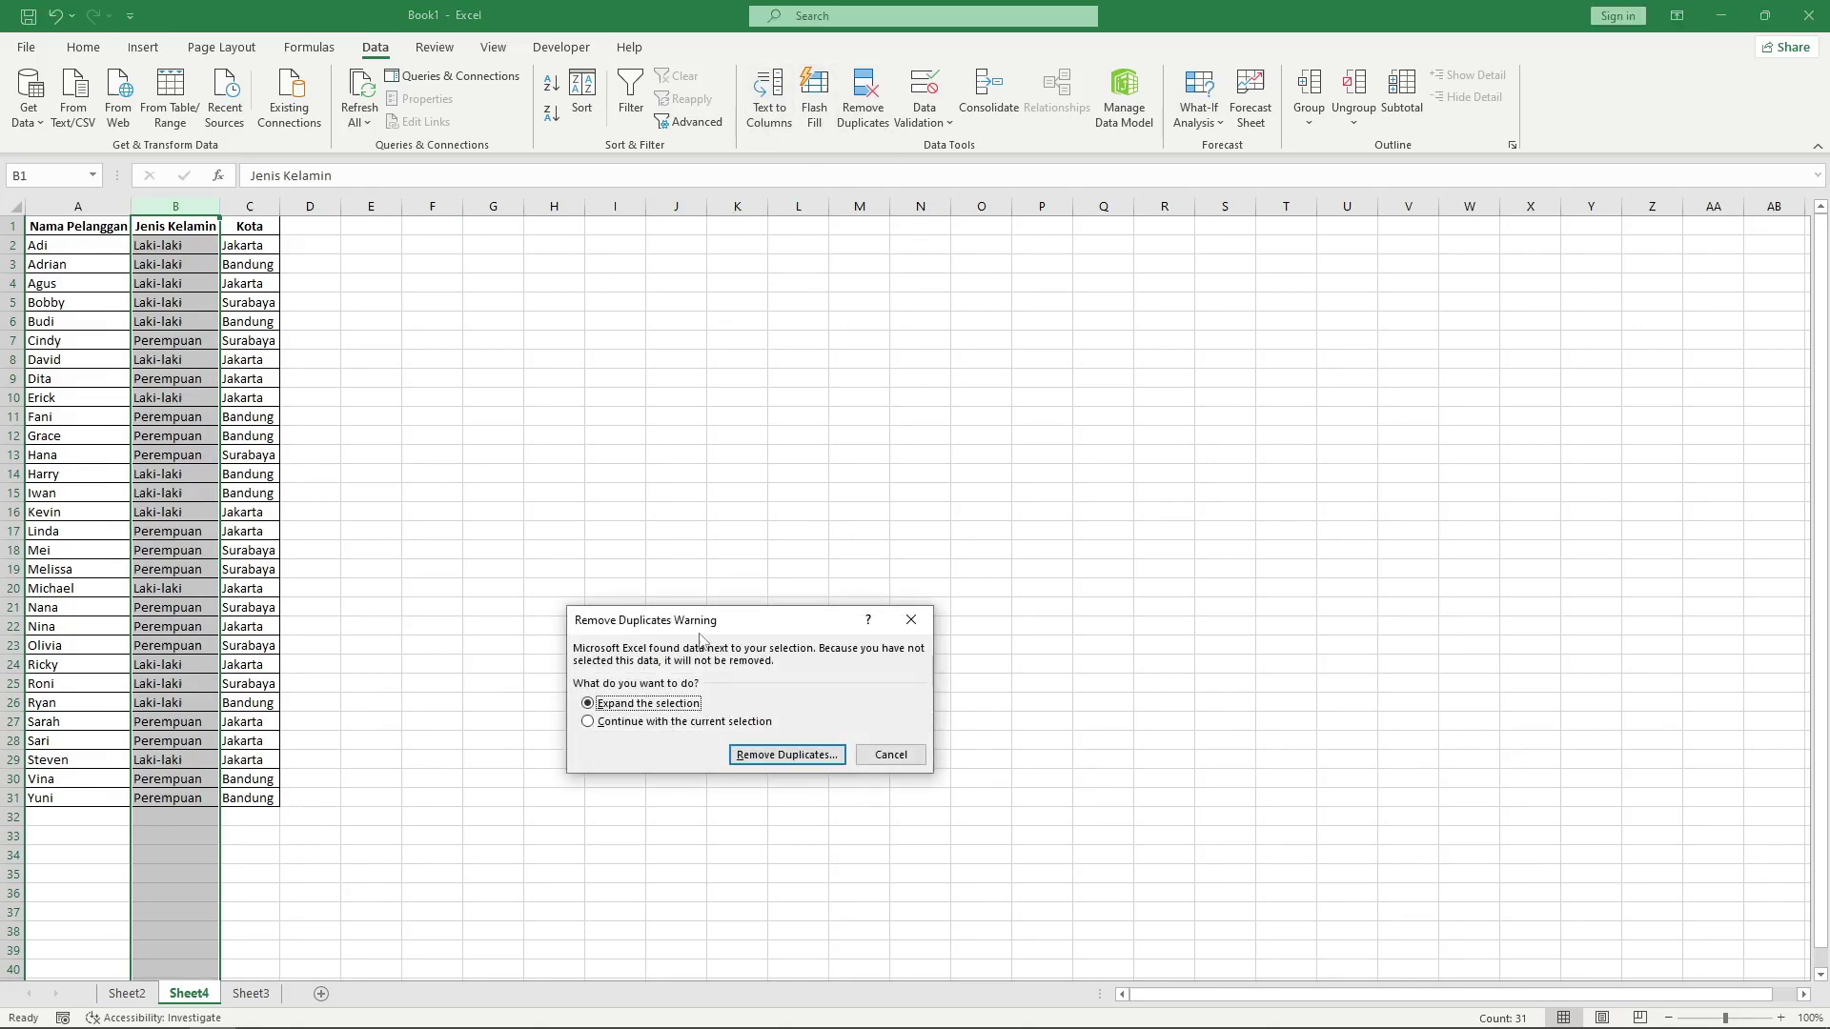
pyautogui.click(642, 723)
pyautogui.click(787, 755)
pyautogui.click(836, 818)
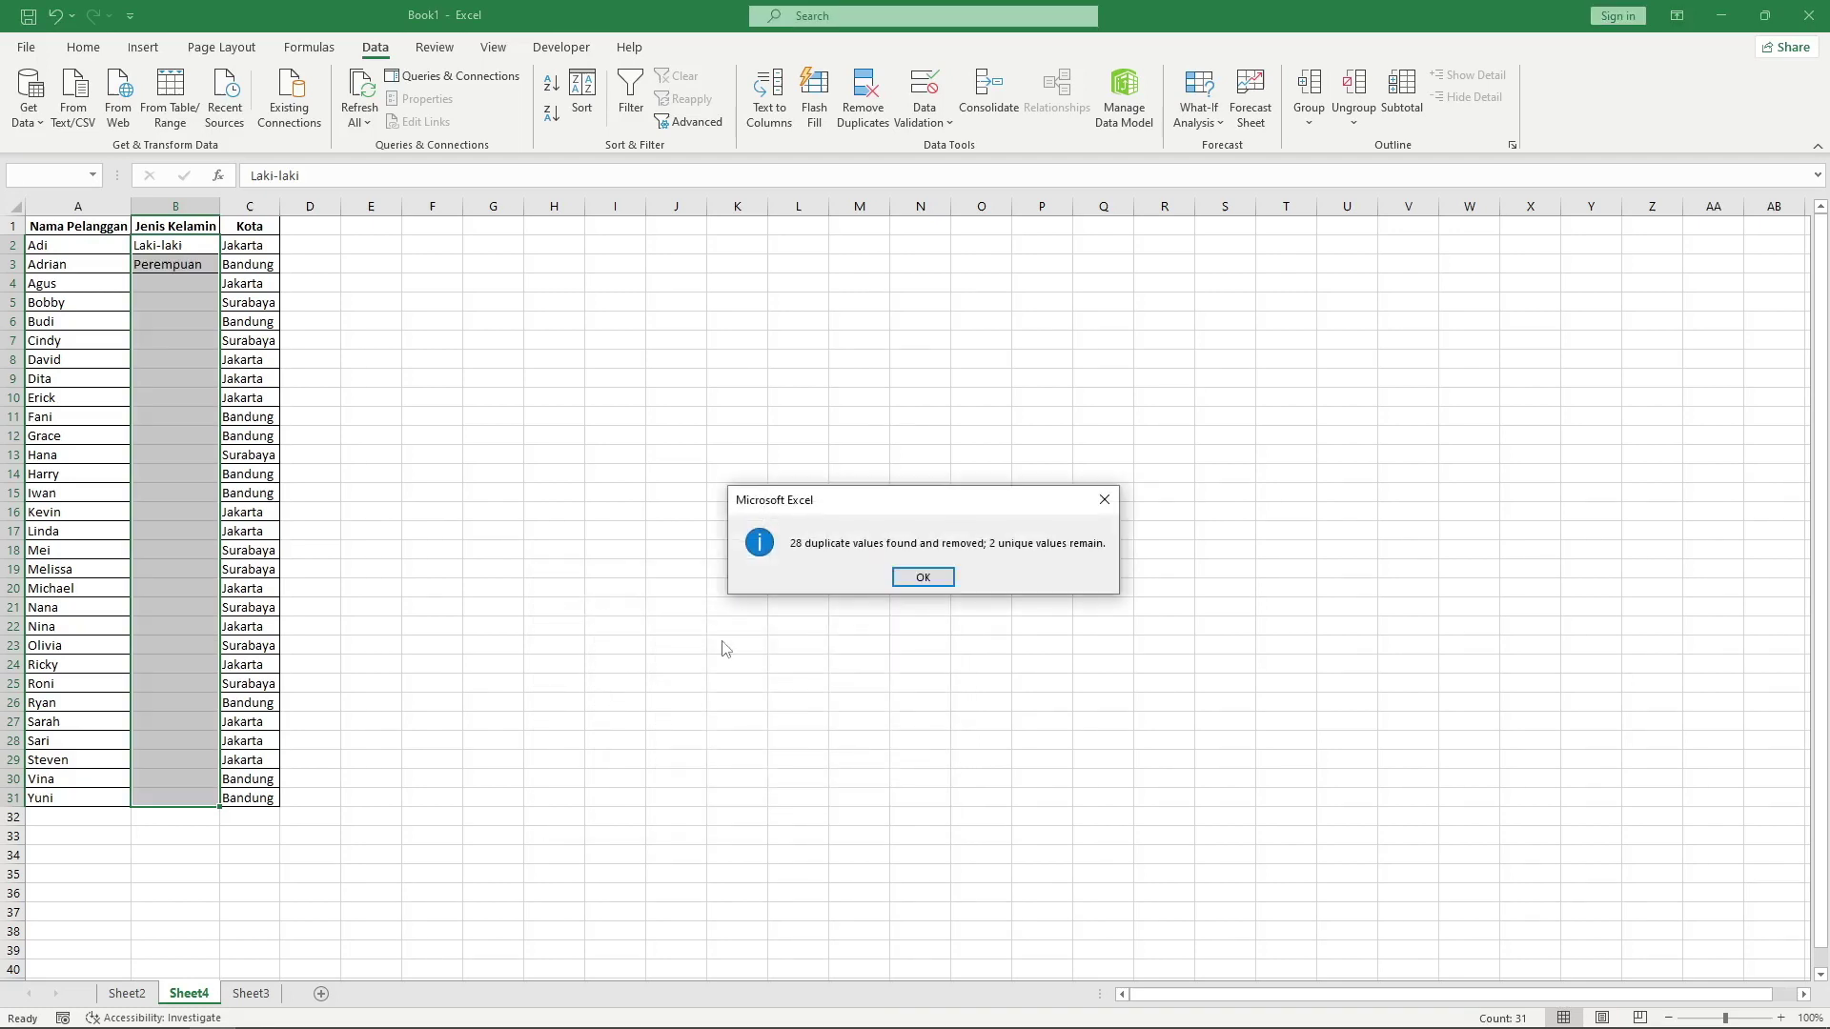
pyautogui.click(922, 577)
pyautogui.click(675, 607)
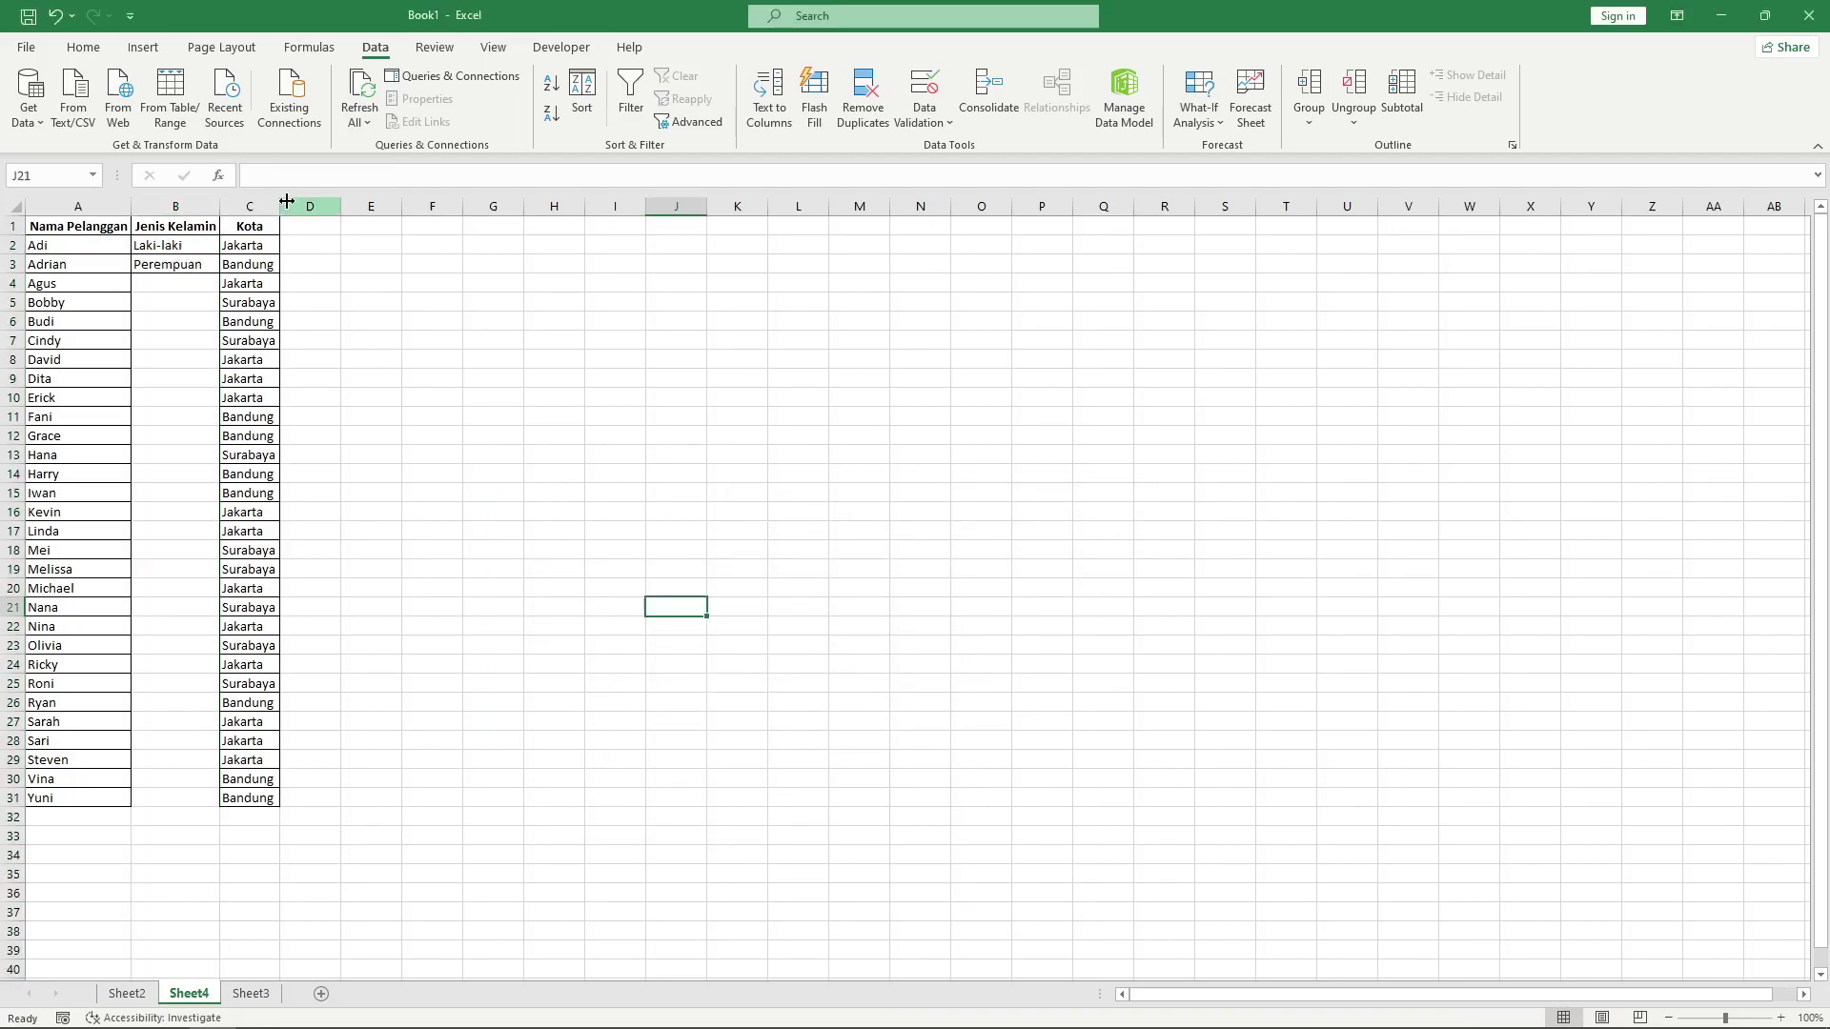
# Reduce Kota to Jakarta, Bandung and Surabaya, then go back to Sheet2.
pyautogui.click(249, 206)
pyautogui.click(854, 118)
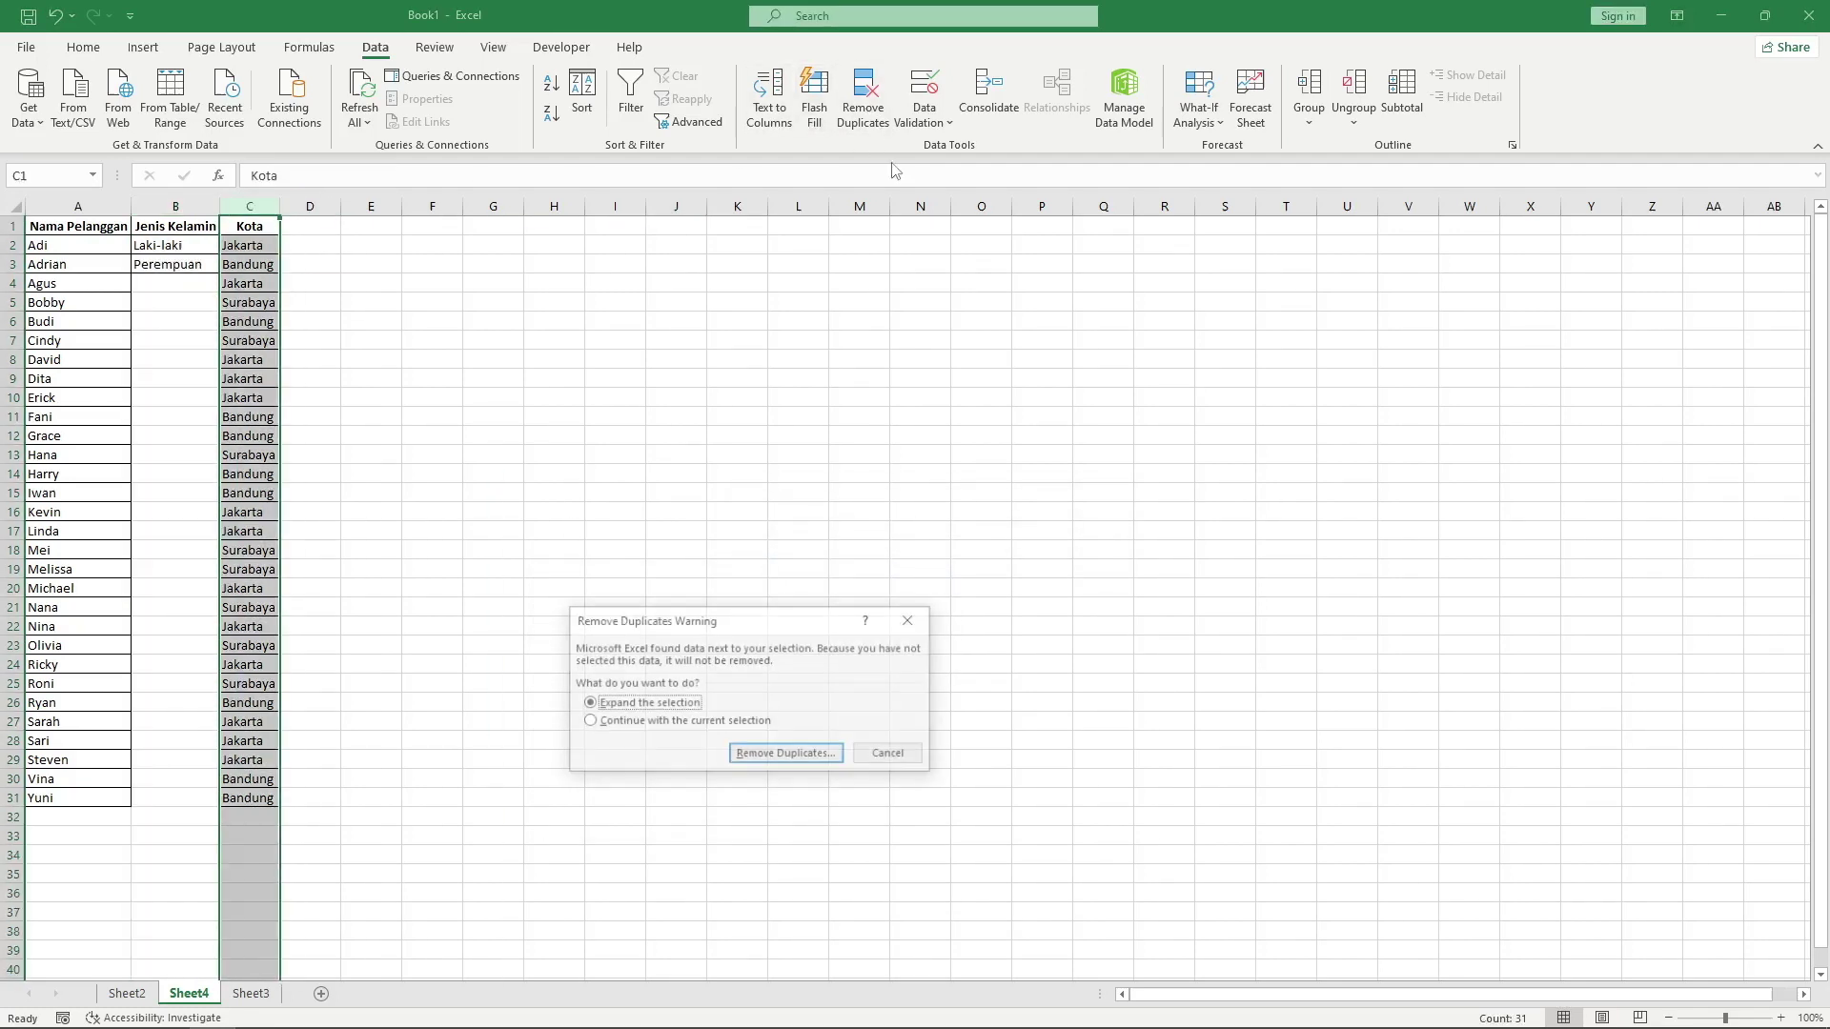
pyautogui.click(629, 722)
pyautogui.click(788, 753)
pyautogui.click(841, 815)
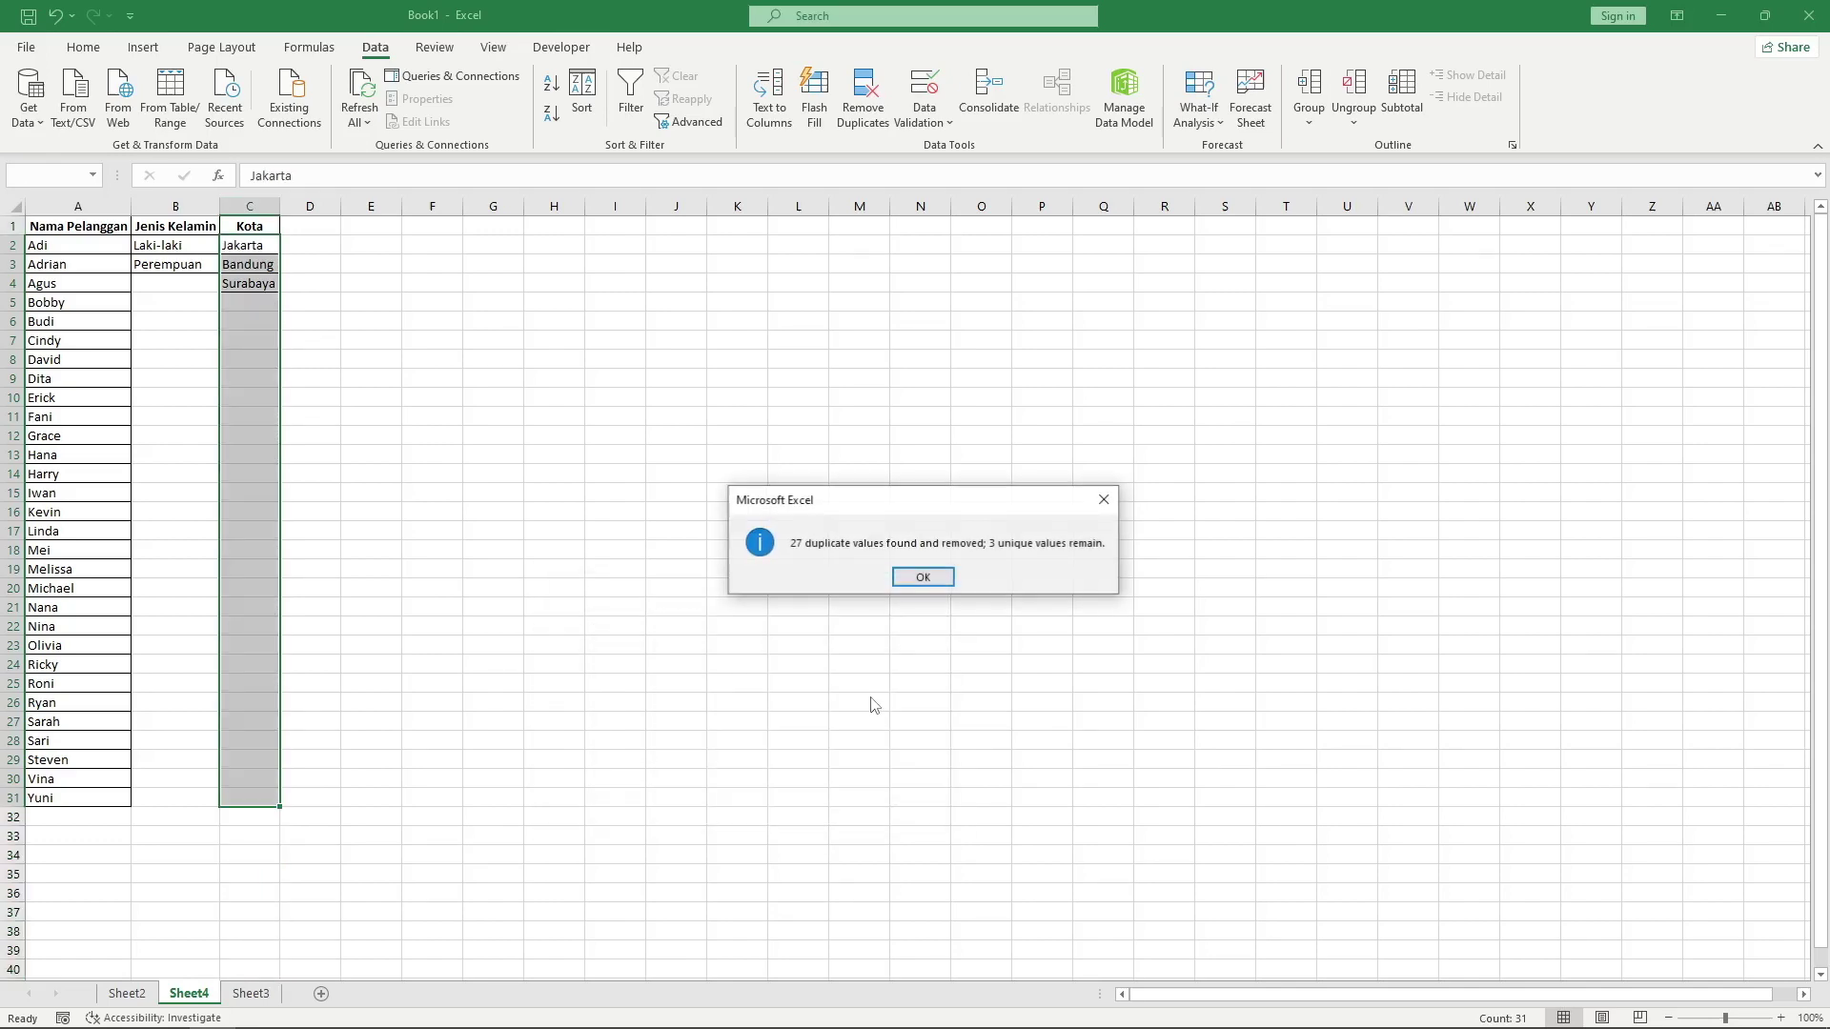
pyautogui.click(924, 575)
pyautogui.click(691, 570)
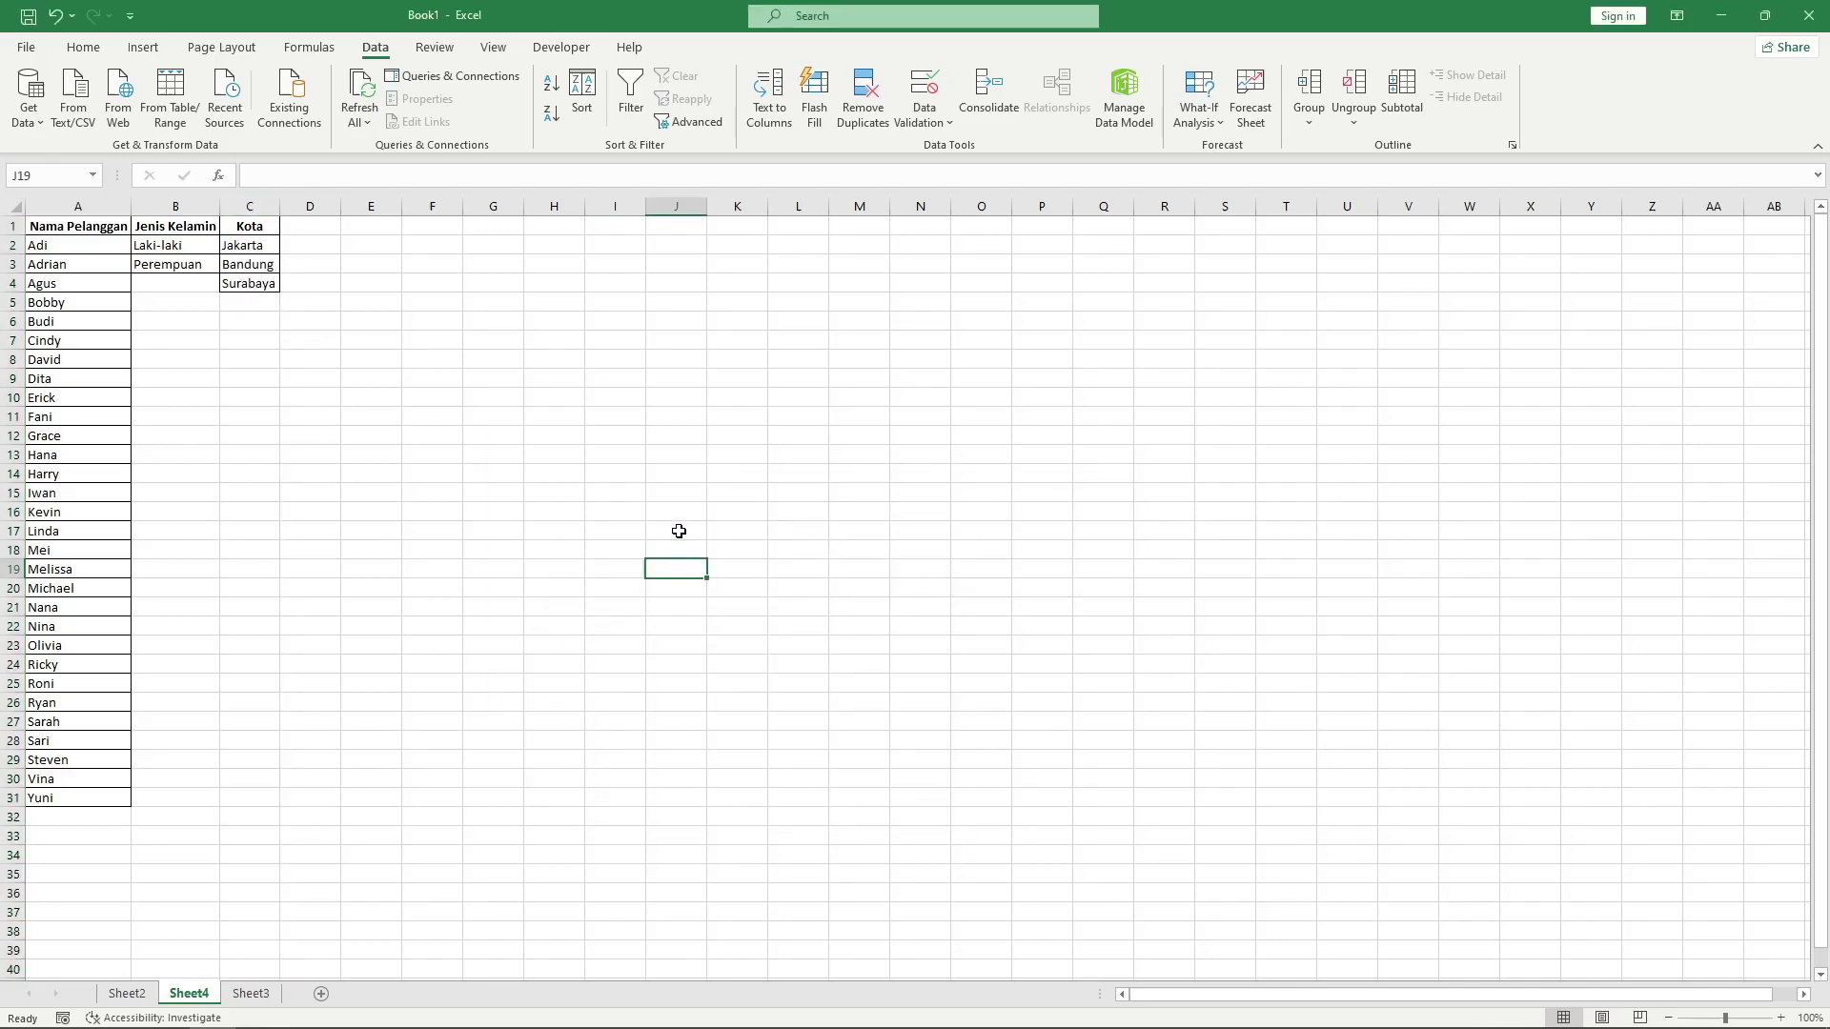
pyautogui.click(127, 993)
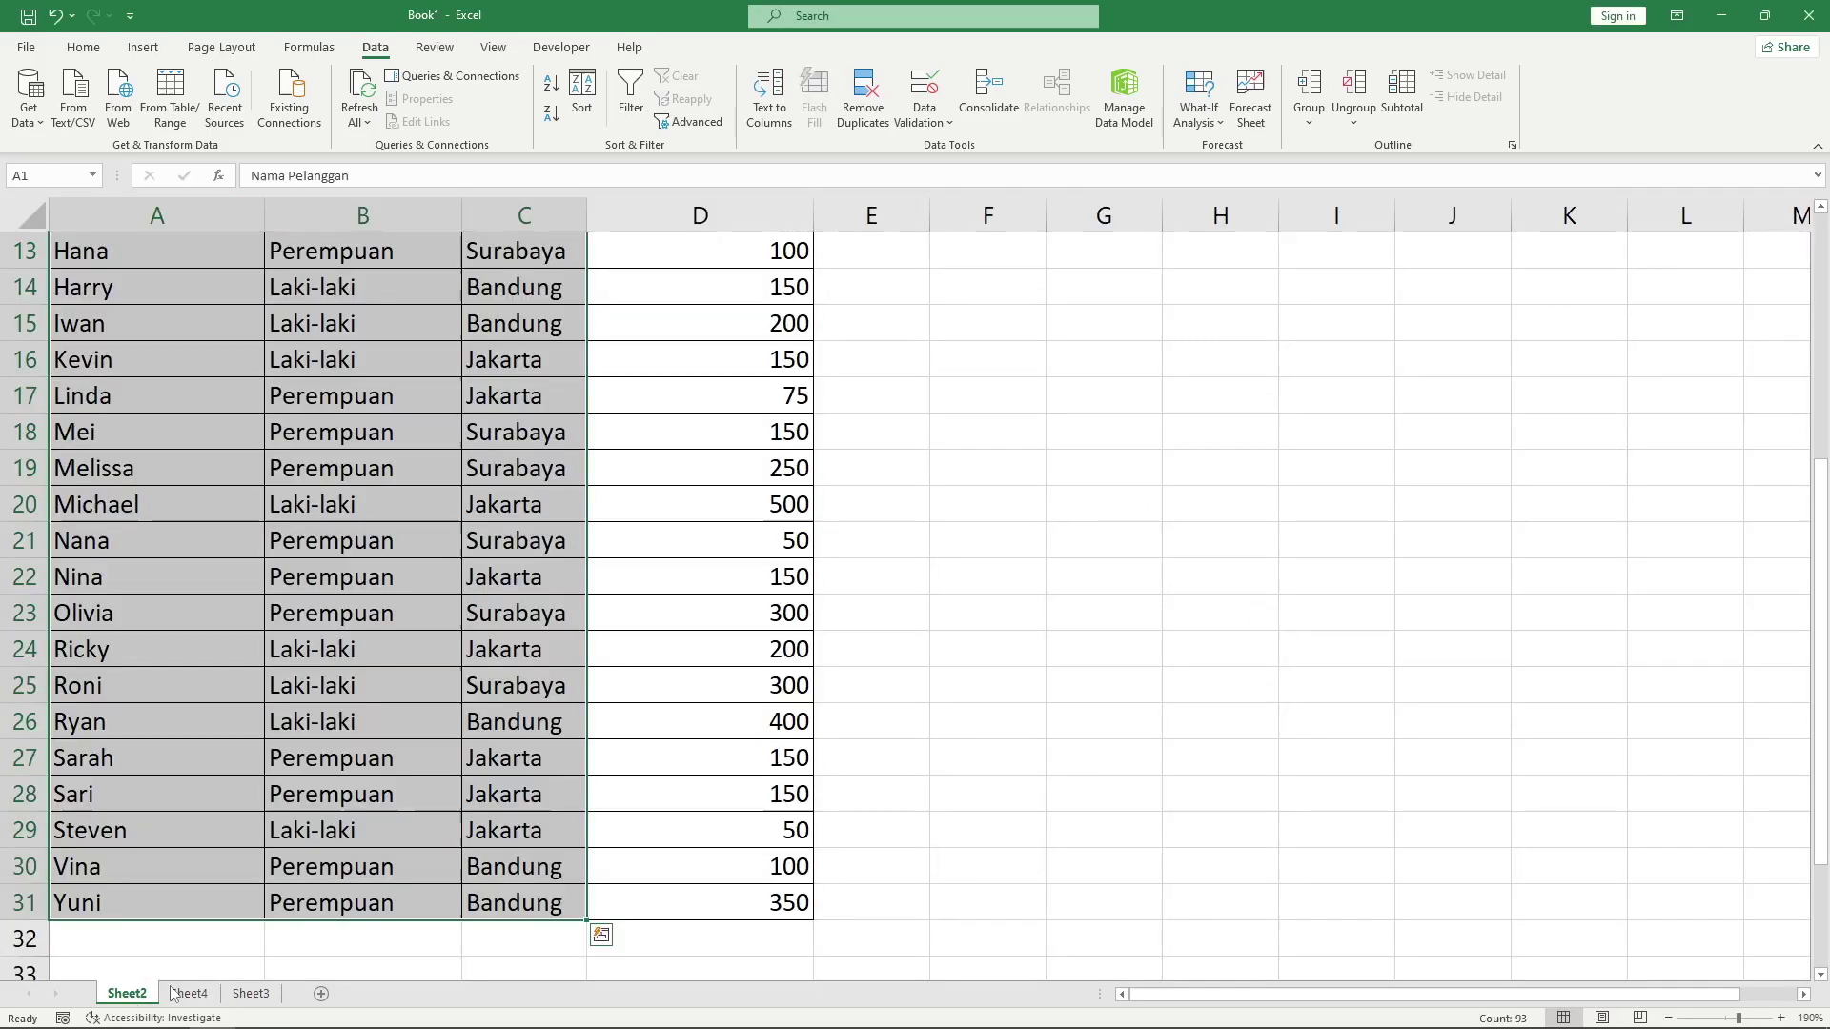
pyautogui.scroll(4, 836, 726)
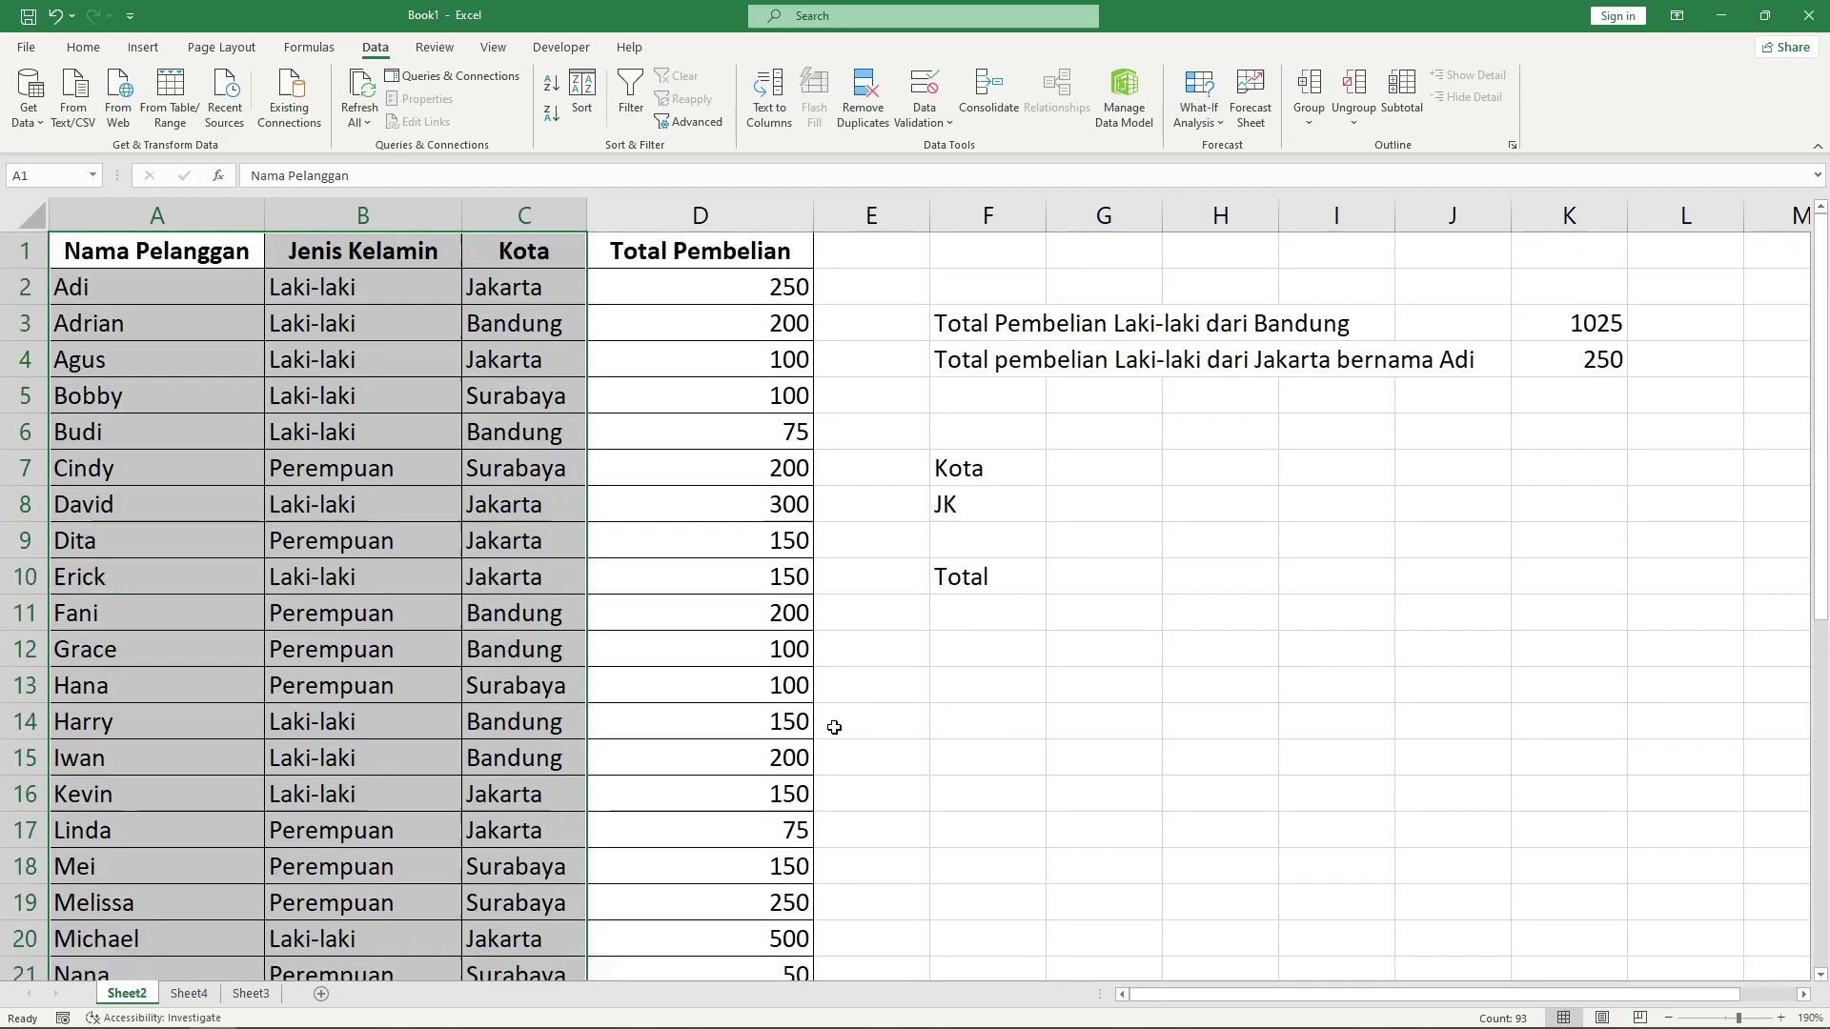
pyautogui.click(1108, 459)
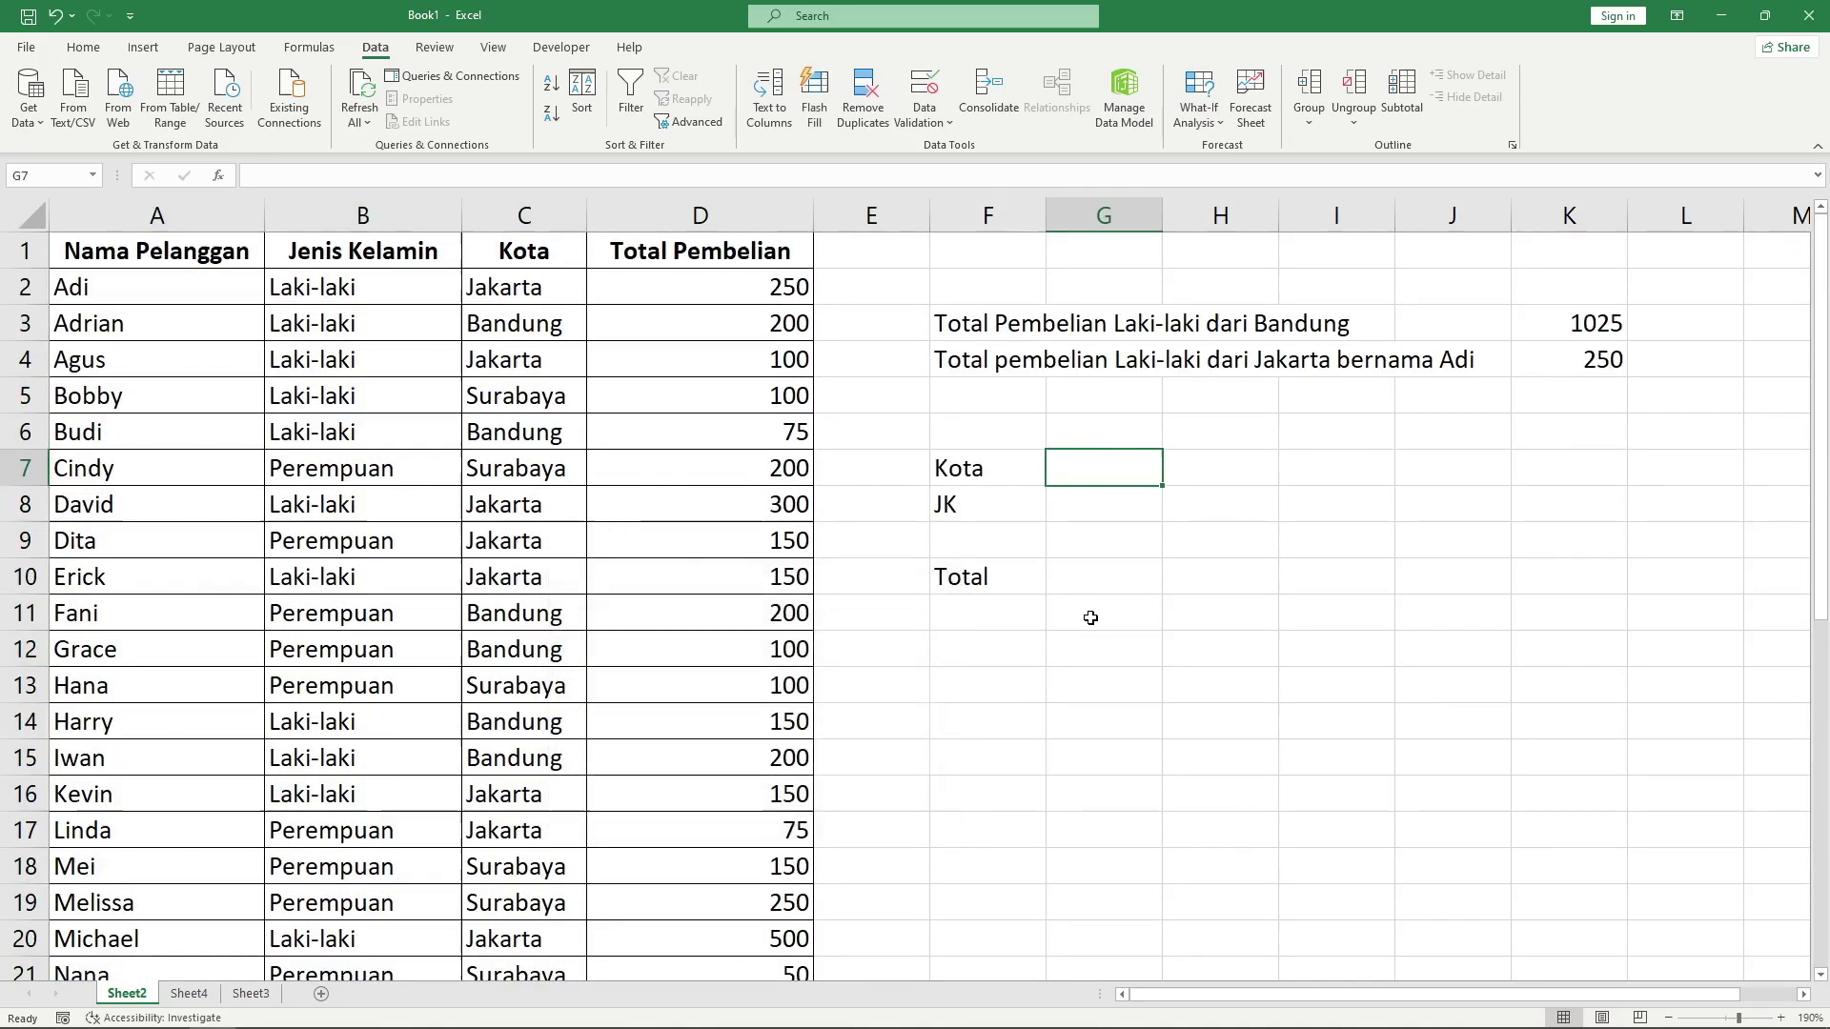
# Give G7 a List validation sourced from Sheet4!$C$2:$C$4 (Jakarta, Bandung, Surabaya).
pyautogui.click(1084, 579)
pyautogui.click(1016, 463)
pyautogui.click(1096, 468)
pyautogui.click(924, 120)
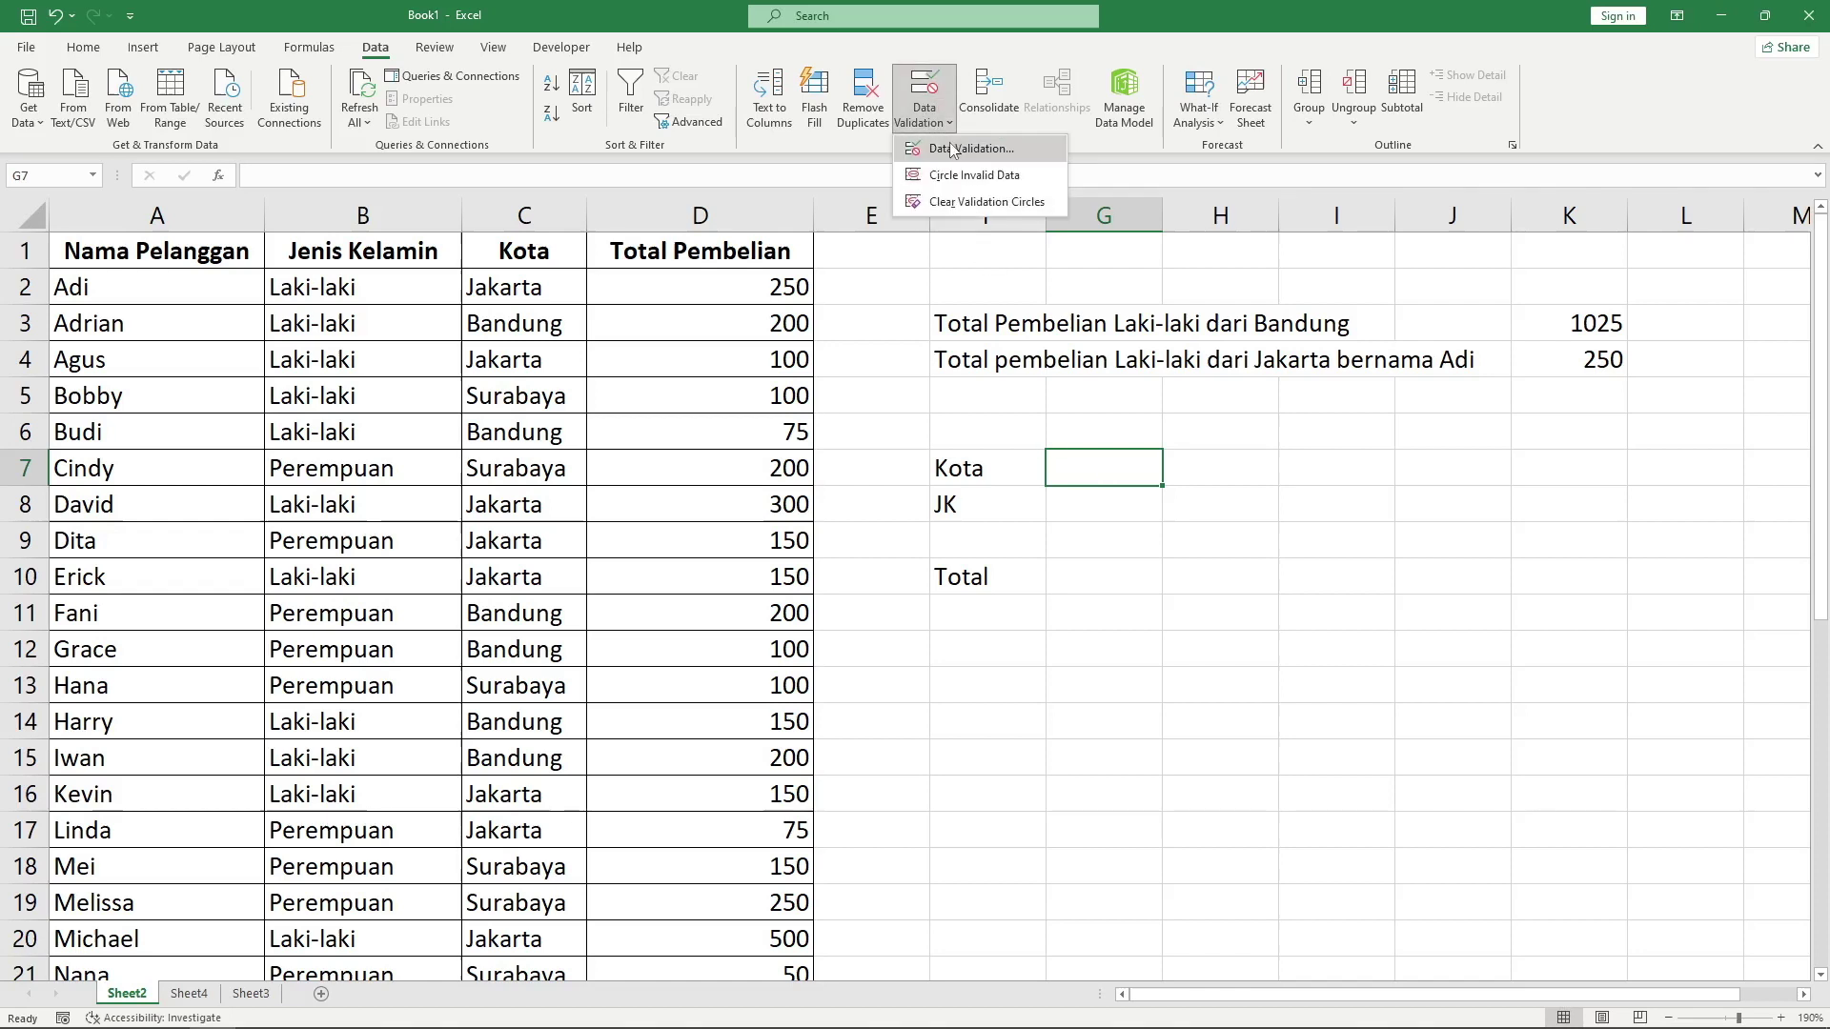
pyautogui.click(953, 150)
pyautogui.click(724, 647)
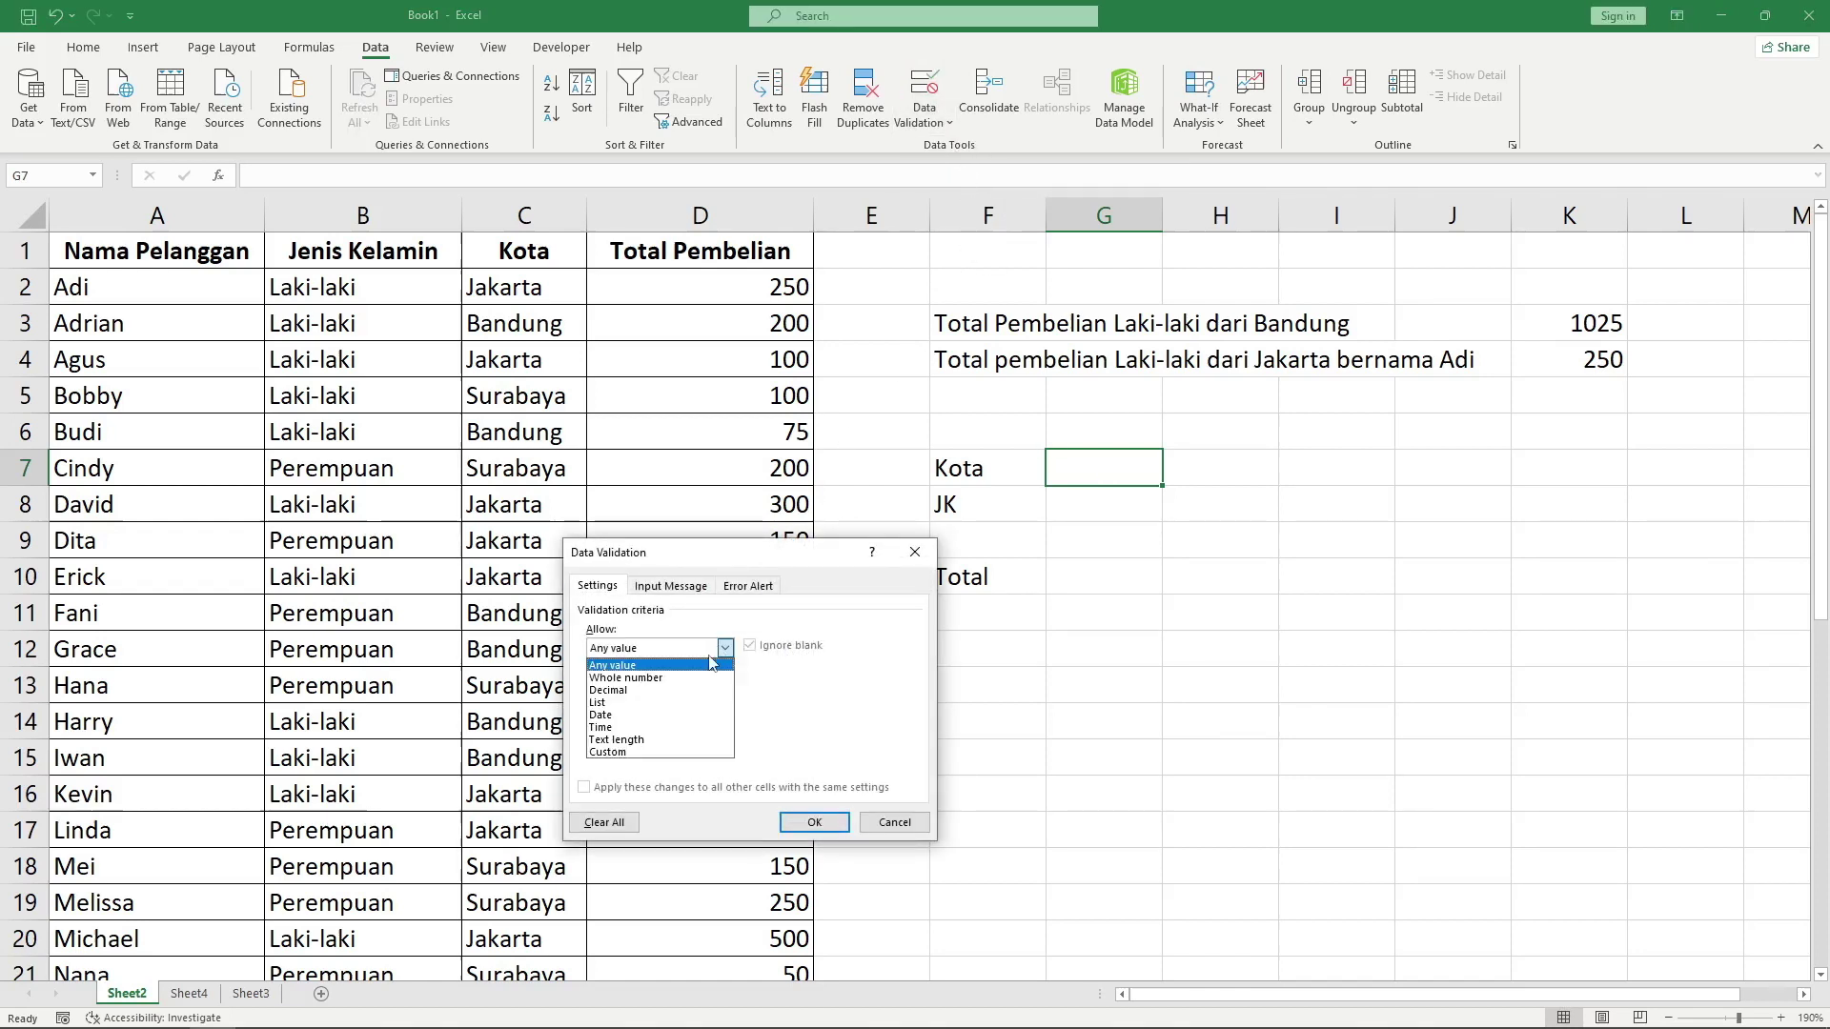
pyautogui.click(676, 706)
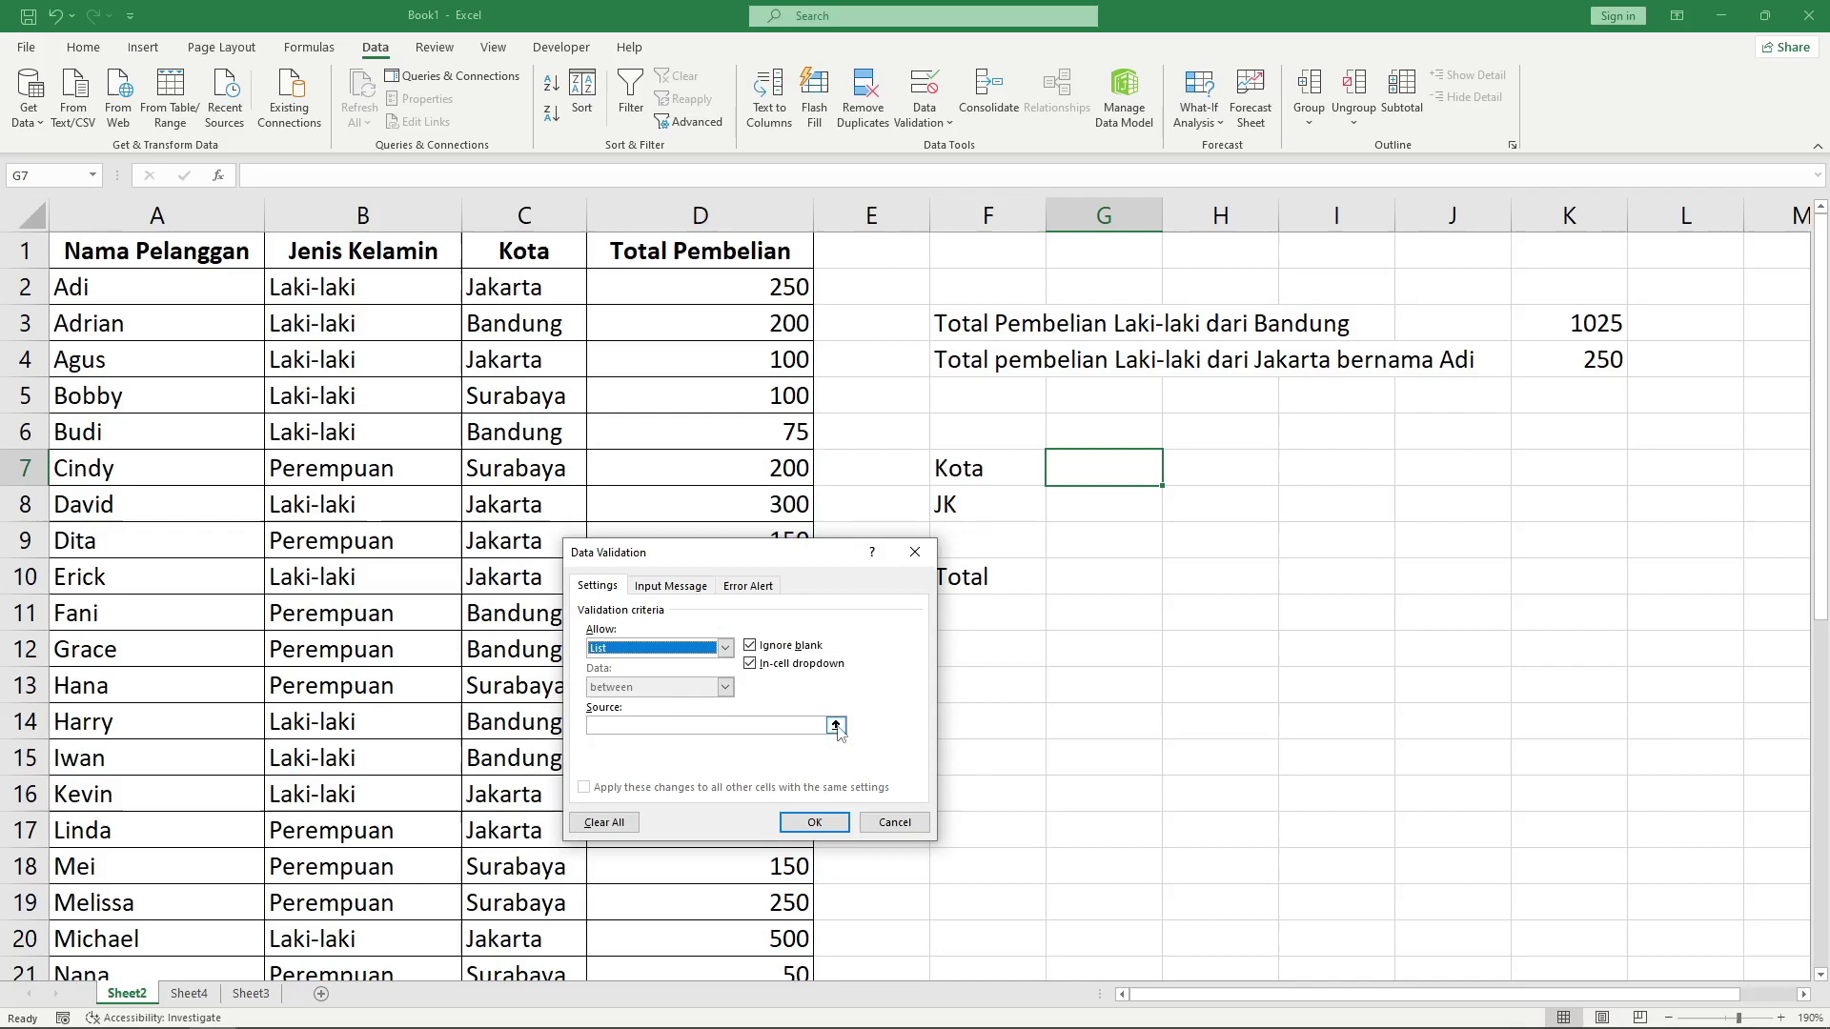
pyautogui.click(836, 726)
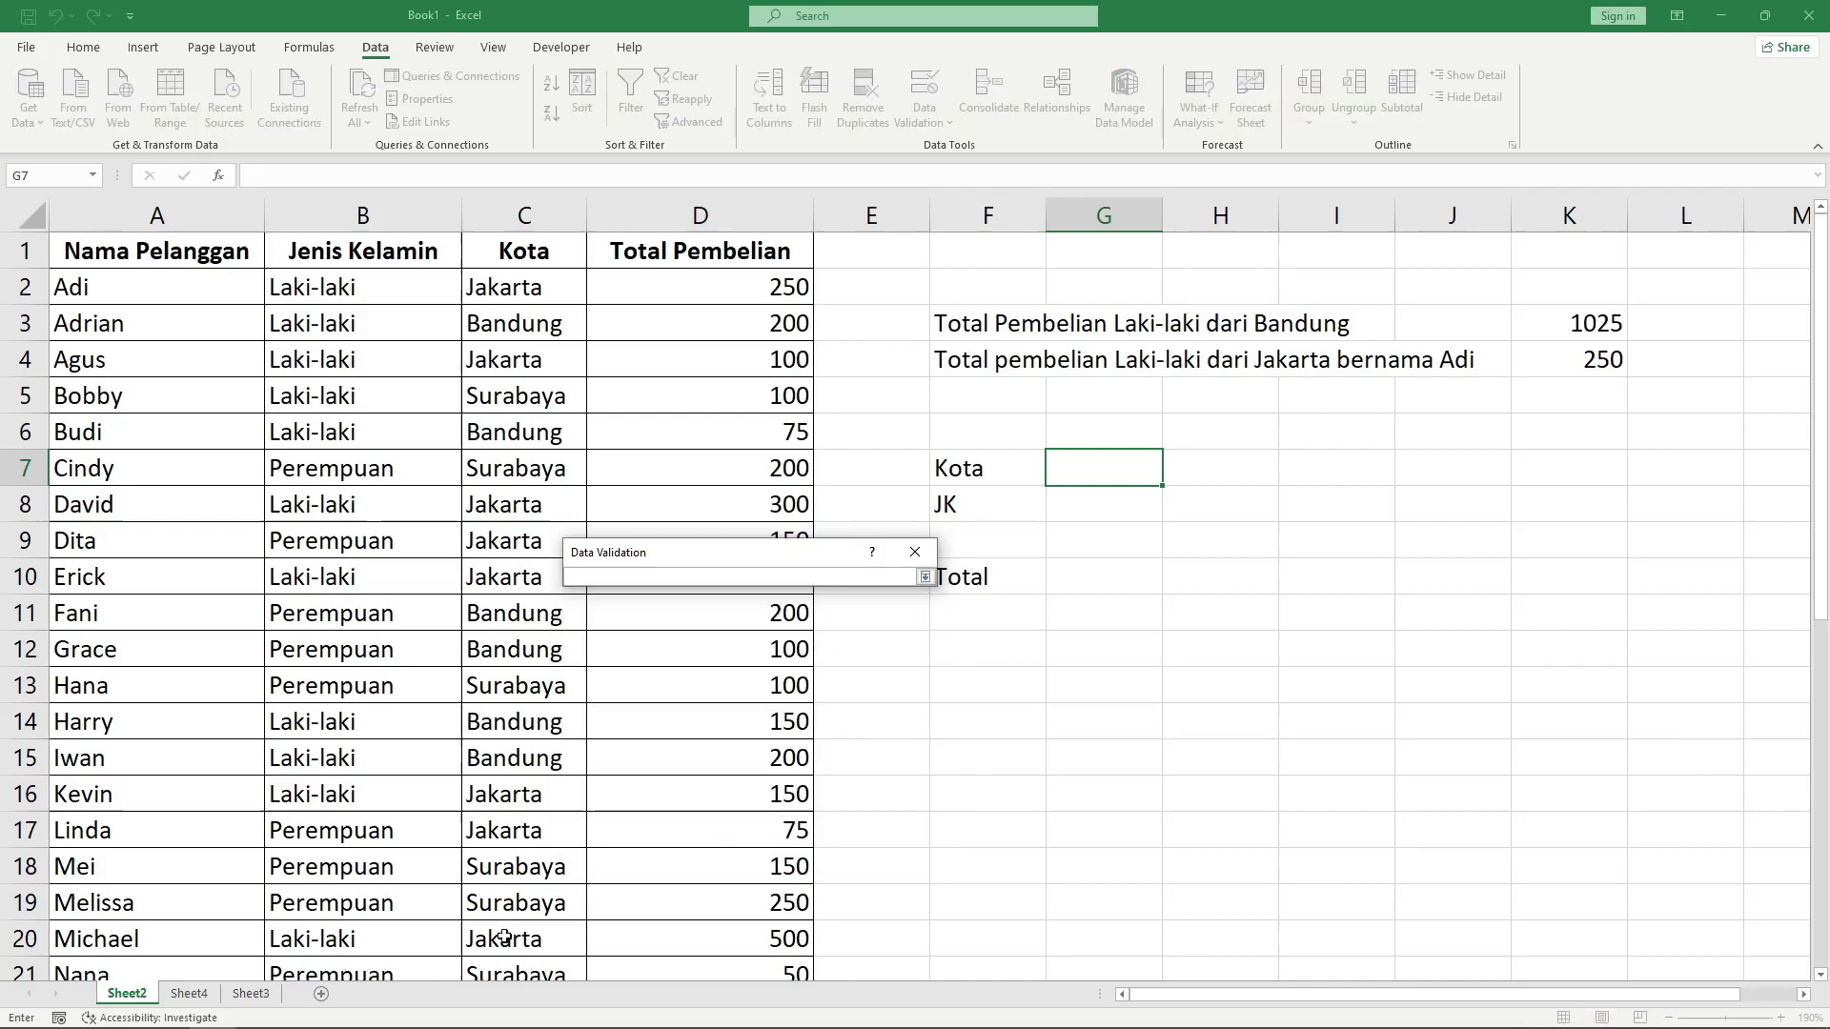
pyautogui.click(189, 994)
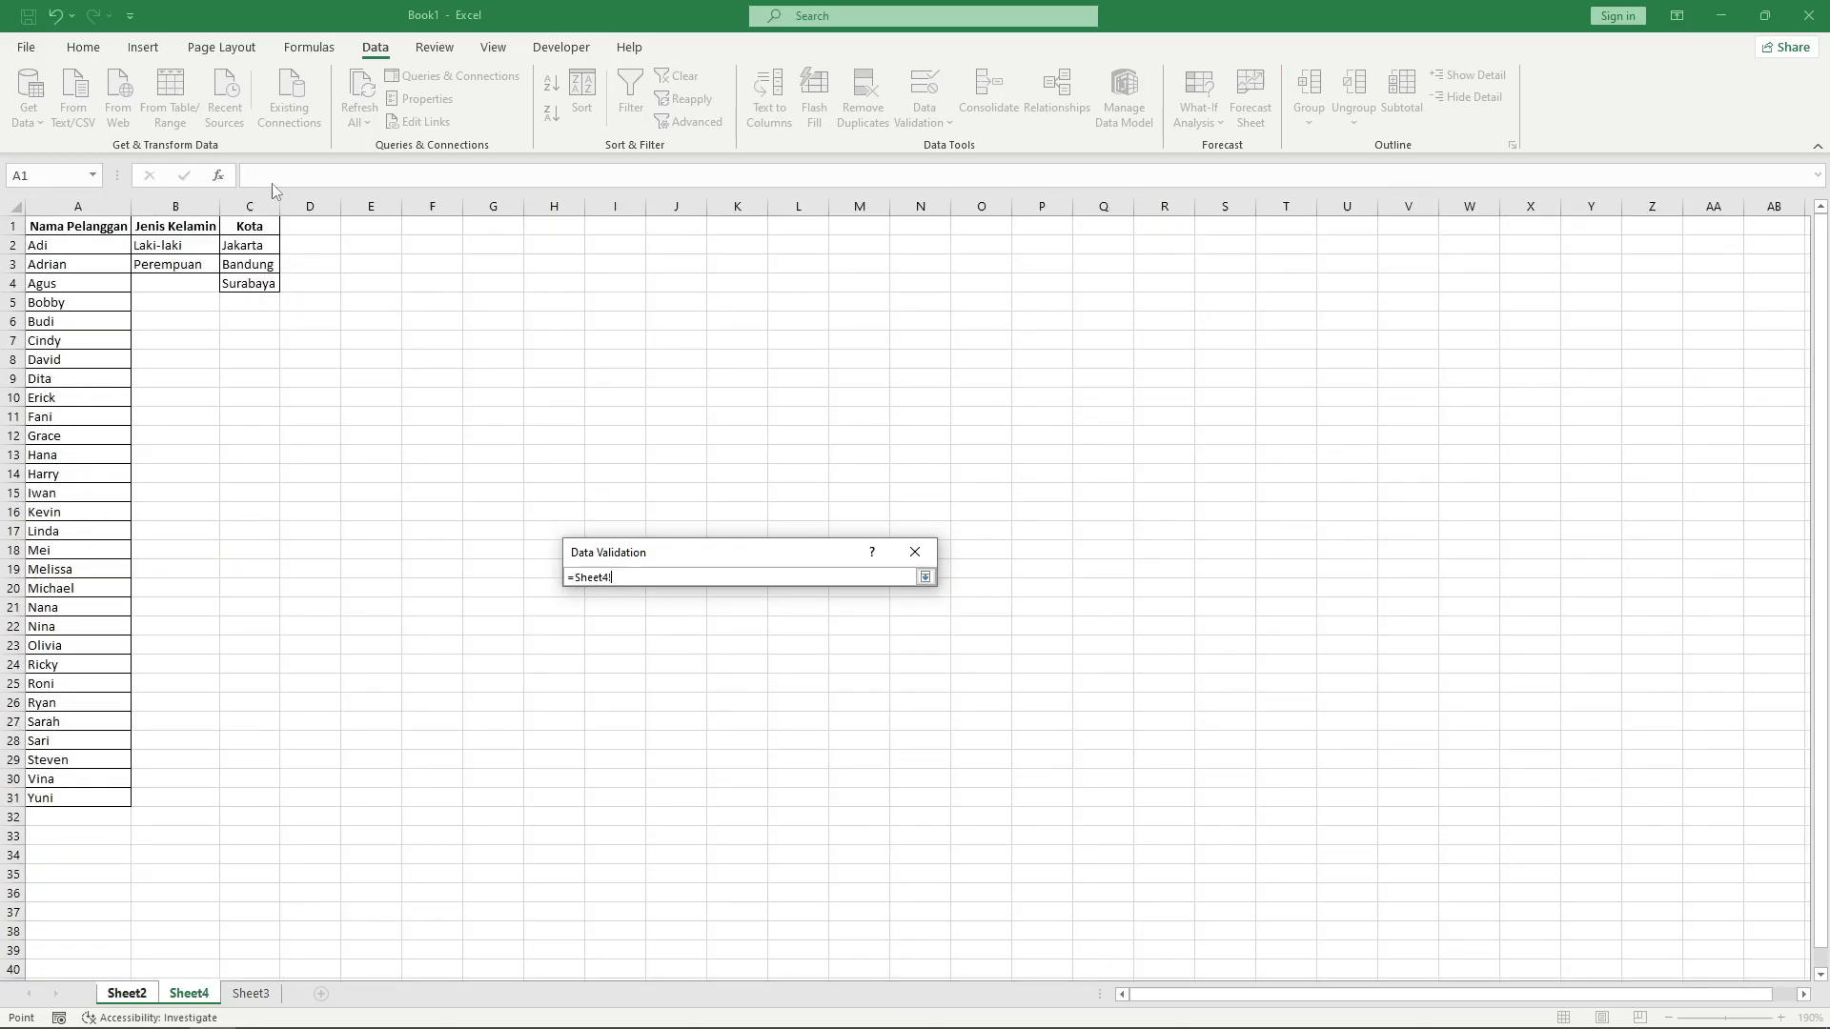
pyautogui.moveTo(257, 245); pyautogui.dragTo(261, 284)
pyautogui.press('Return')
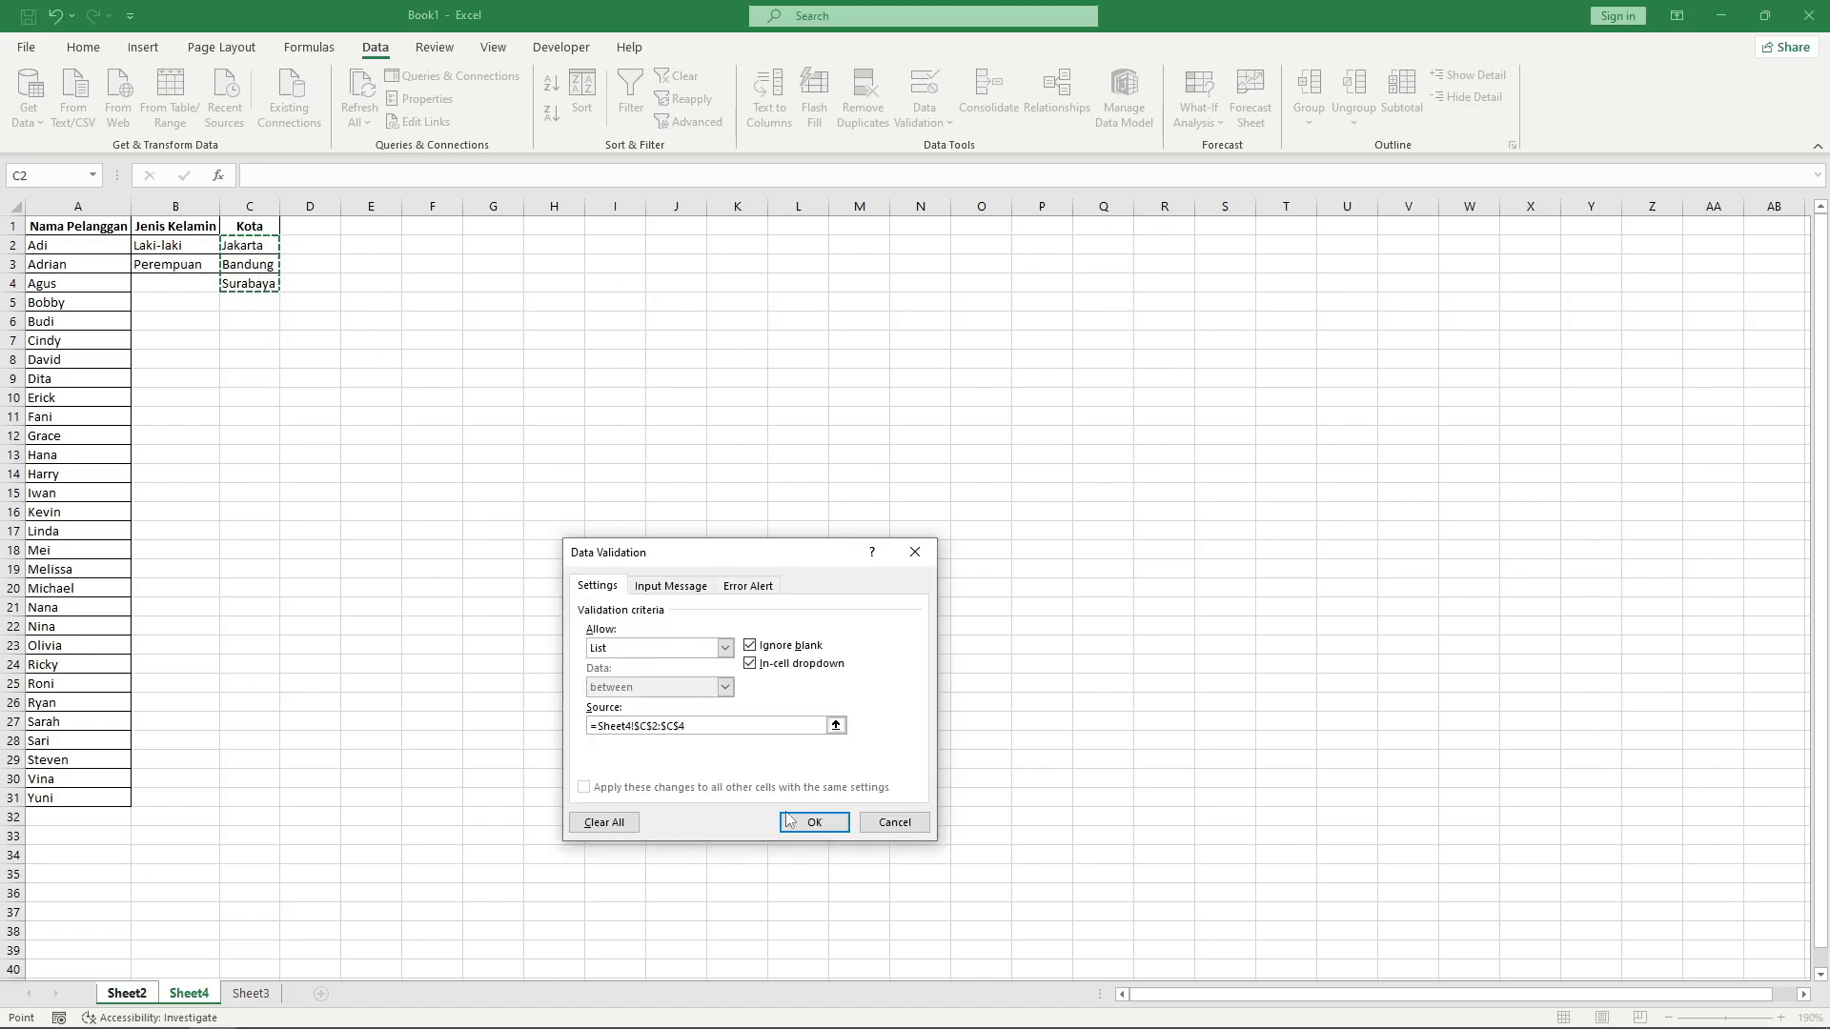
pyautogui.click(813, 822)
pyautogui.click(1096, 517)
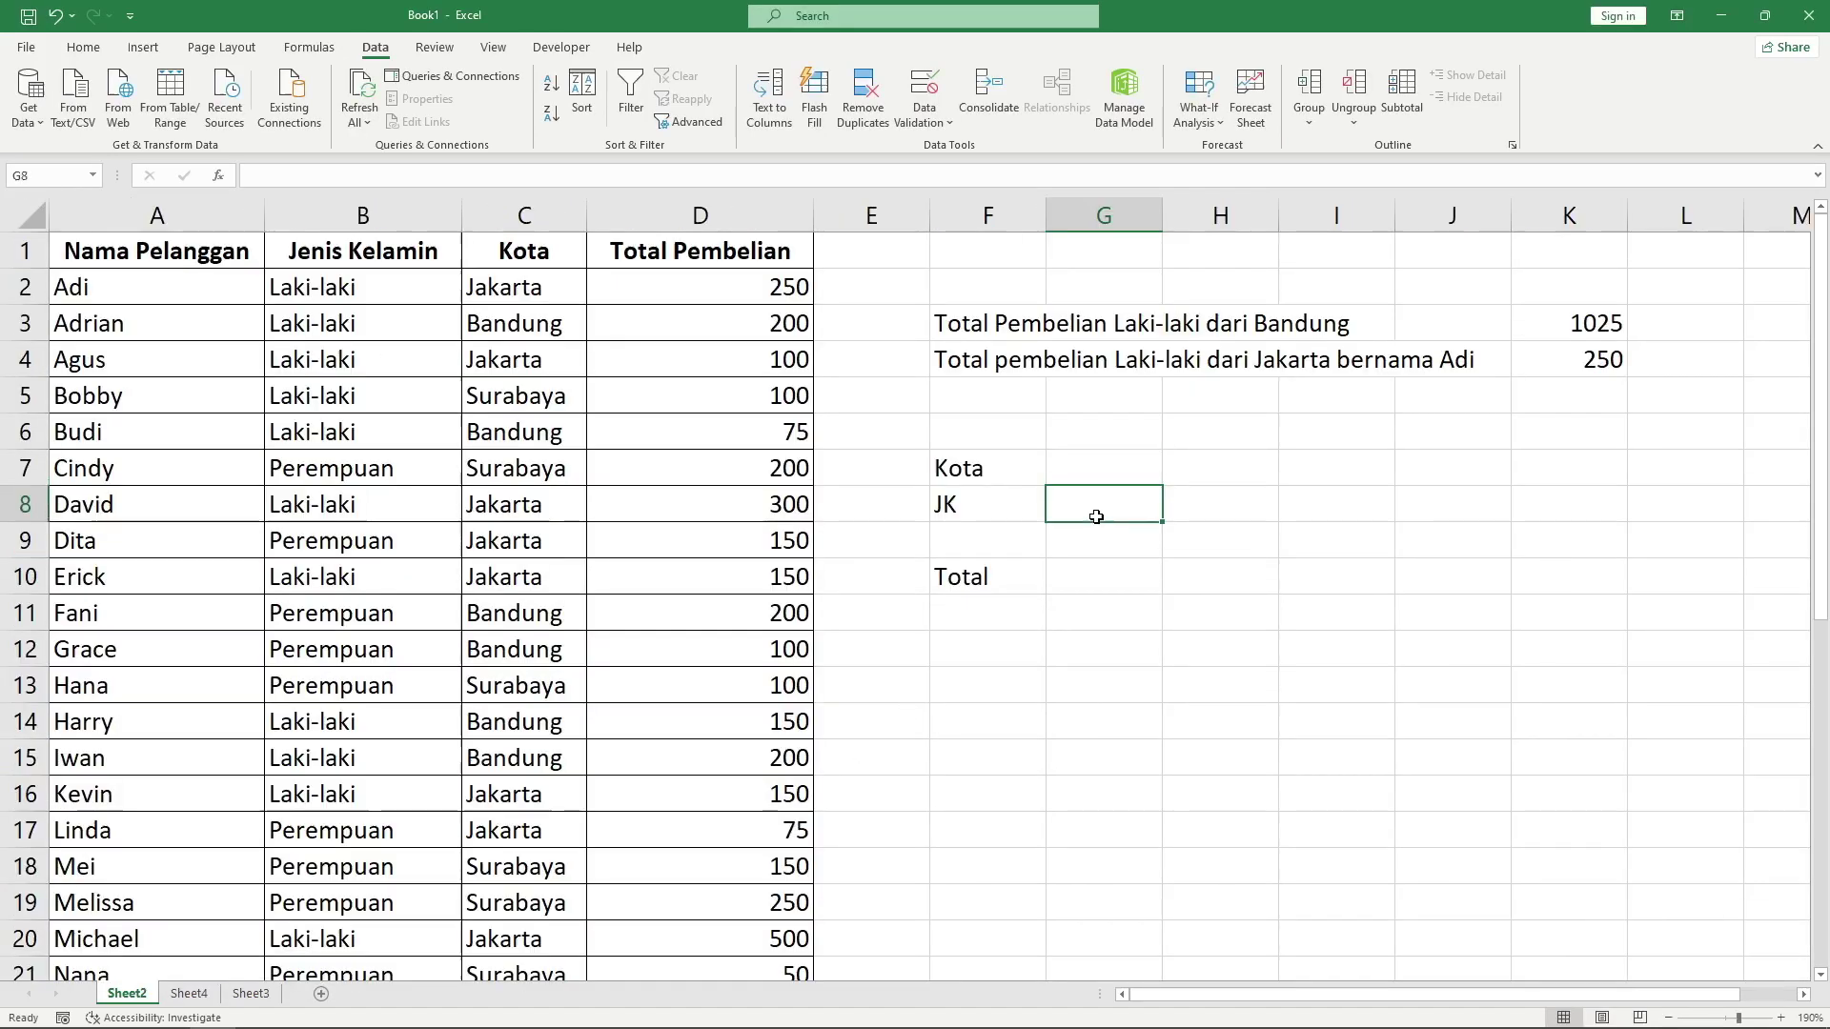
# Give G8 a List validation sourced from Sheet4!$B$2:$B$3 (Laki-laki, Perempuan).
pyautogui.click(933, 118)
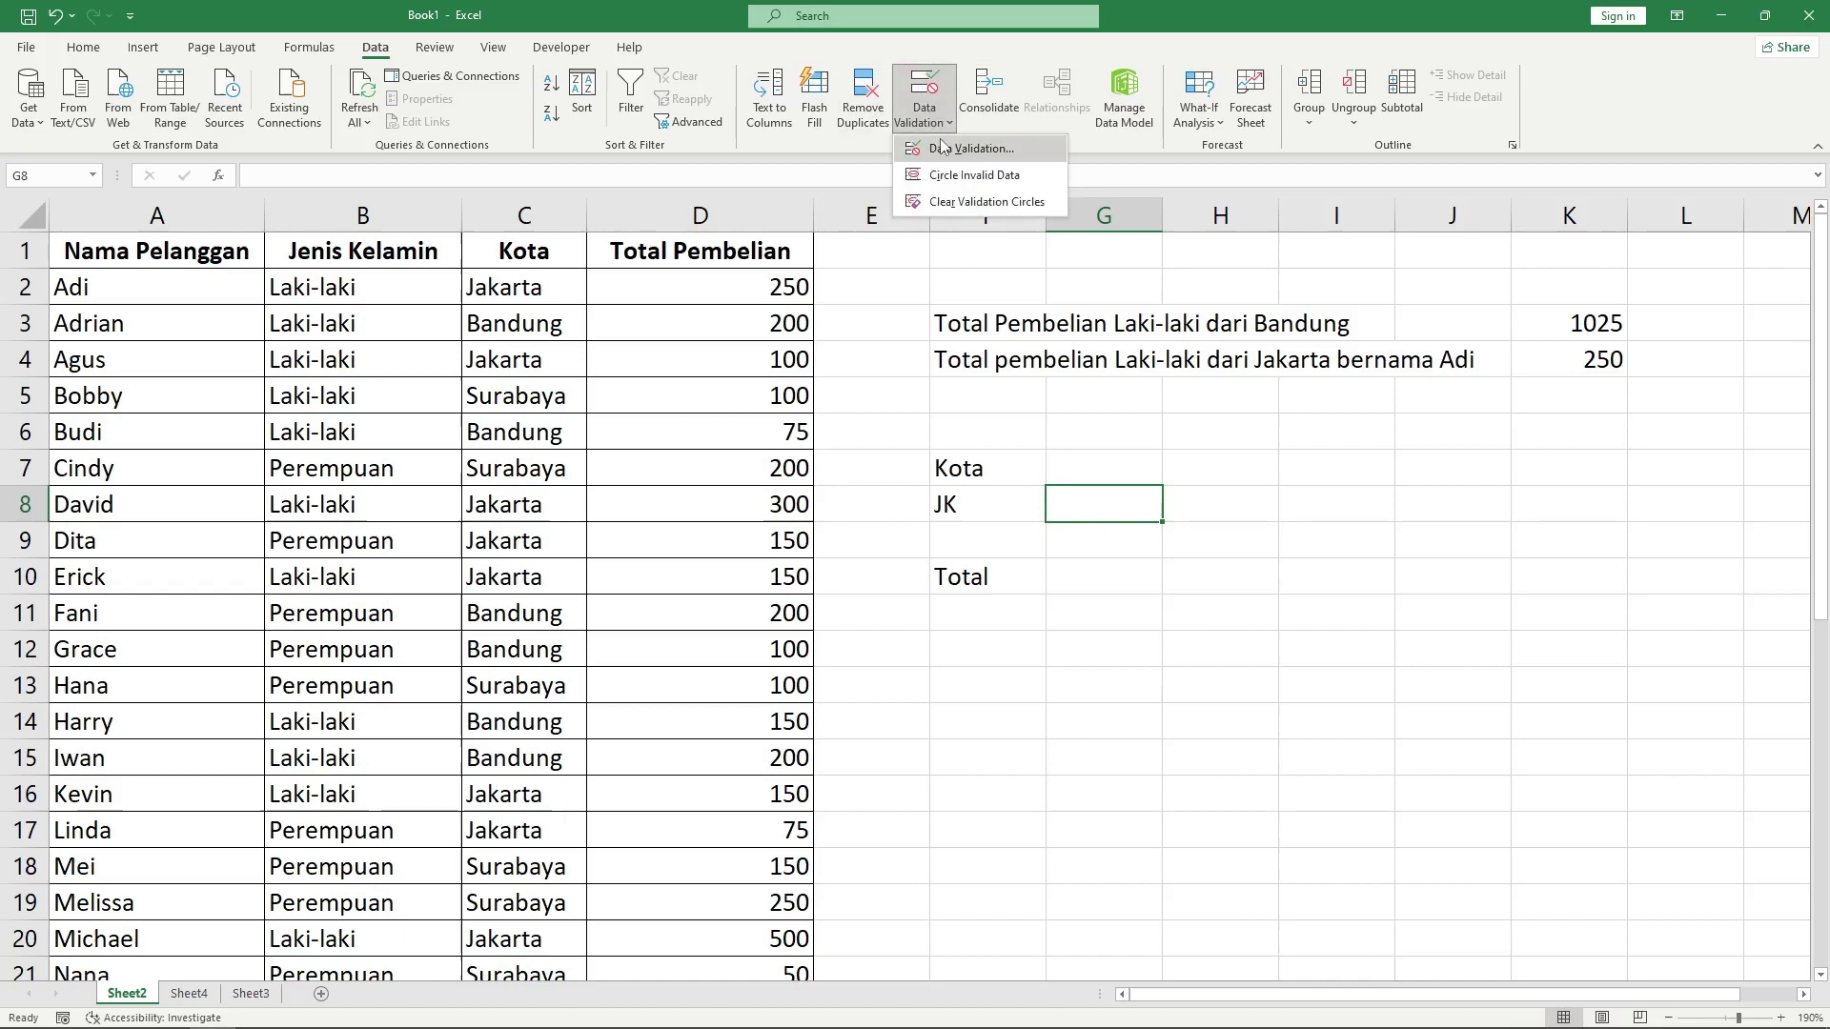
pyautogui.click(945, 148)
pyautogui.click(724, 648)
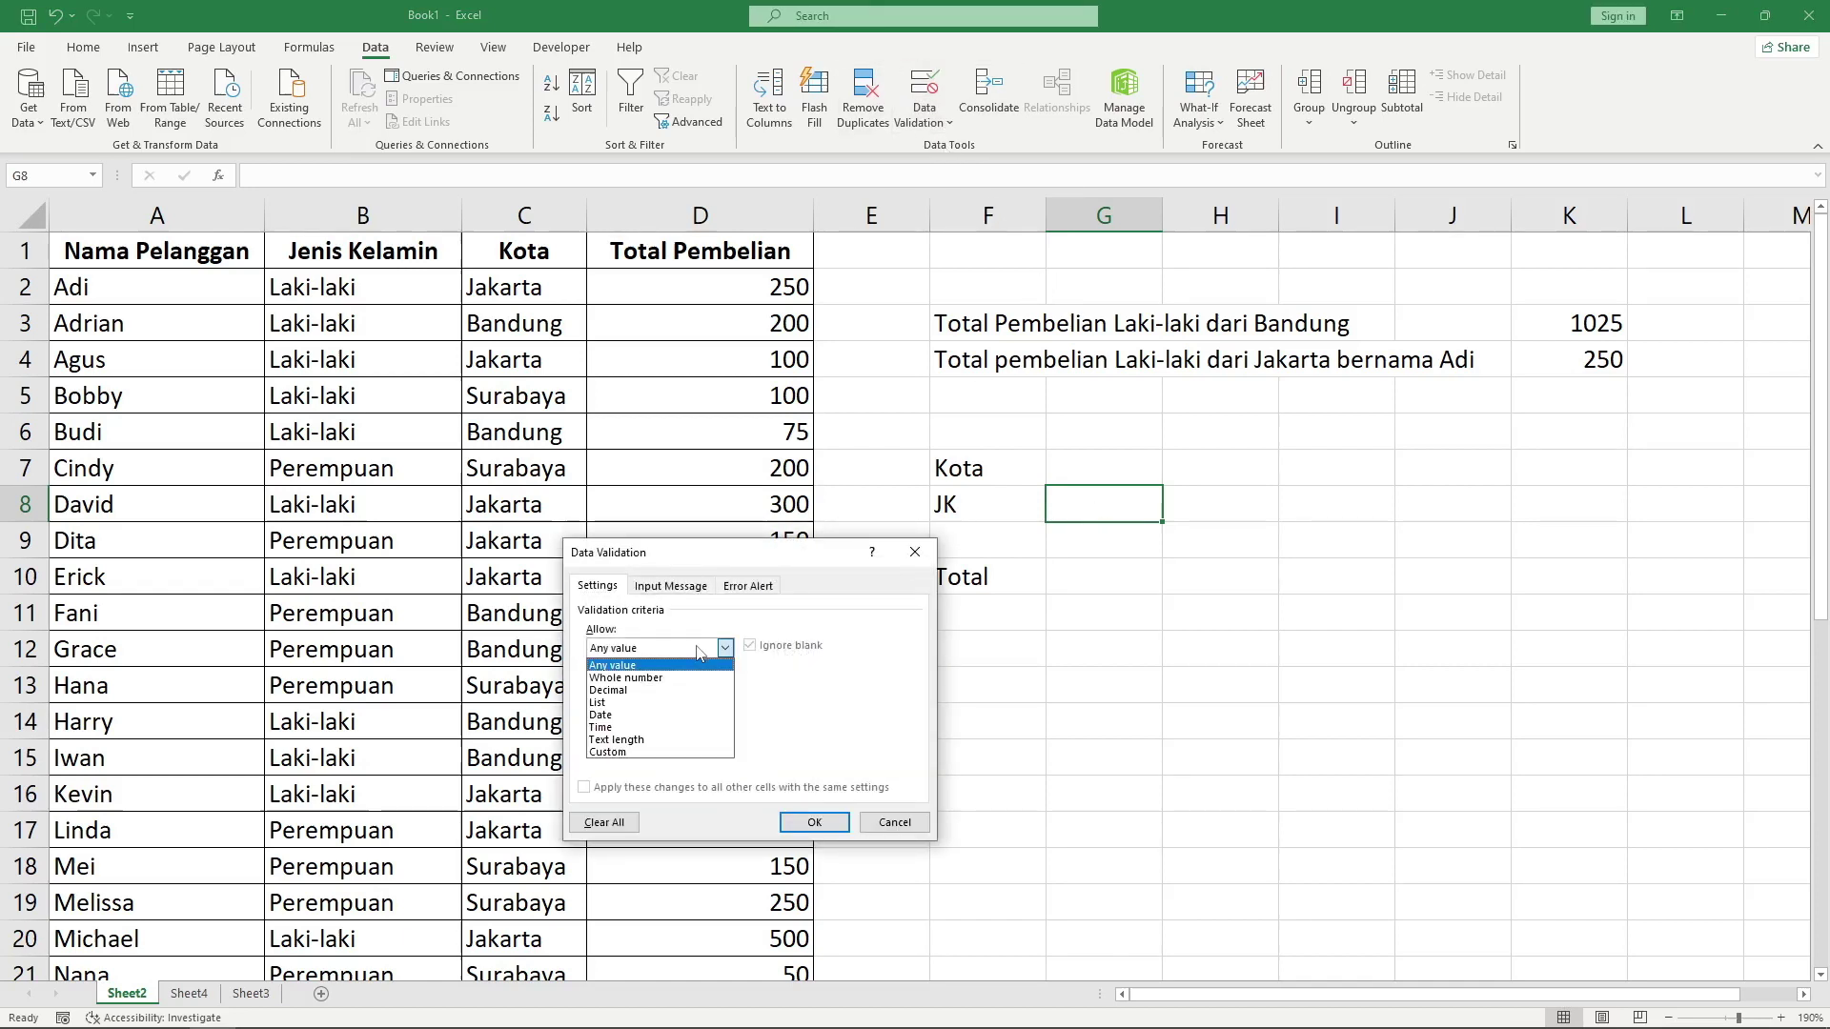
pyautogui.click(684, 705)
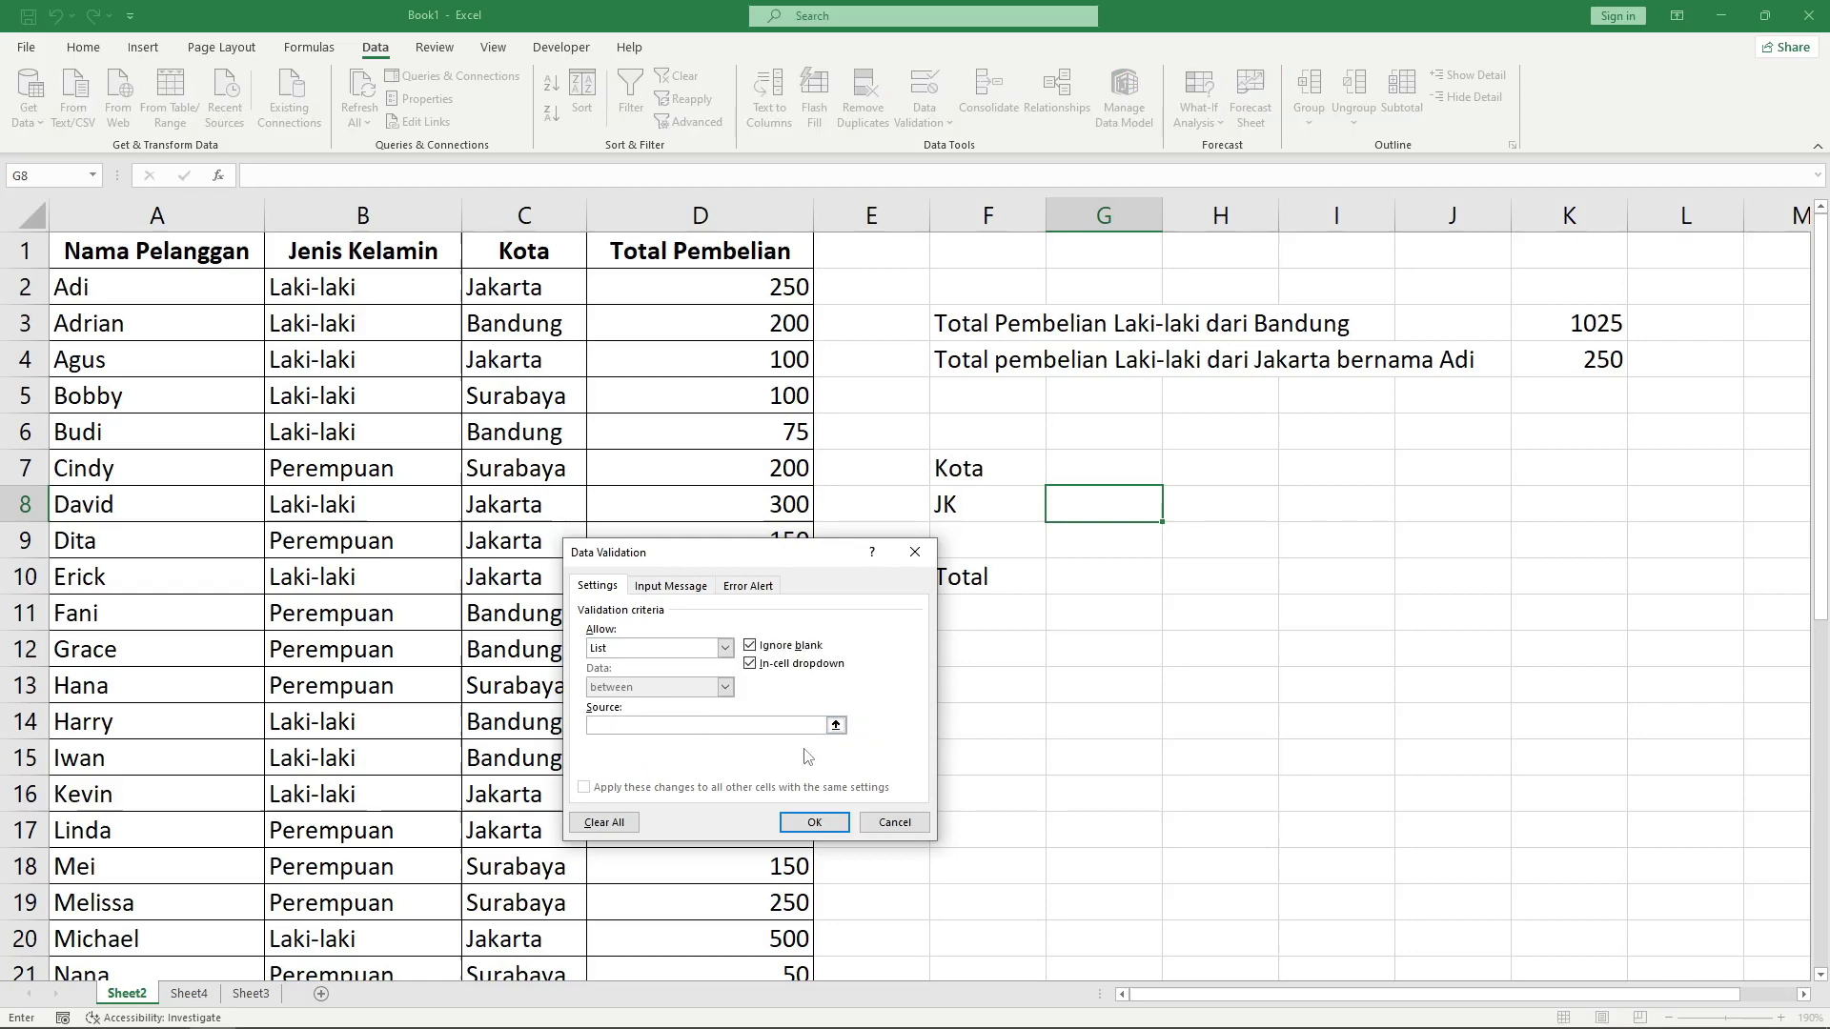
pyautogui.click(835, 728)
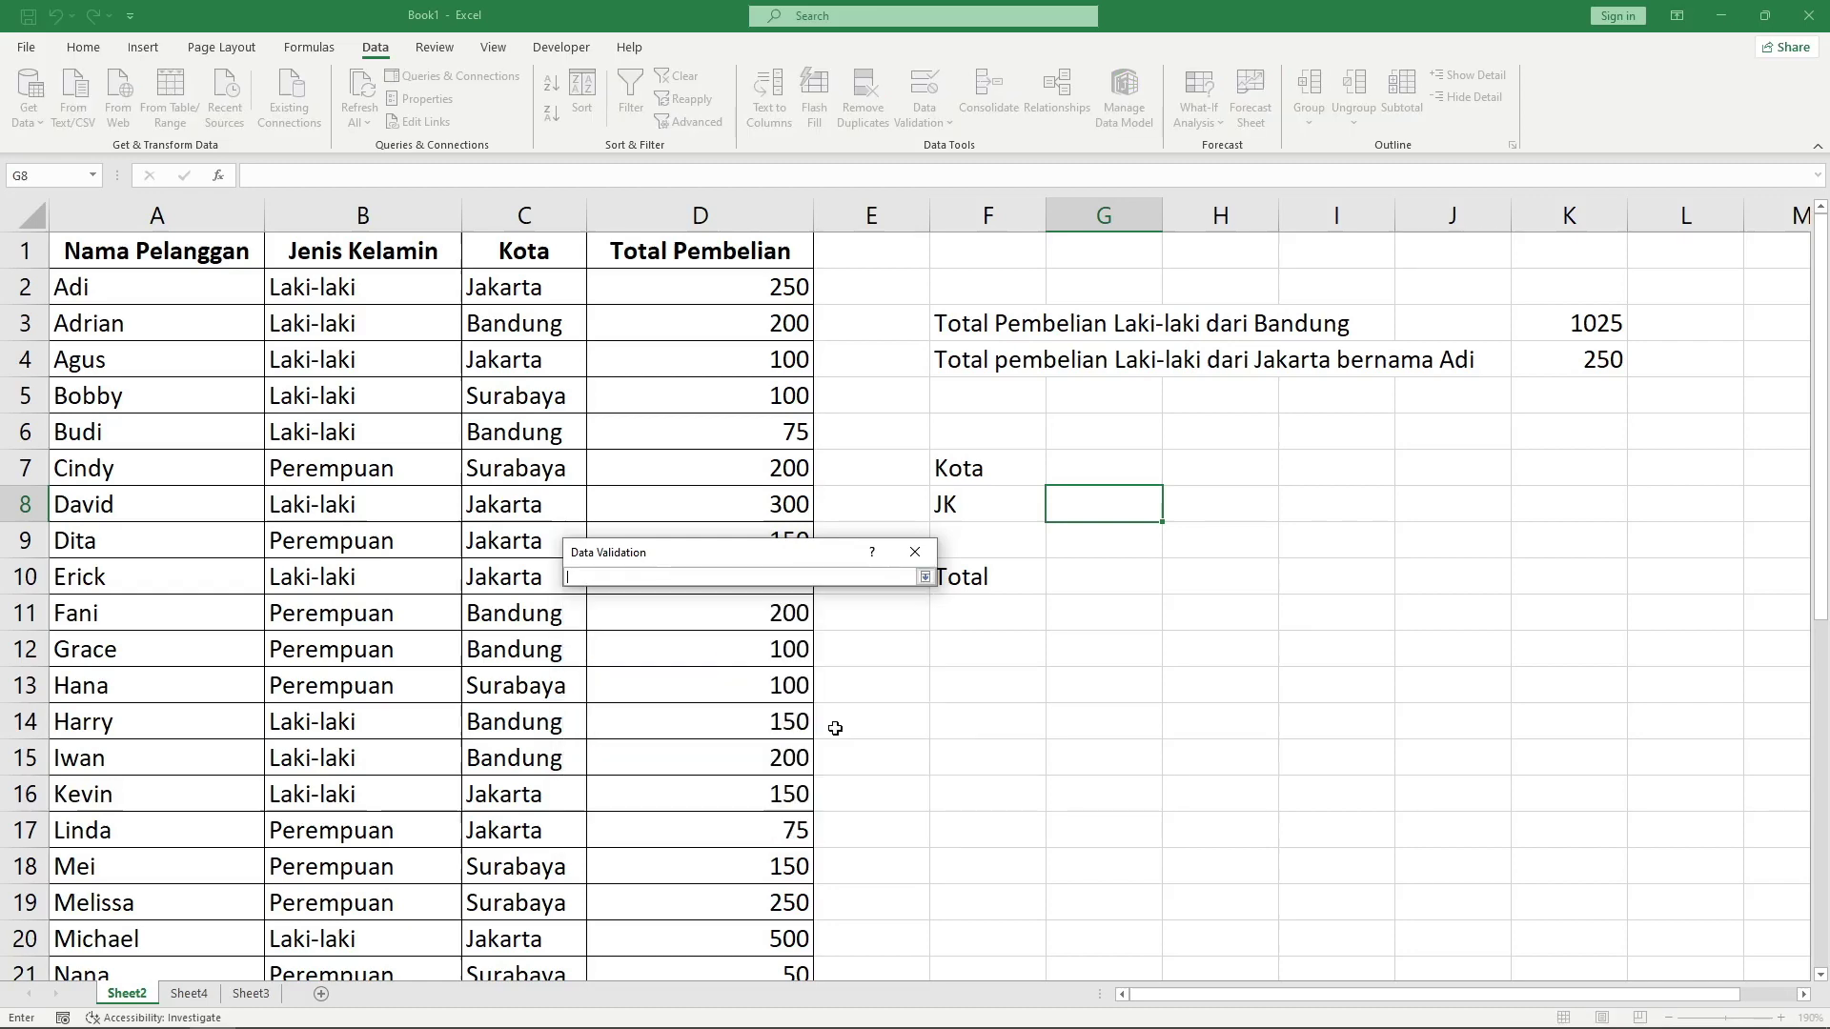
pyautogui.click(189, 993)
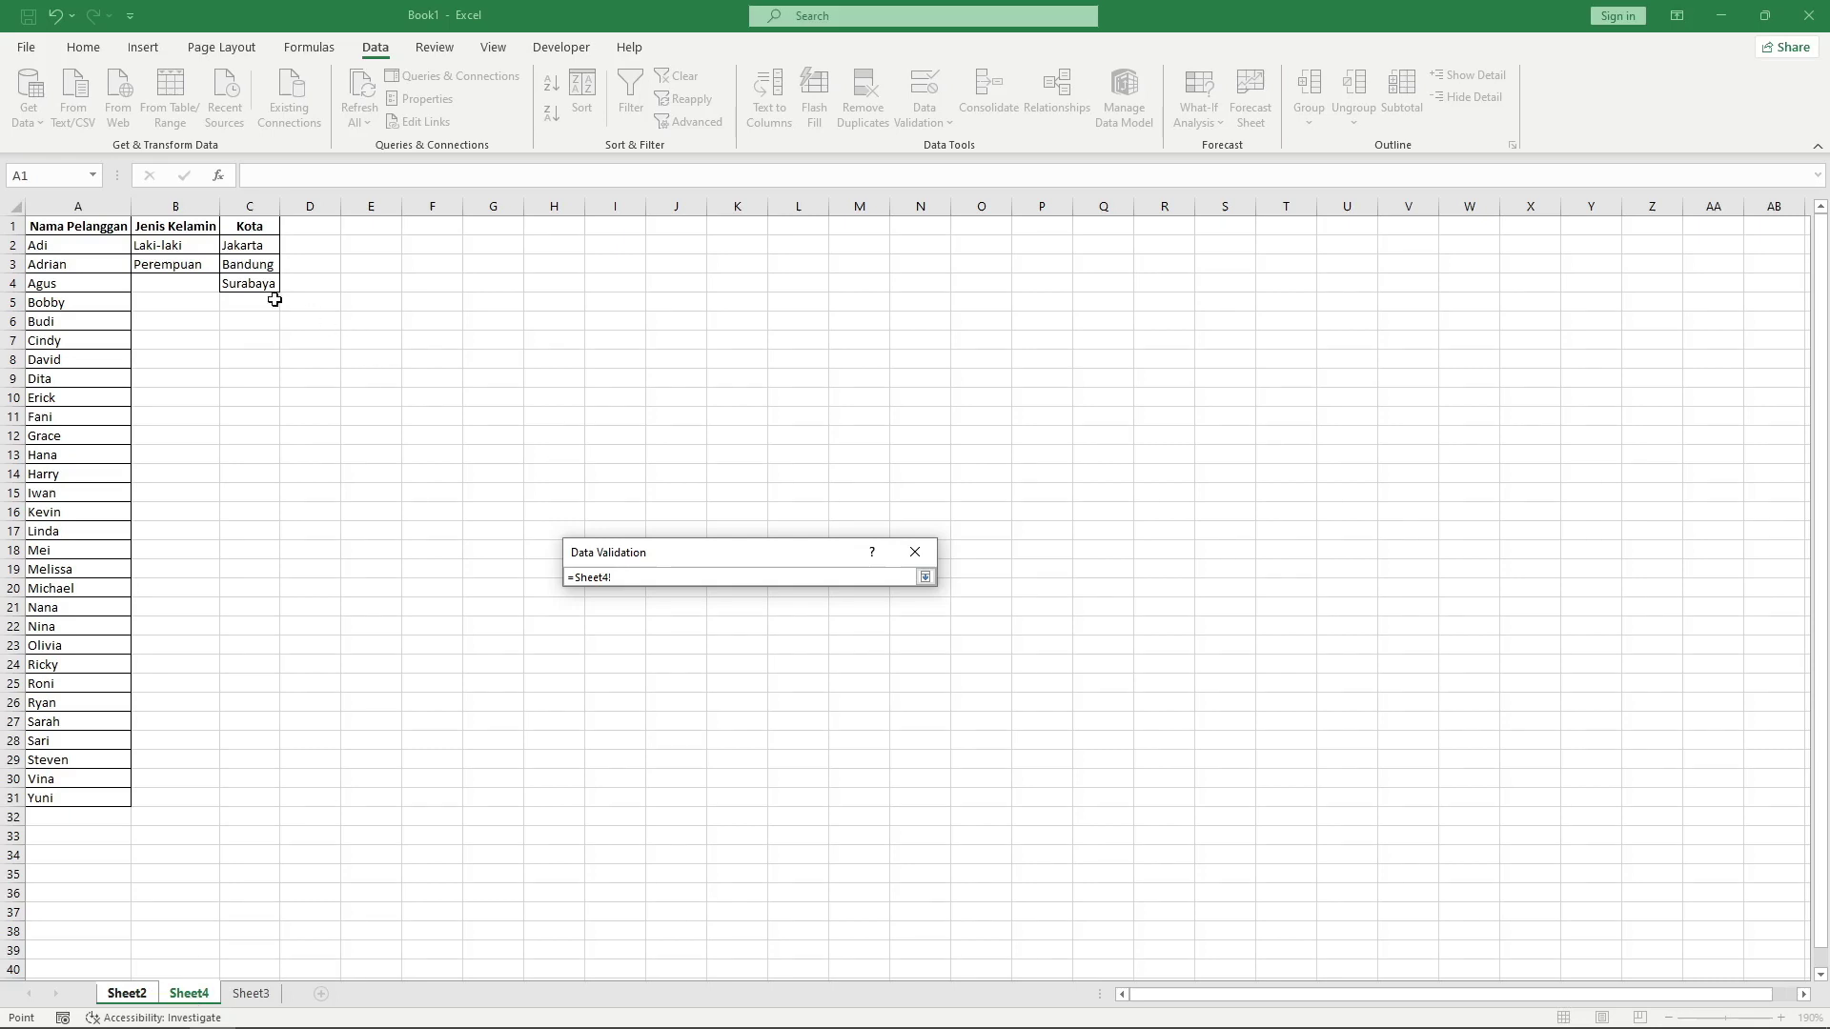
pyautogui.moveTo(169, 245); pyautogui.dragTo(175, 266)
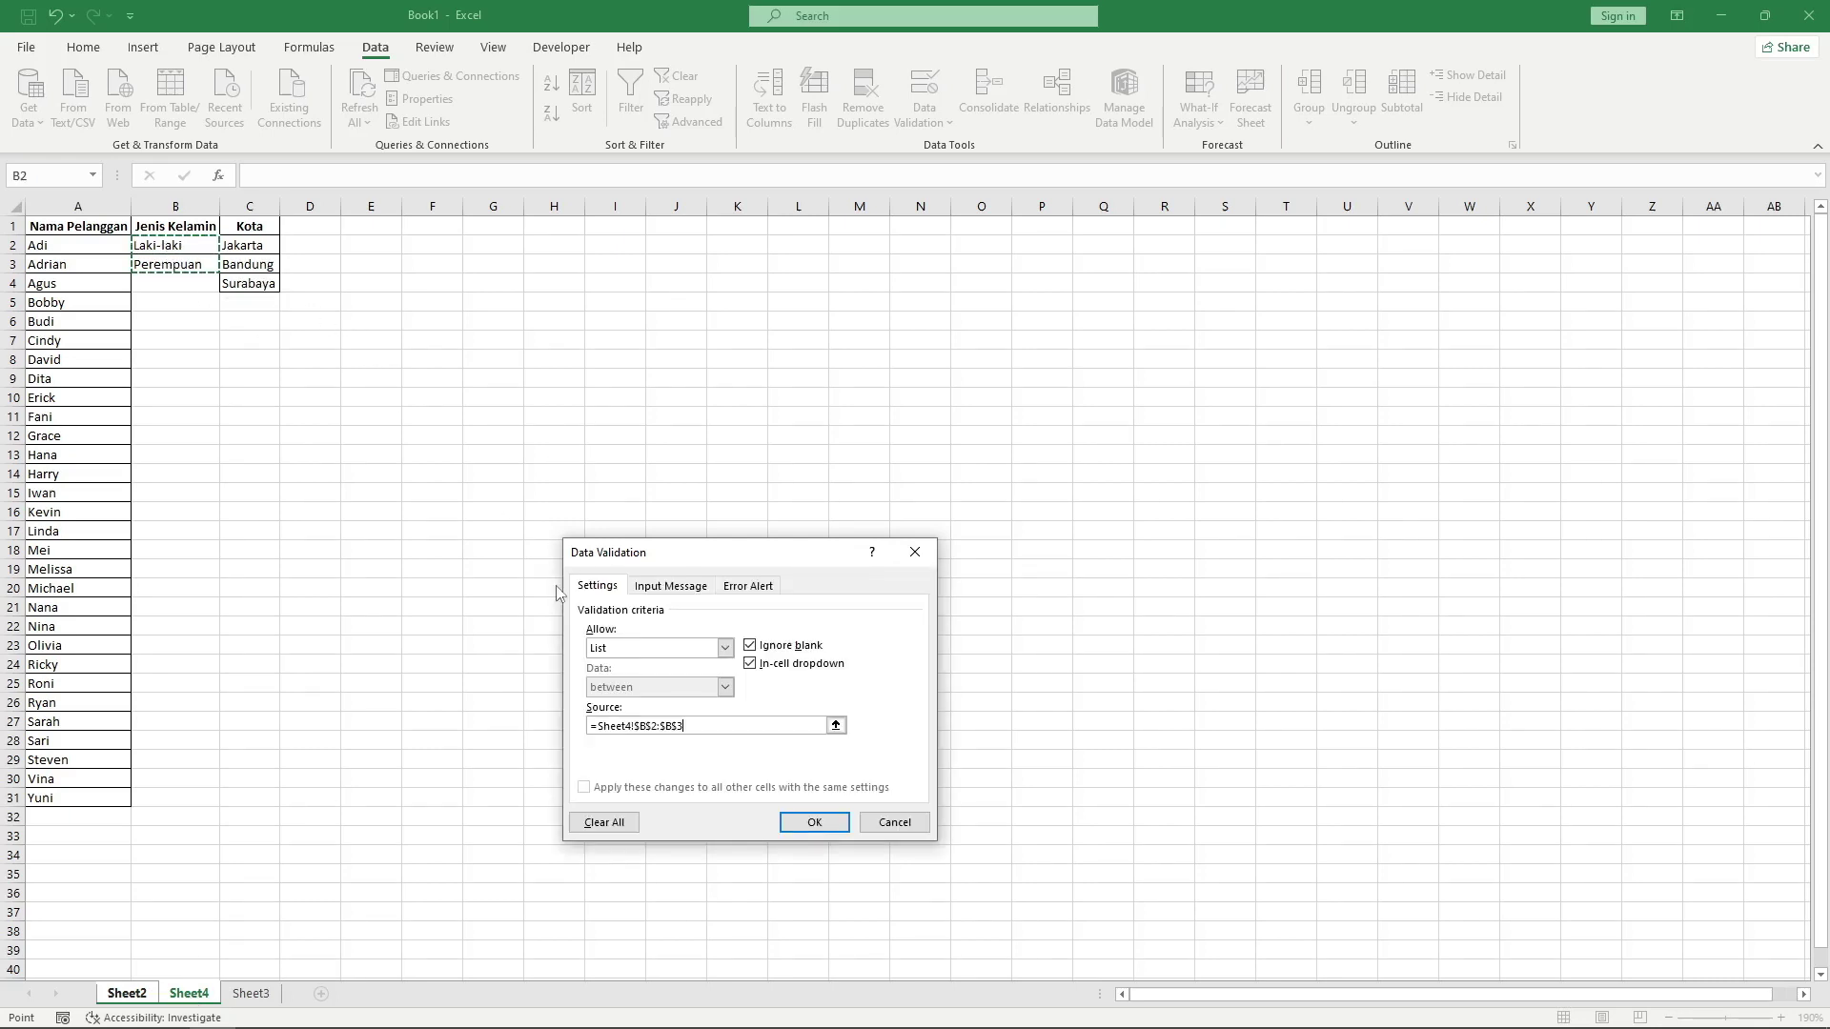
pyautogui.click(847, 822)
# Choose Bandung in the Kota dropdown and Perempuan in the JK dropdown.
pyautogui.click(1136, 576)
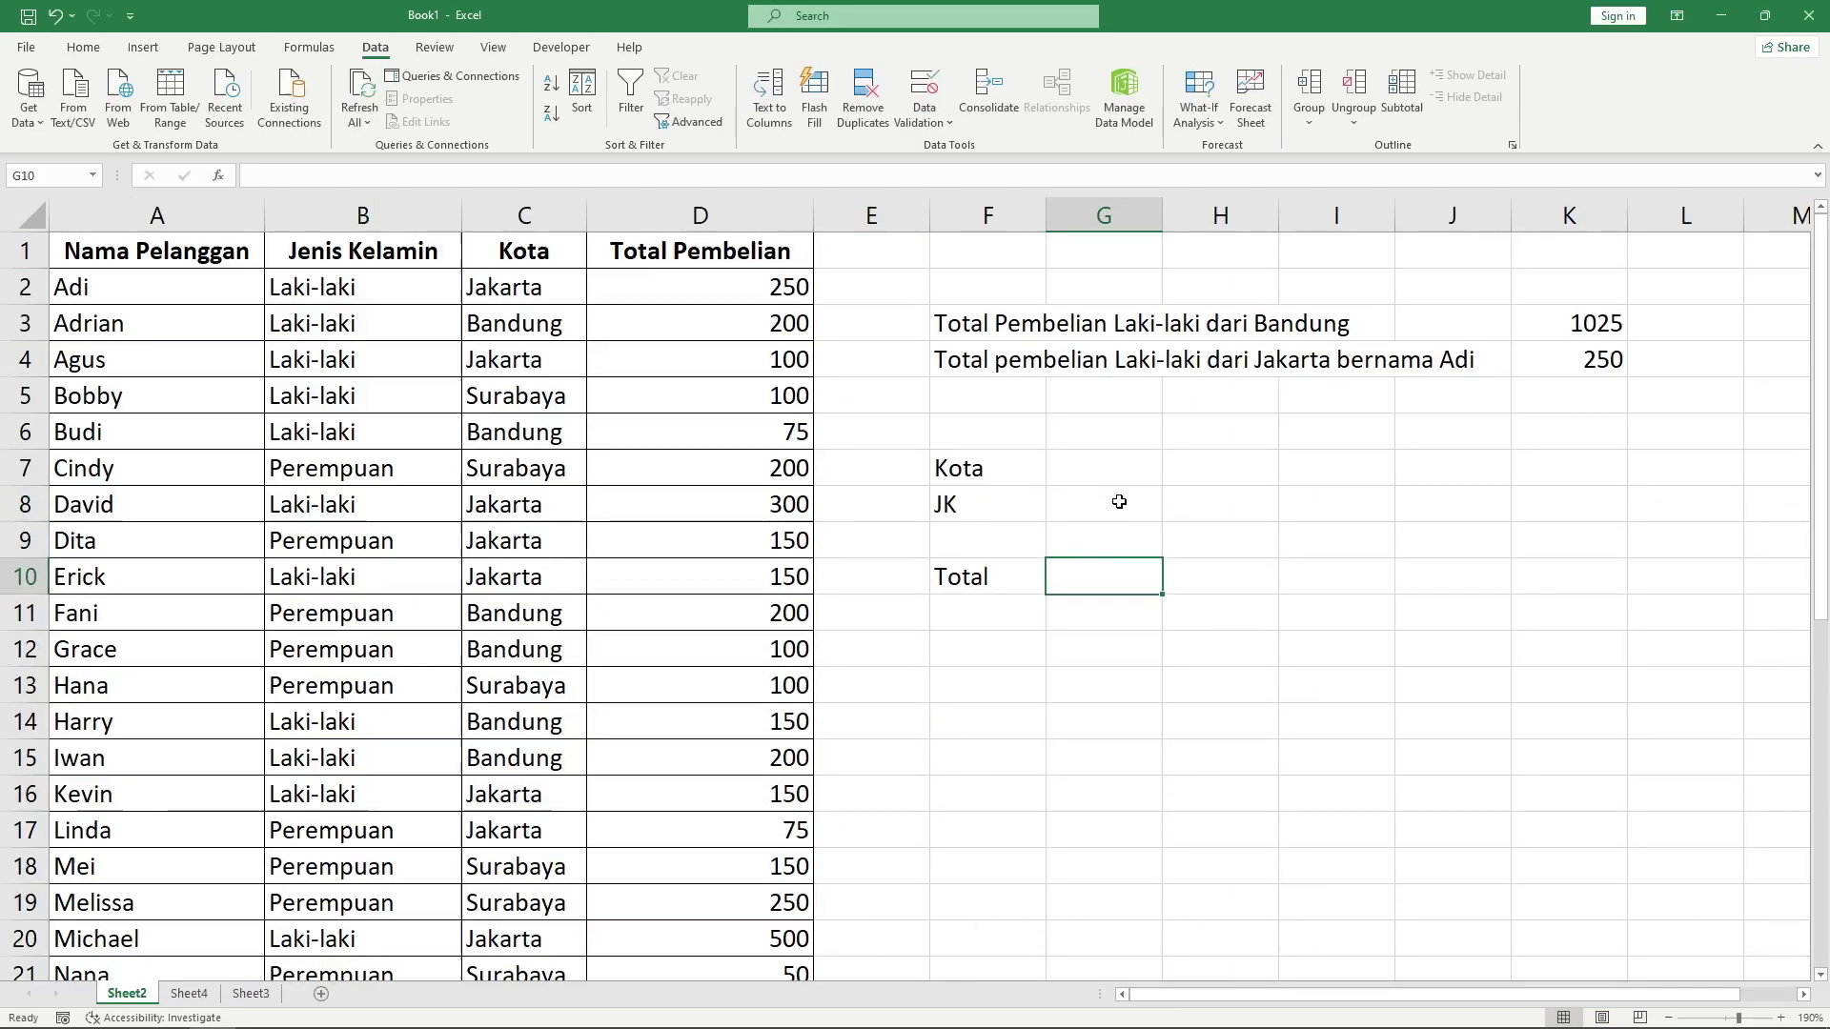
pyautogui.click(1119, 475)
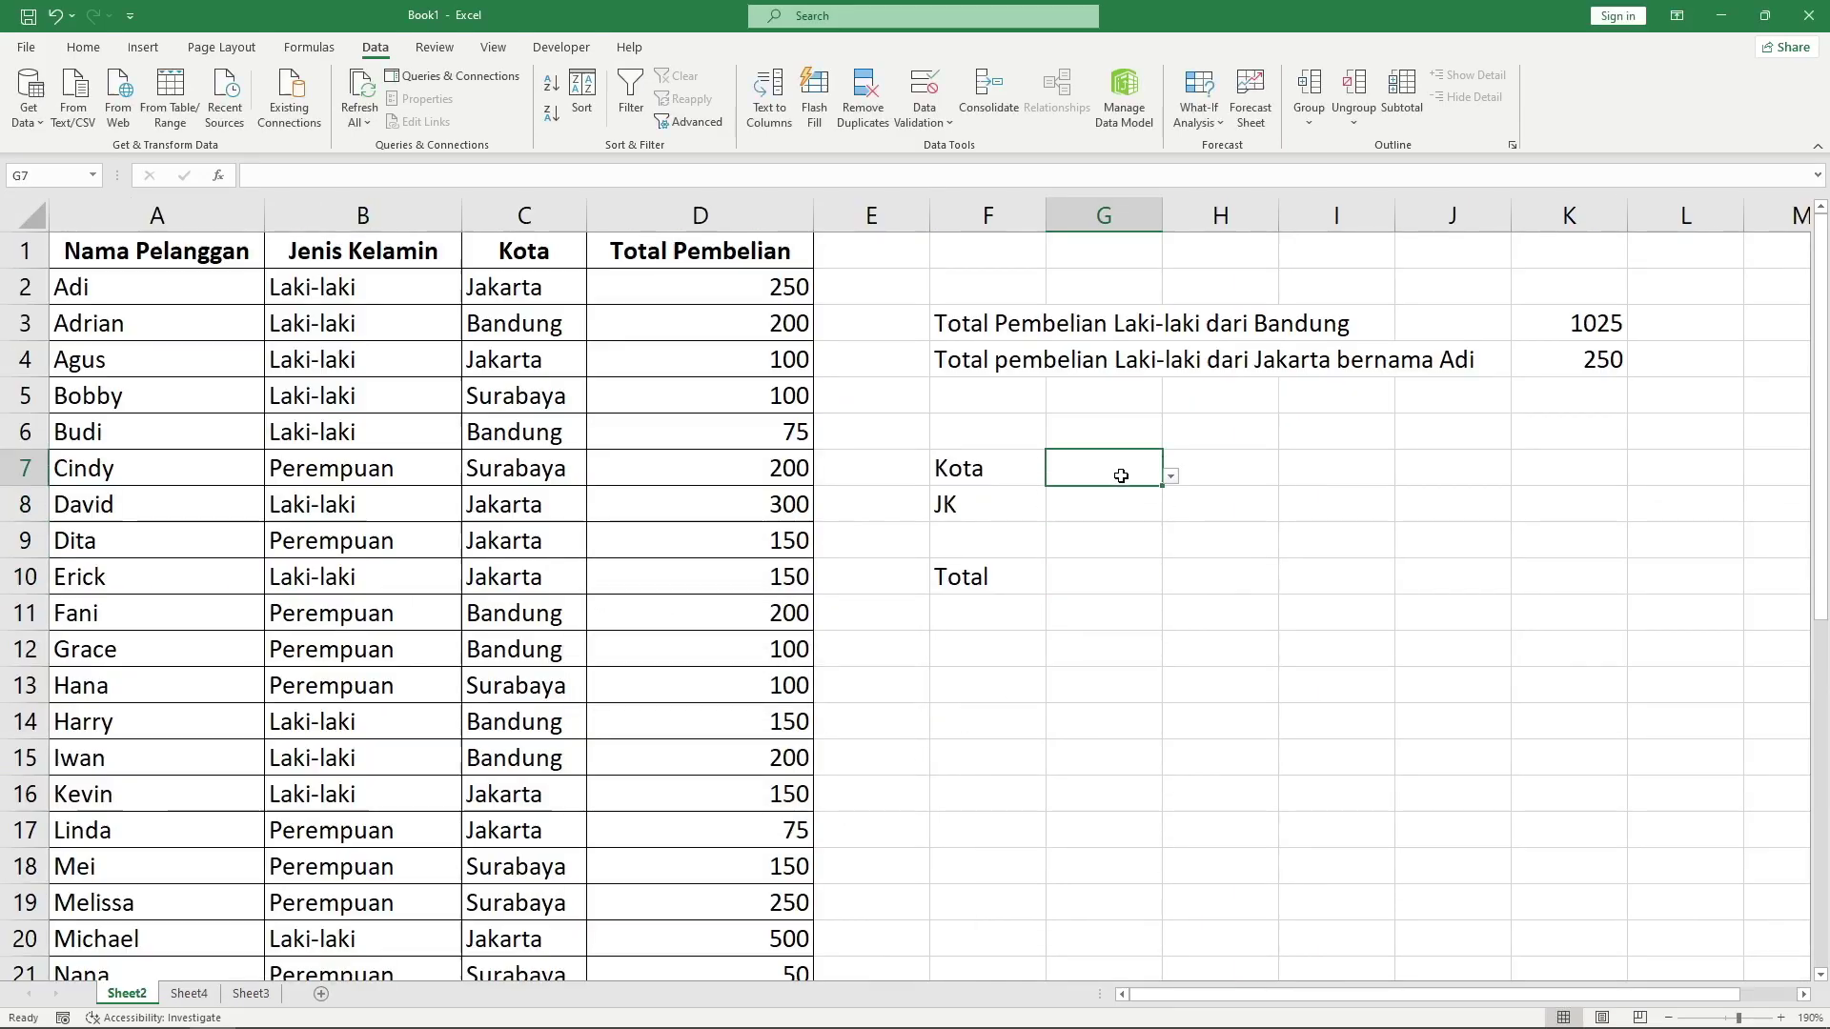
pyautogui.click(1171, 477)
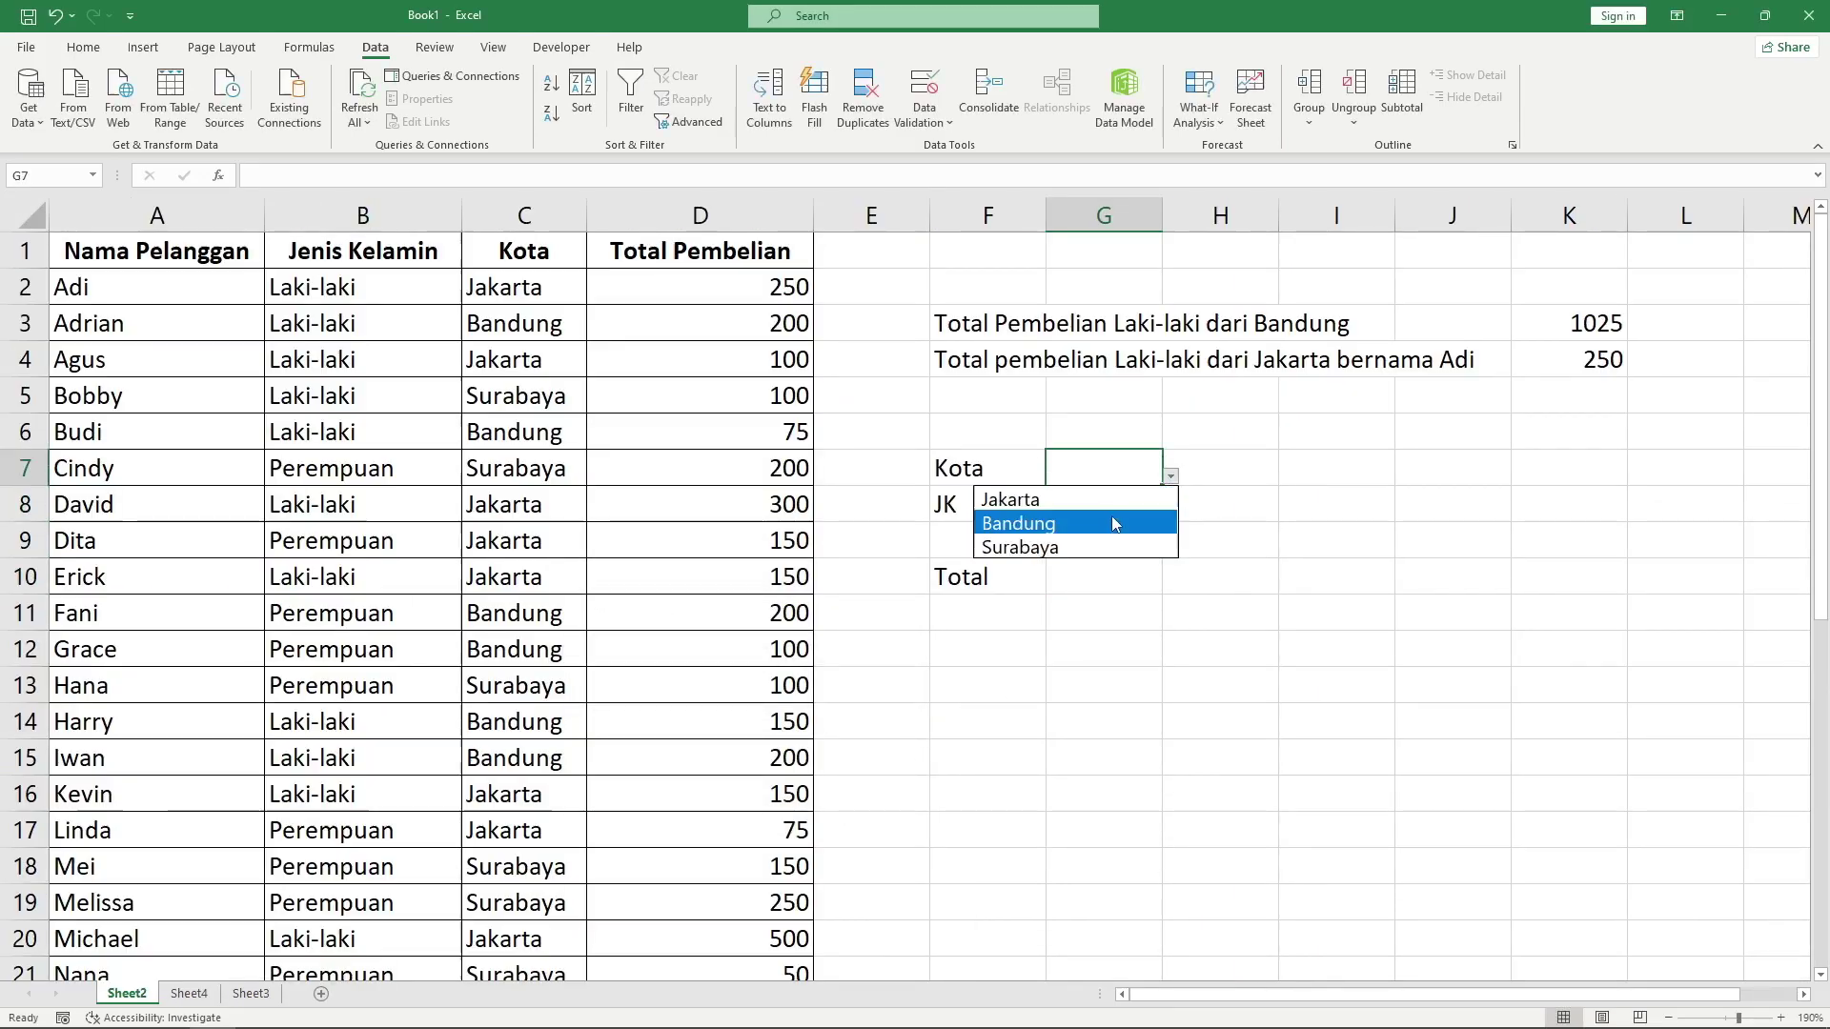
pyautogui.click(1110, 522)
pyautogui.click(1134, 503)
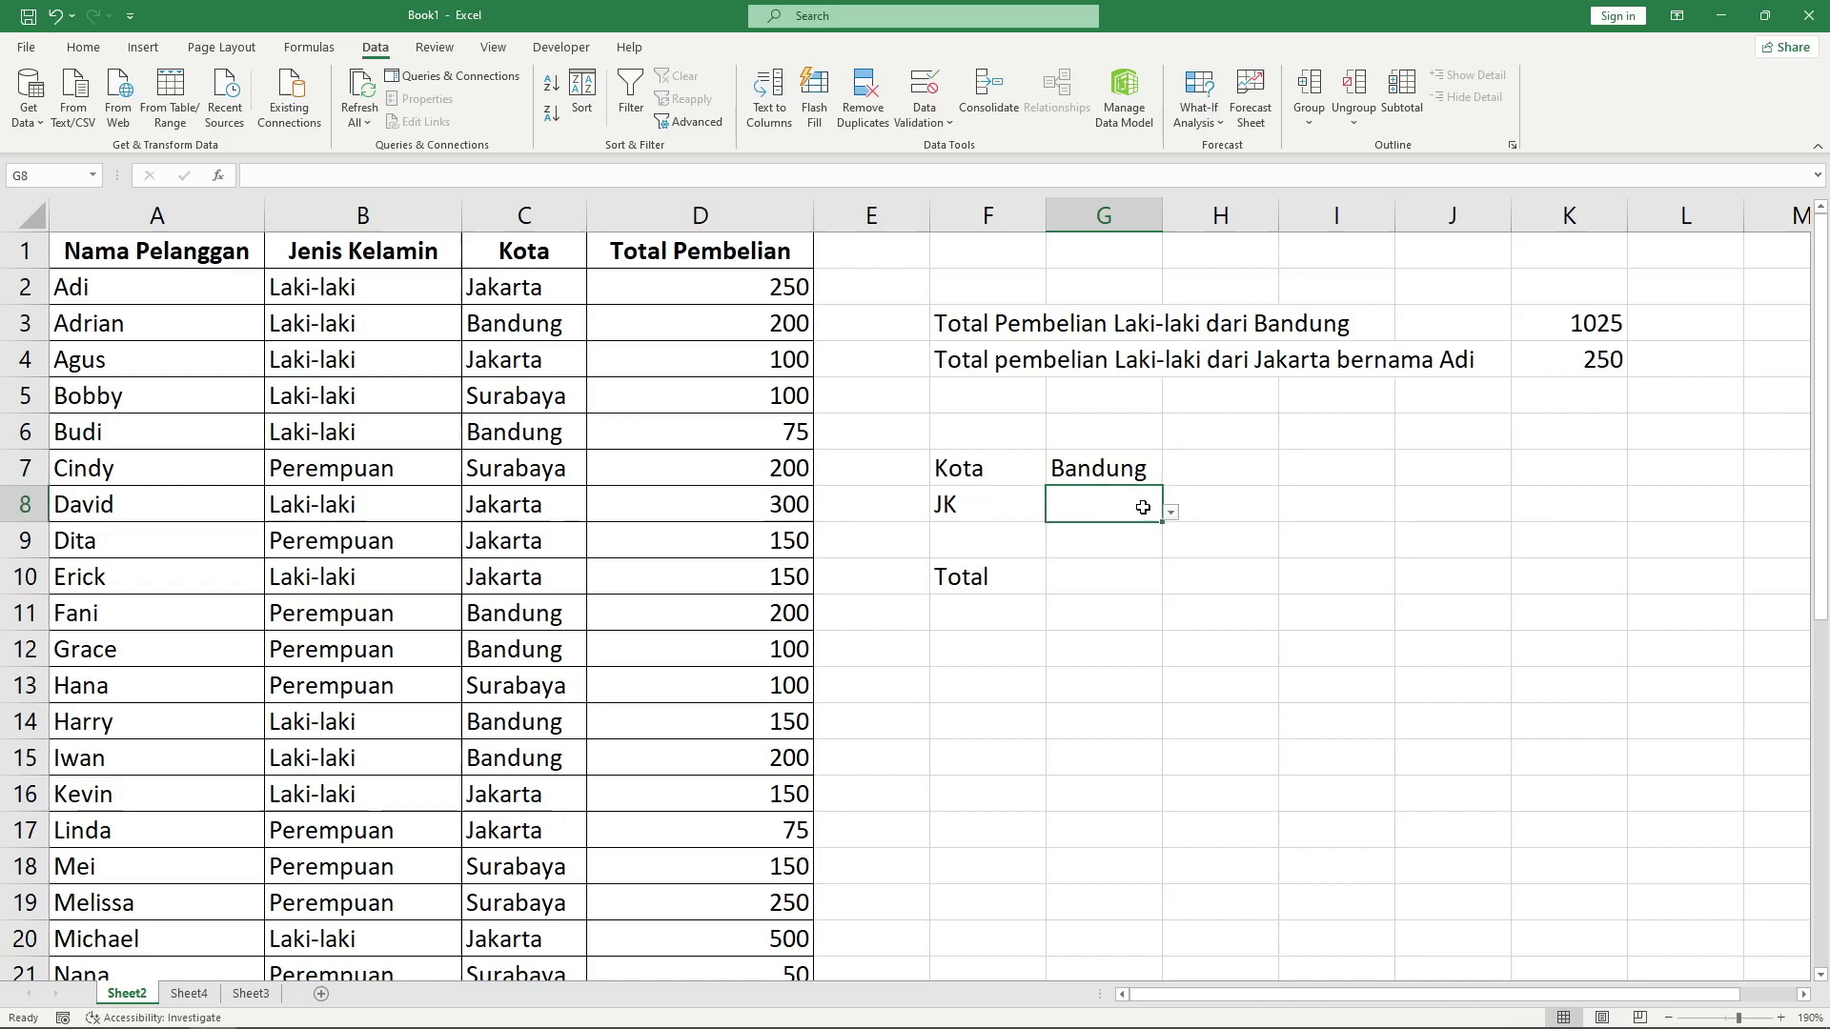
pyautogui.click(1173, 516)
pyautogui.click(1151, 558)
pyautogui.press('Down')
pyautogui.press('Down')
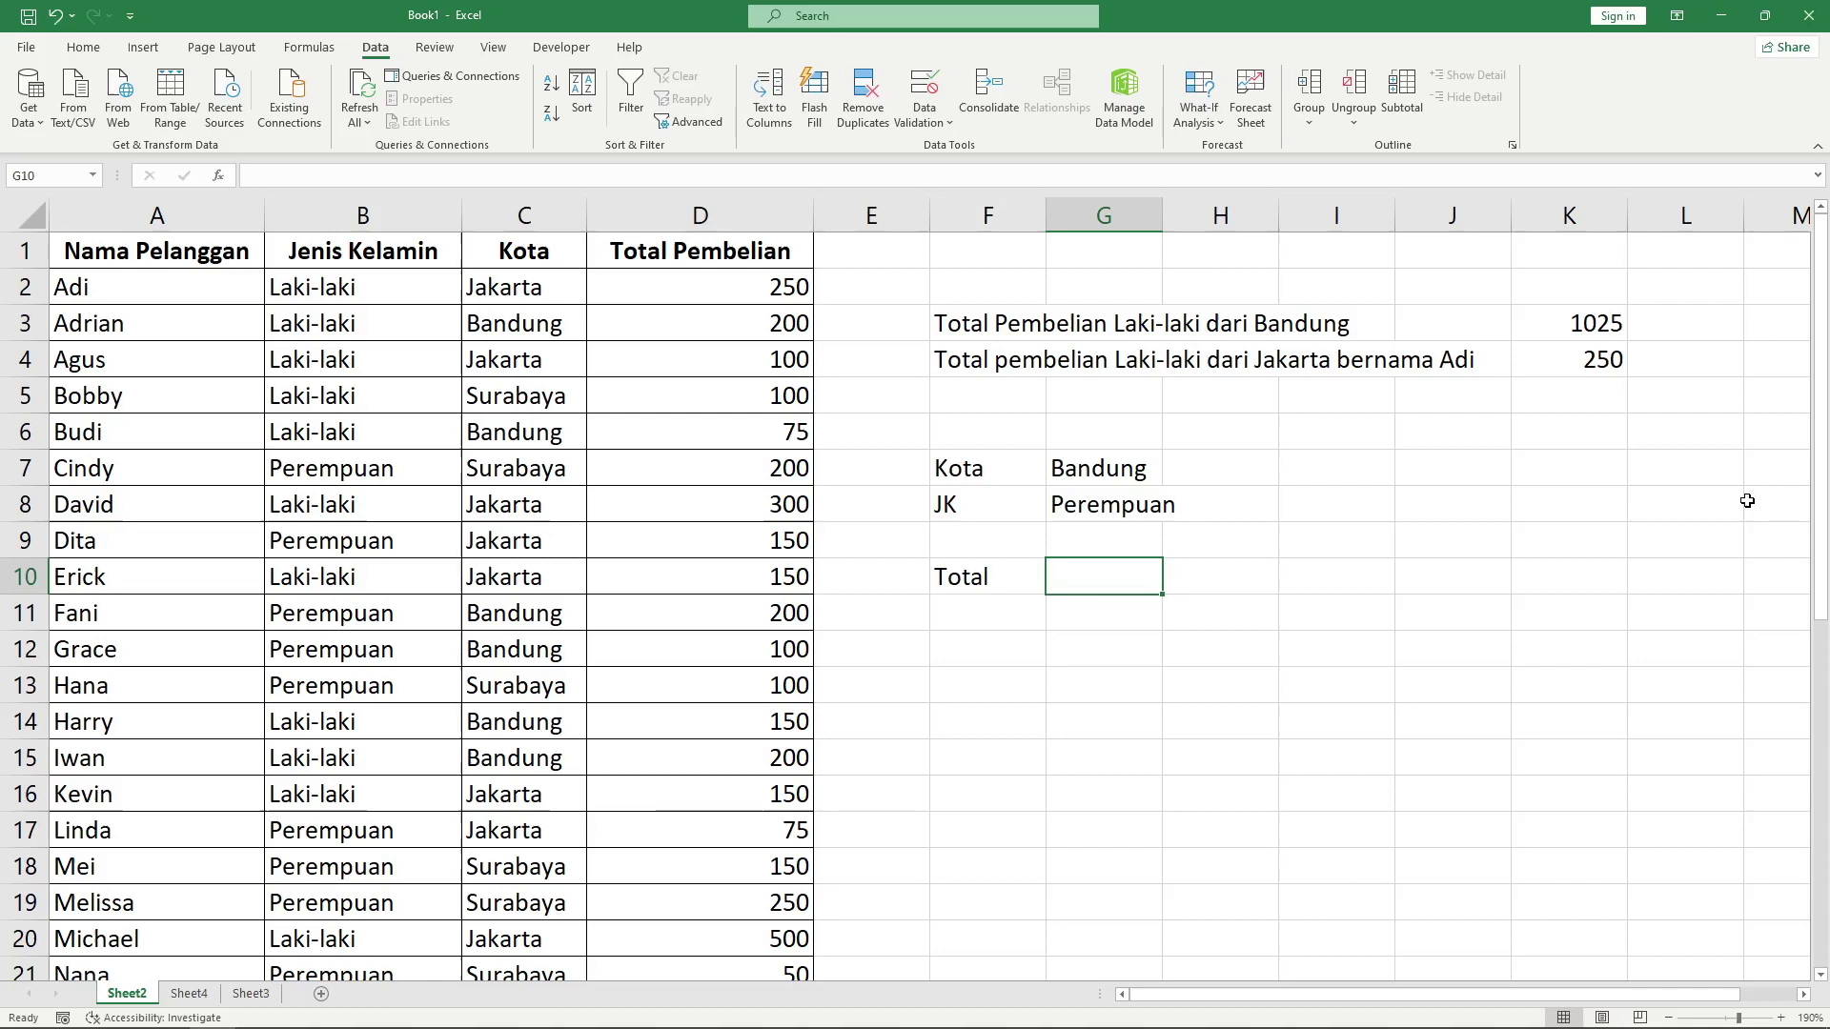
# Start a SUMIFS formula in G10 with D2:D31 as the sum range.
pyautogui.write('=sum')
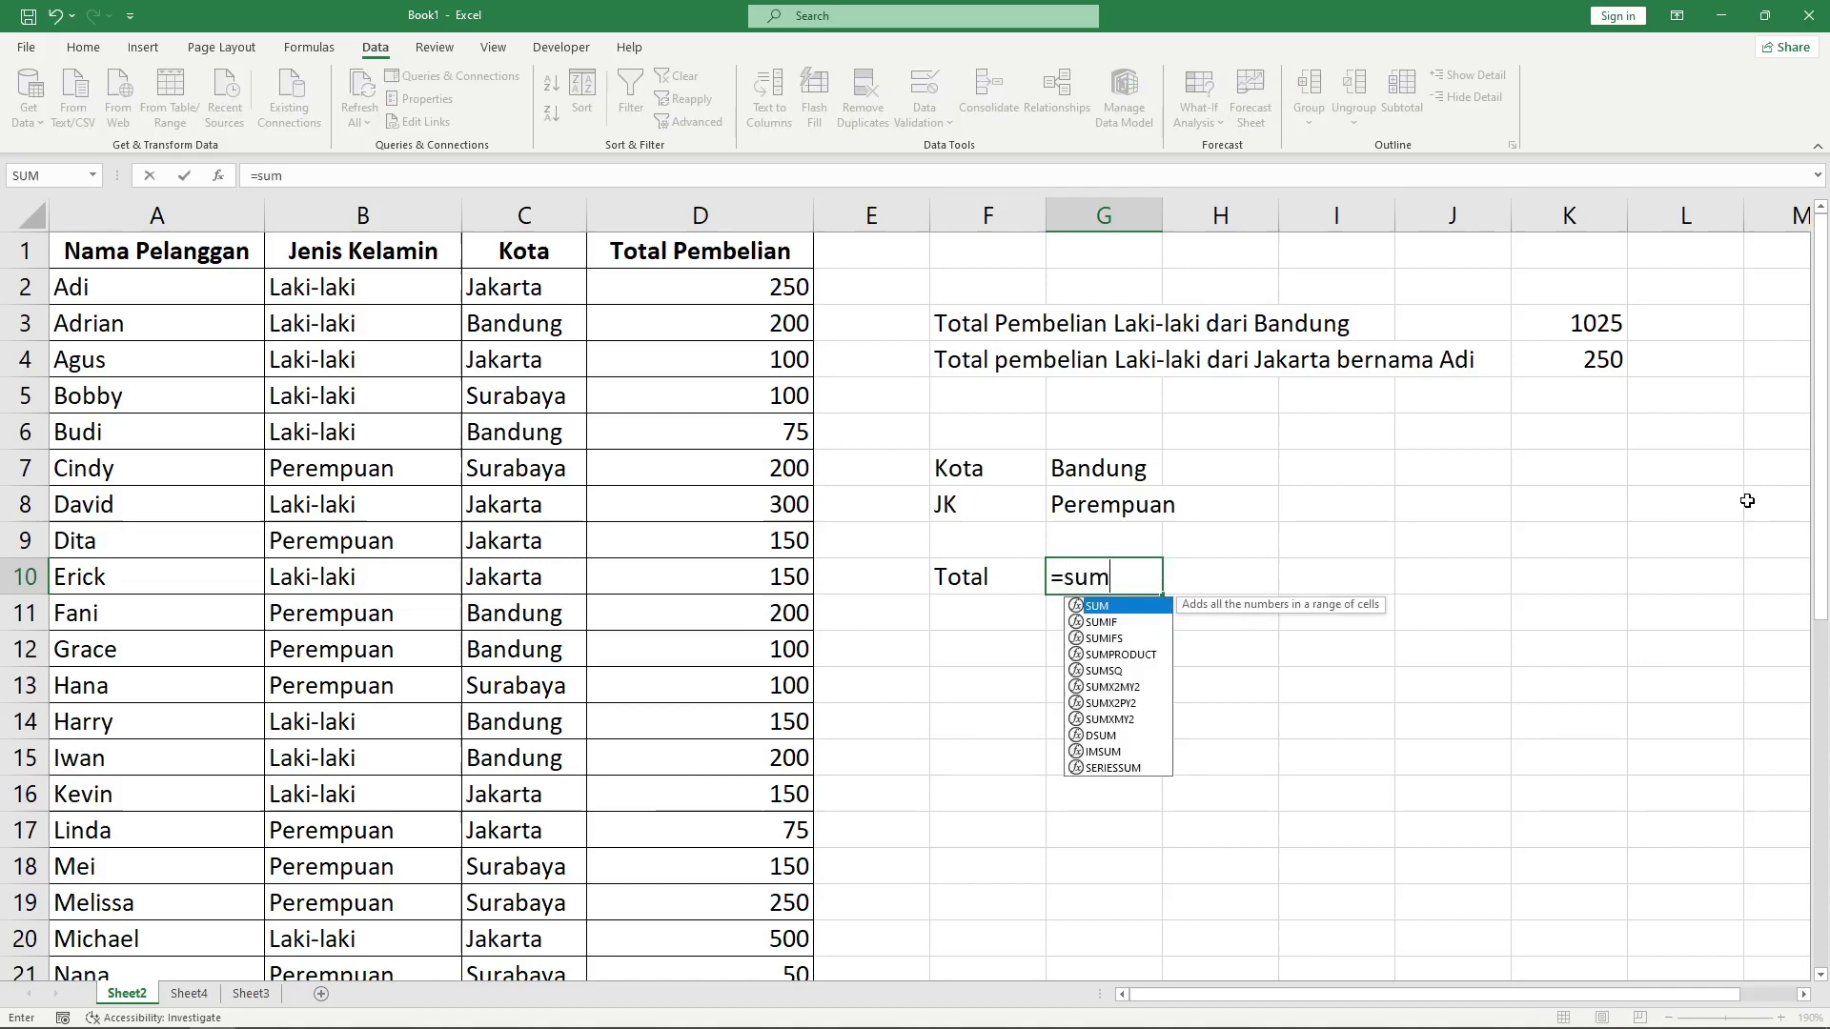
pyautogui.write('ifs(')
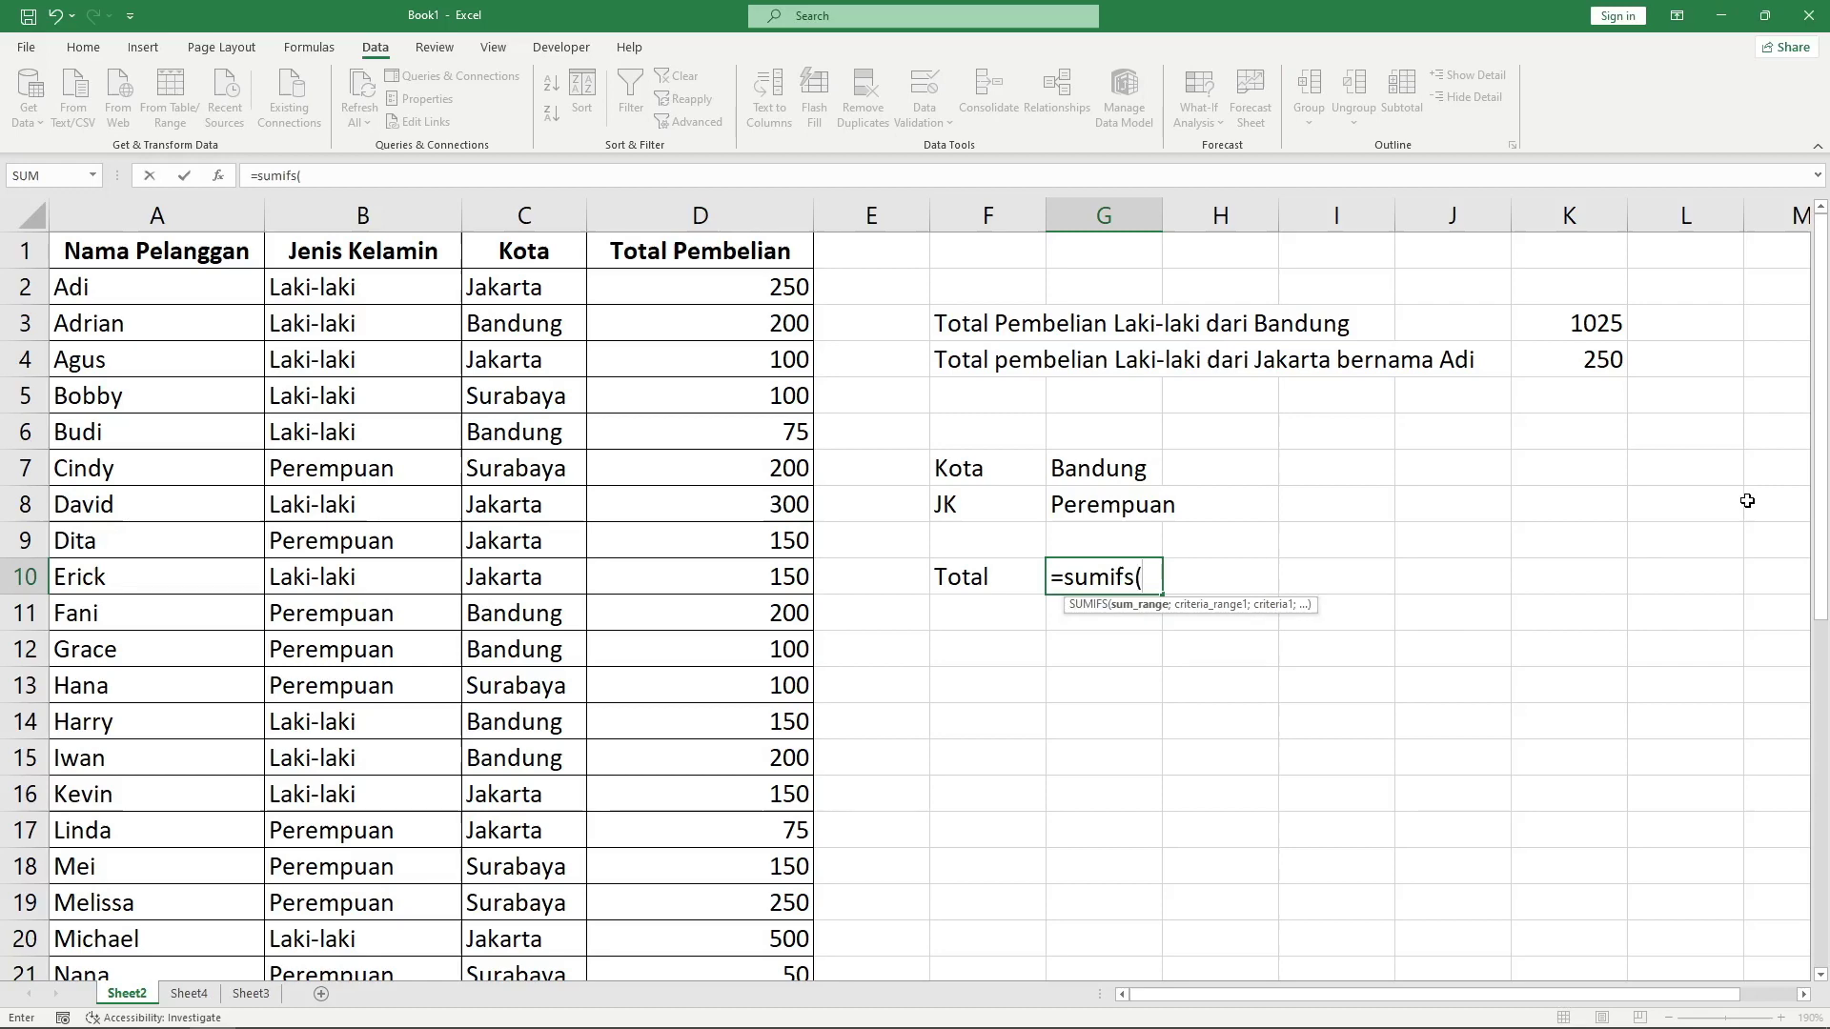
pyautogui.click(640, 282)
pyautogui.scroll(-4, 682, 686)
pyautogui.scroll(-4, 688, 735)
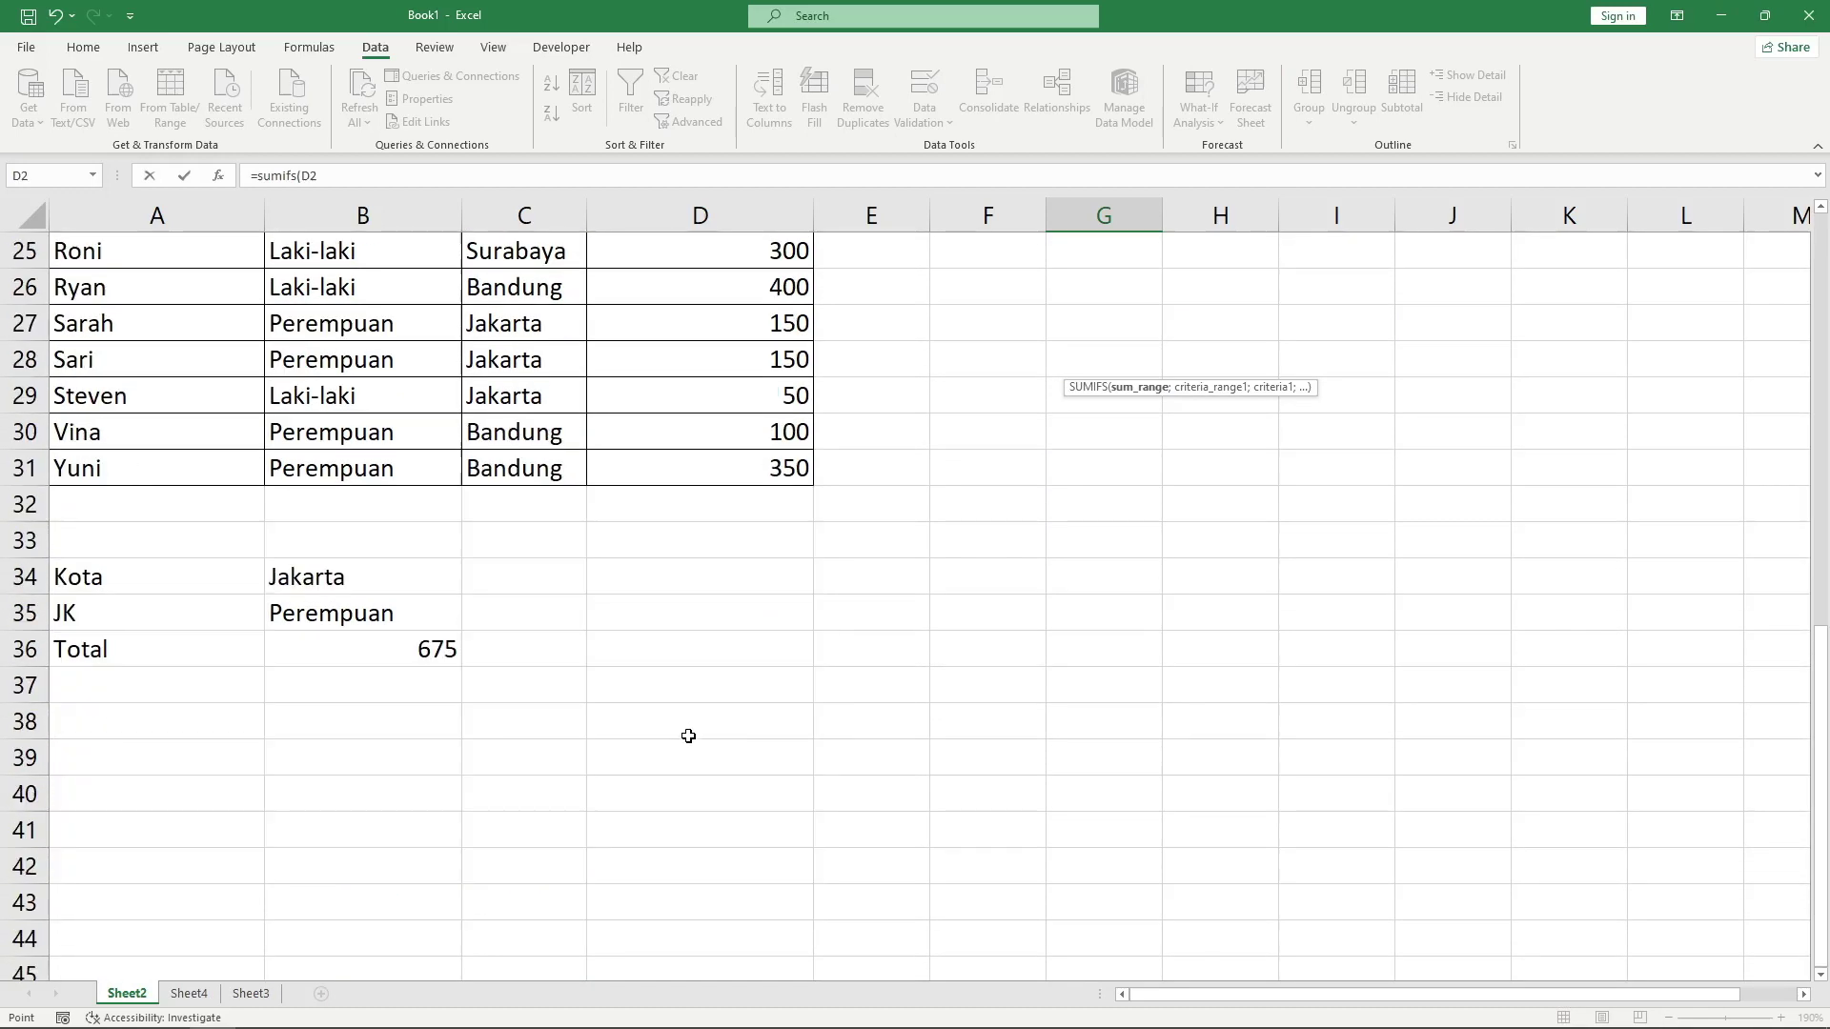
pyautogui.moveTo(688, 735); pyautogui.dragTo(770, 470)
pyautogui.write(';')
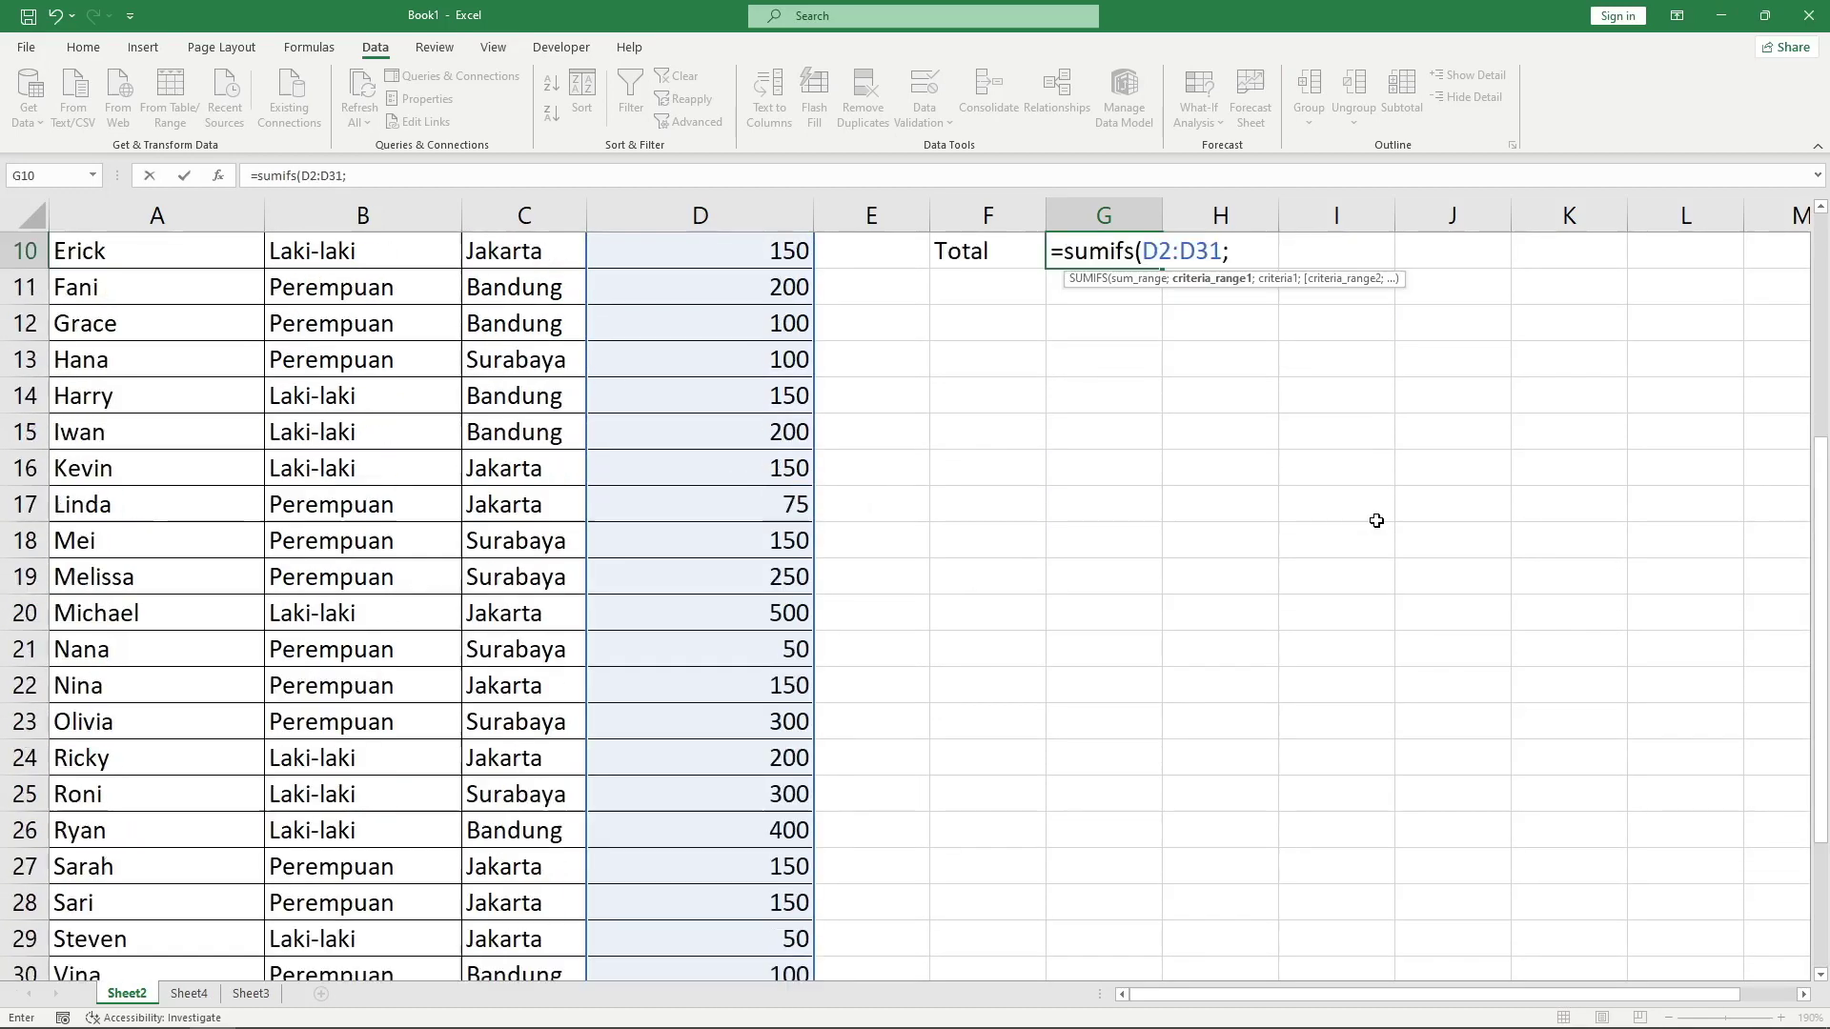
pyautogui.scroll(3, 1376, 521)
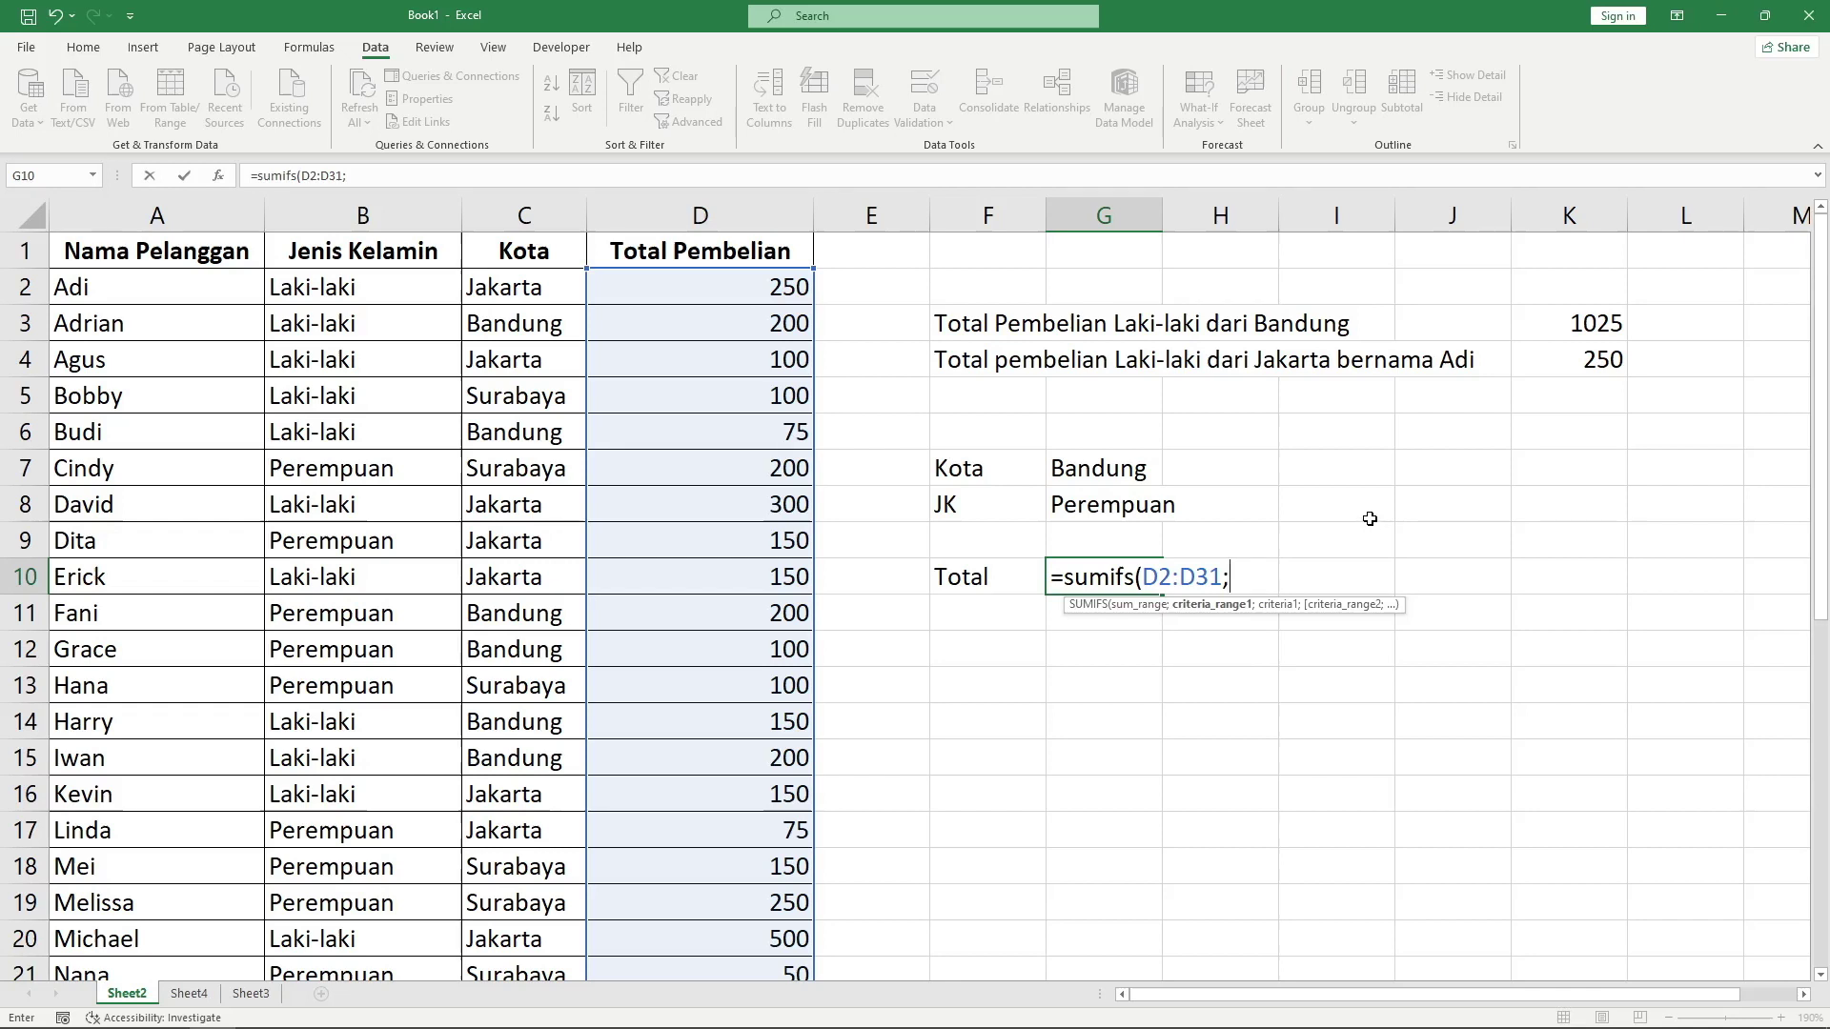
# Add C2:C31 as the first criteria range with the Kota cell G7 as criterion.
pyautogui.click(528, 287)
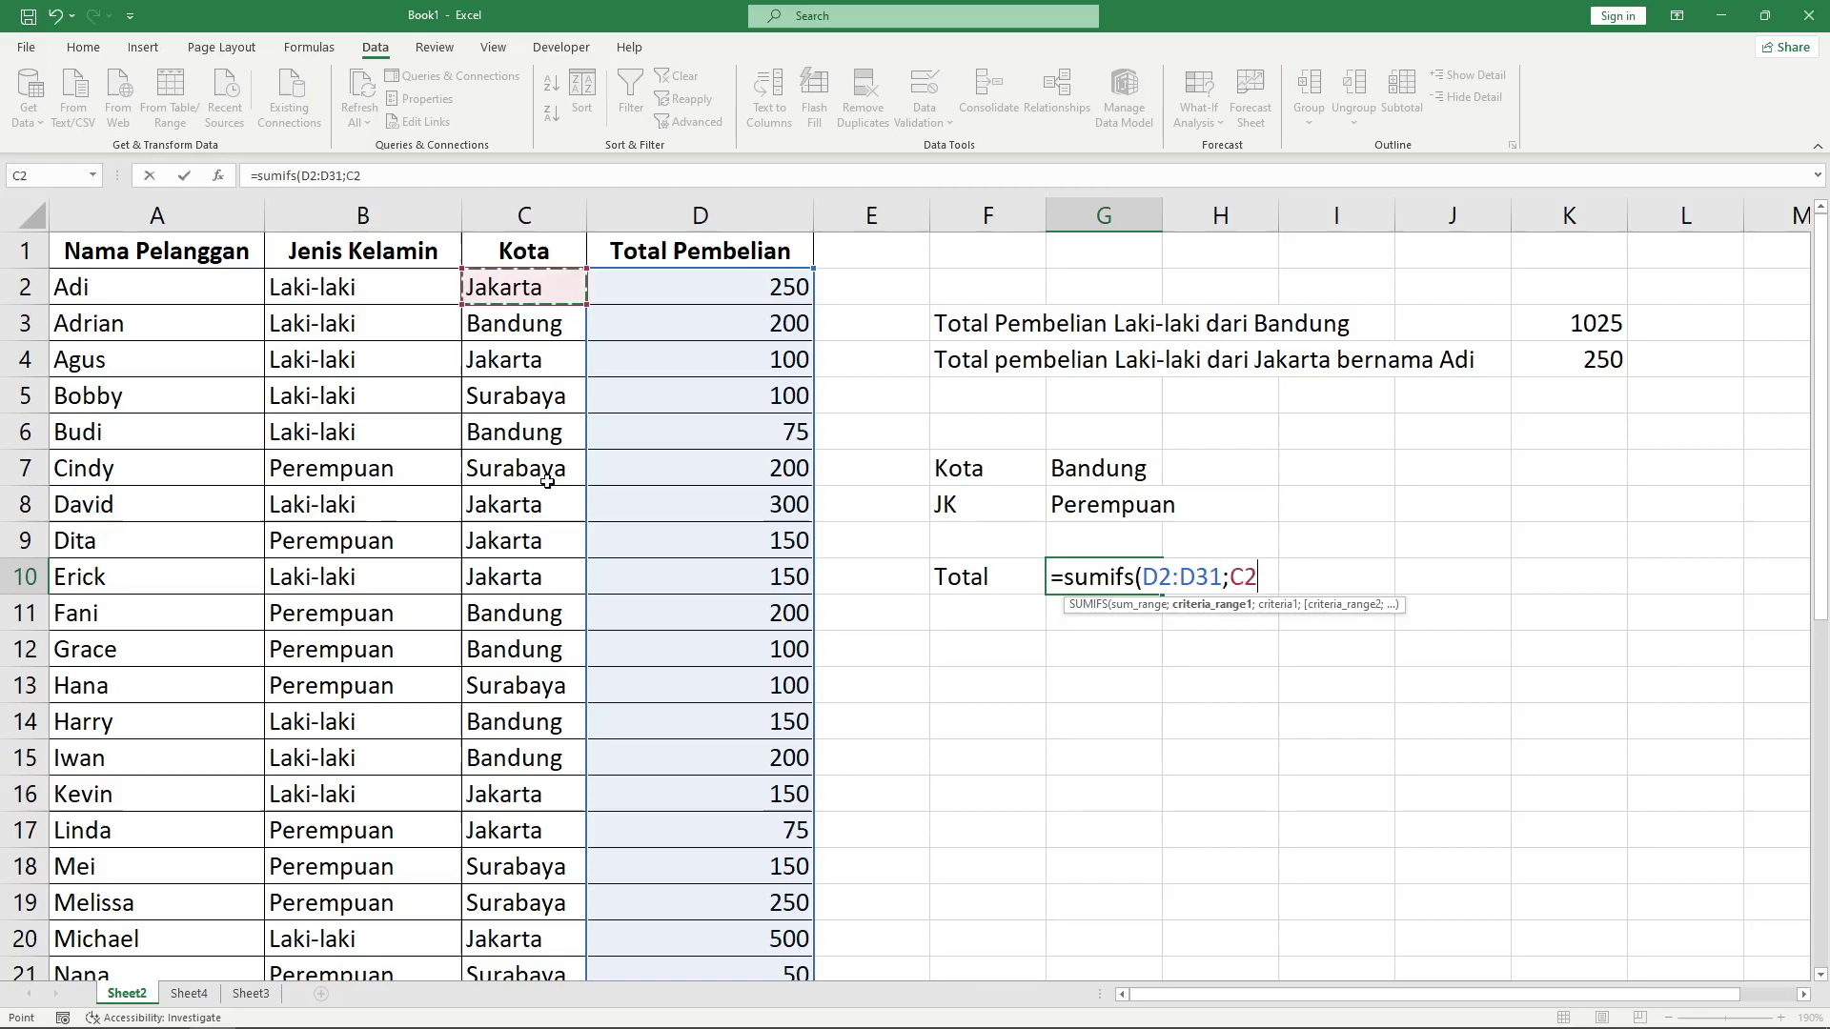
pyautogui.scroll(-2, 556, 767)
pyautogui.scroll(-3, 556, 767)
pyautogui.keyDown('shift'); pyautogui.click(546, 784); pyautogui.keyUp('shift')
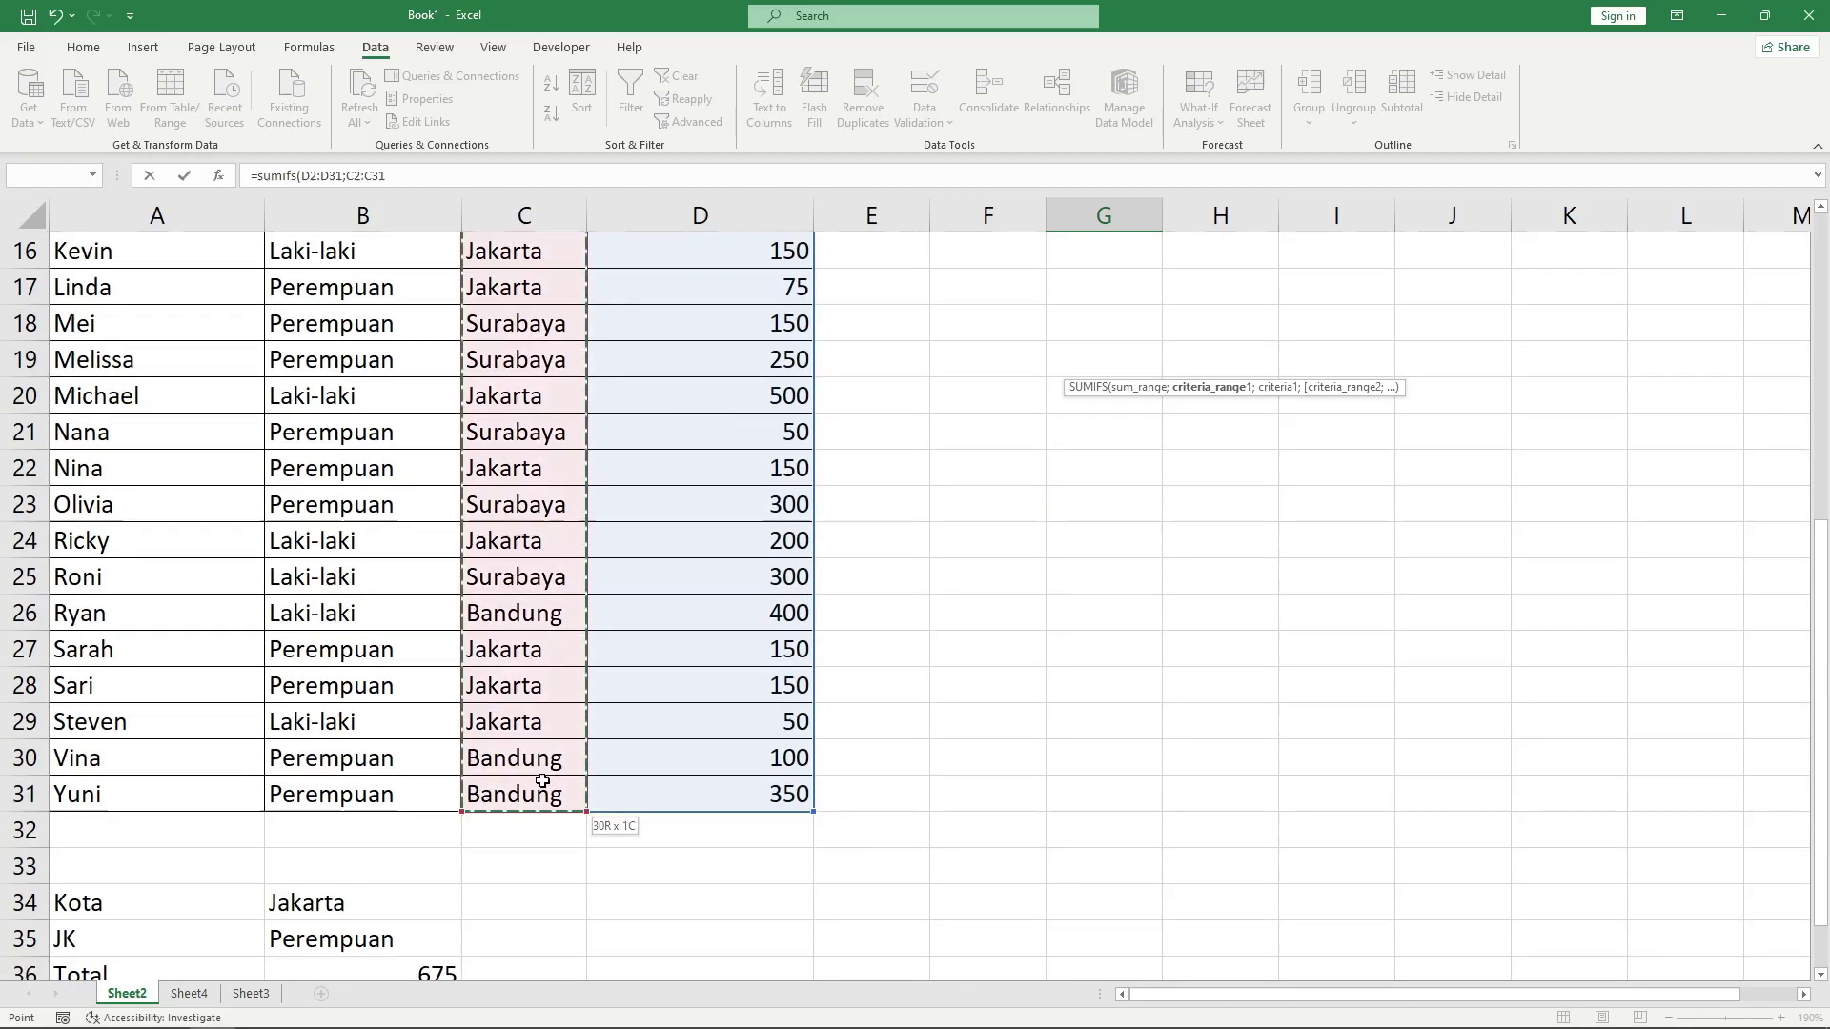
pyautogui.write(';')
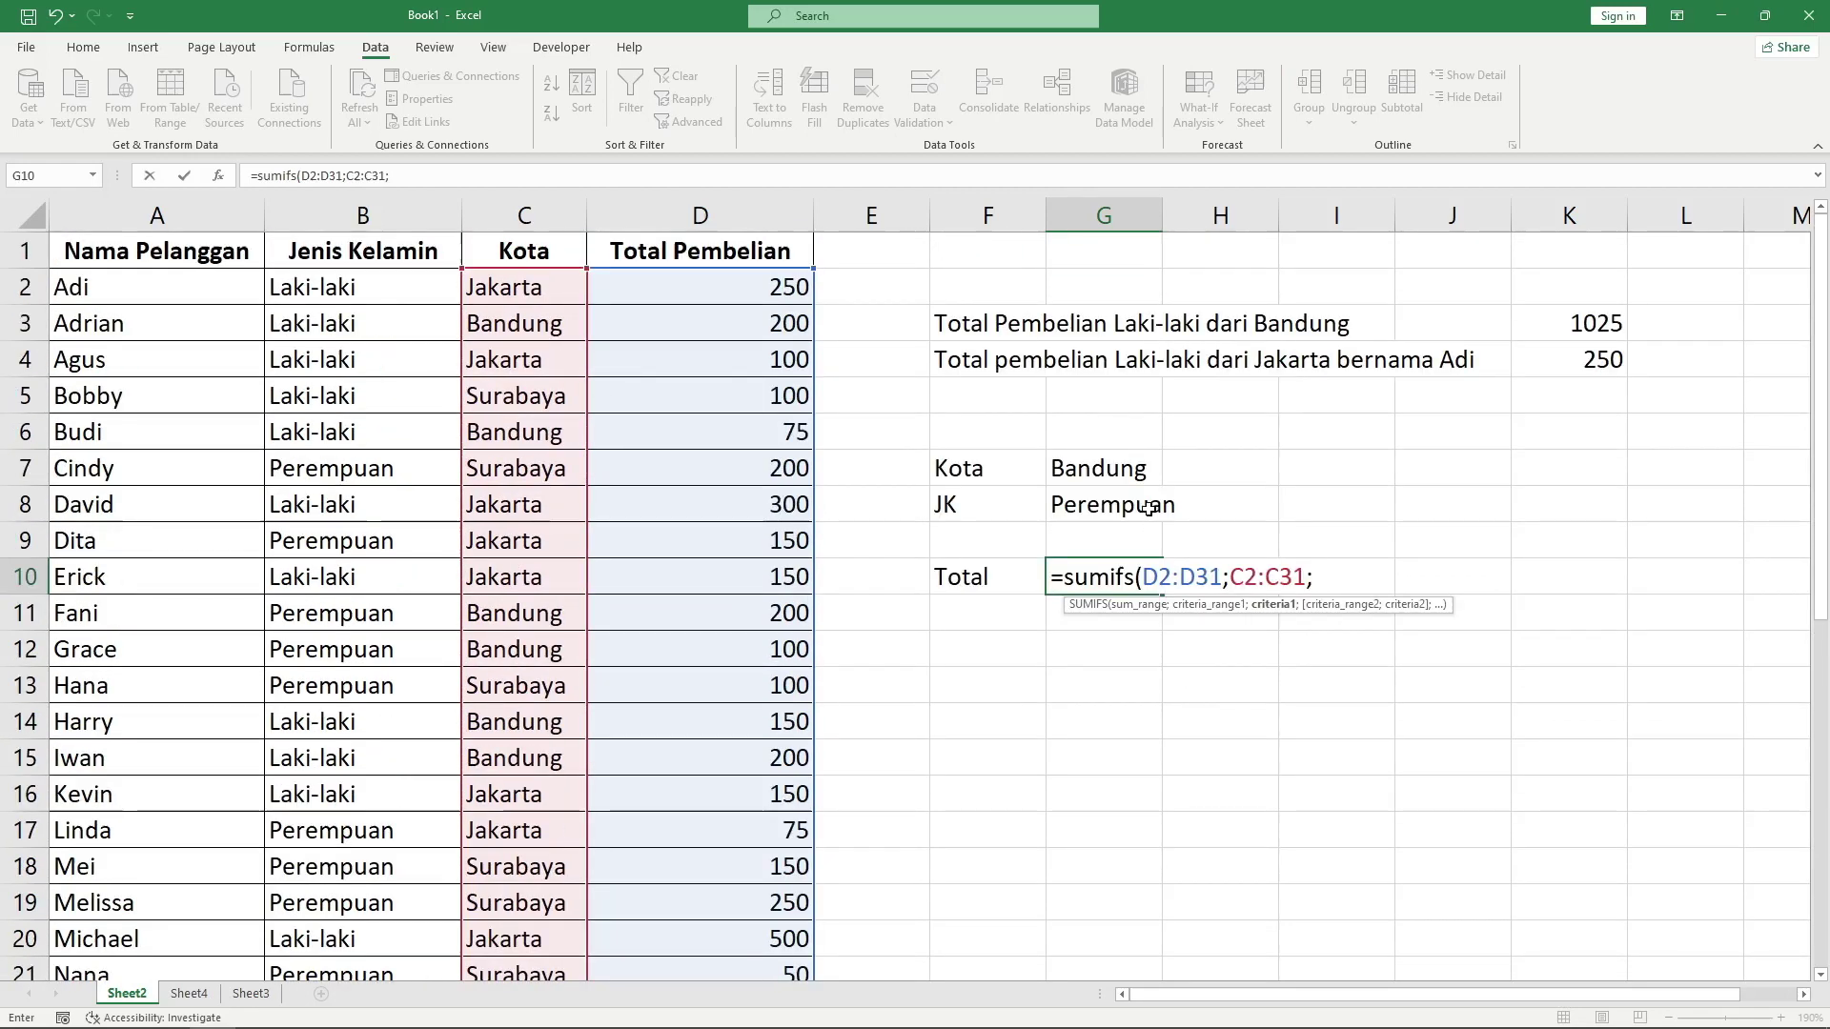
pyautogui.click(1100, 470)
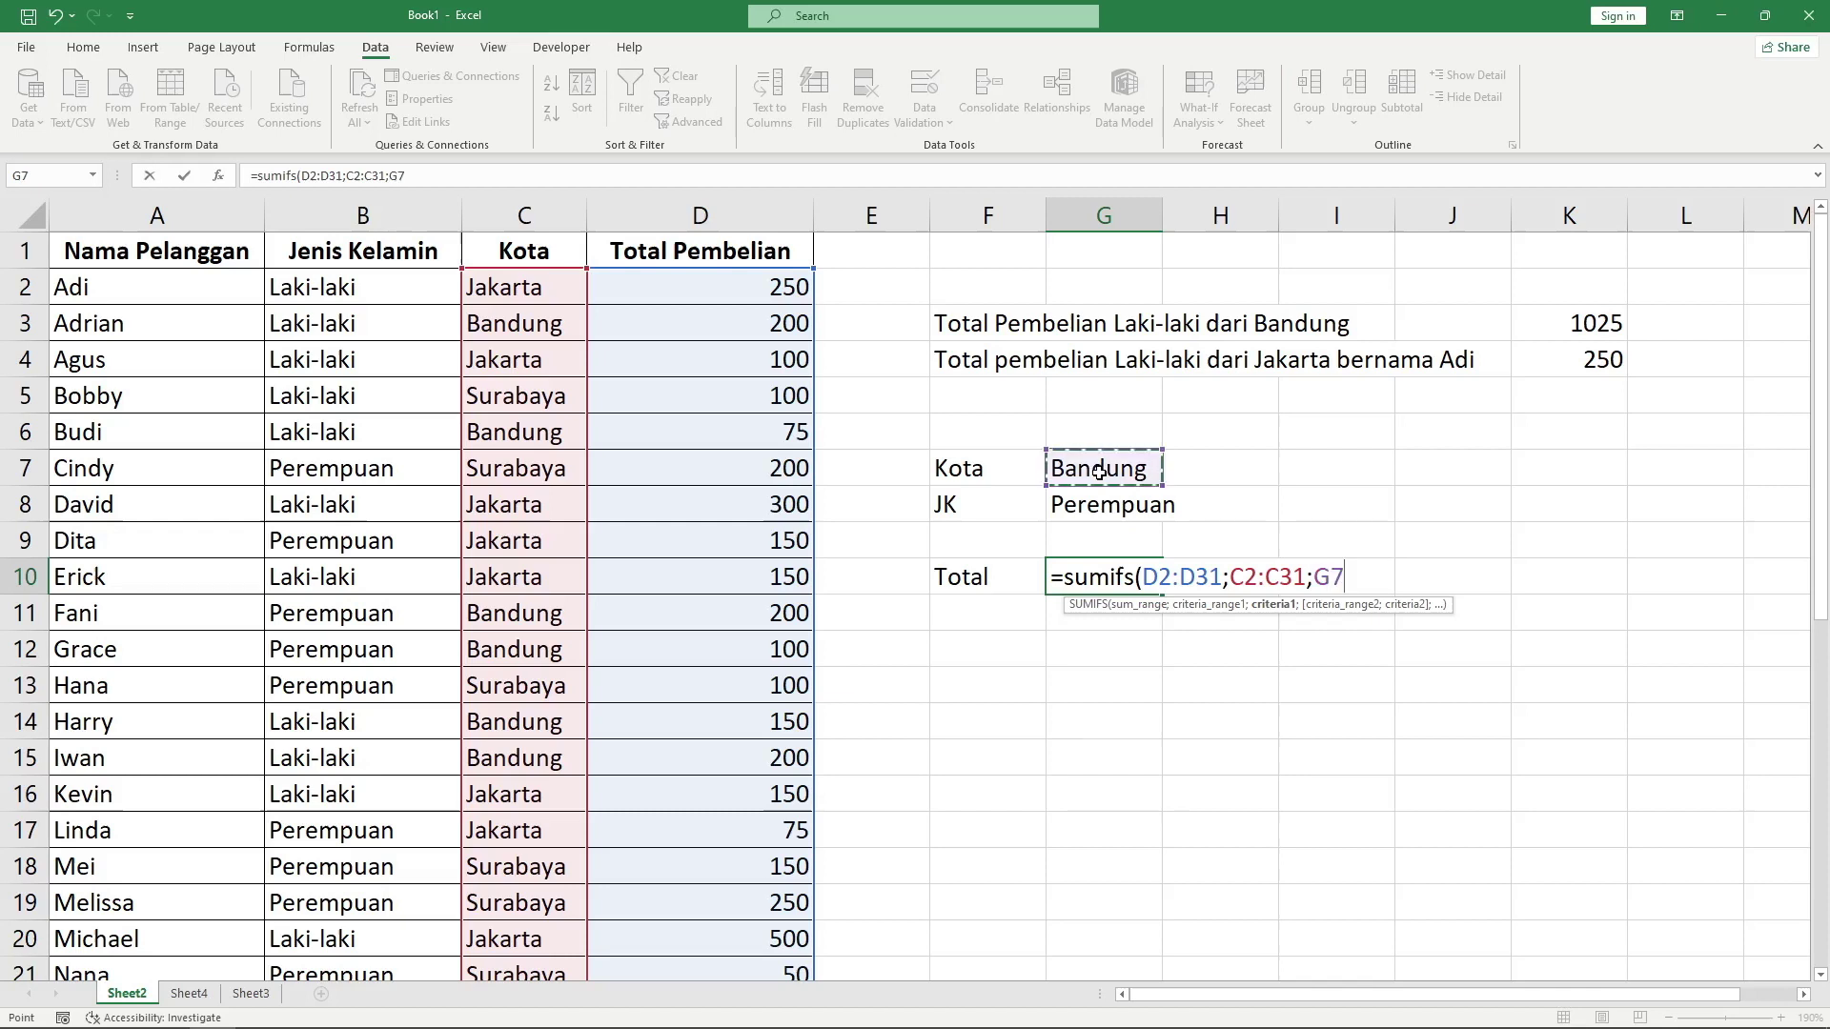
pyautogui.write(';')
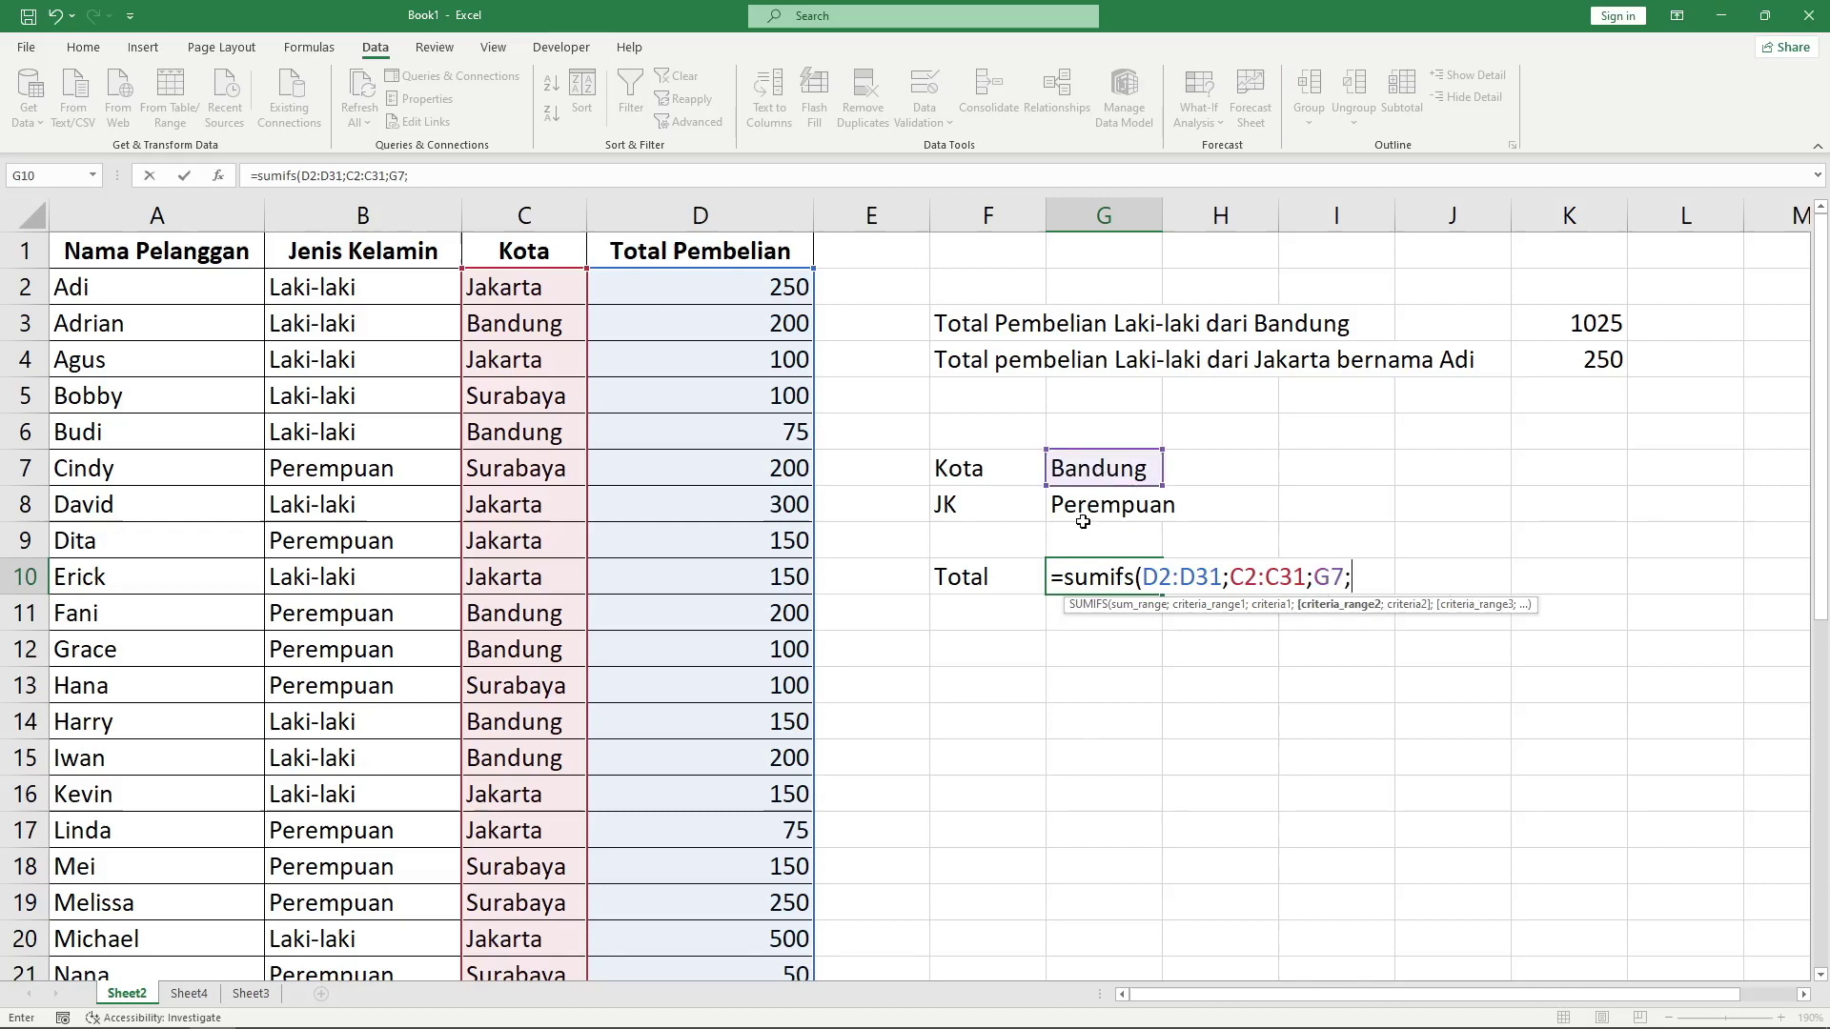
# Add B2:B31 with the JK cell G8 as criterion and commit, giving 750.
pyautogui.click(369, 287)
pyautogui.scroll(-5, 378, 536)
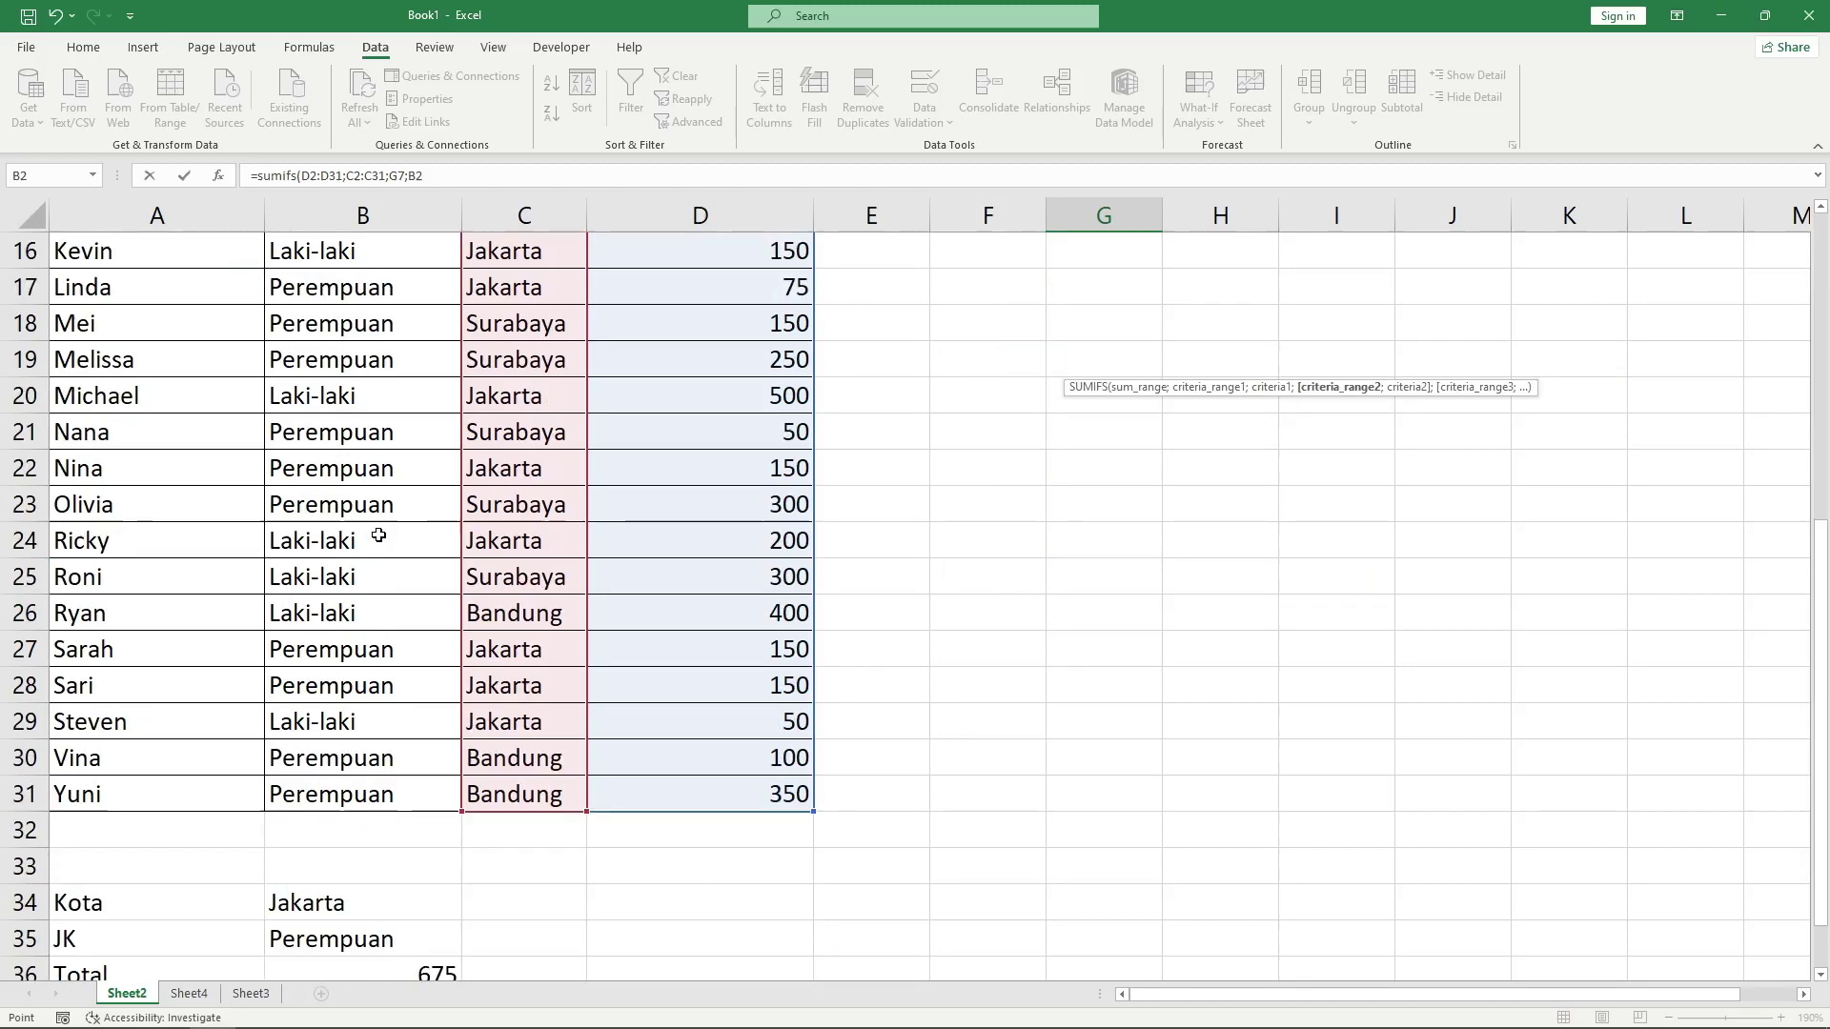
pyautogui.keyDown('shift'); pyautogui.click(378, 803); pyautogui.keyUp('shift')
pyautogui.write(';')
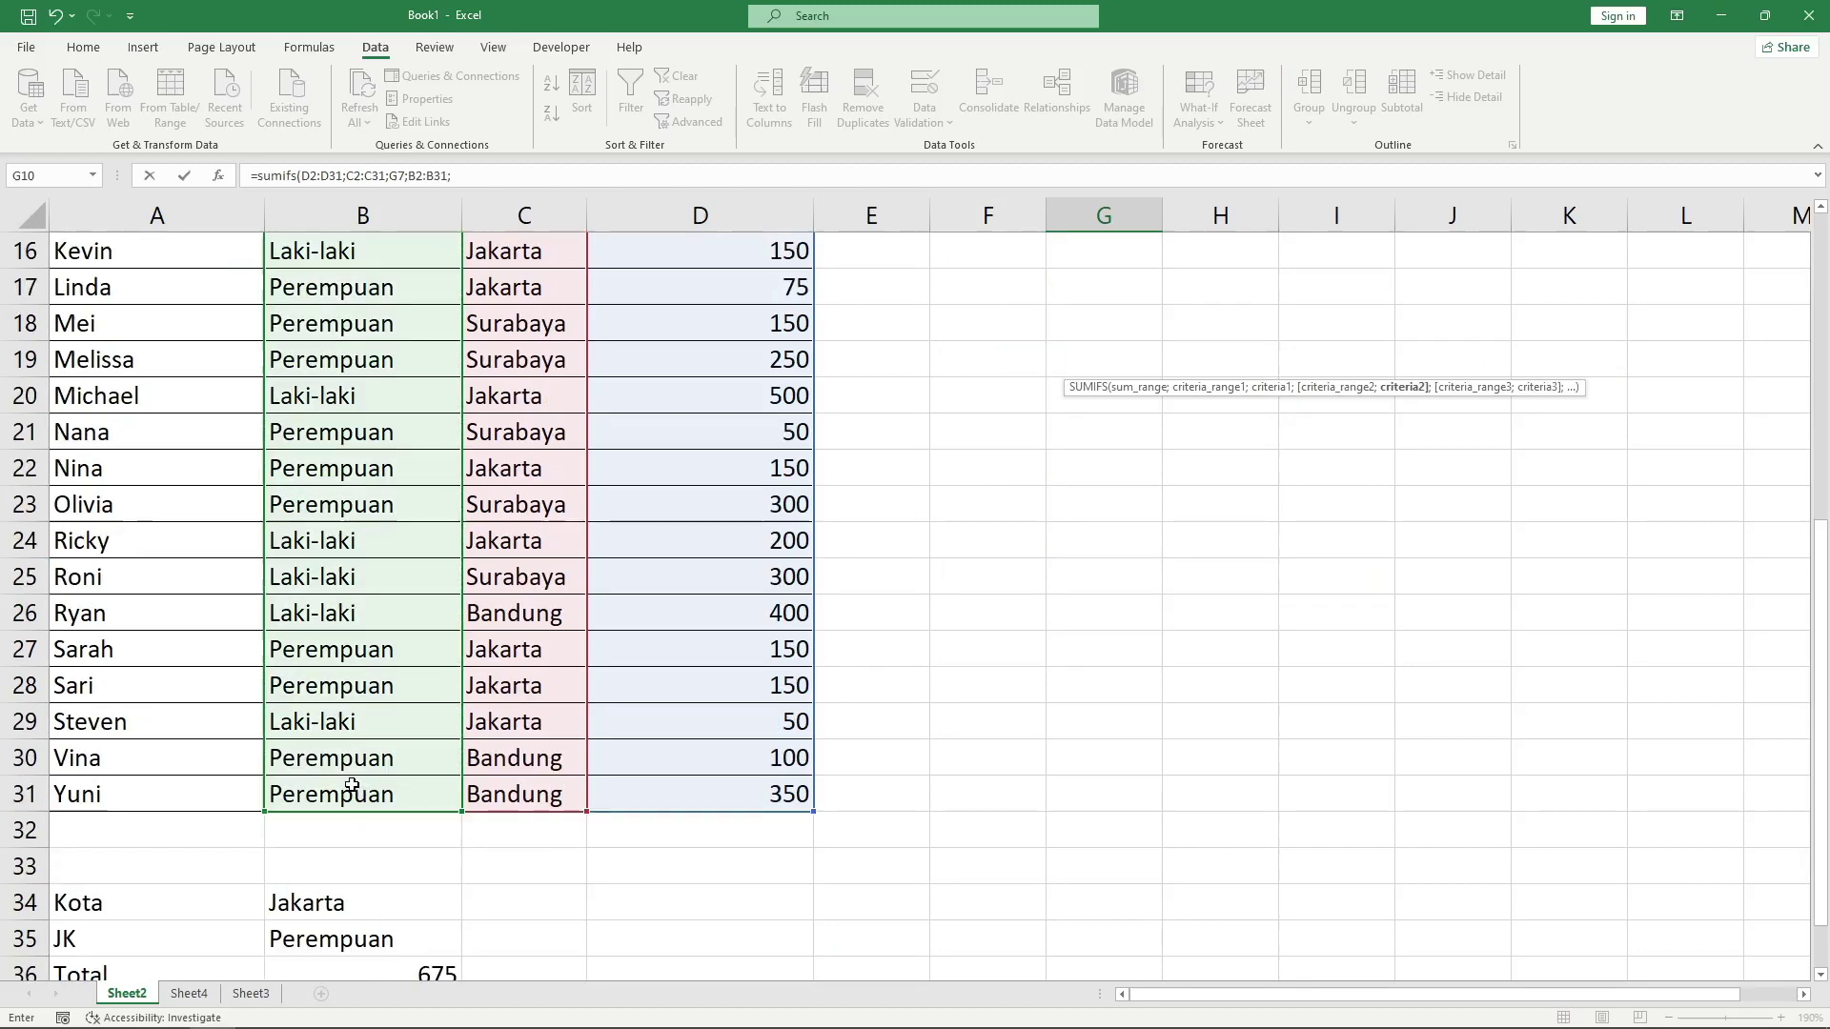
pyautogui.scroll(2, 1030, 686)
pyautogui.scroll(3, 1030, 686)
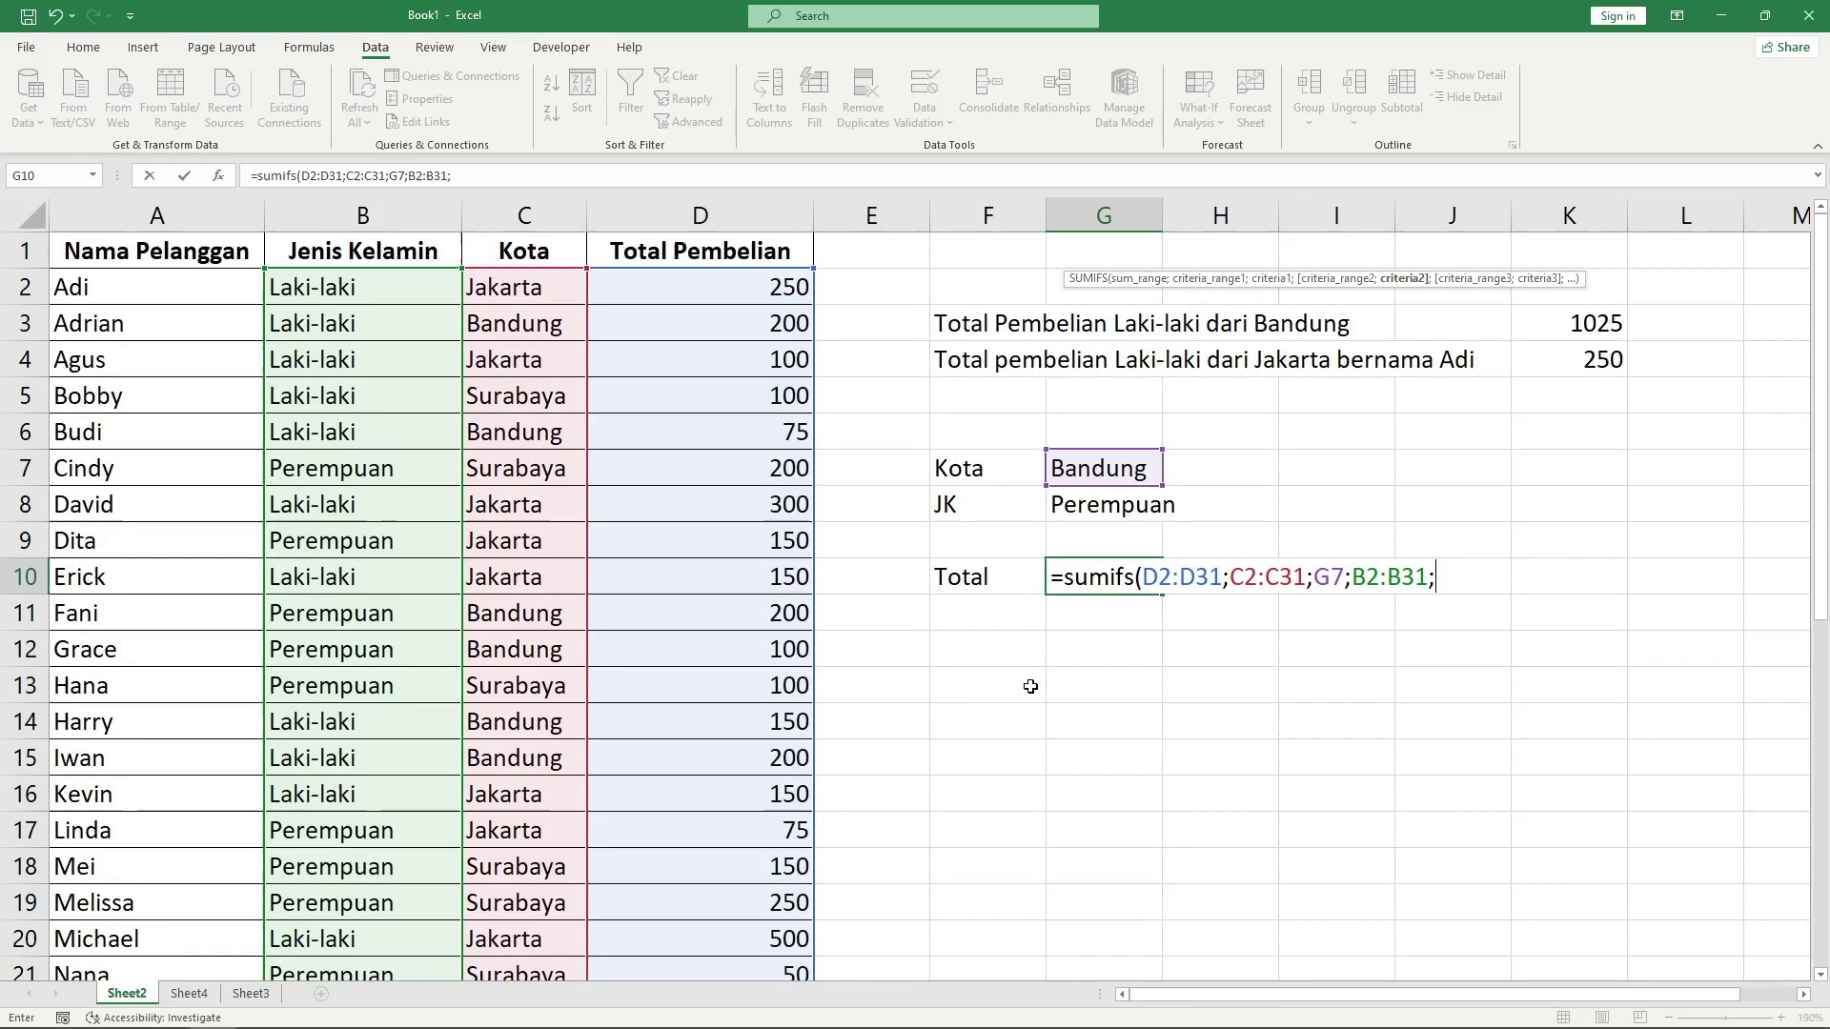
pyautogui.click(1107, 510)
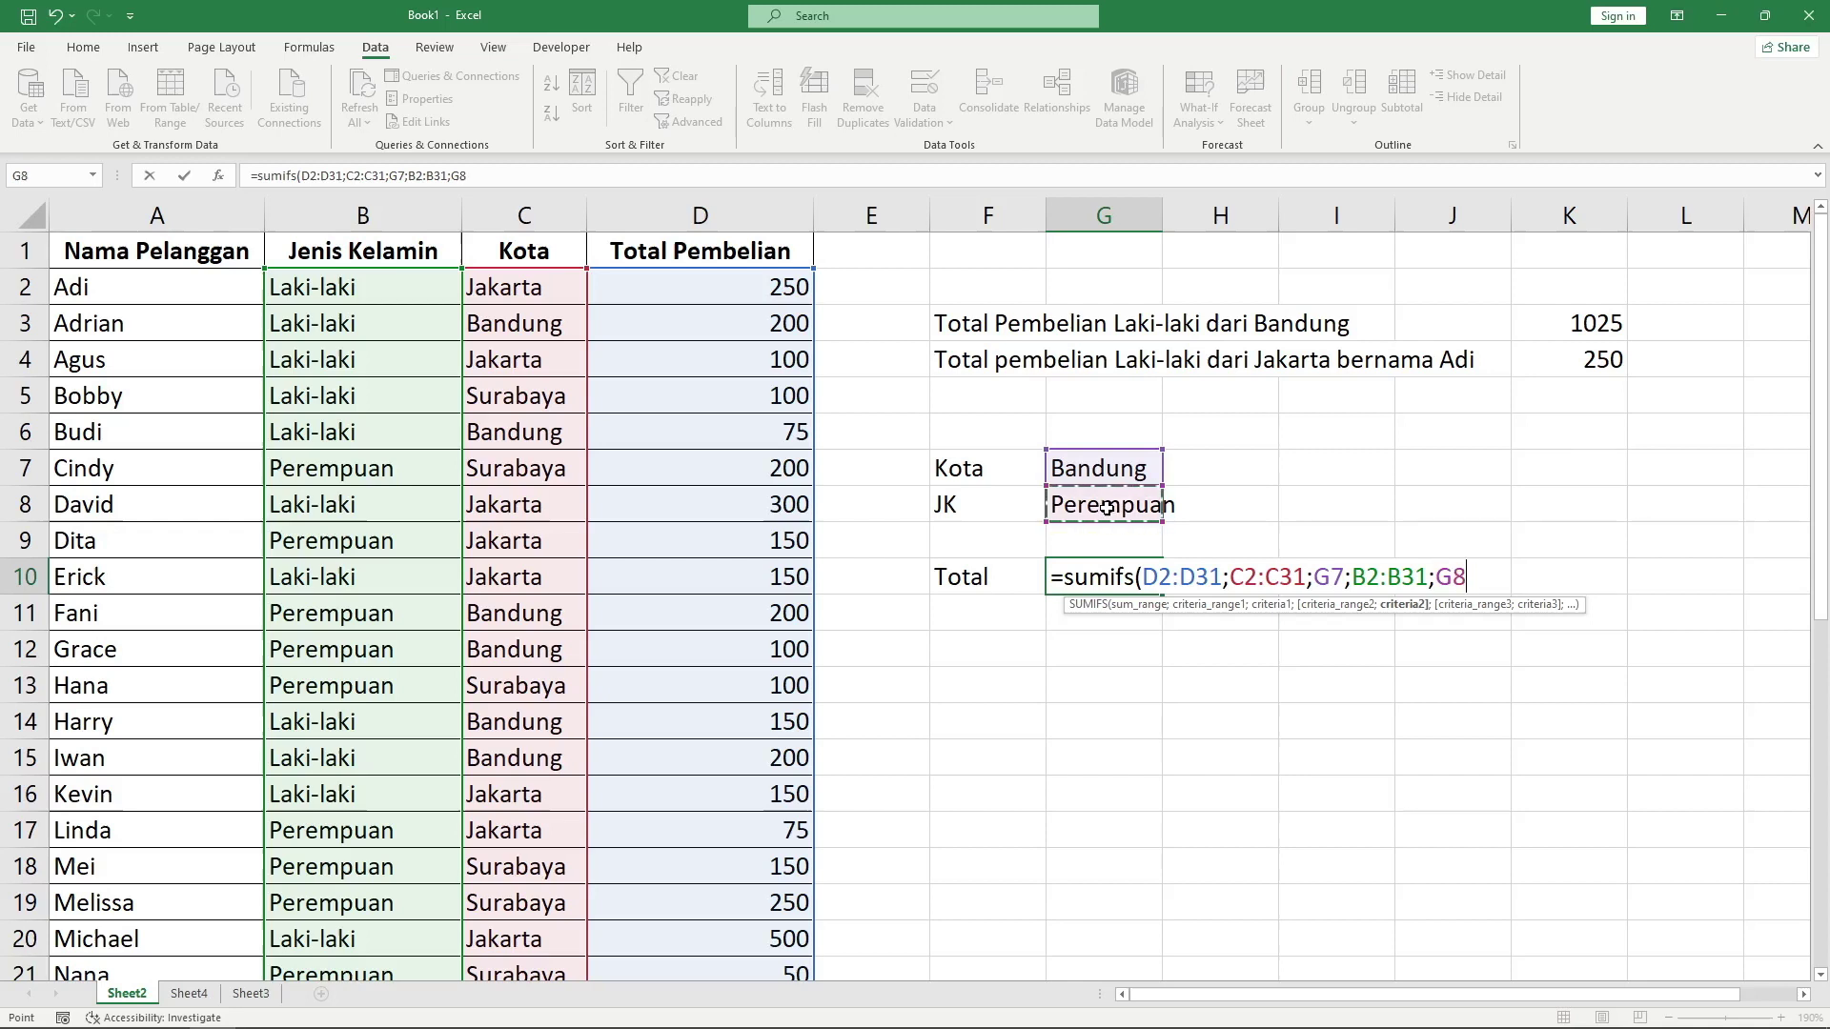
pyautogui.write(')')
pyautogui.press('Return')
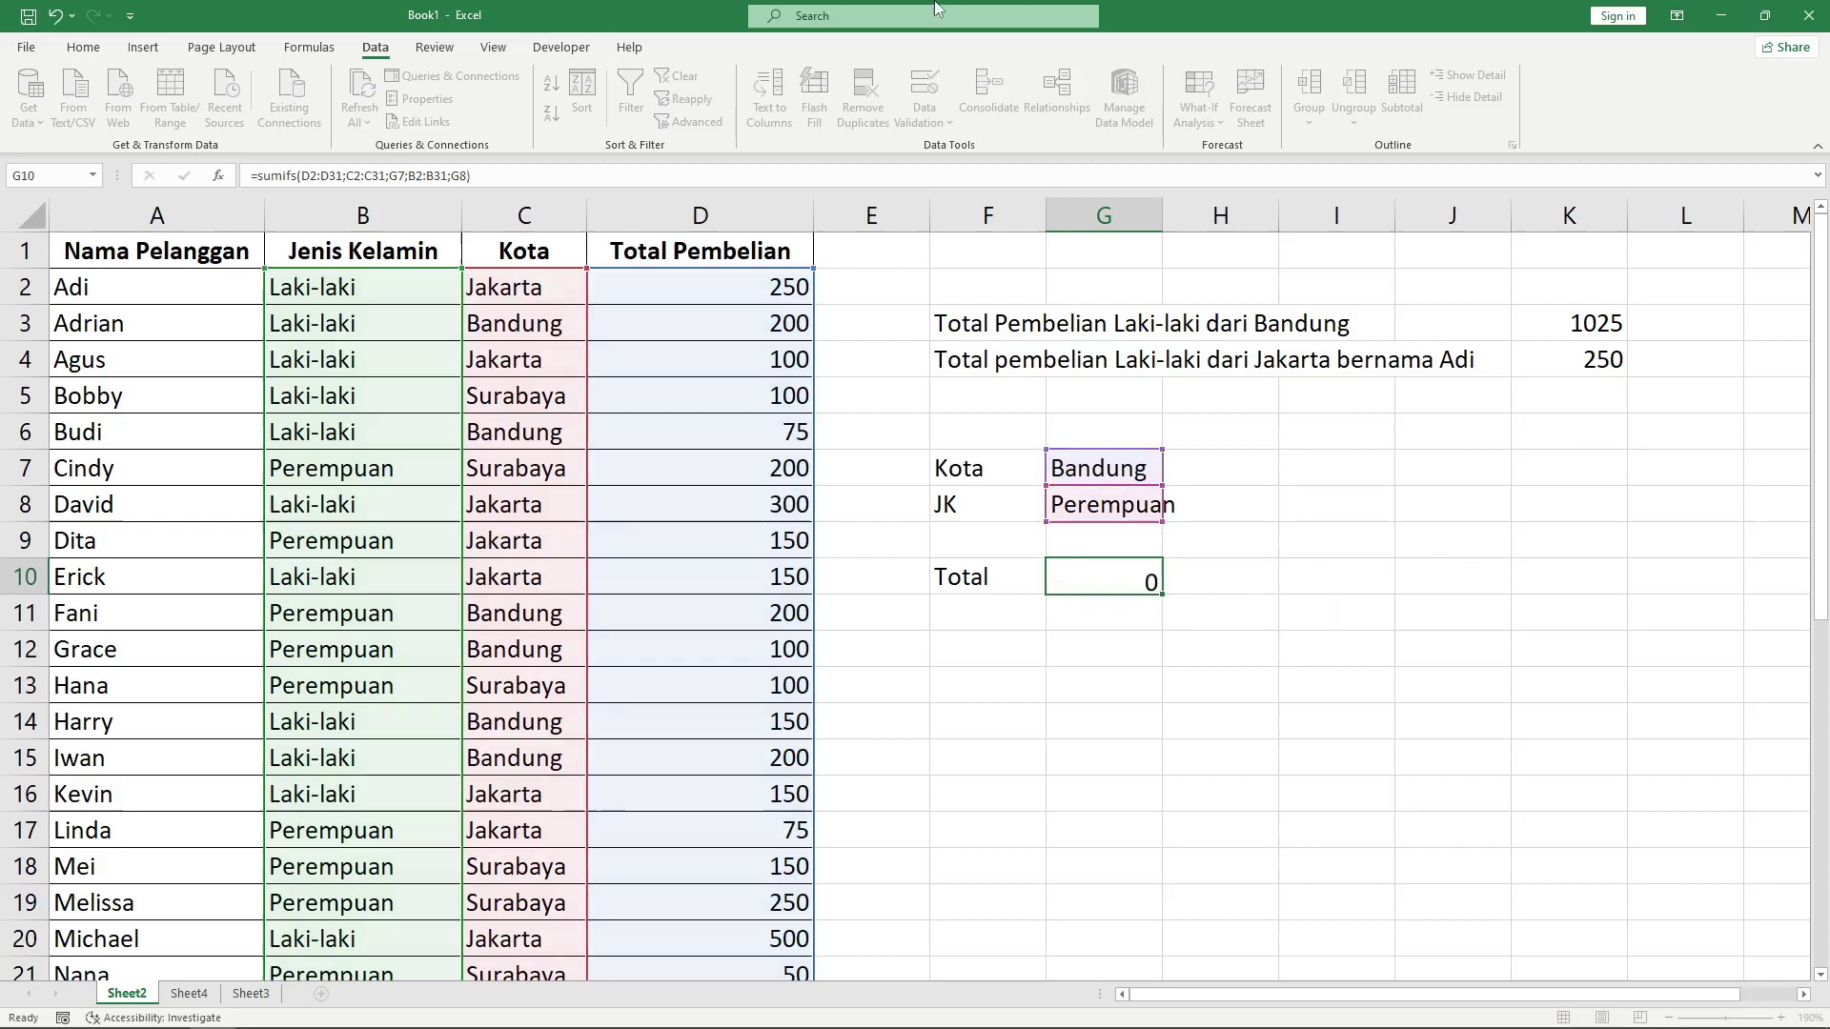
pyautogui.click(1086, 583)
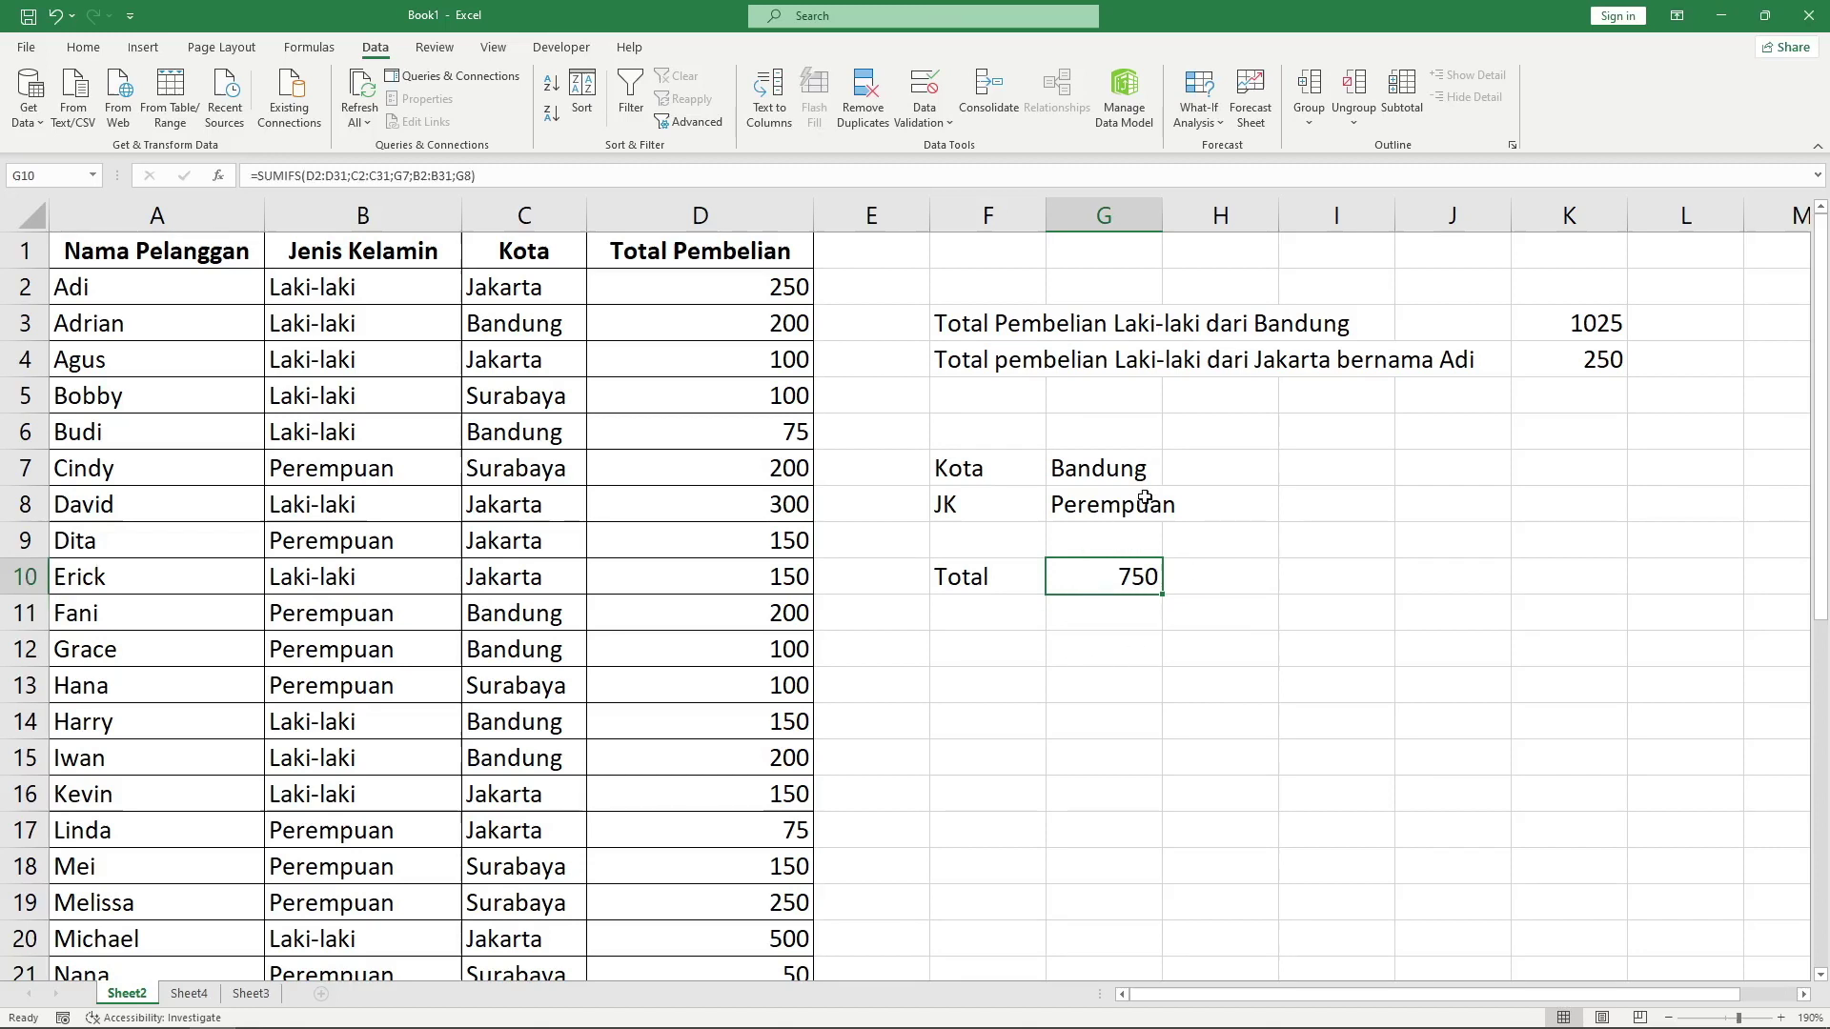
# Switch the Kota dropdown in G7 to Jakarta and check the Total formula.
pyautogui.click(1136, 468)
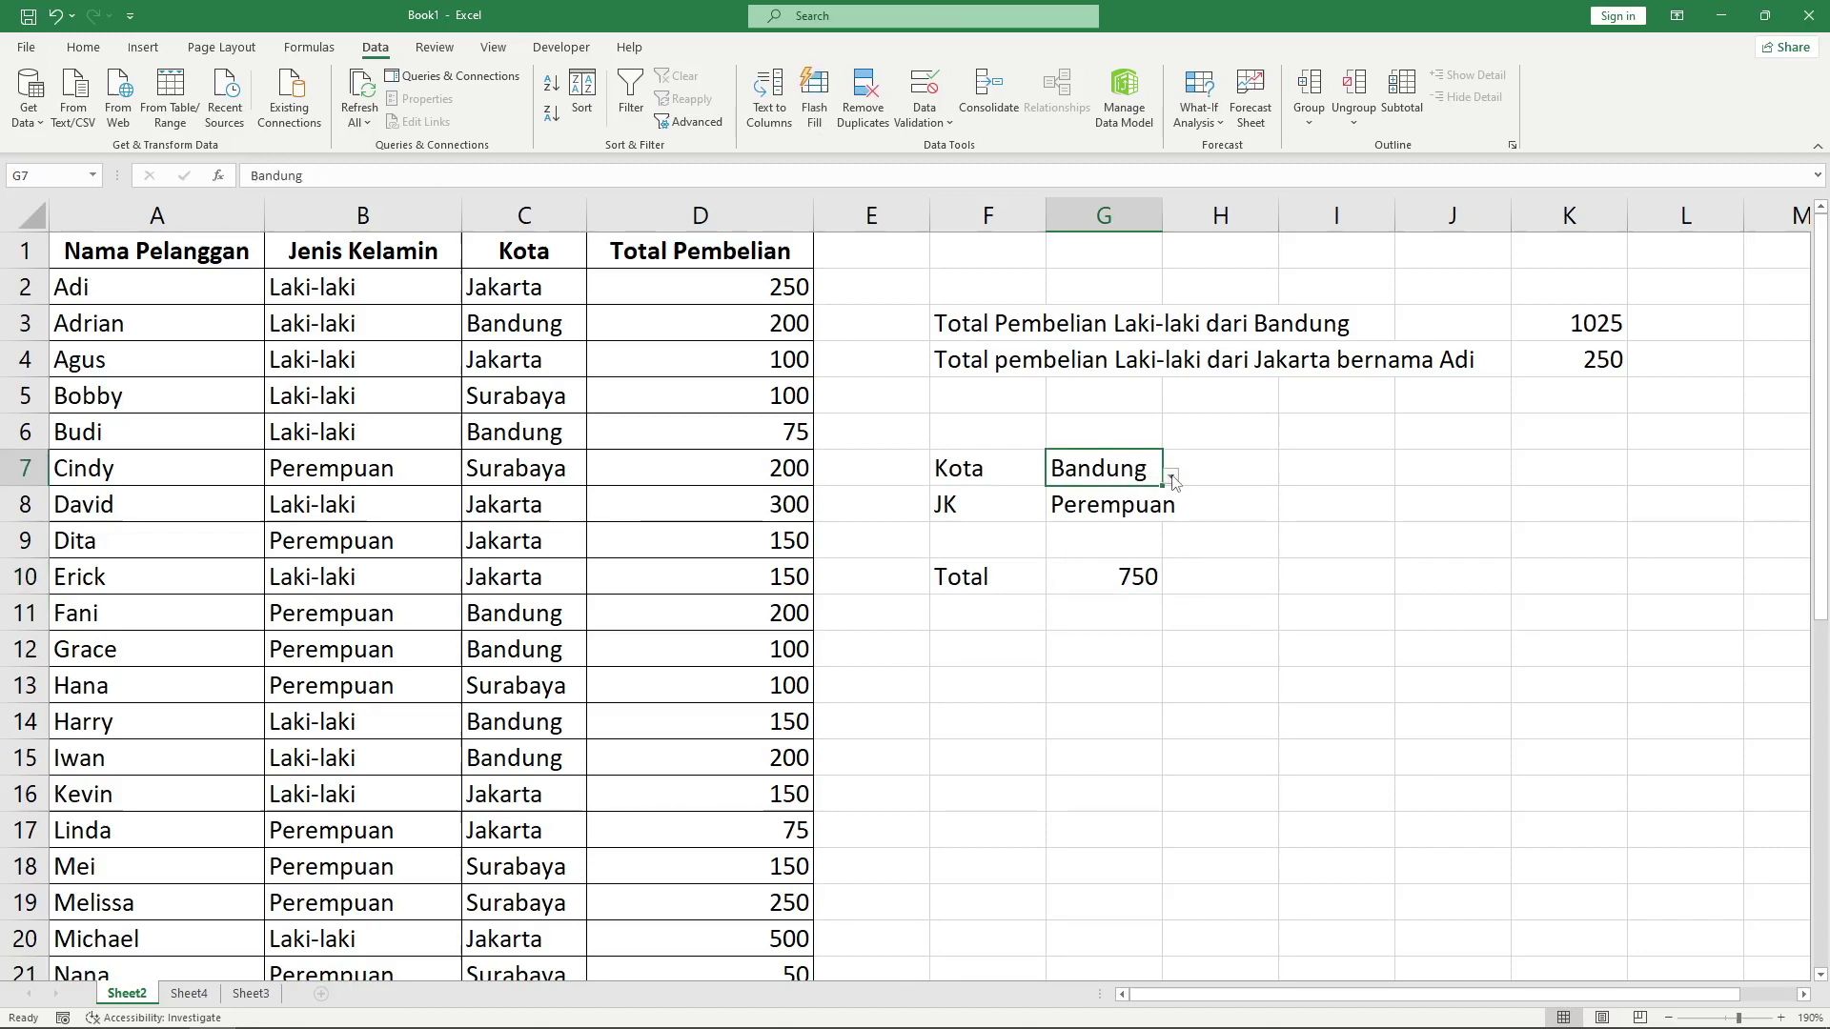
pyautogui.click(1172, 476)
pyautogui.click(1162, 496)
pyautogui.click(1134, 646)
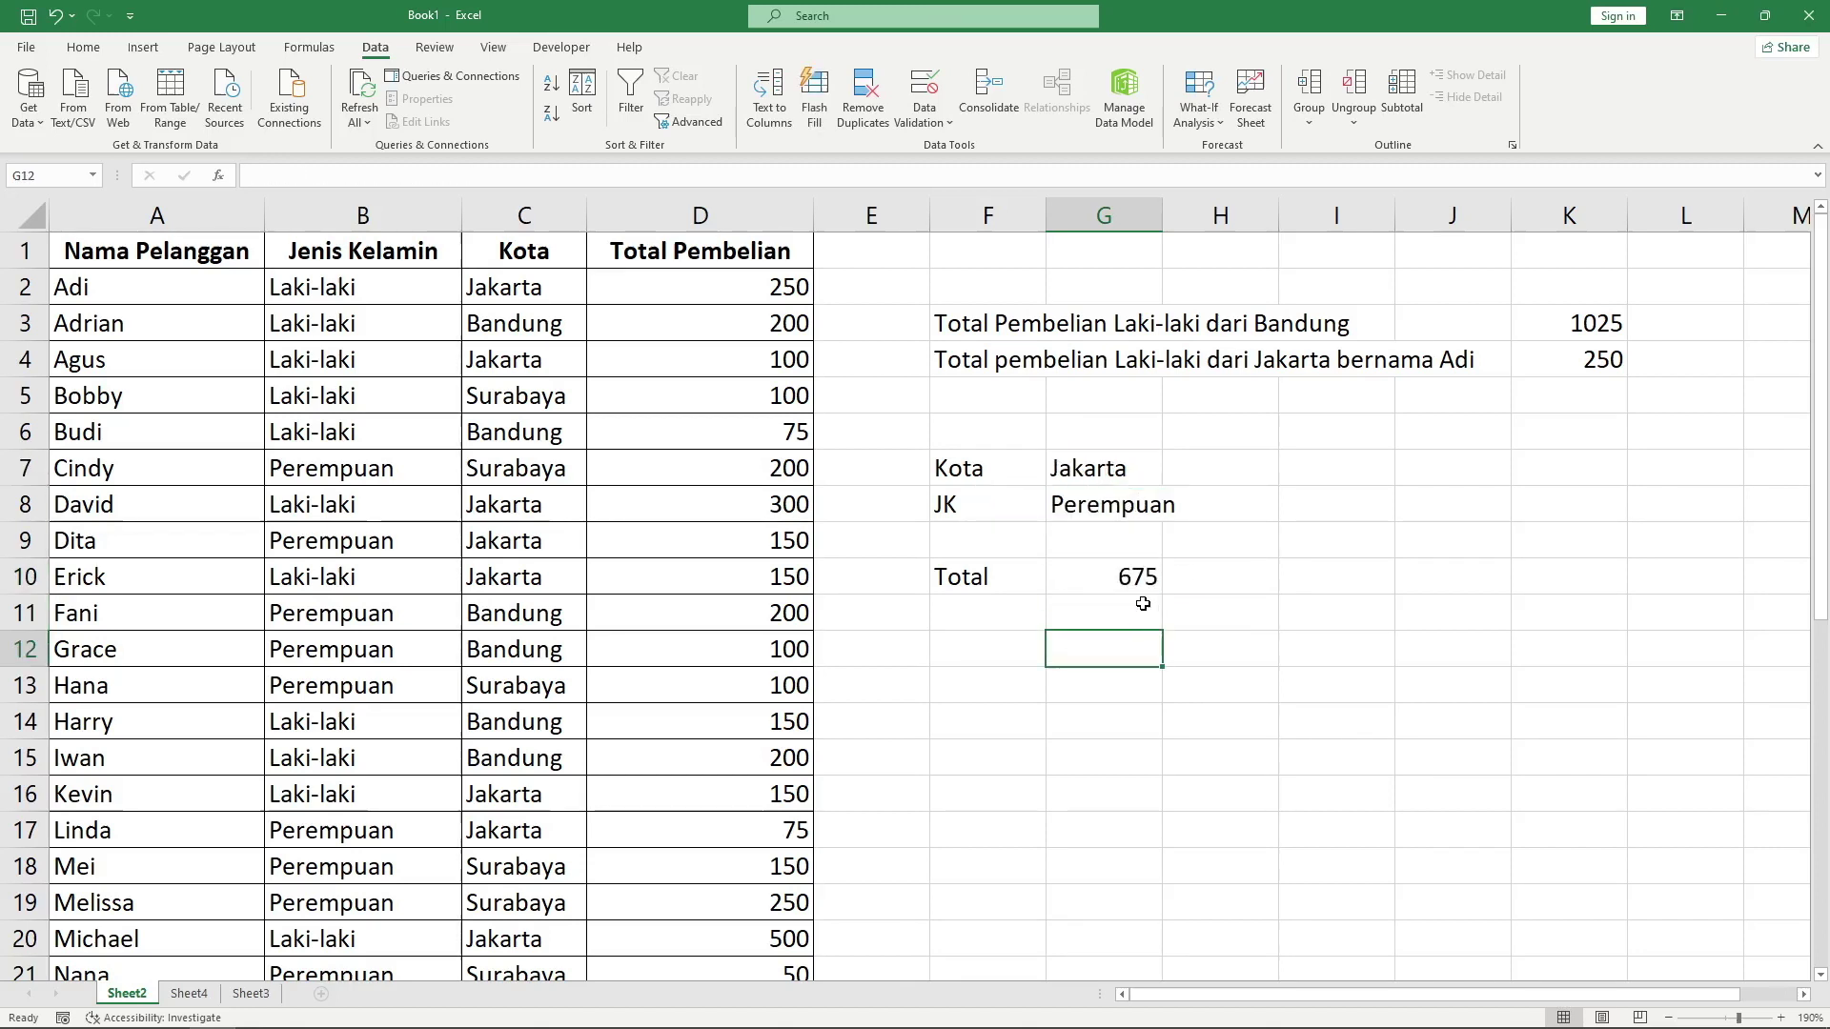
pyautogui.click(1141, 584)
pyautogui.click(1142, 610)
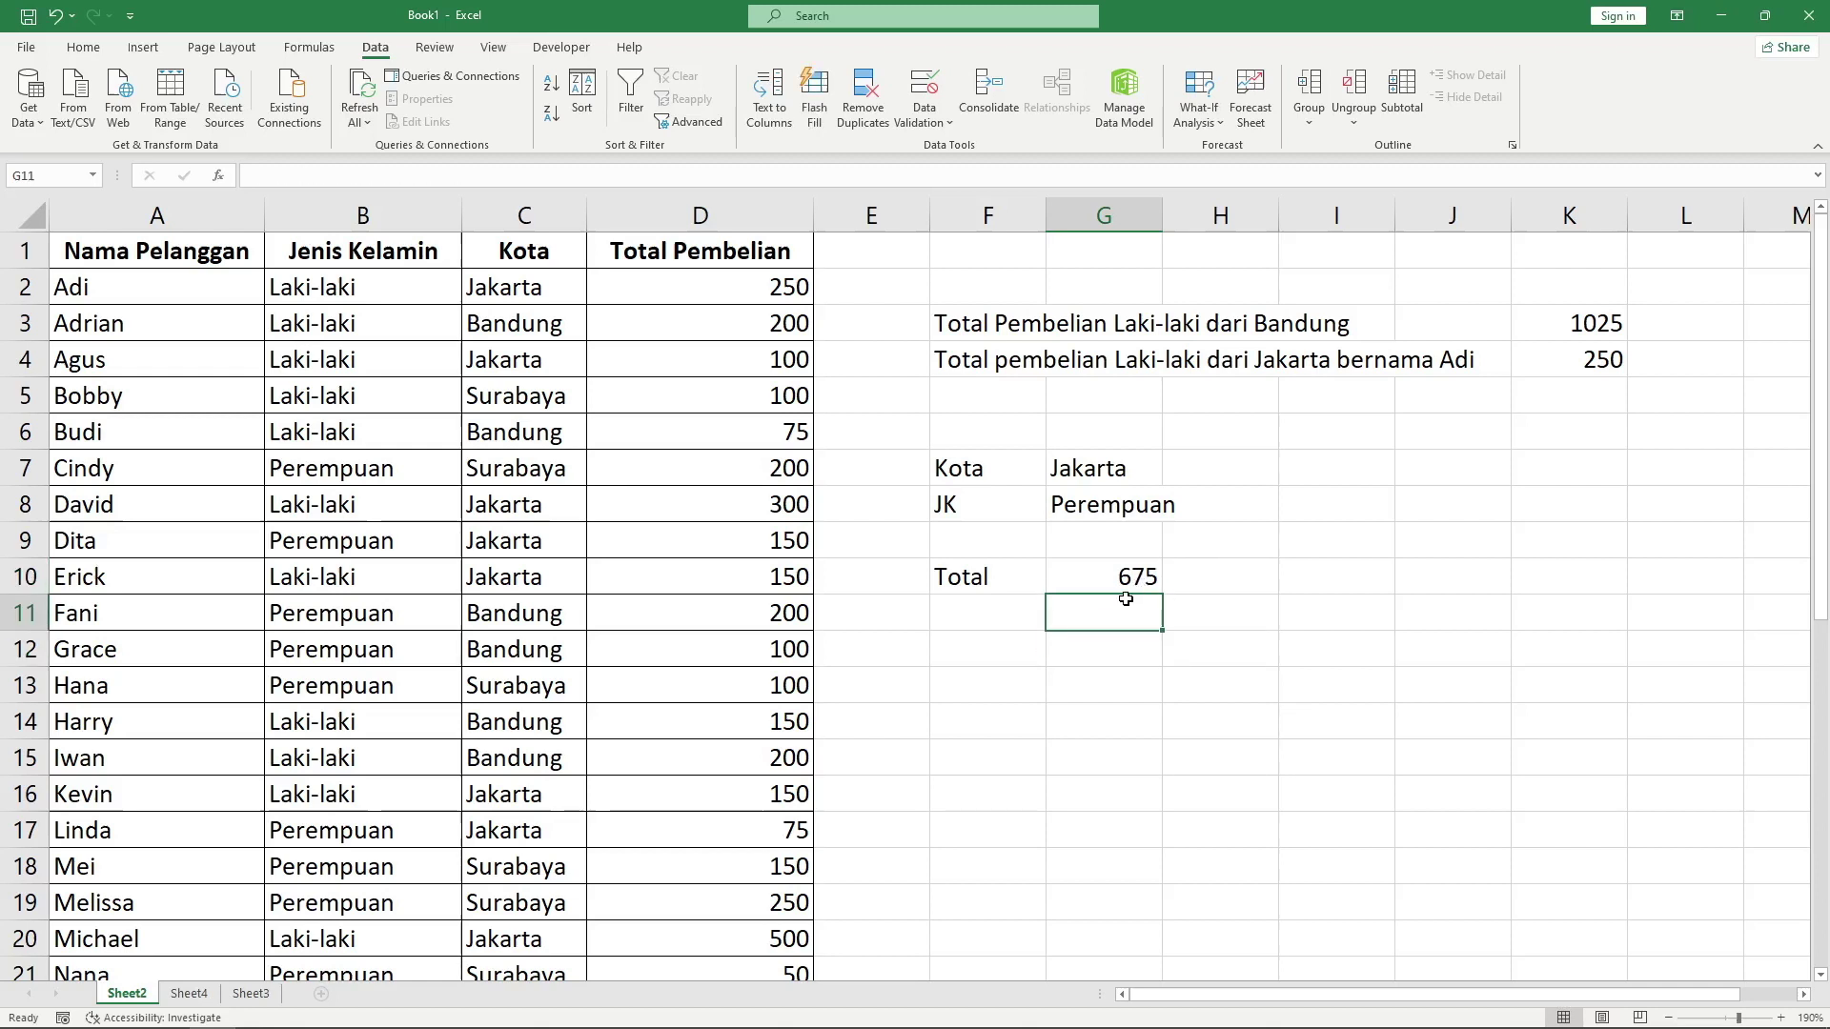
pyautogui.click(1102, 577)
pyautogui.click(1114, 529)
# Switch the JK dropdown in G8 to Laki-laki, updating the Total to 1700.
pyautogui.click(1136, 515)
pyautogui.click(1172, 505)
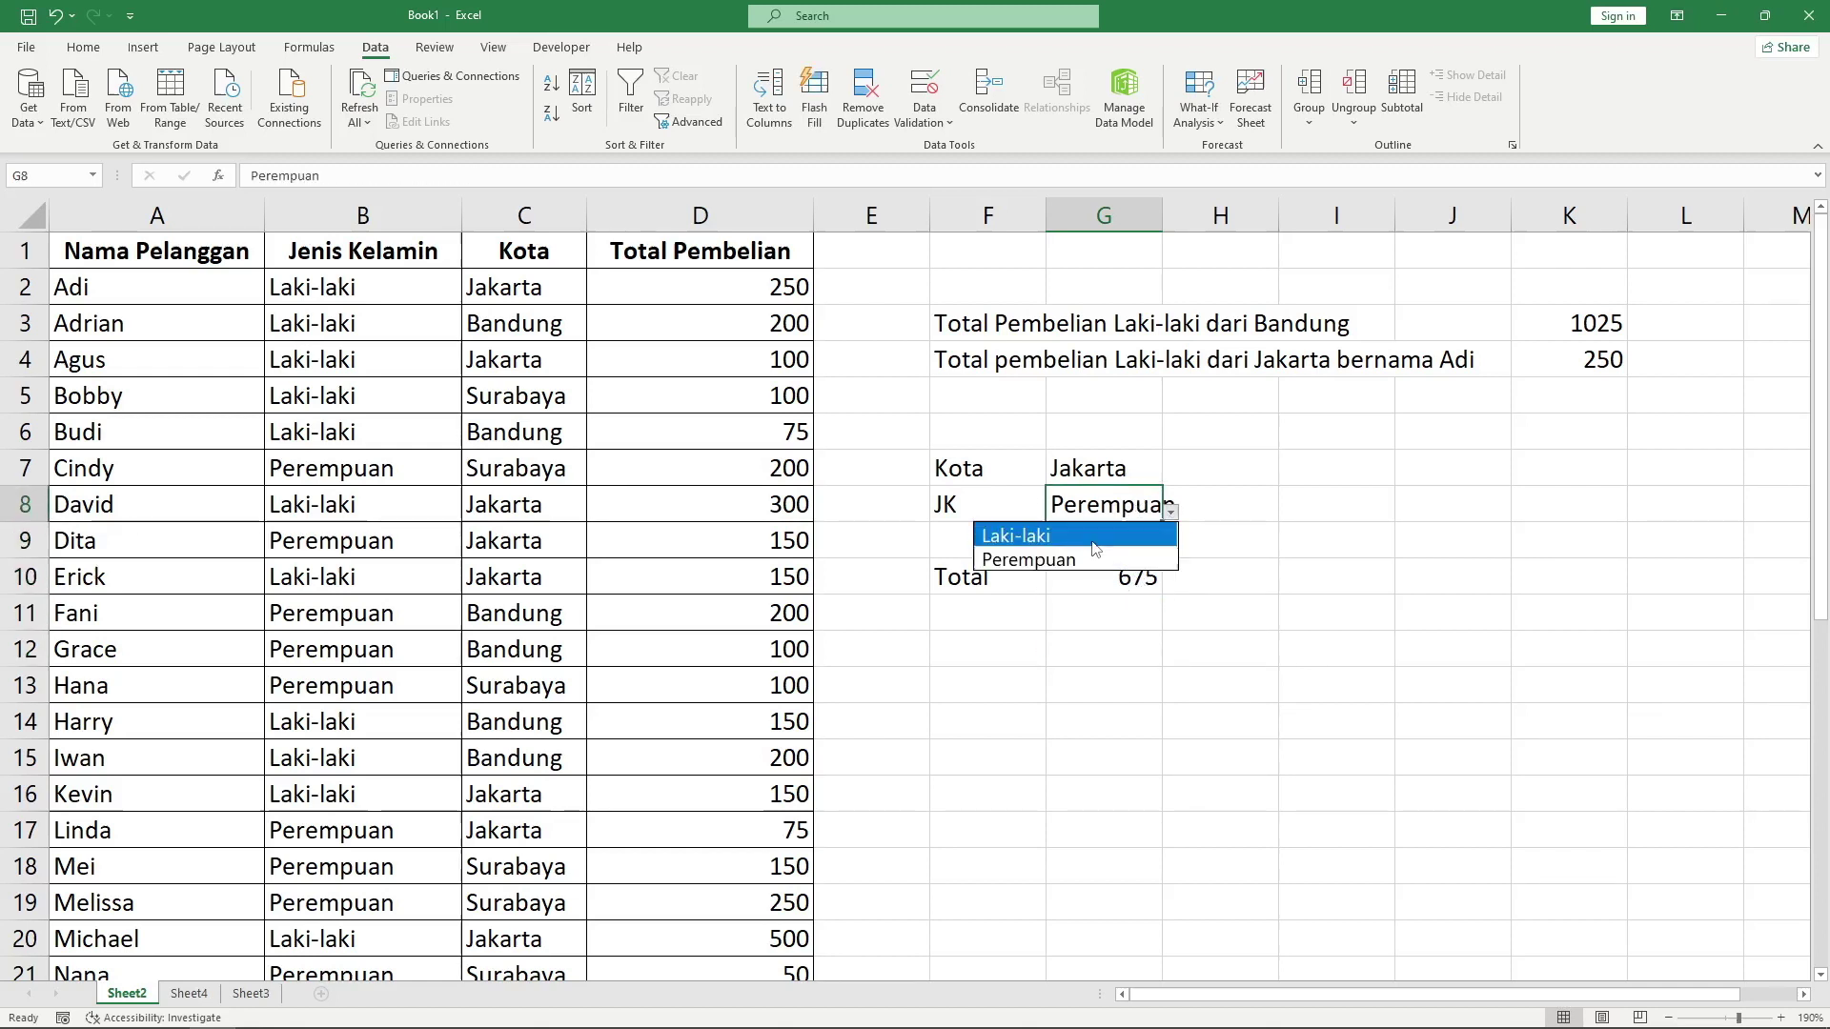
pyautogui.click(1105, 535)
pyautogui.click(1102, 619)
pyautogui.click(1277, 625)
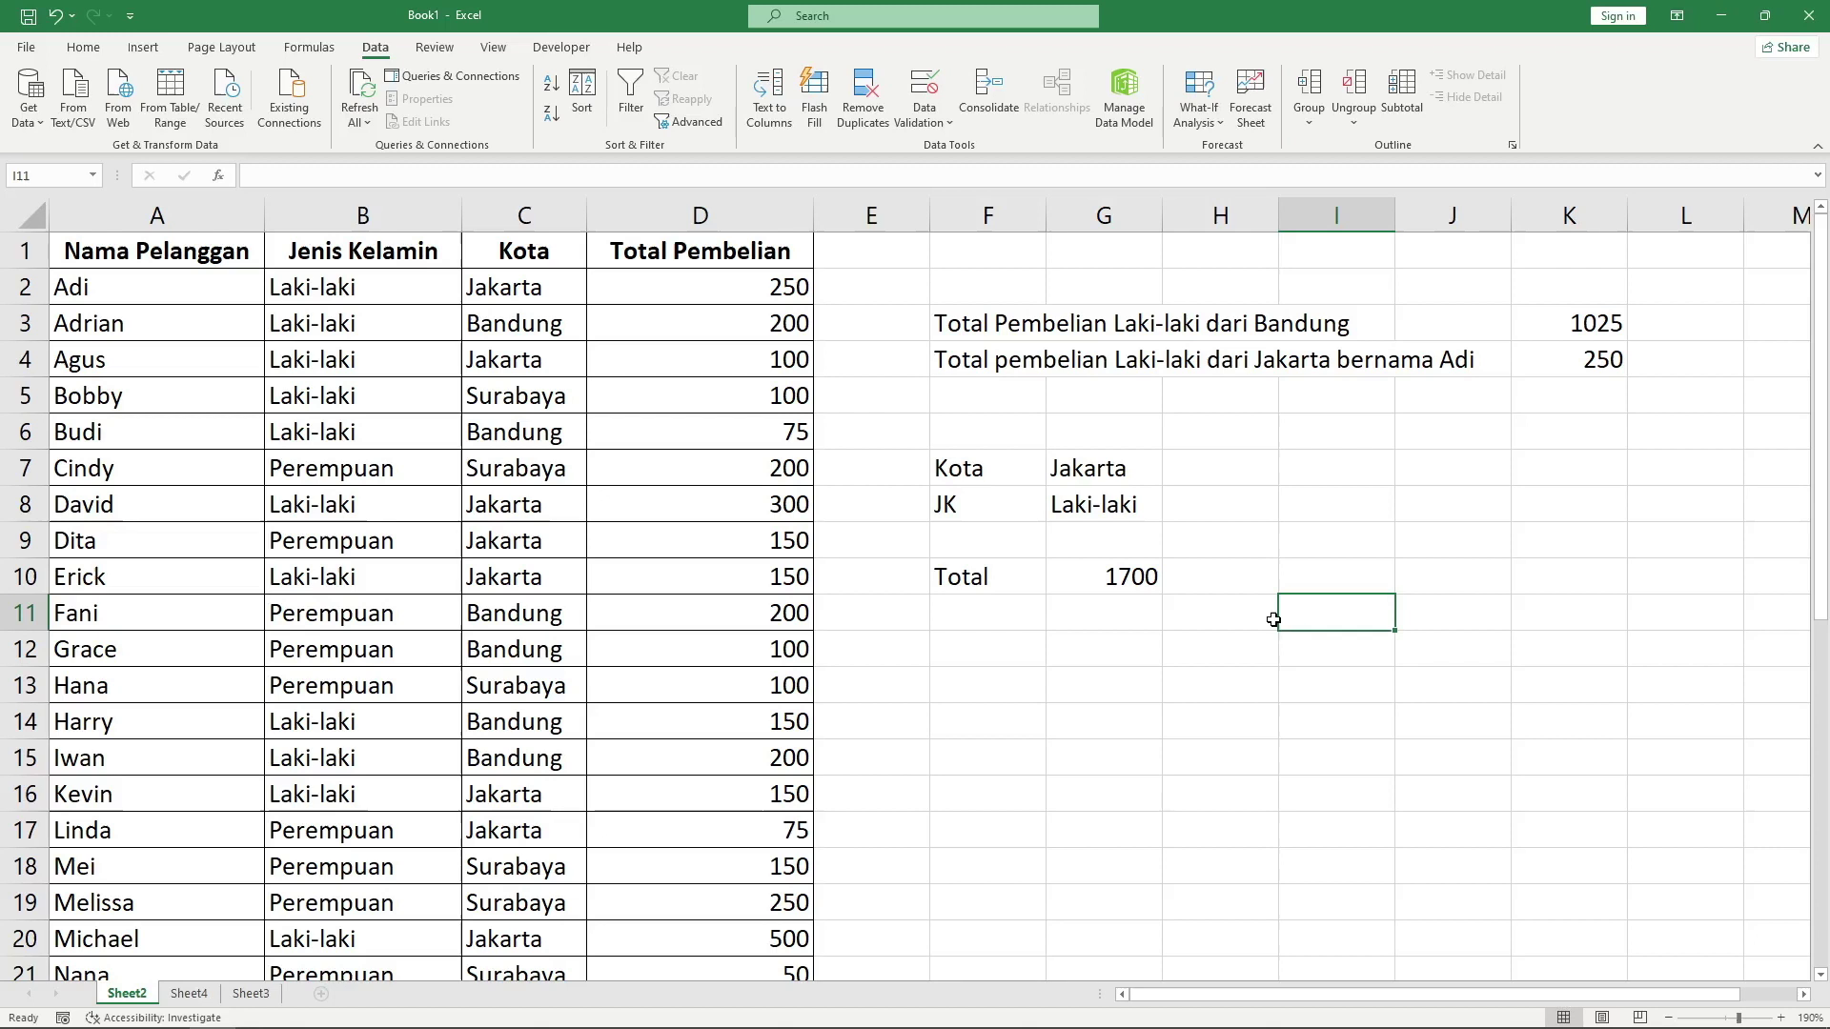
pyautogui.click(1228, 644)
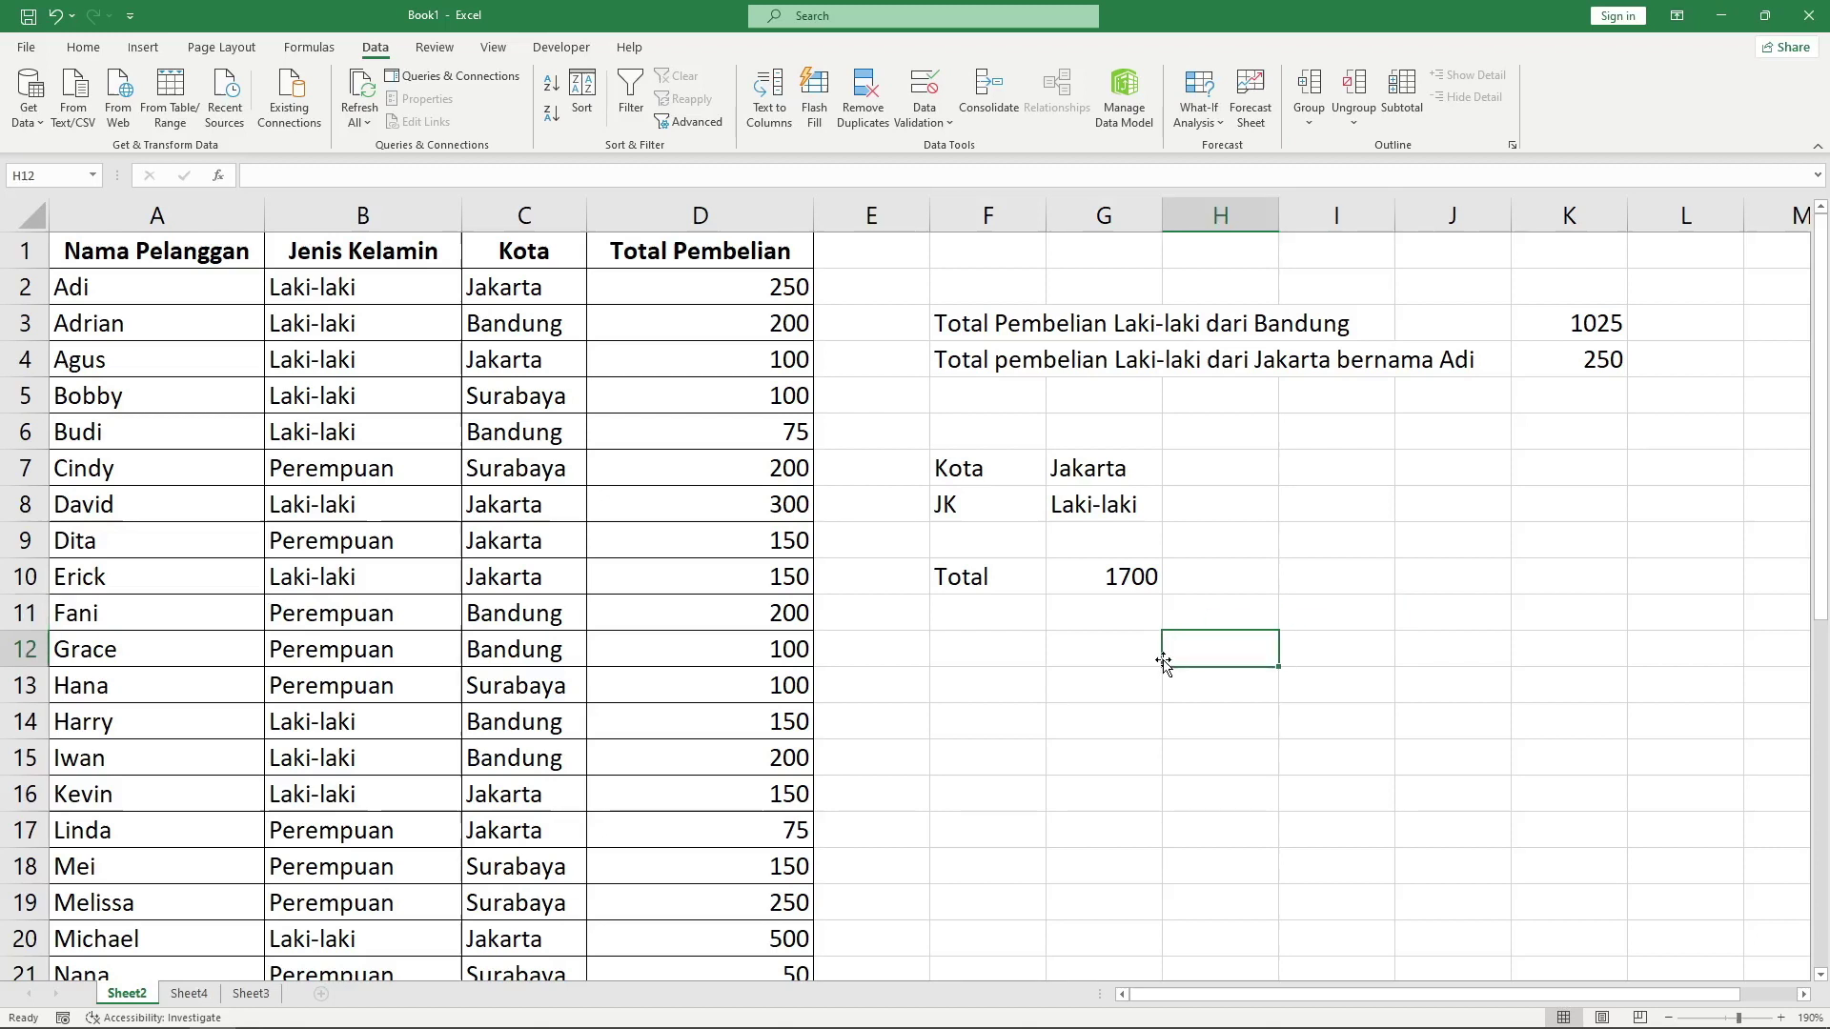